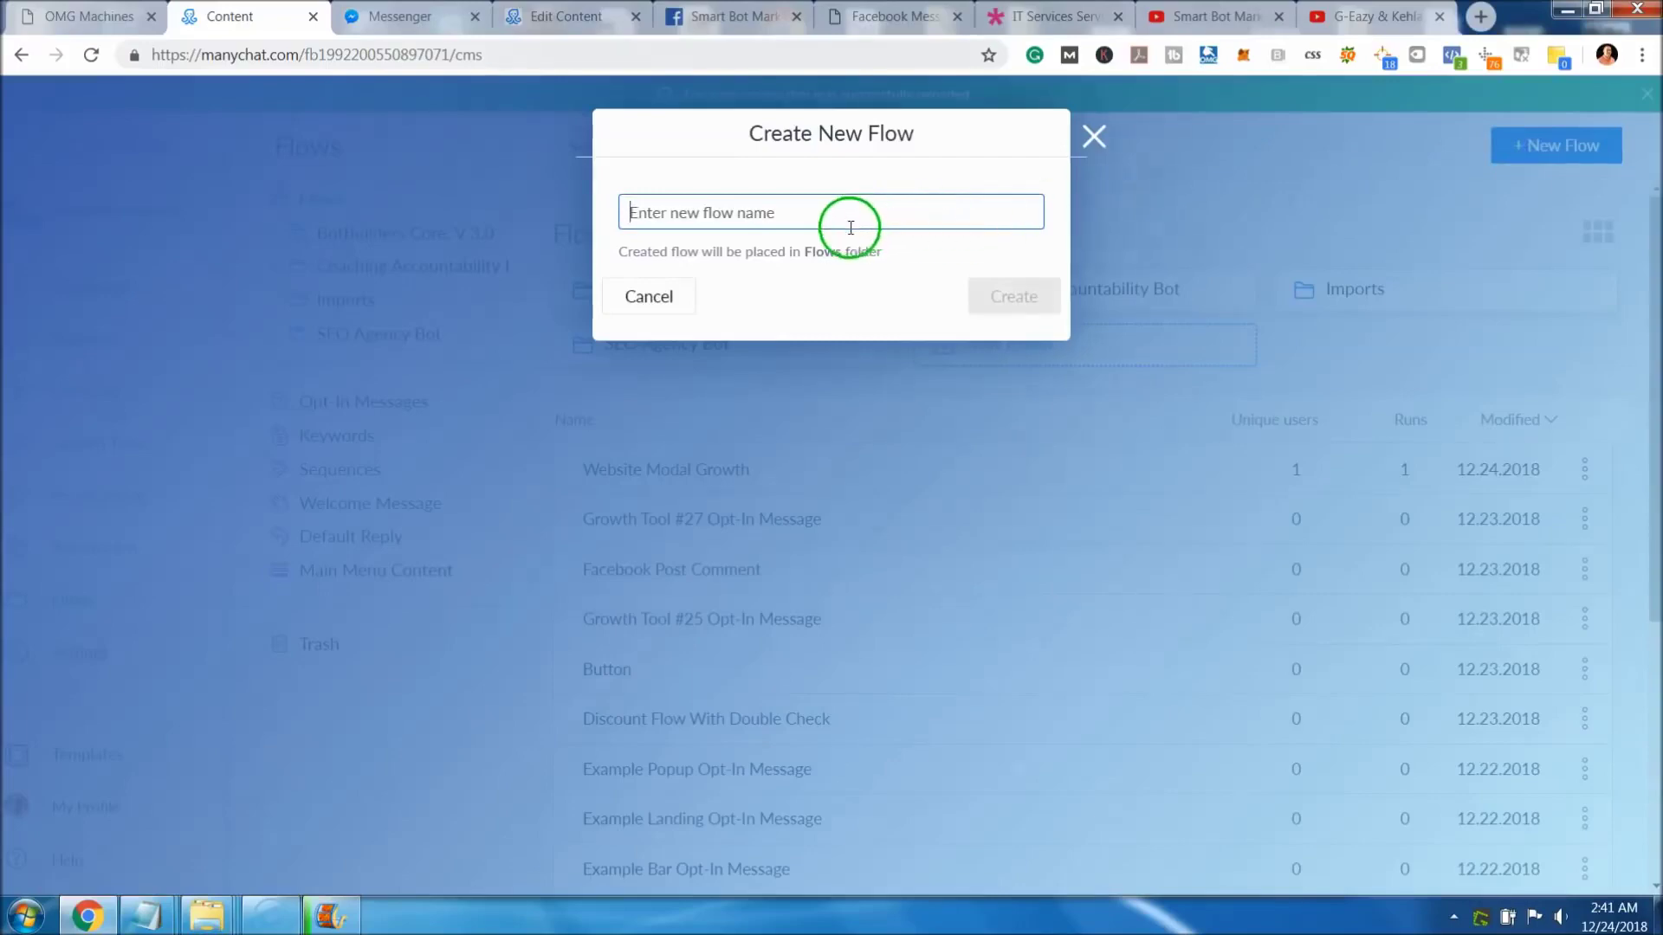
Dismiss the open dialog and create a new flow named 'ManyChat Tutorial'.
{"action": "left_click", "coordinate": [1094, 136]}
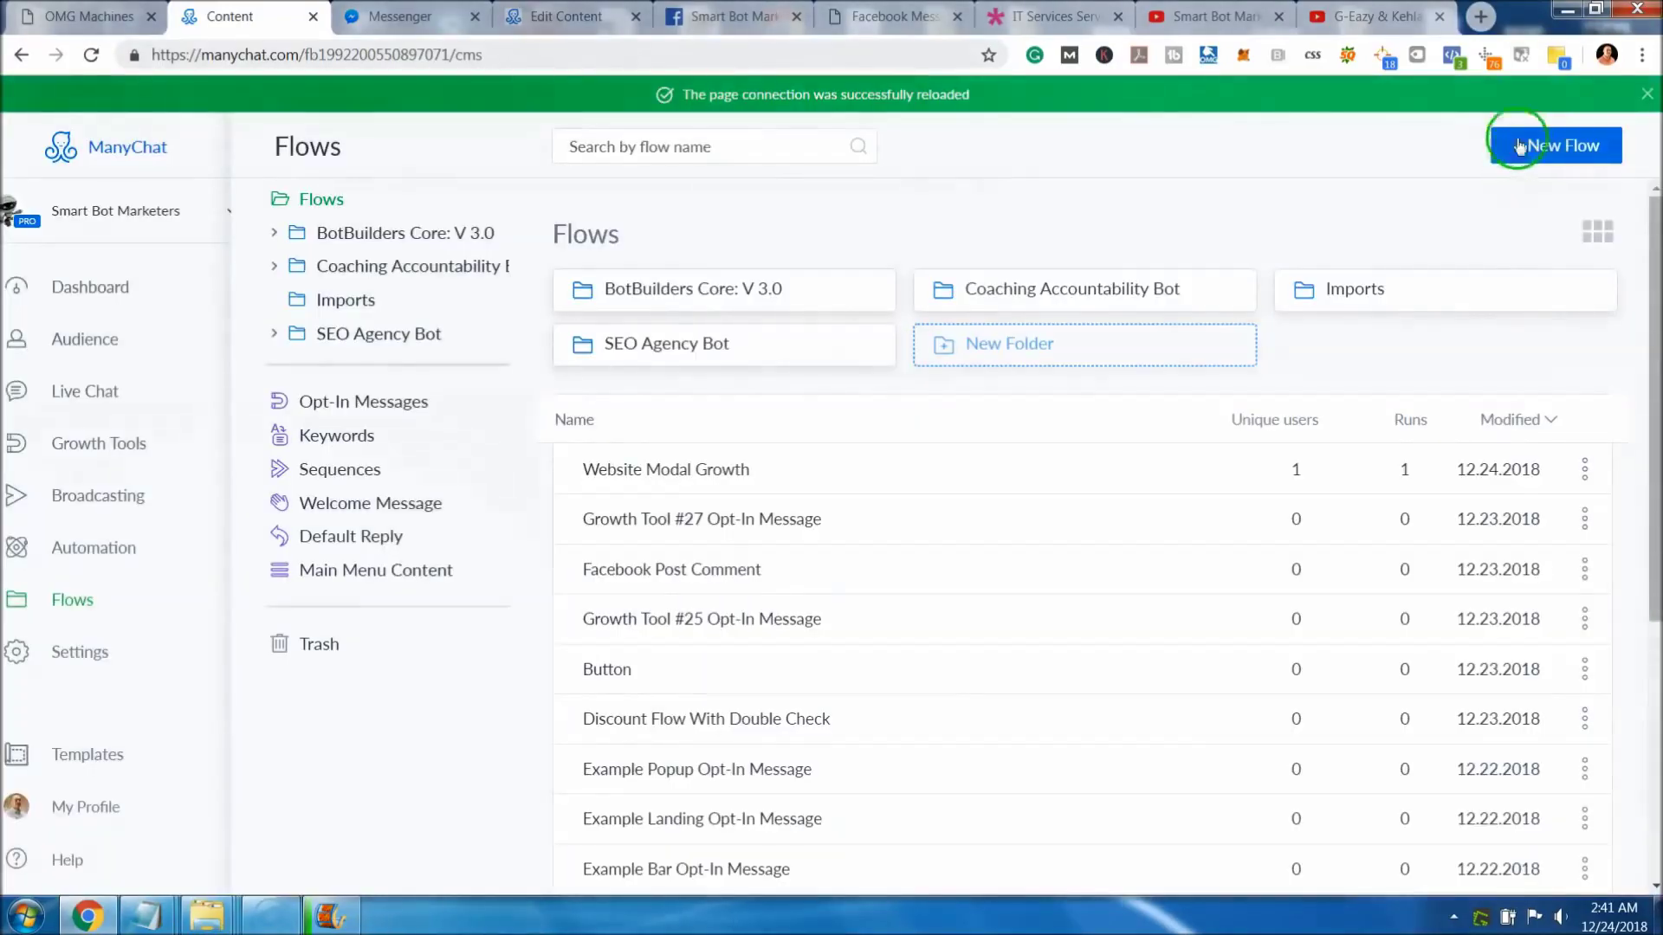
{"action": "left_click", "coordinate": [1540, 155]}
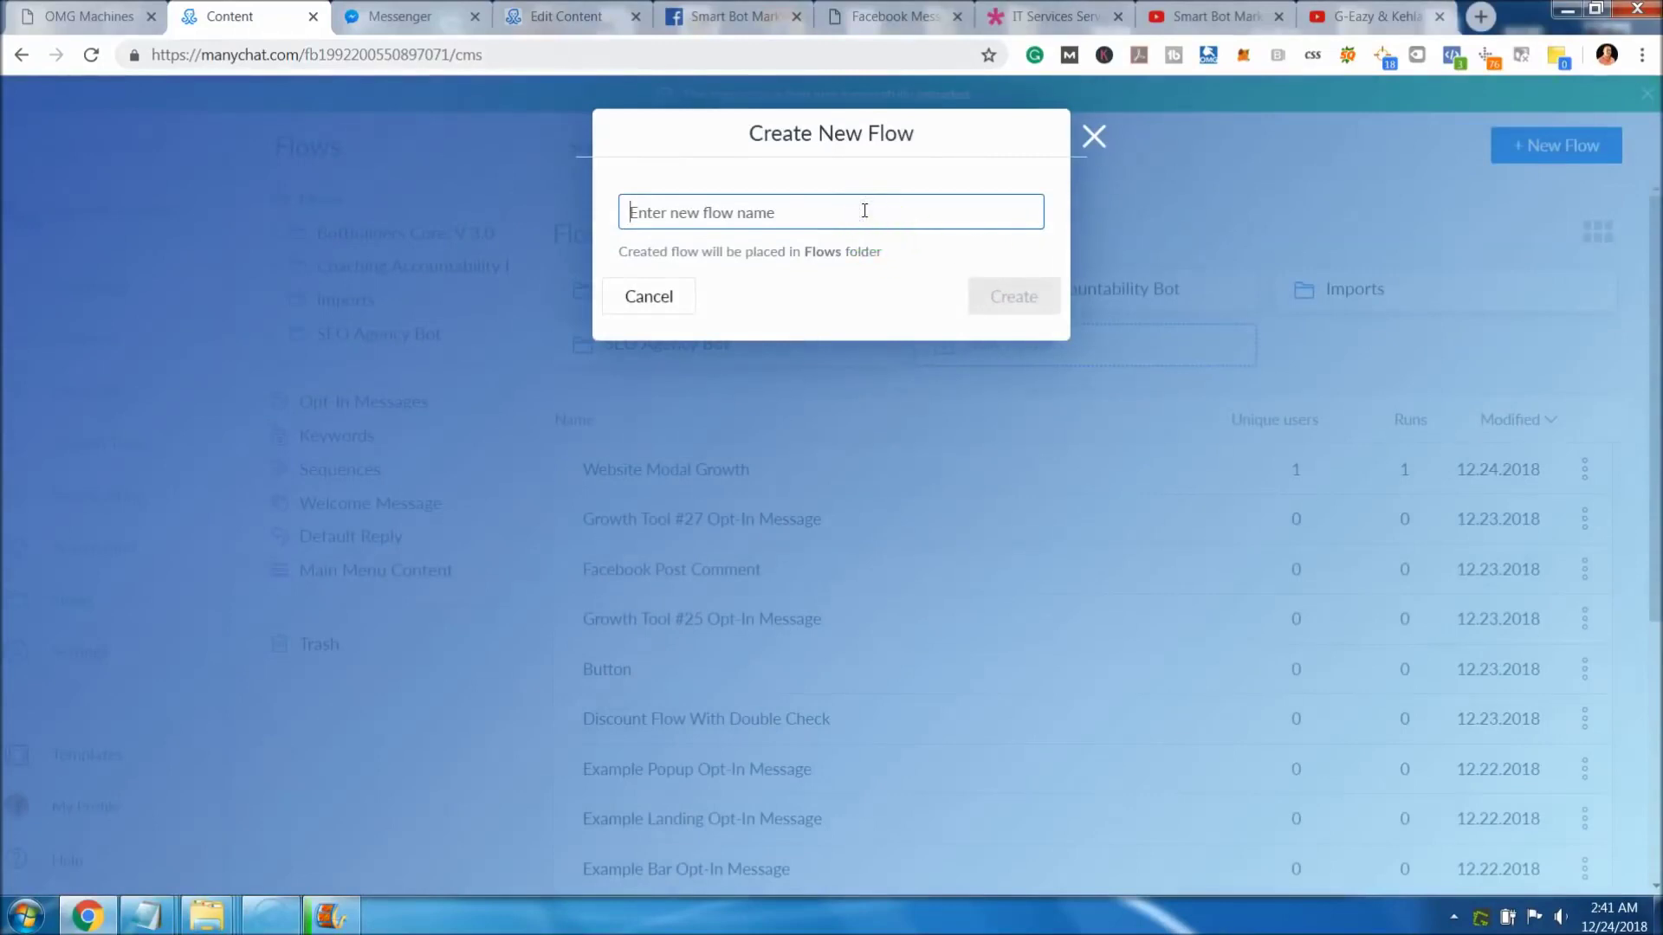
{"action": "type", "text": "Many"}
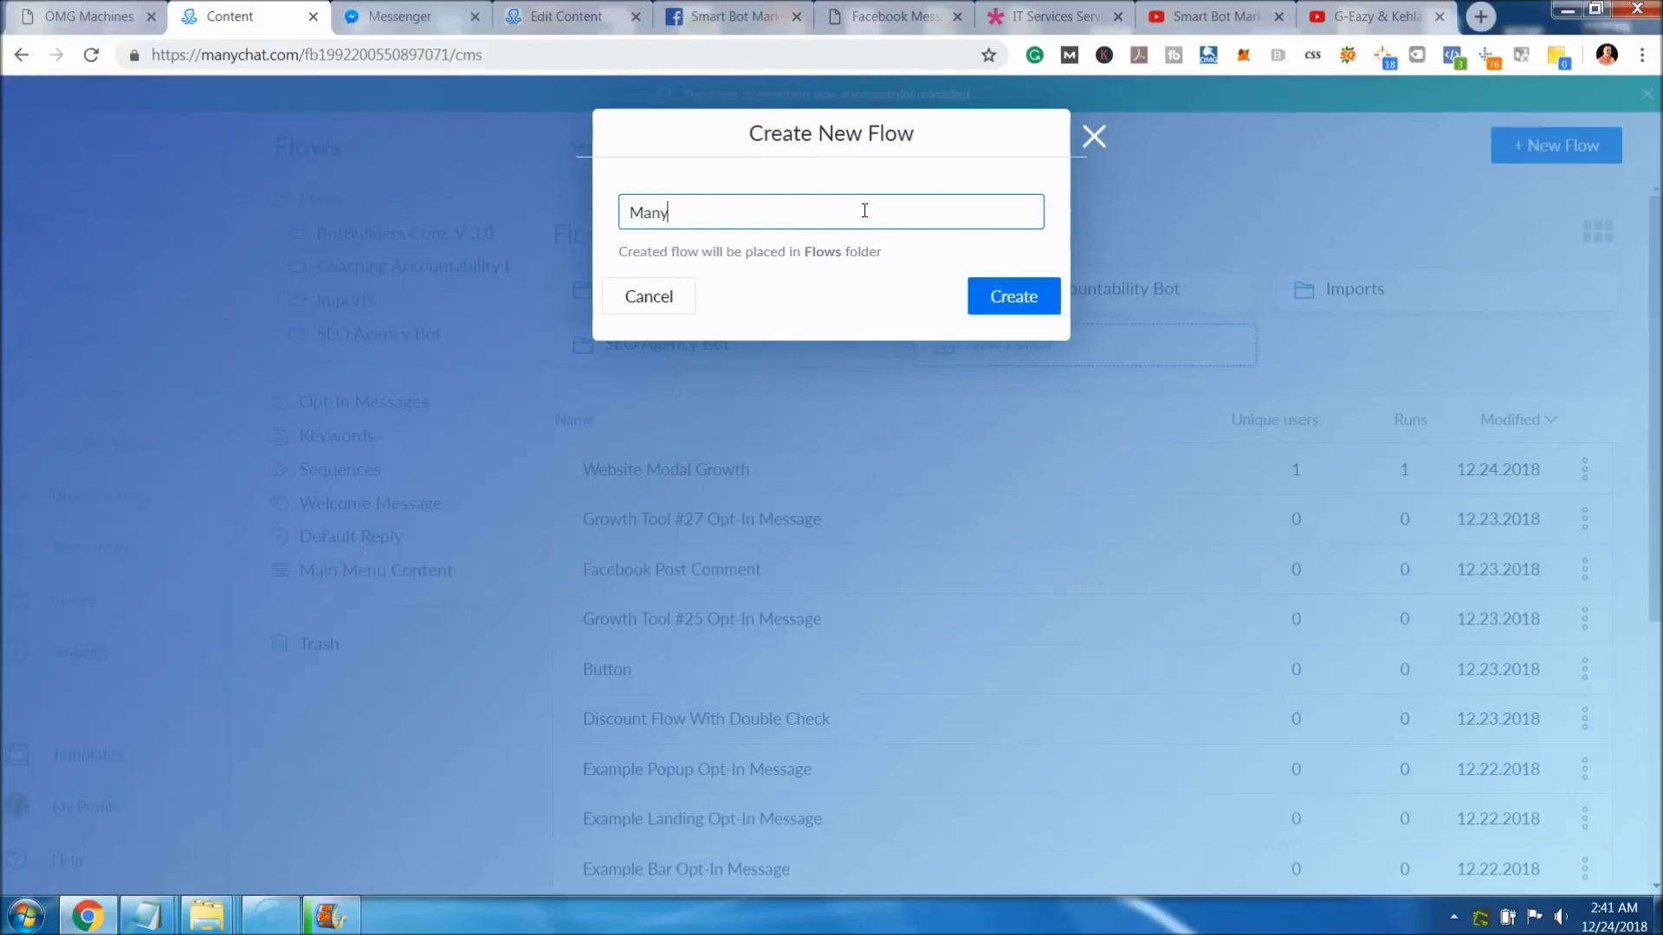
{"action": "type", "text": "Chat"}
{"action": "type", "text": "Tutorial"}
{"action": "left_click", "coordinate": [1005, 303]}
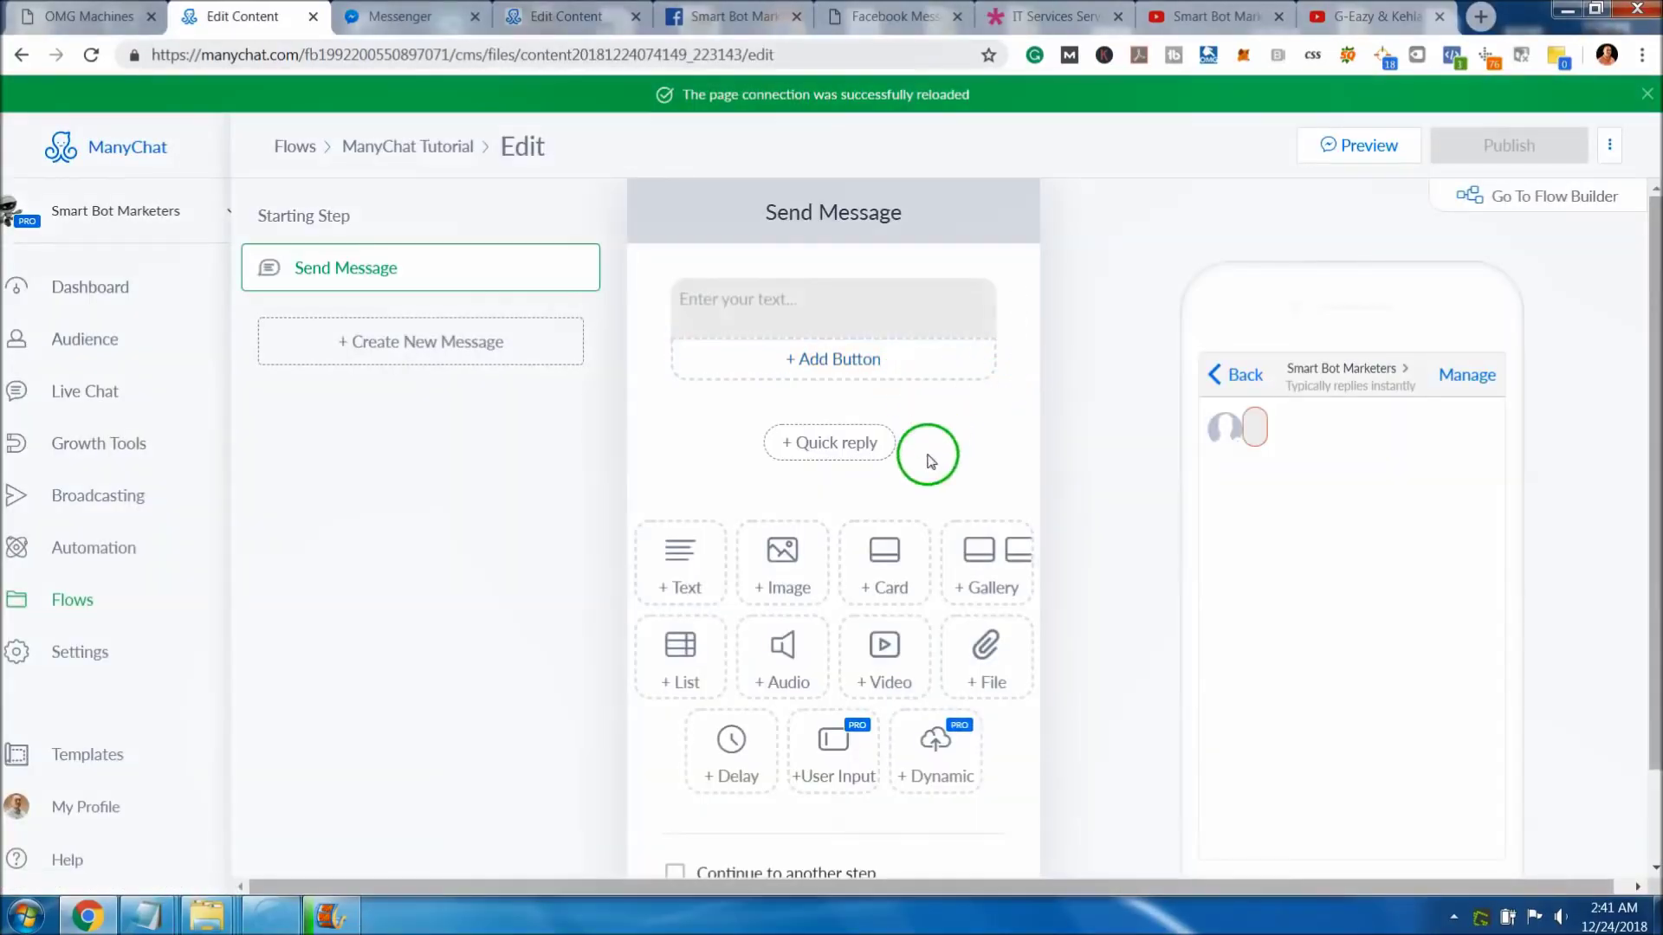
Switch the ManyChat Tutorial flow to the visual Flow Builder canvas.
{"action": "left_click", "coordinate": [766, 470]}
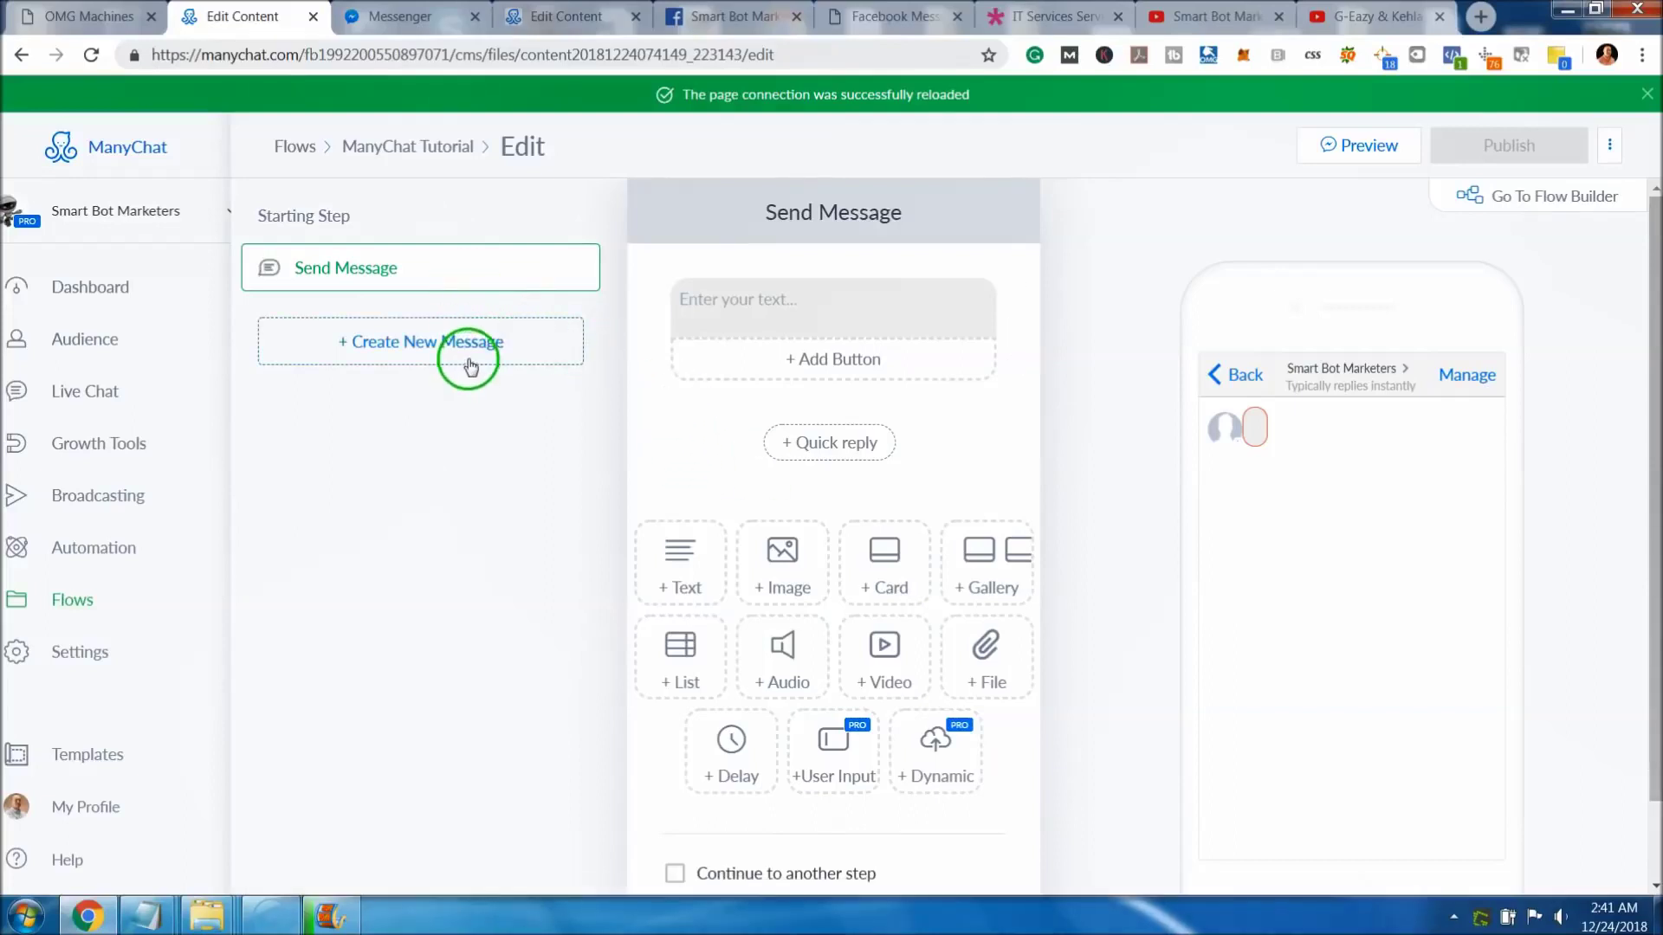
{"action": "left_click", "coordinate": [663, 331]}
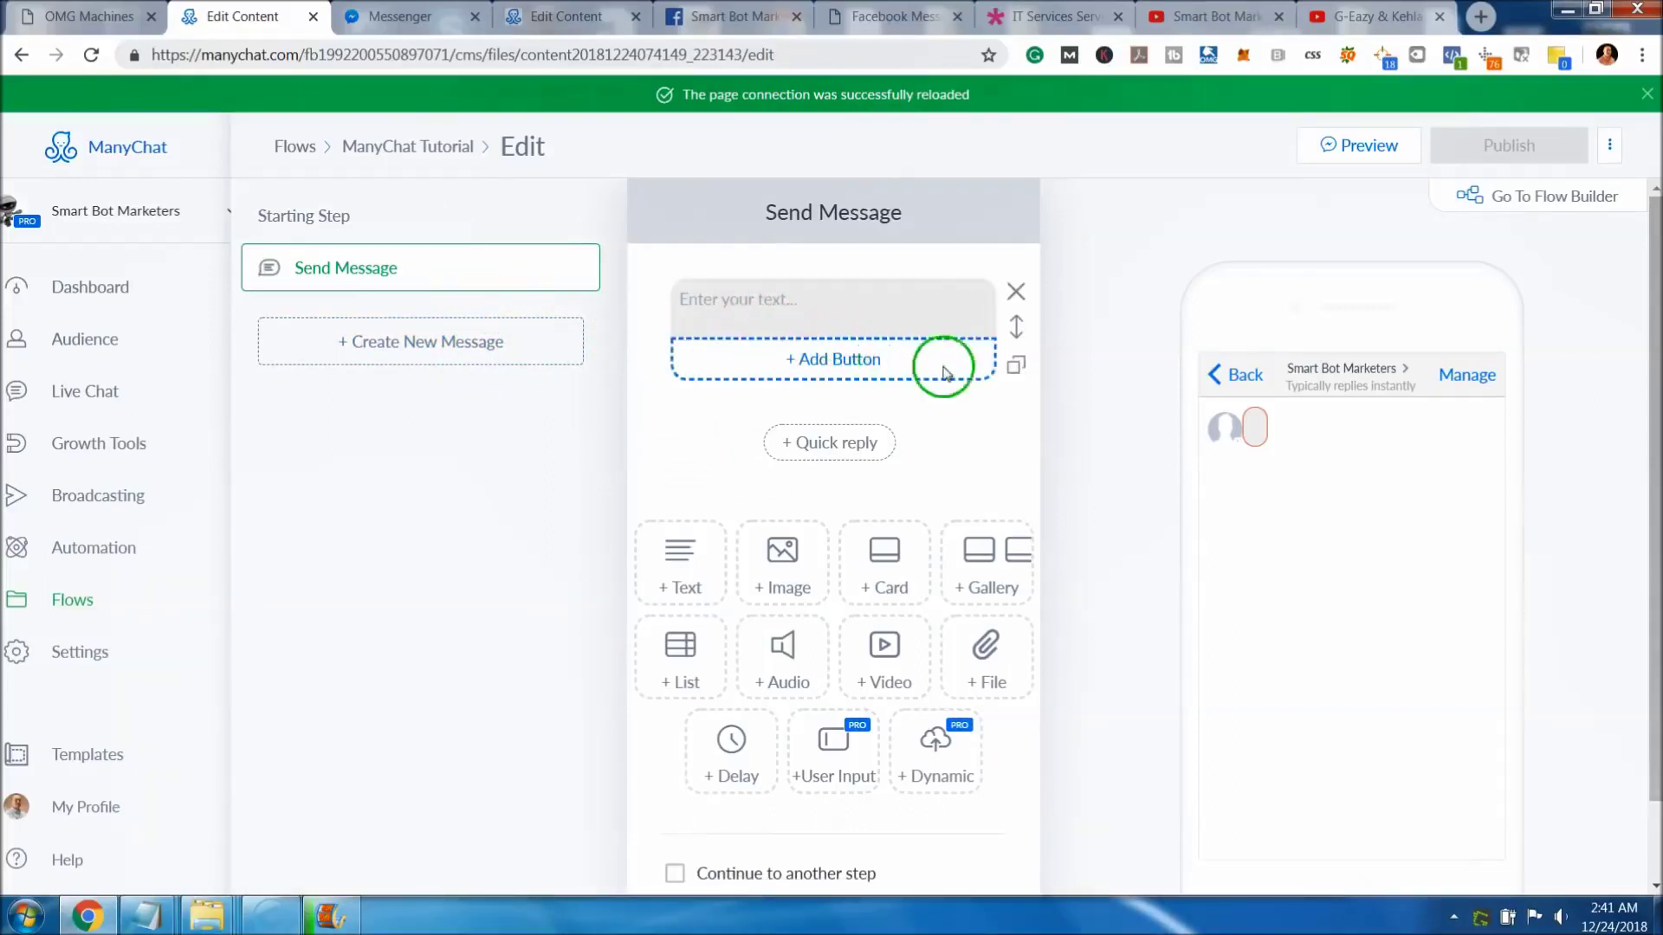
{"action": "left_click", "coordinate": [1511, 203]}
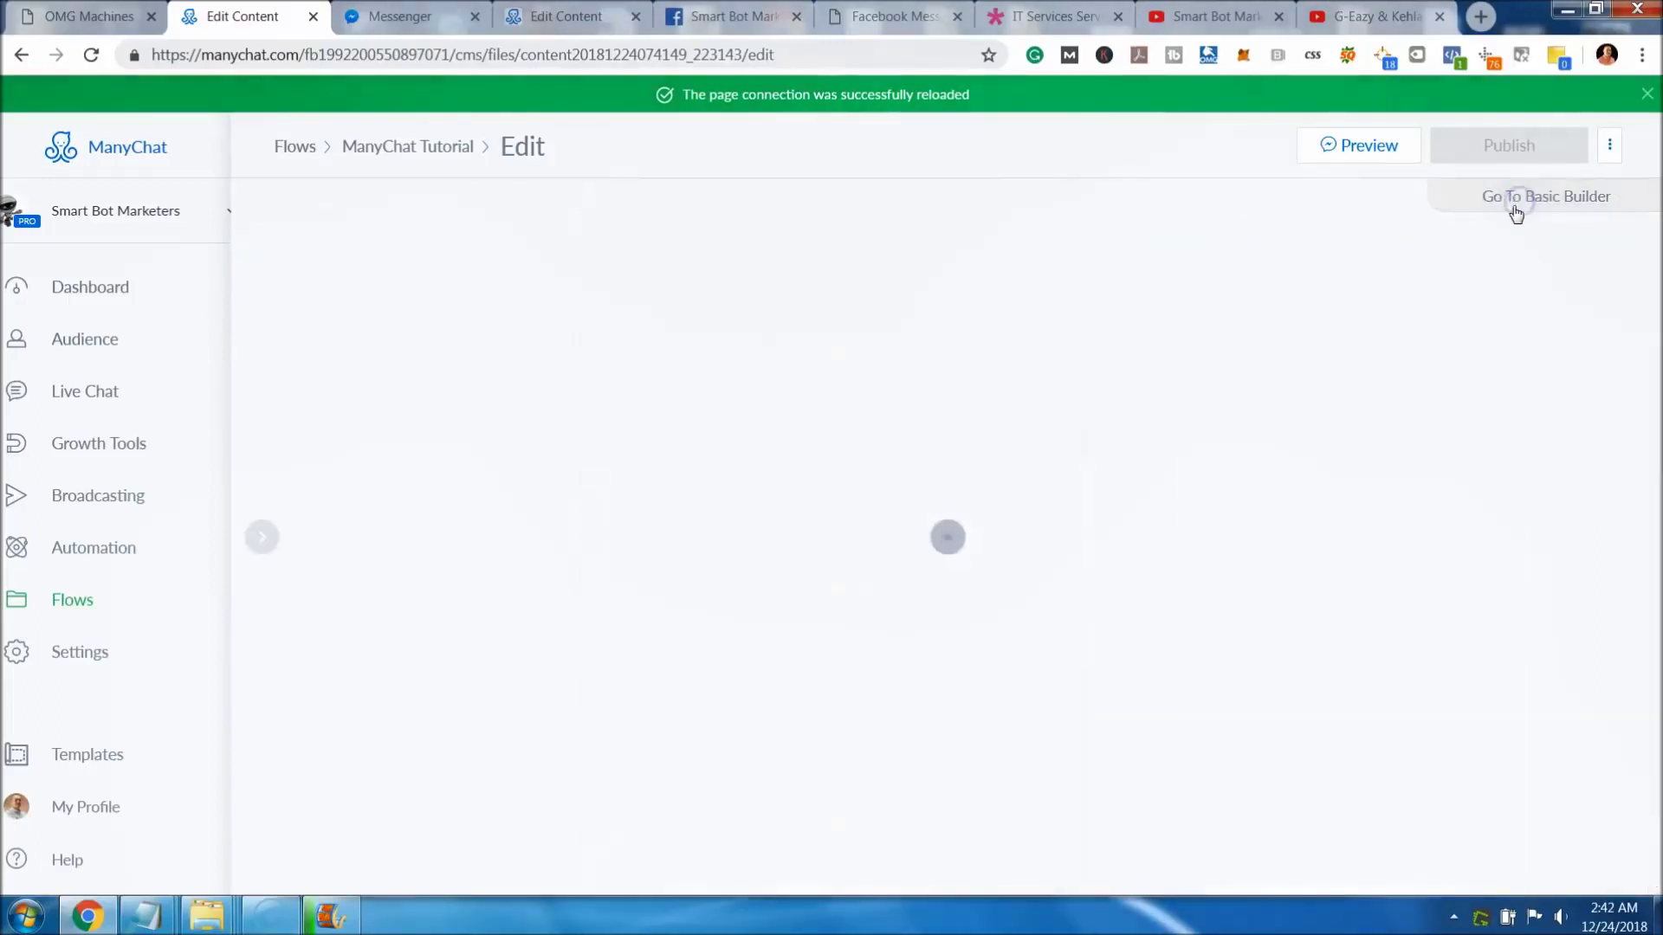
Move the starting Send Message card toward the upper left and open the add-step list.
{"action": "left_click", "coordinate": [1090, 356]}
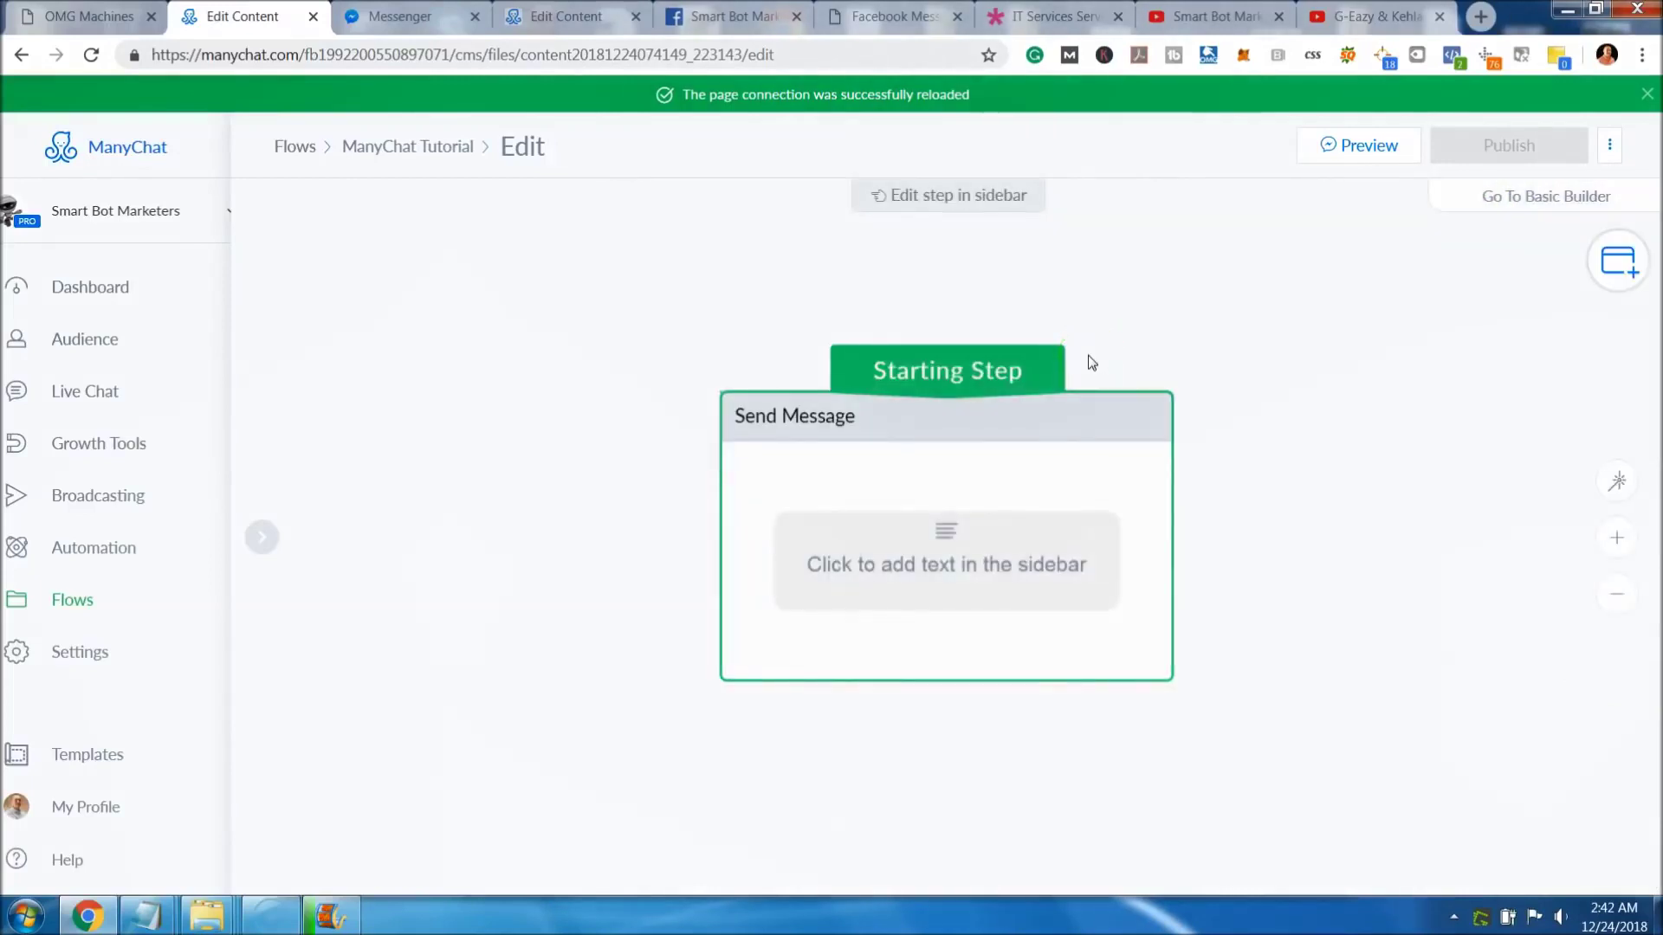
{"action": "left_click", "coordinate": [1093, 356]}
{"action": "left_click_drag", "start_coordinate": [1035, 398], "coordinate": [633, 334]}
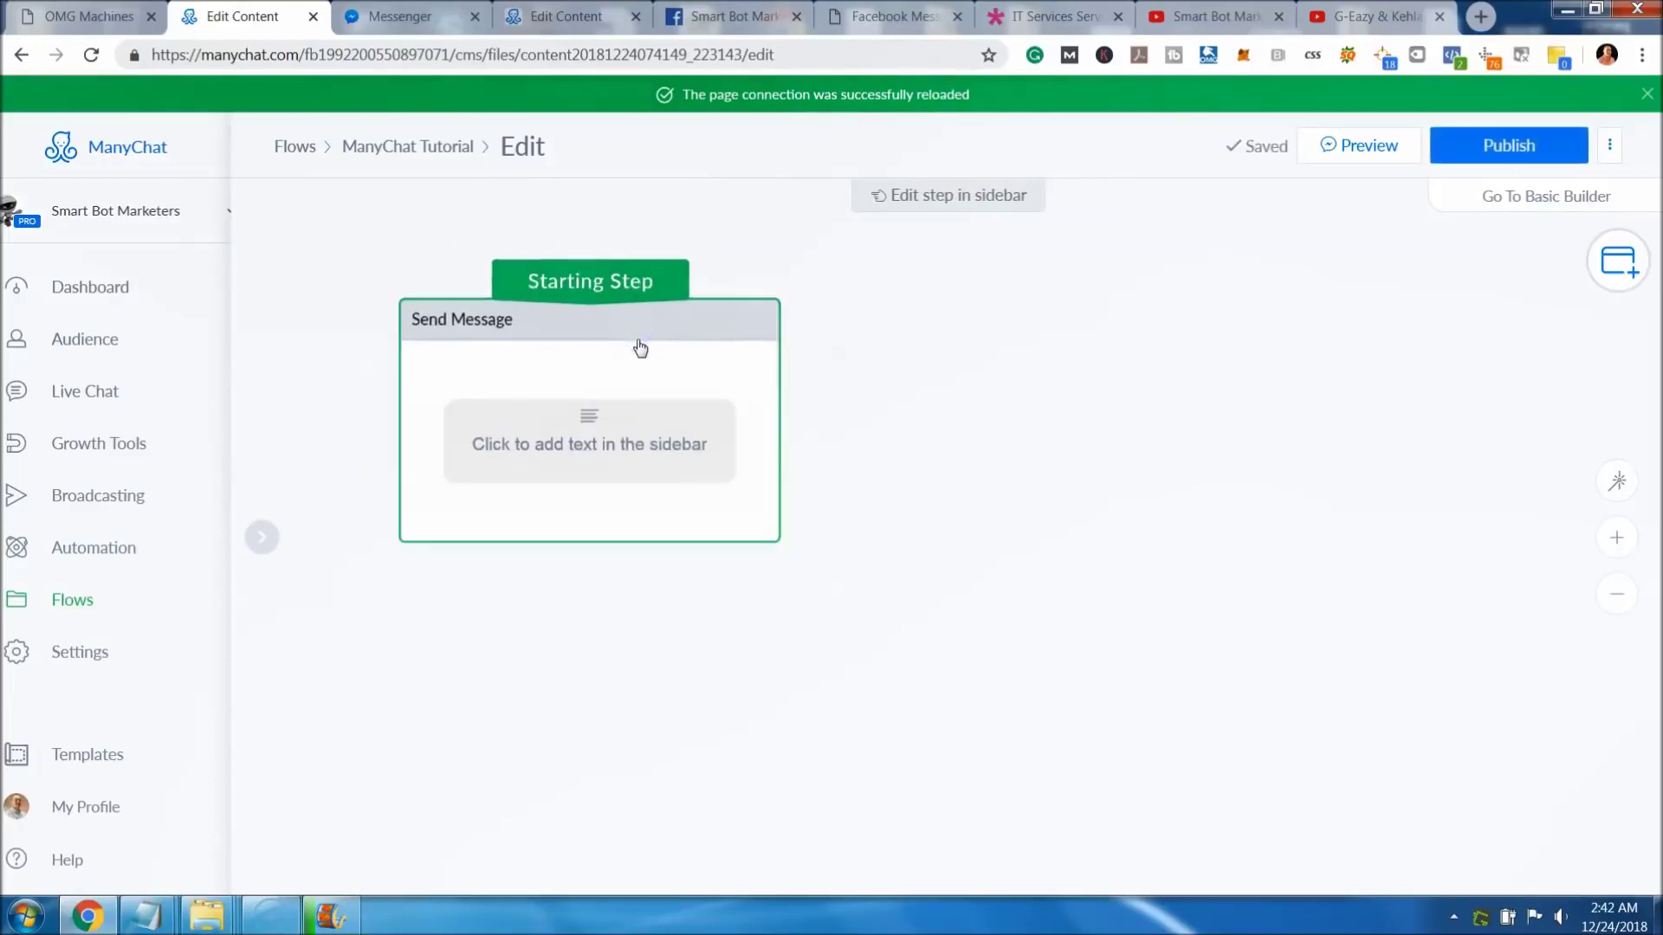
{"action": "left_click_drag", "start_coordinate": [784, 369], "coordinate": [853, 374]}
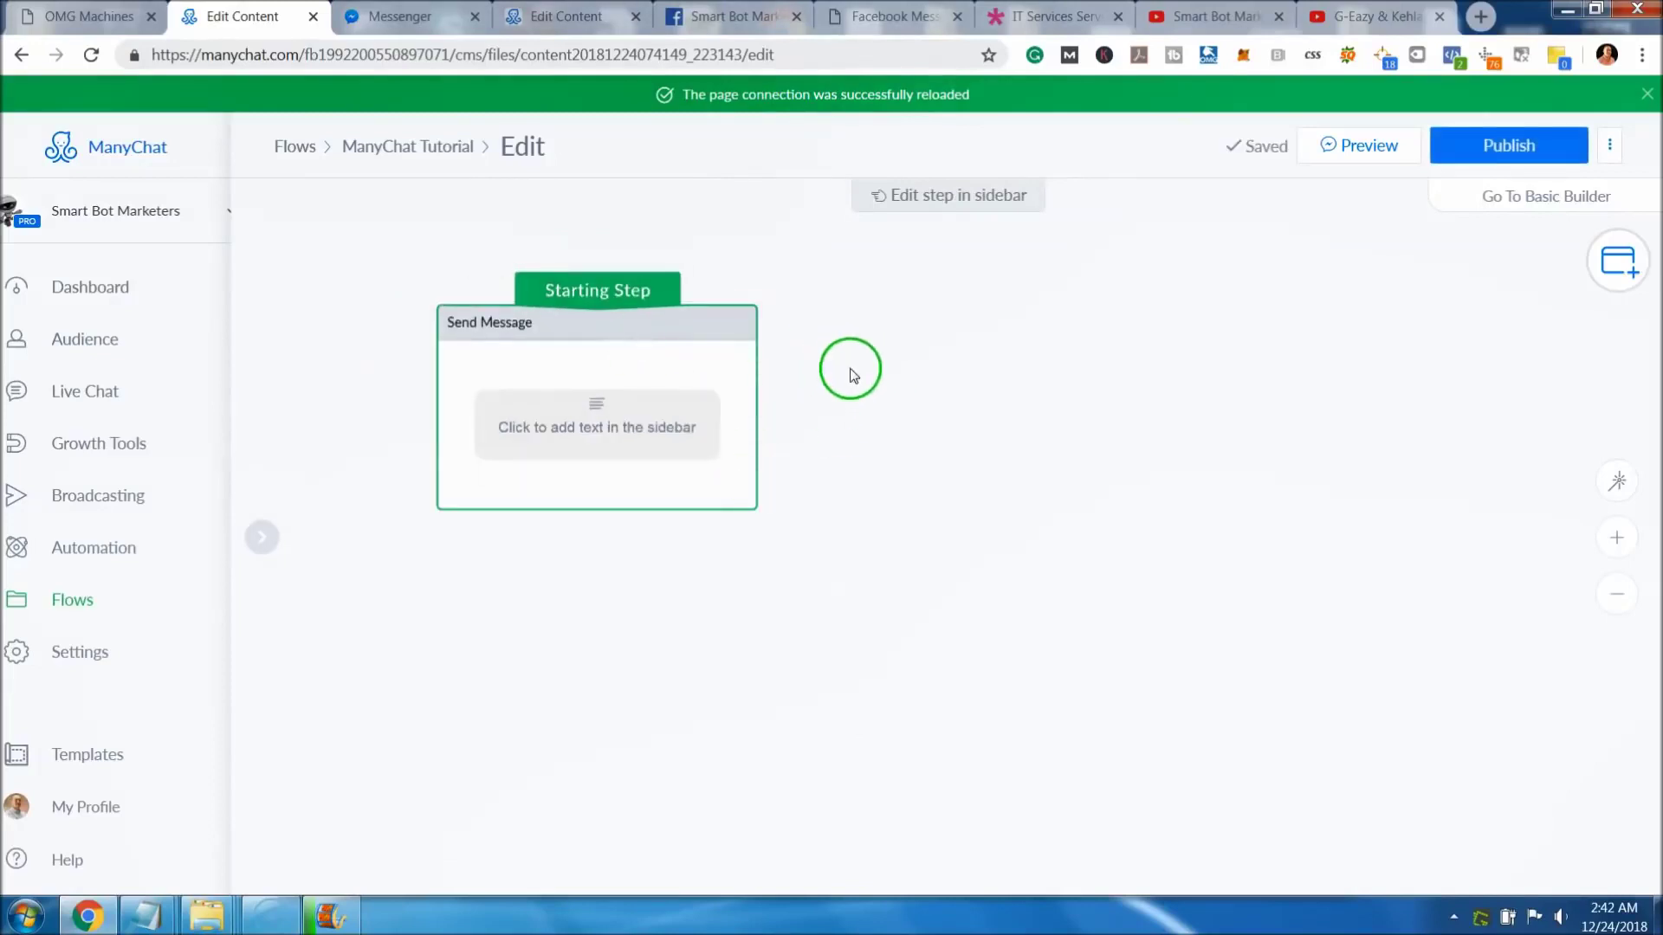
{"action": "mouse_move", "coordinate": [679, 375]}
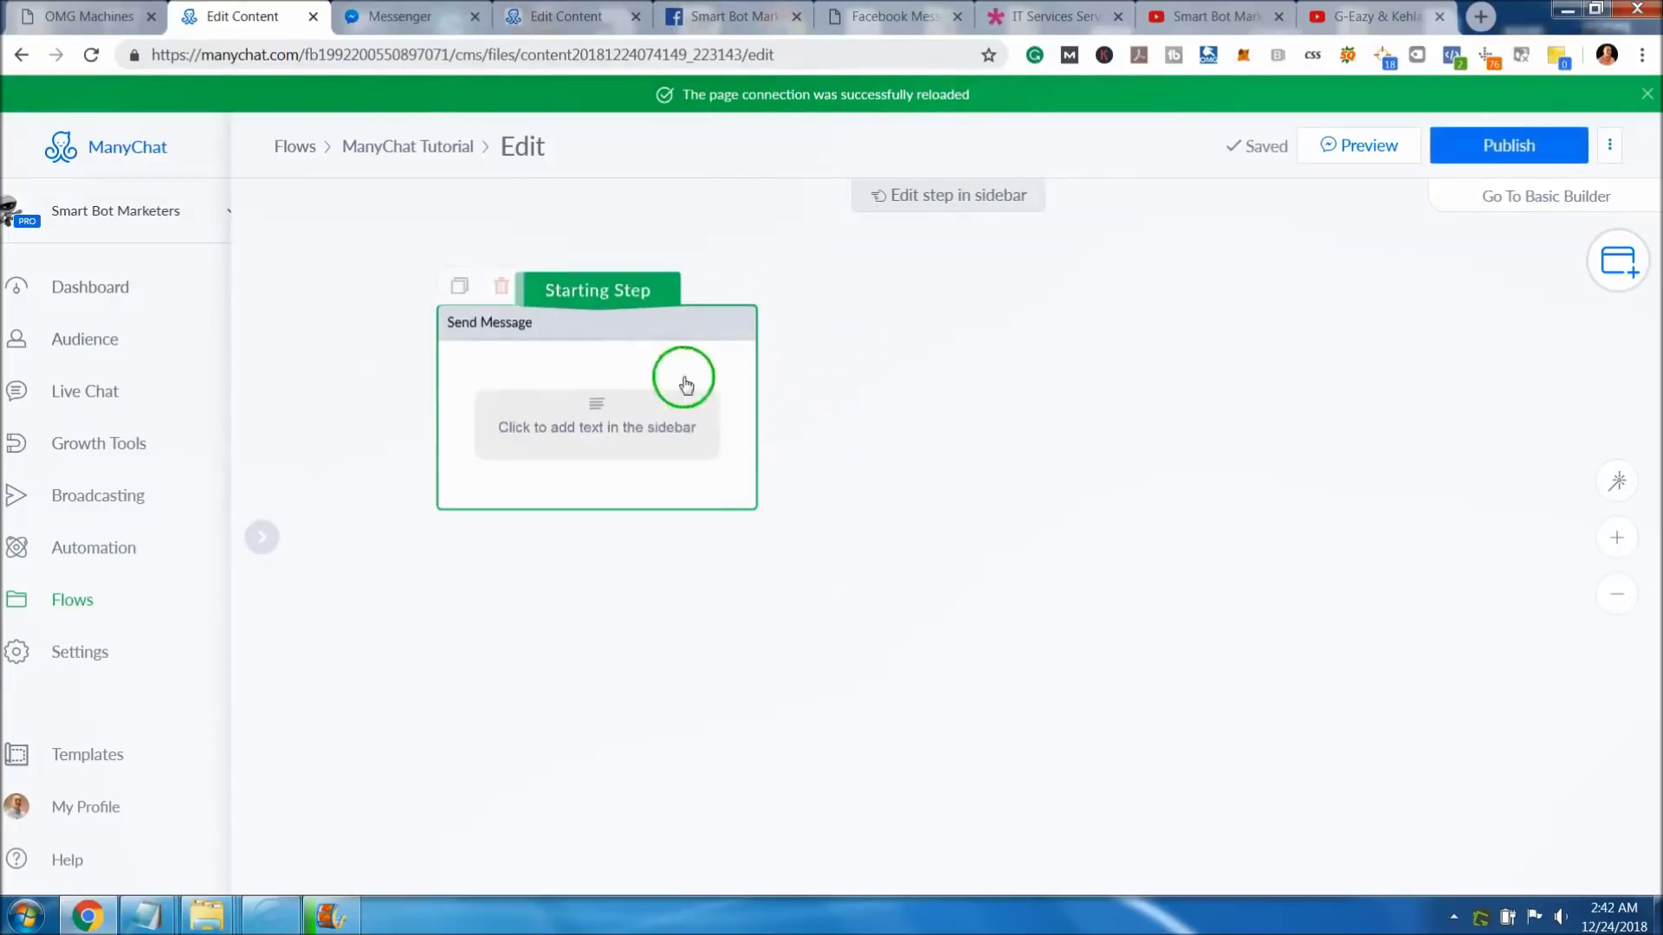
{"action": "left_click", "coordinate": [569, 351]}
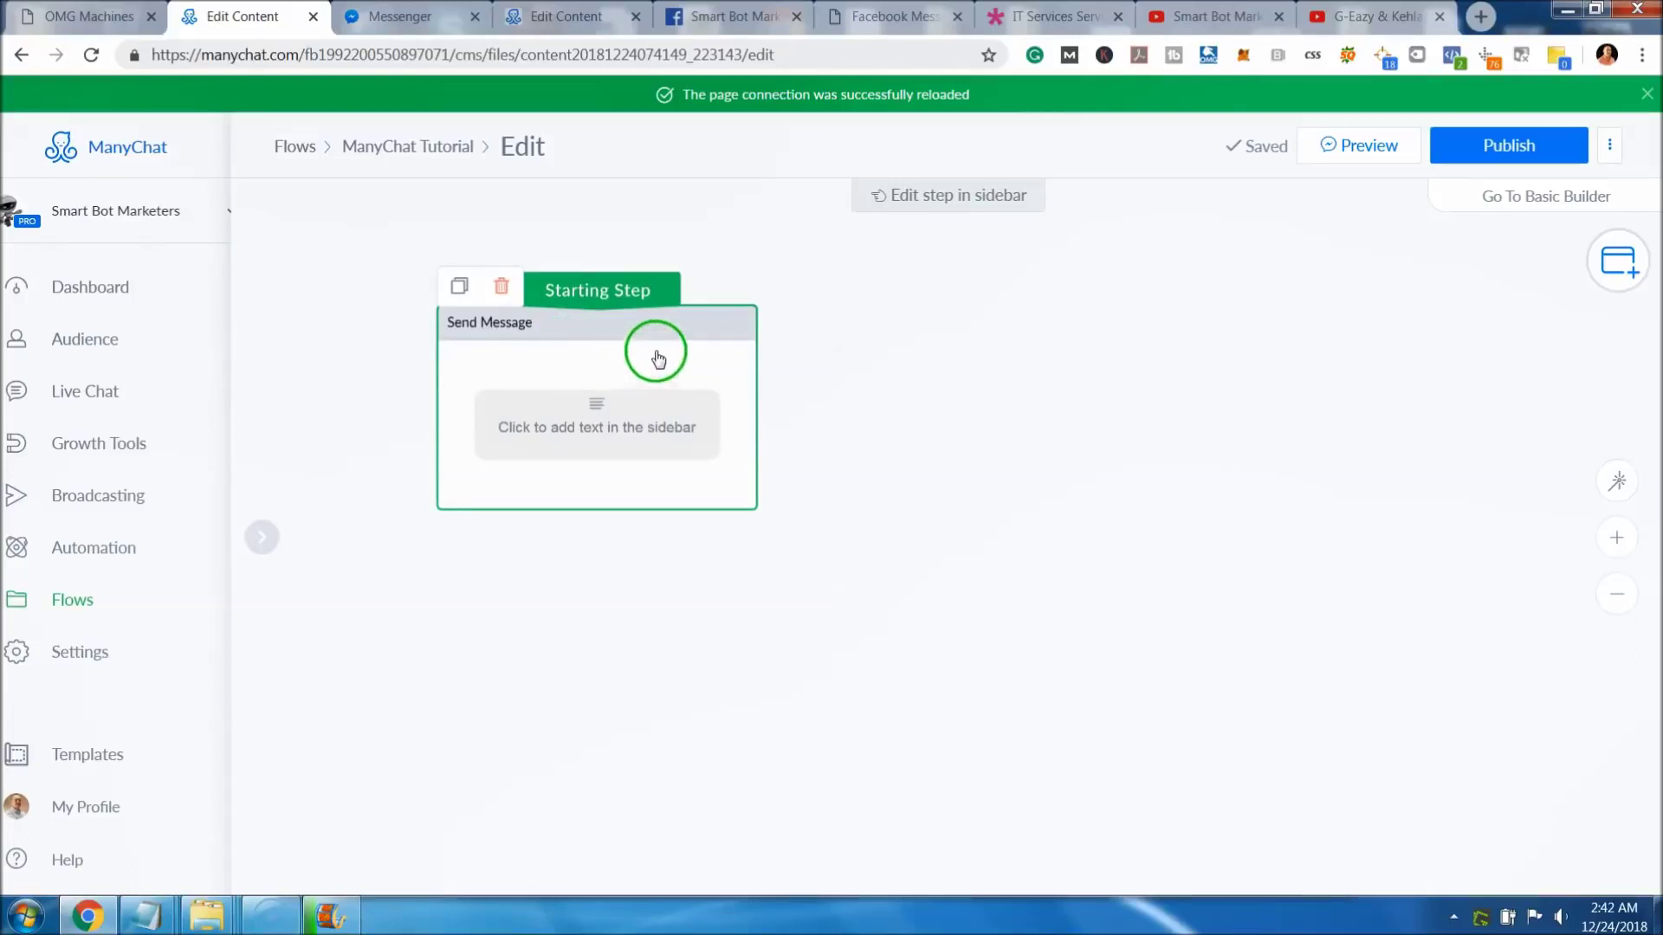
{"action": "left_click", "coordinate": [1620, 268]}
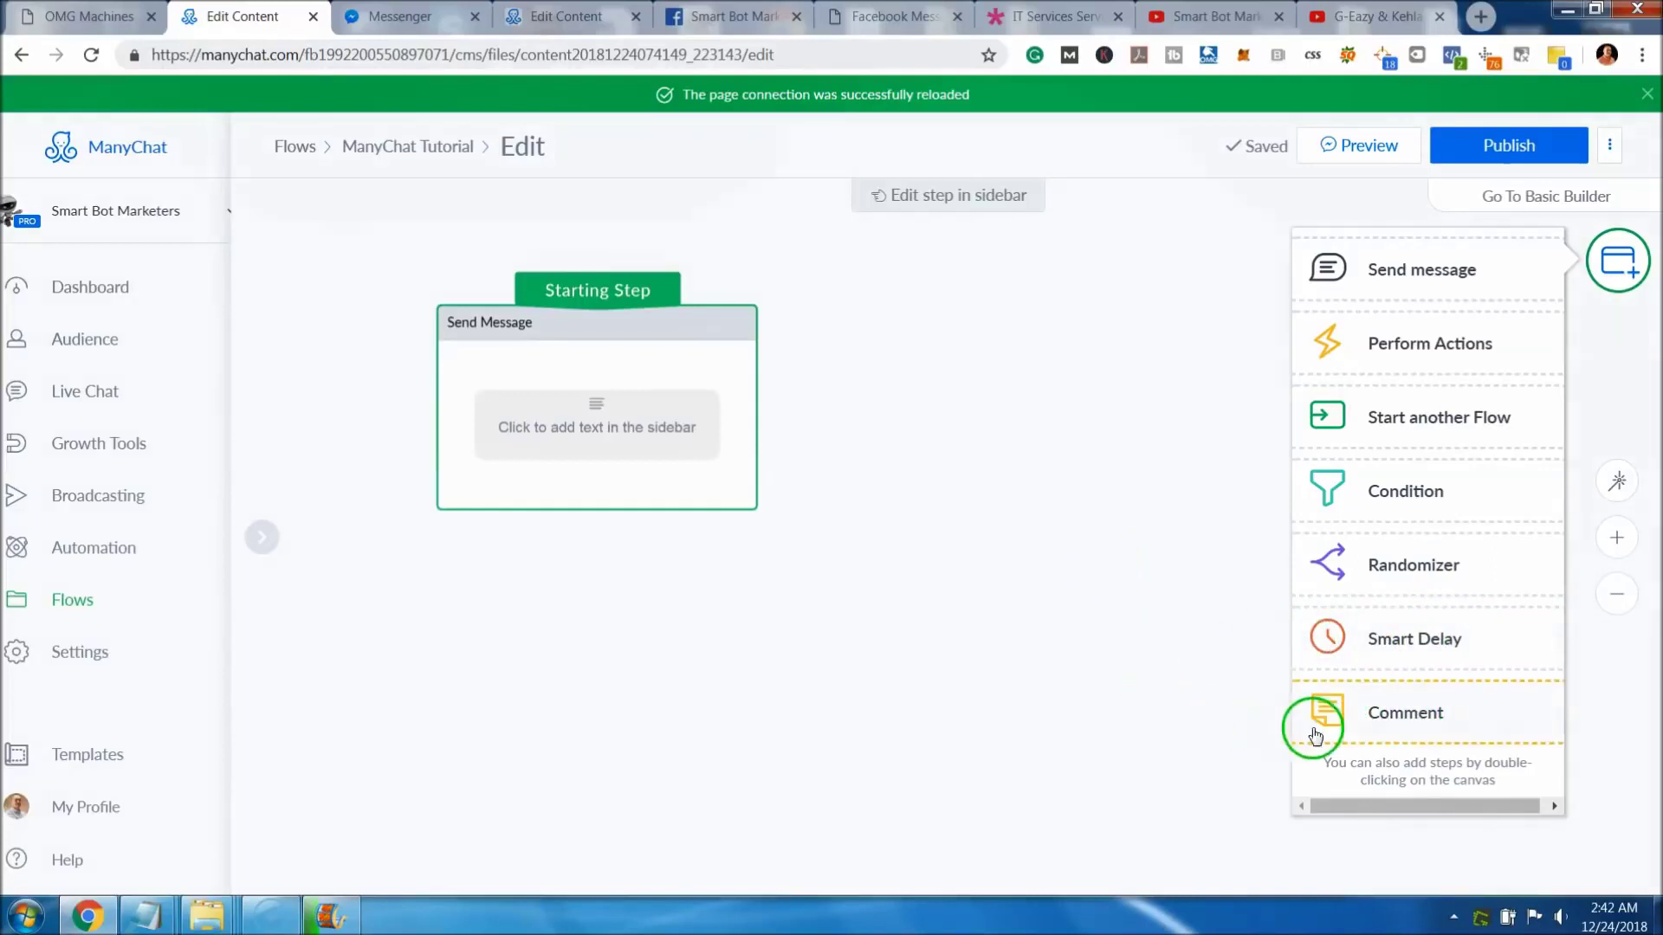
Drop a Comment note reading 'This is a quick tutorial' below the starting step.
{"action": "left_click_drag", "start_coordinate": [1315, 736], "coordinate": [1035, 591]}
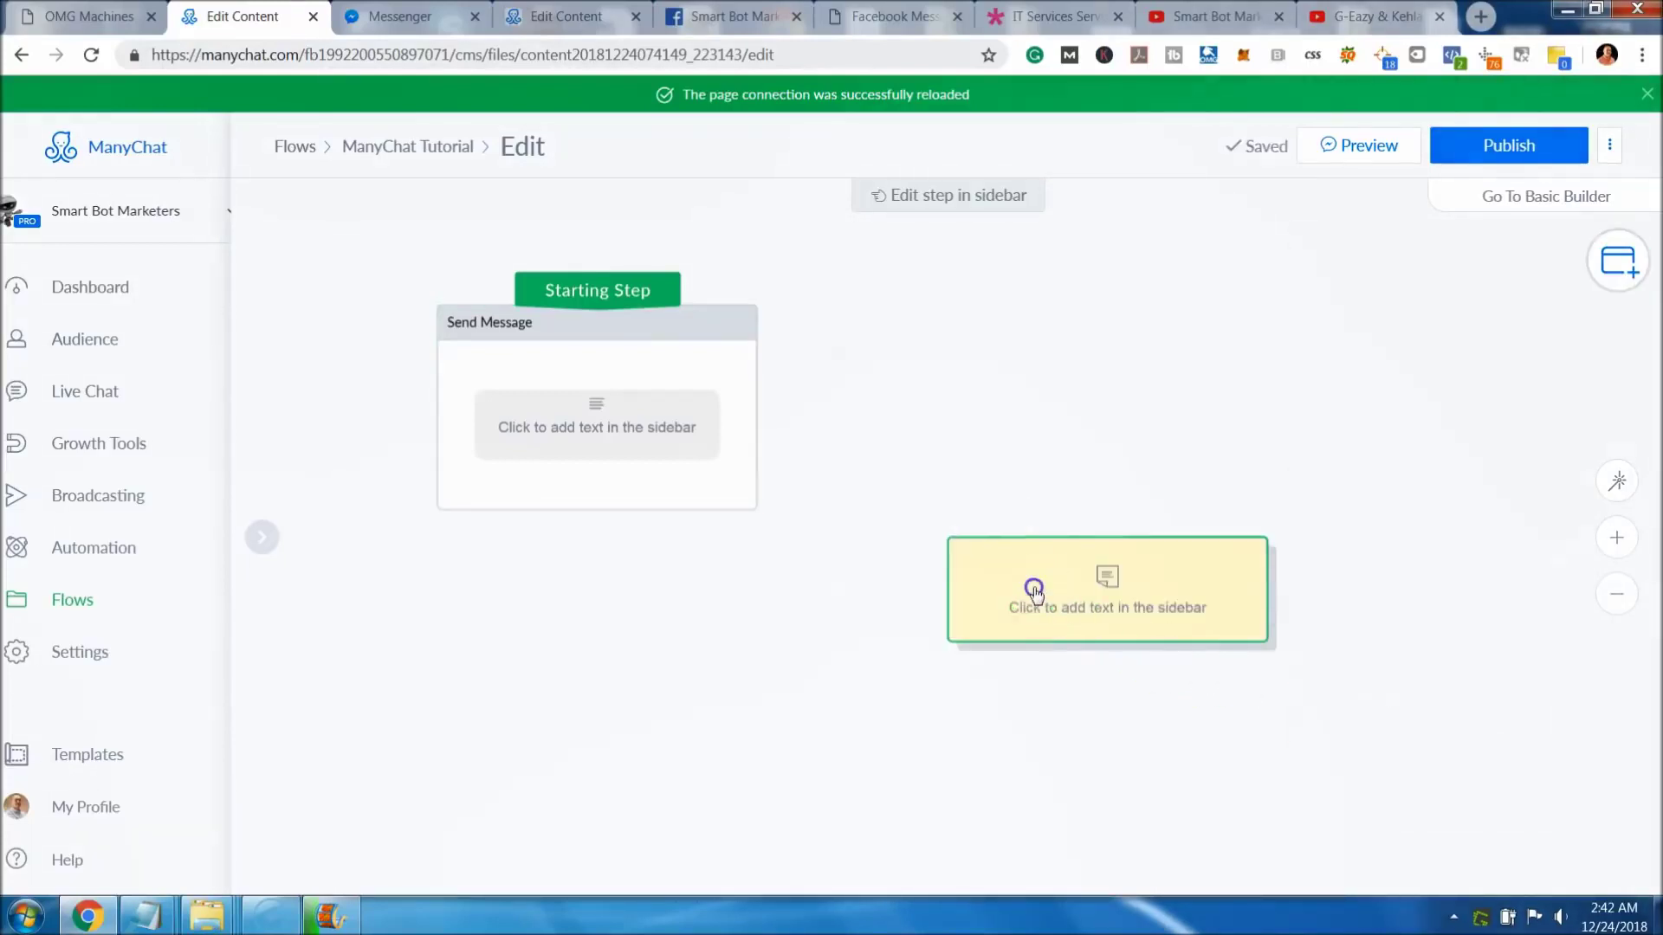
{"action": "left_click", "coordinate": [346, 236]}
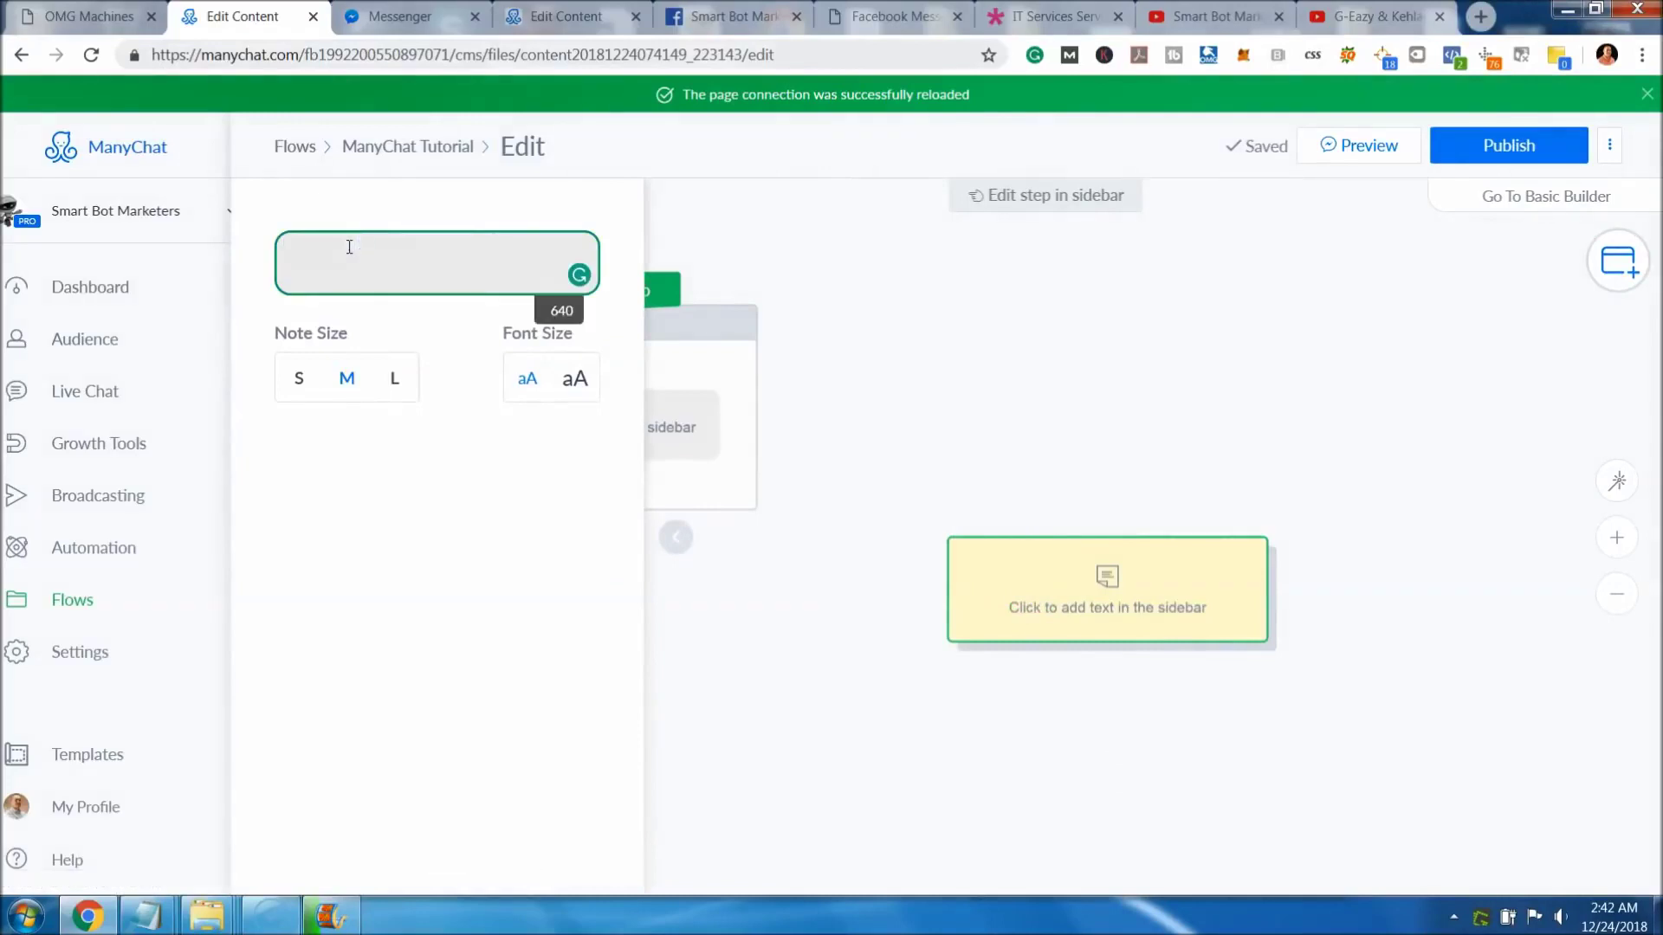
{"action": "type", "text": "This "}
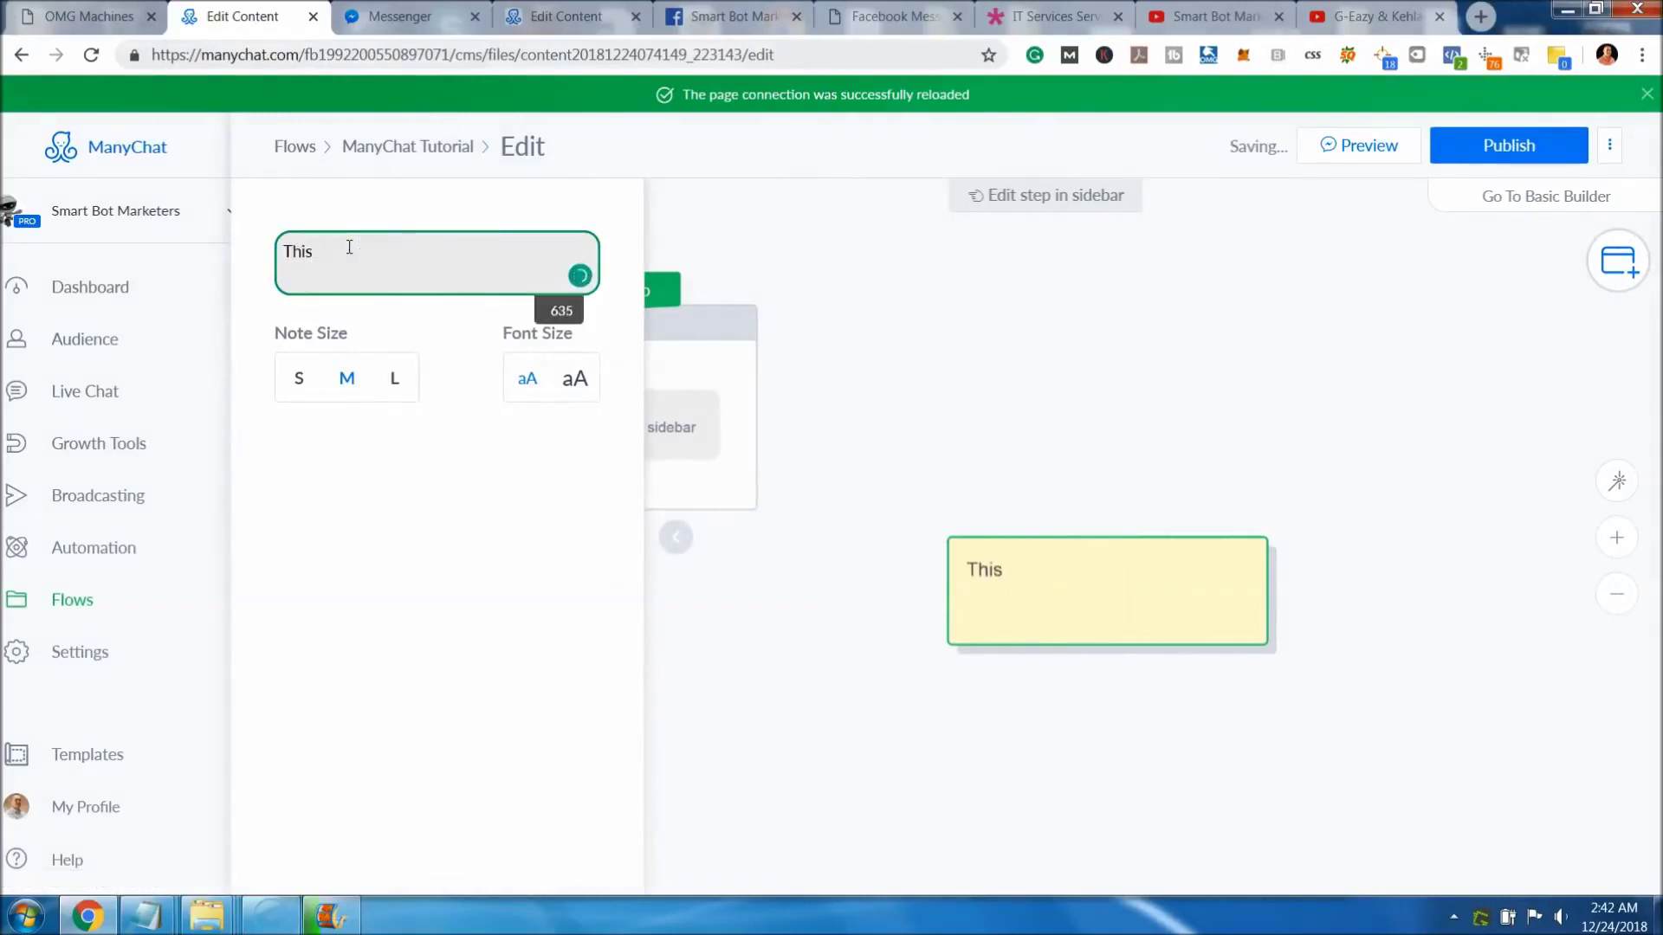
{"action": "type", "text": "is a quick T"}
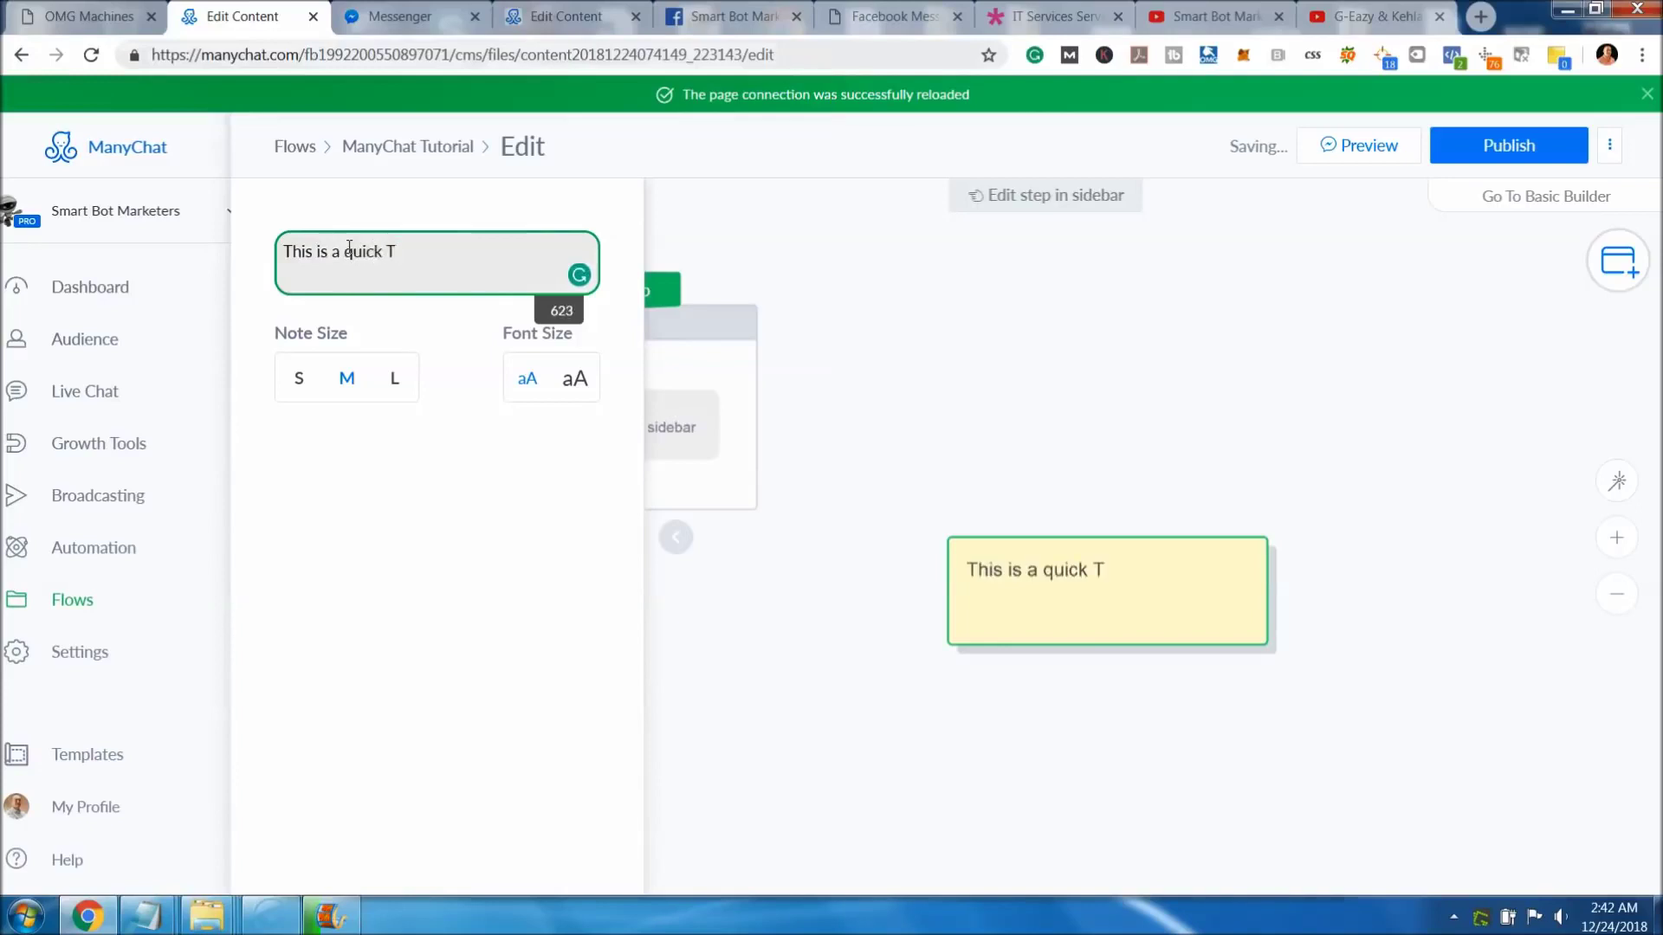
{"action": "key", "text": "BackSpace"}
{"action": "type", "text": "tutorial"}
{"action": "left_click", "coordinate": [868, 445]}
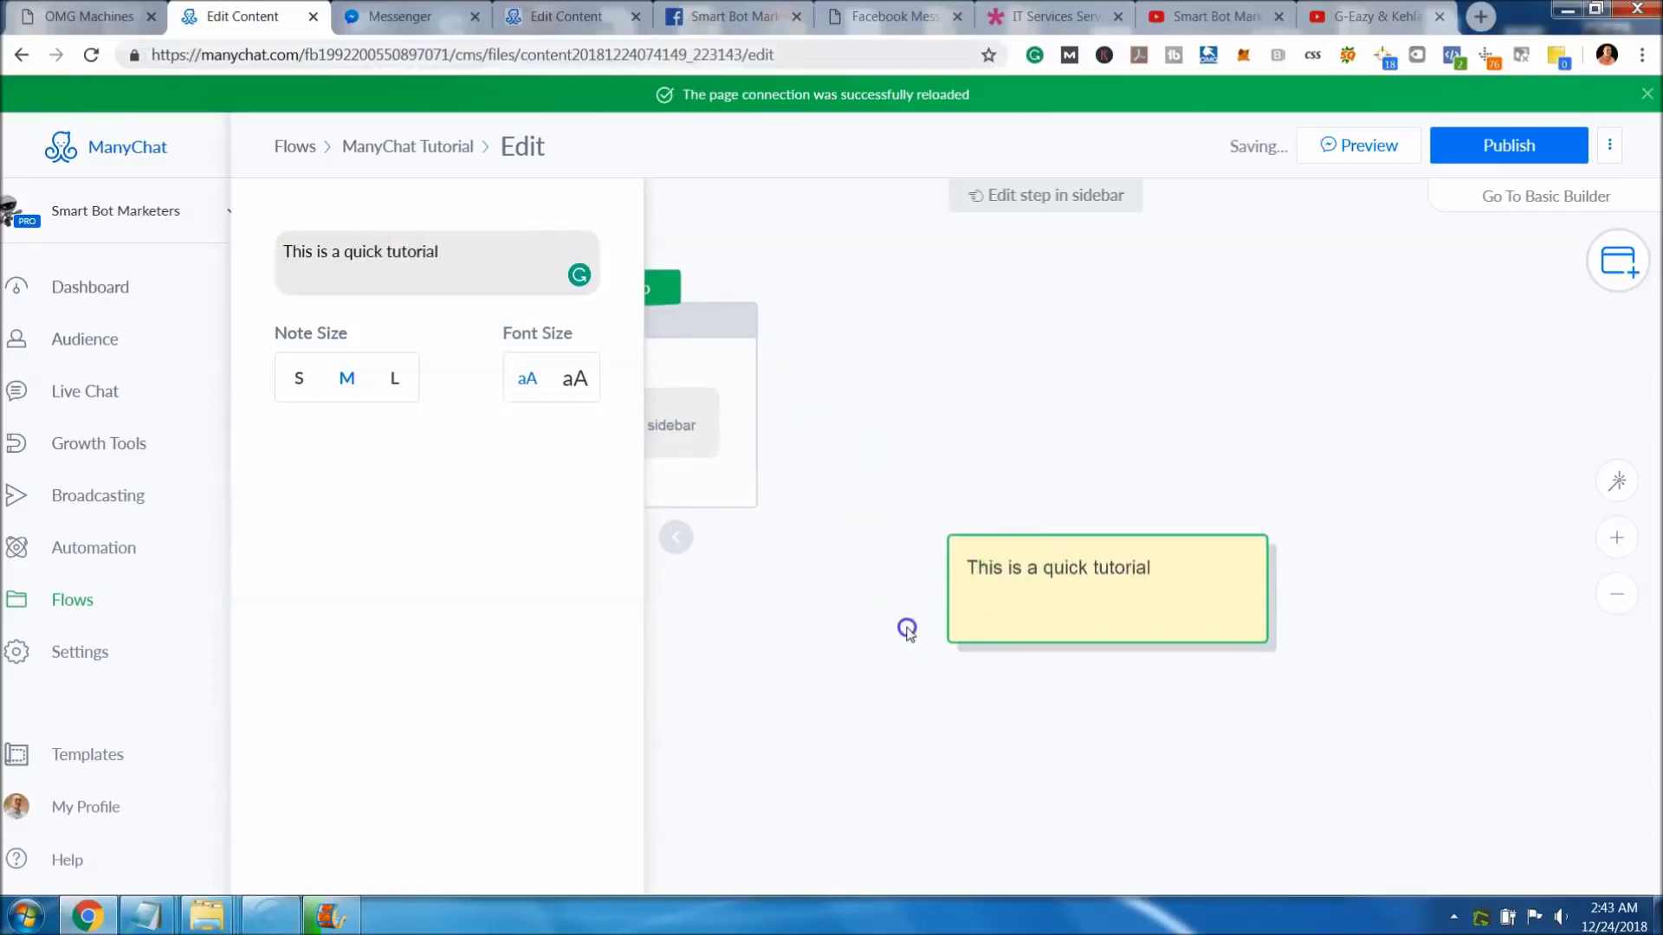
{"action": "left_click_drag", "start_coordinate": [1039, 586], "coordinate": [371, 741]}
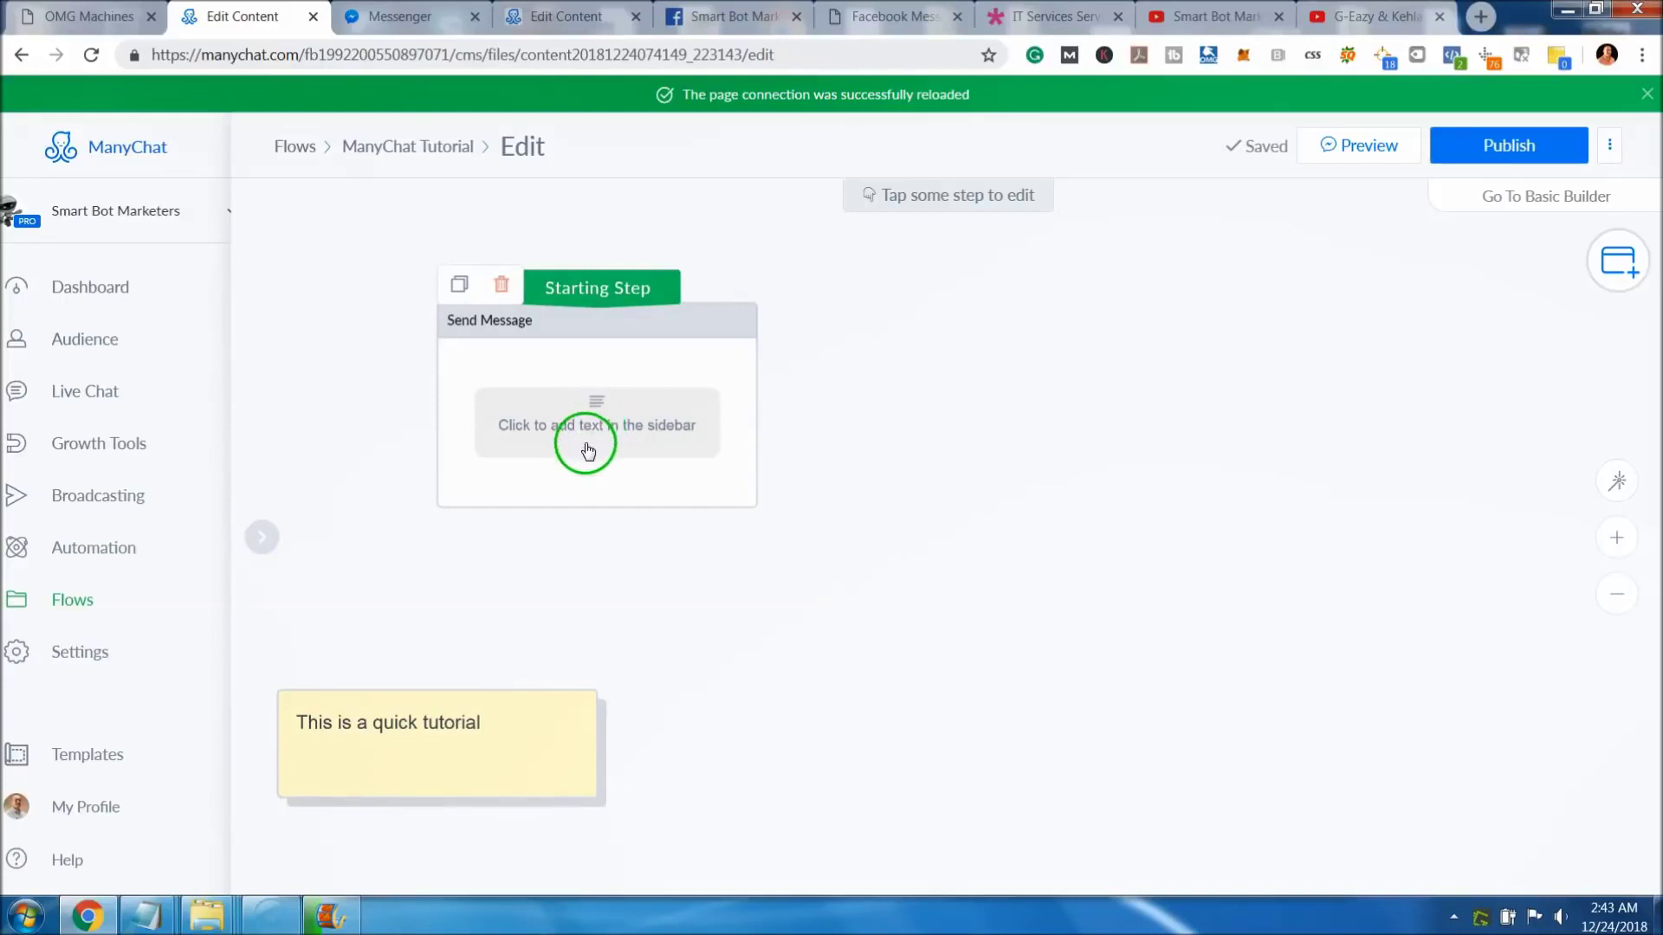
Start the message with 'Hi' followed by the First Name variable.
{"action": "left_click", "coordinate": [586, 414]}
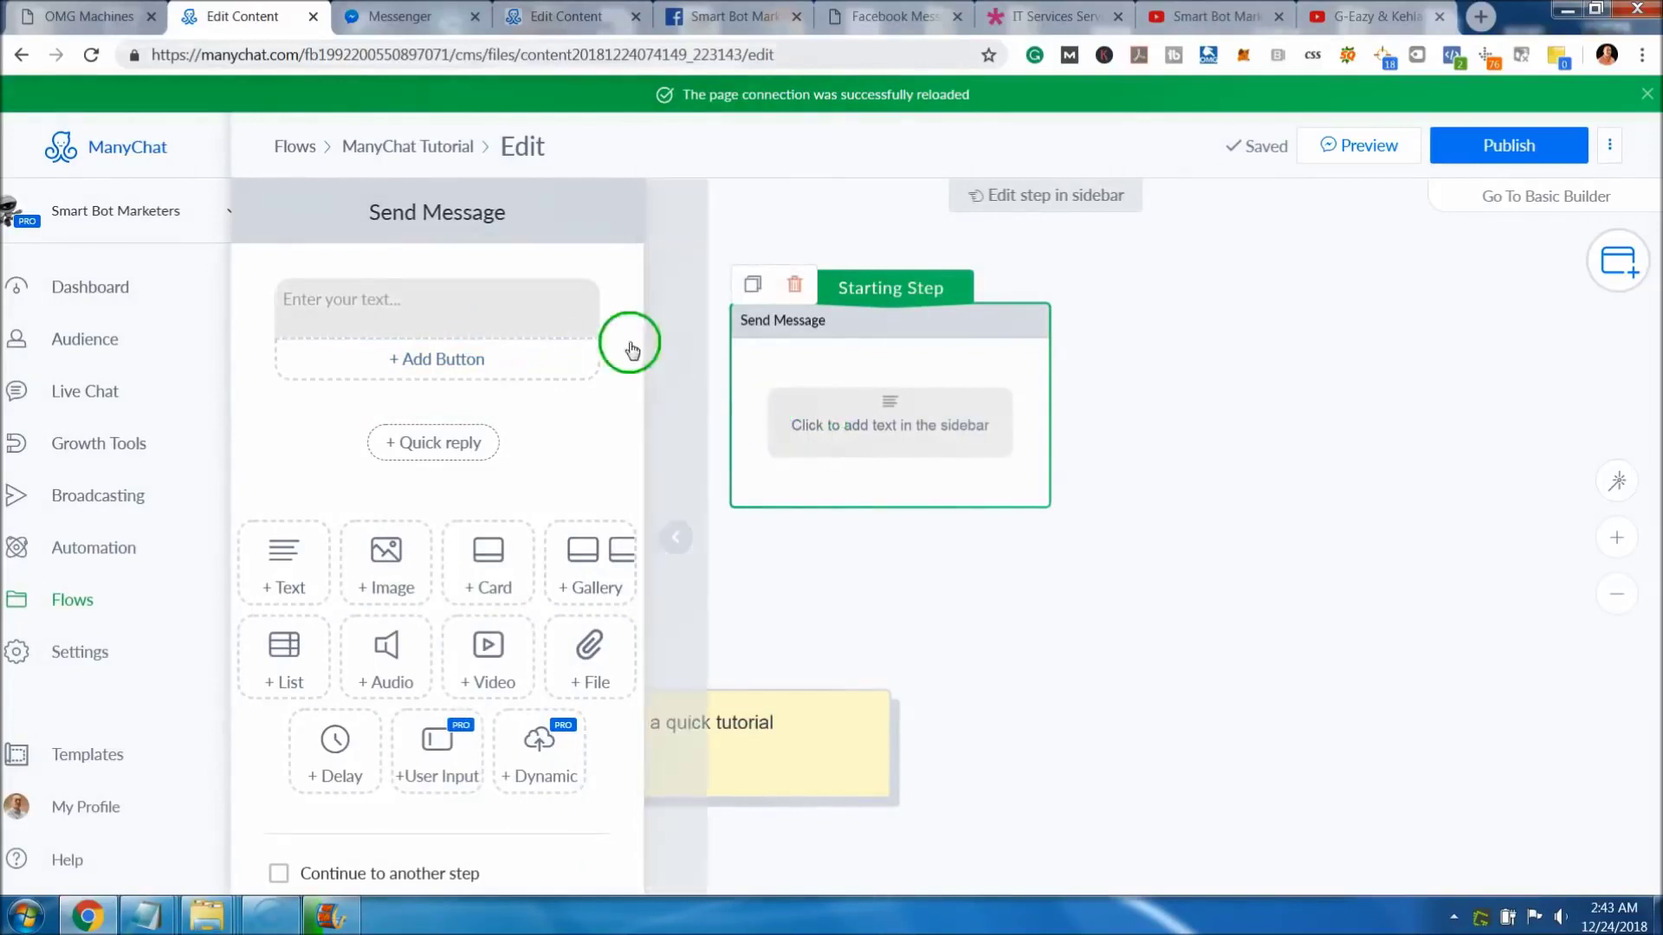
{"action": "left_click", "coordinate": [506, 313]}
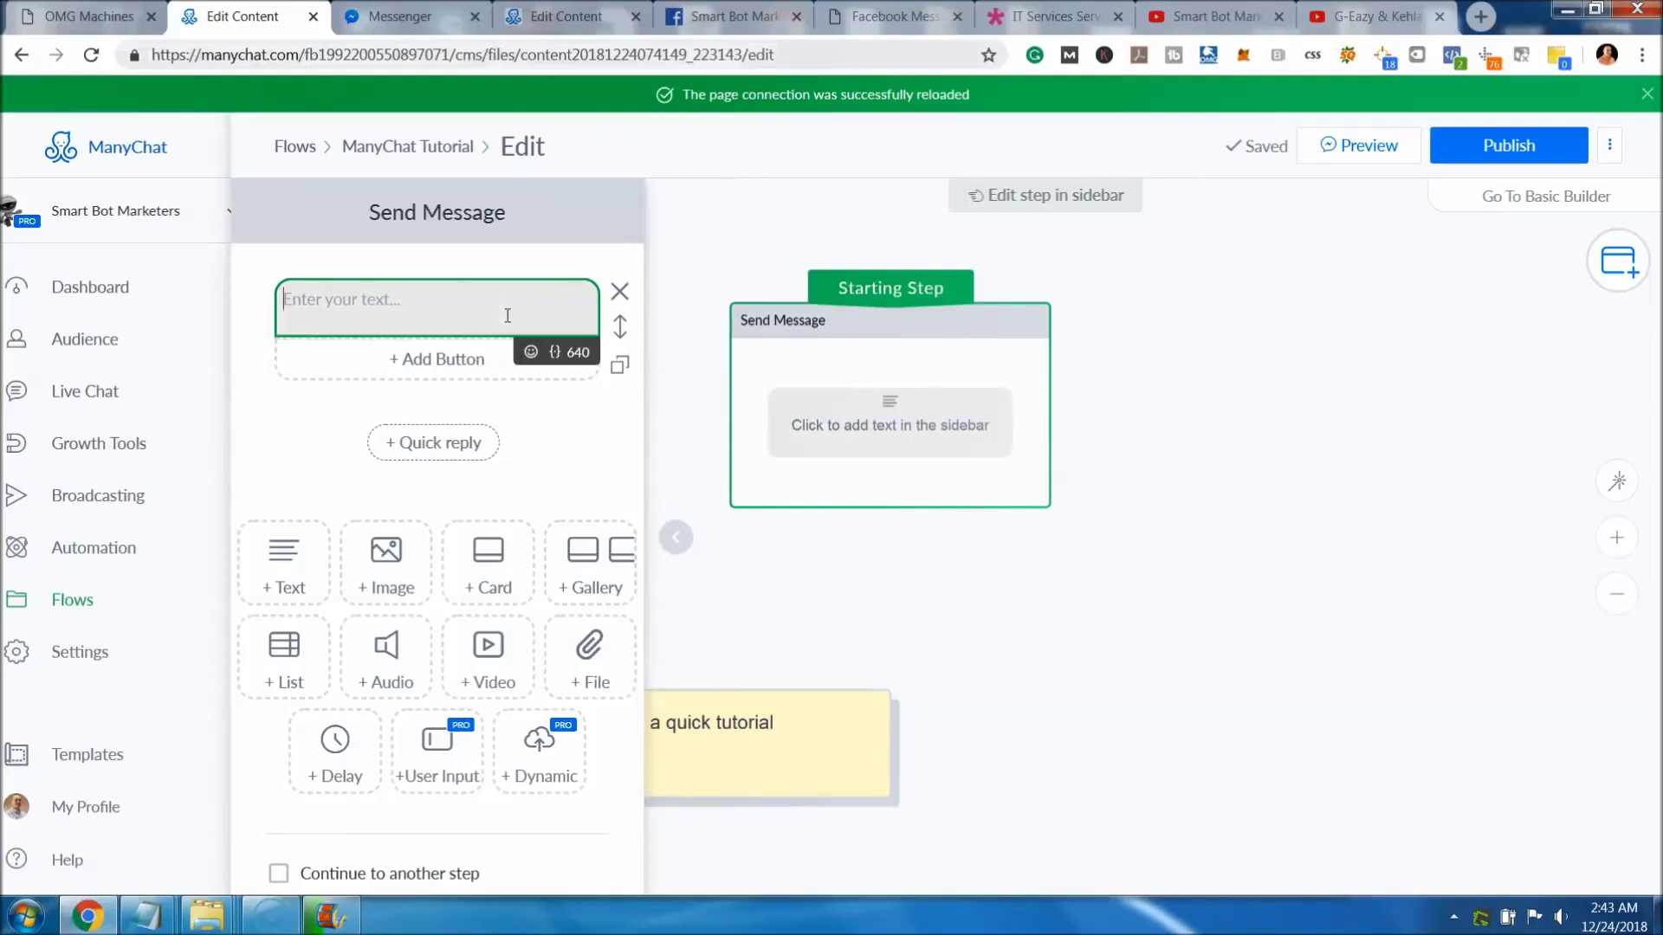
{"action": "type", "text": "Hi"}
{"action": "left_click", "coordinate": [557, 354]}
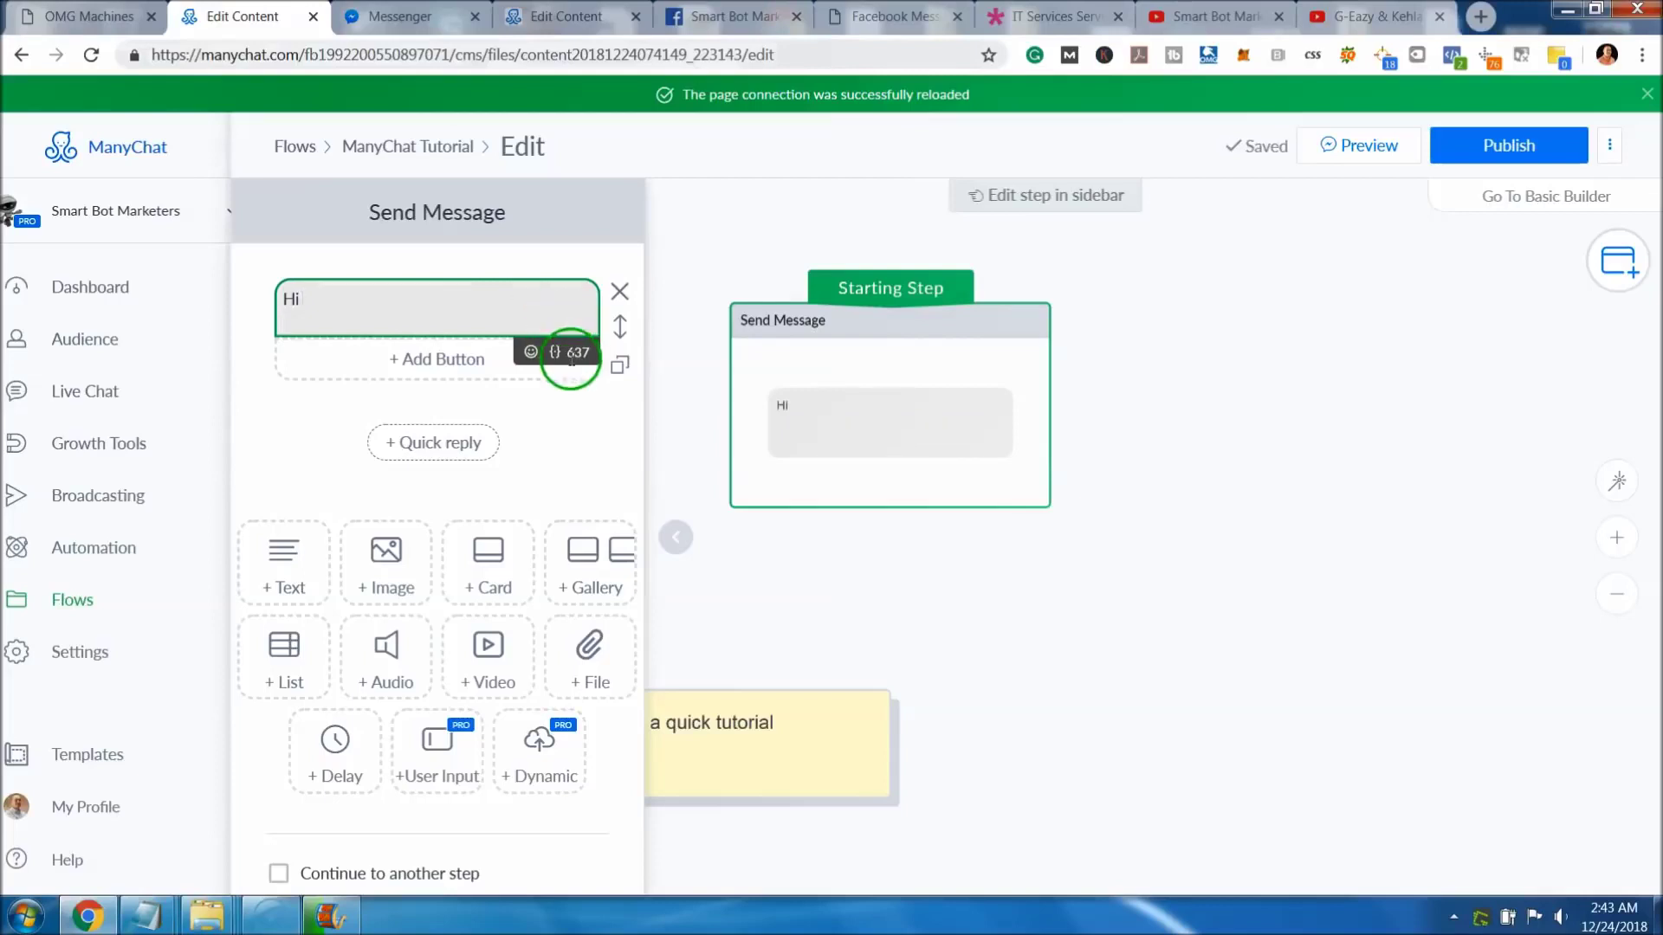
{"action": "left_click", "coordinate": [556, 354]}
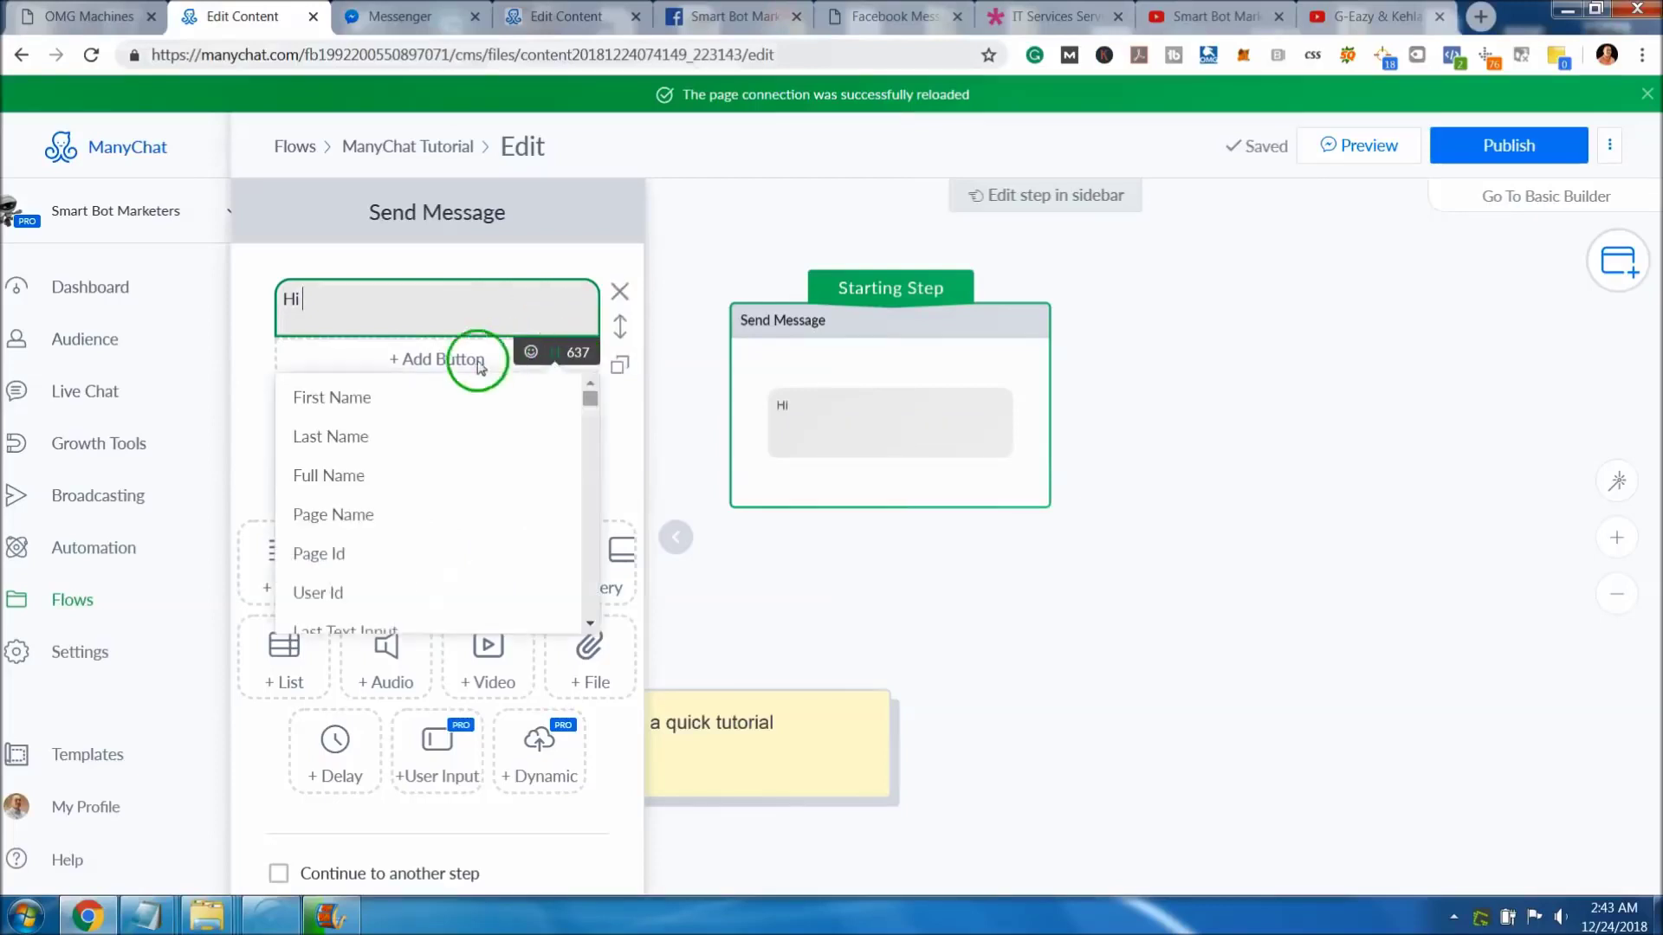
{"action": "left_click", "coordinate": [396, 406]}
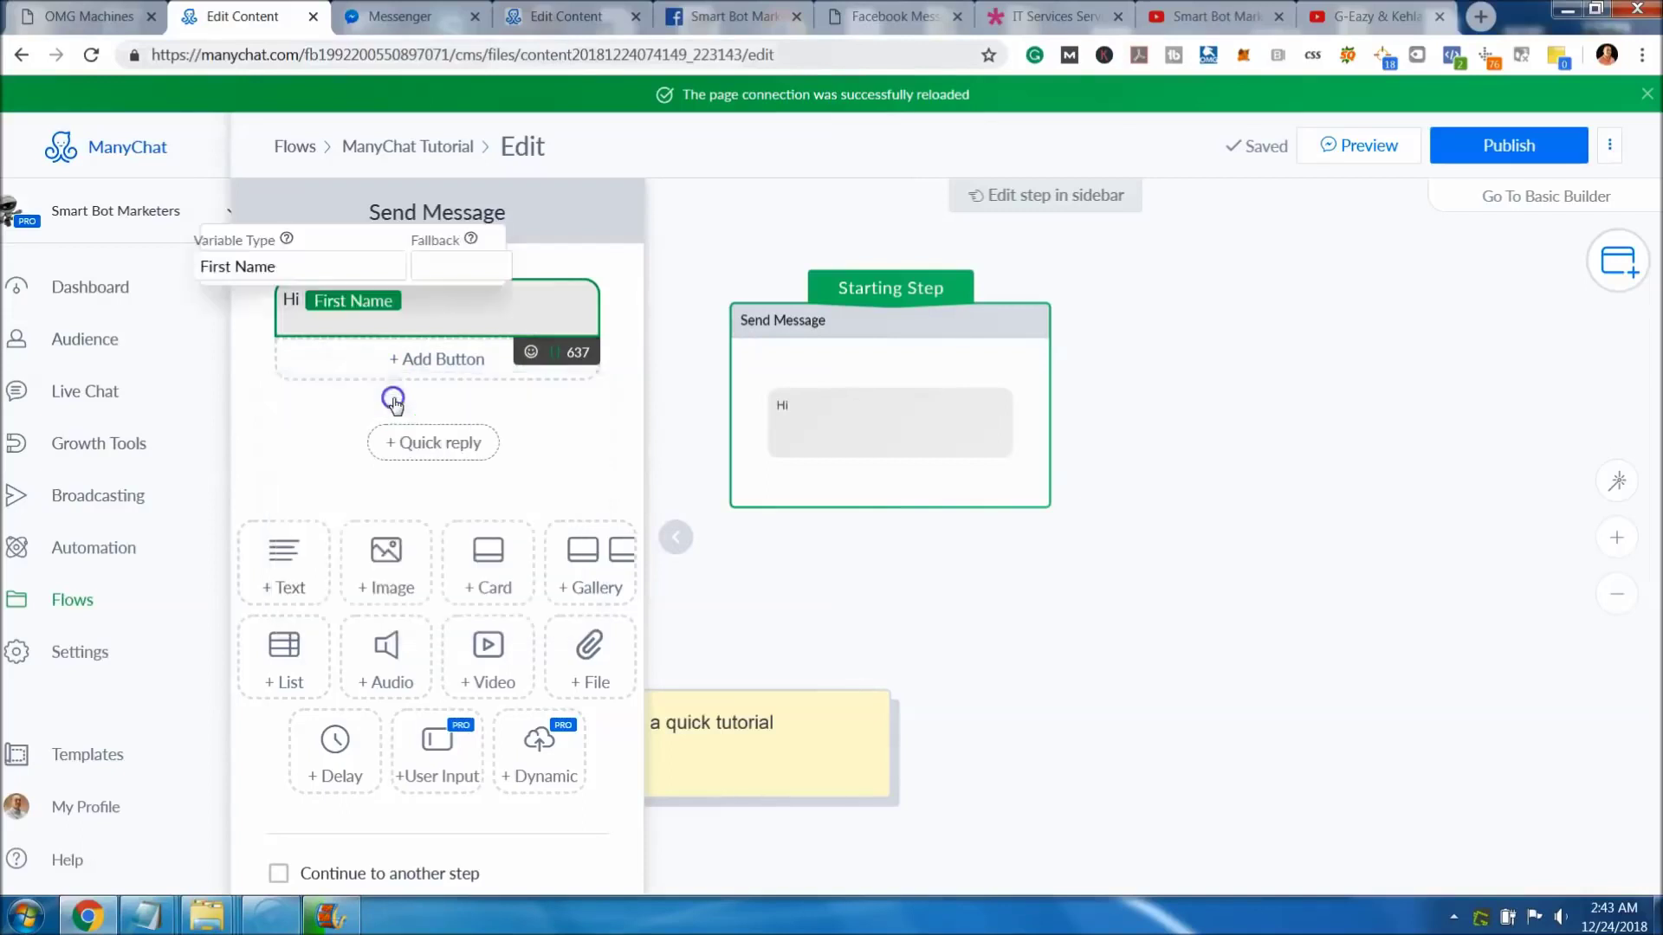
{"action": "left_click", "coordinate": [427, 310]}
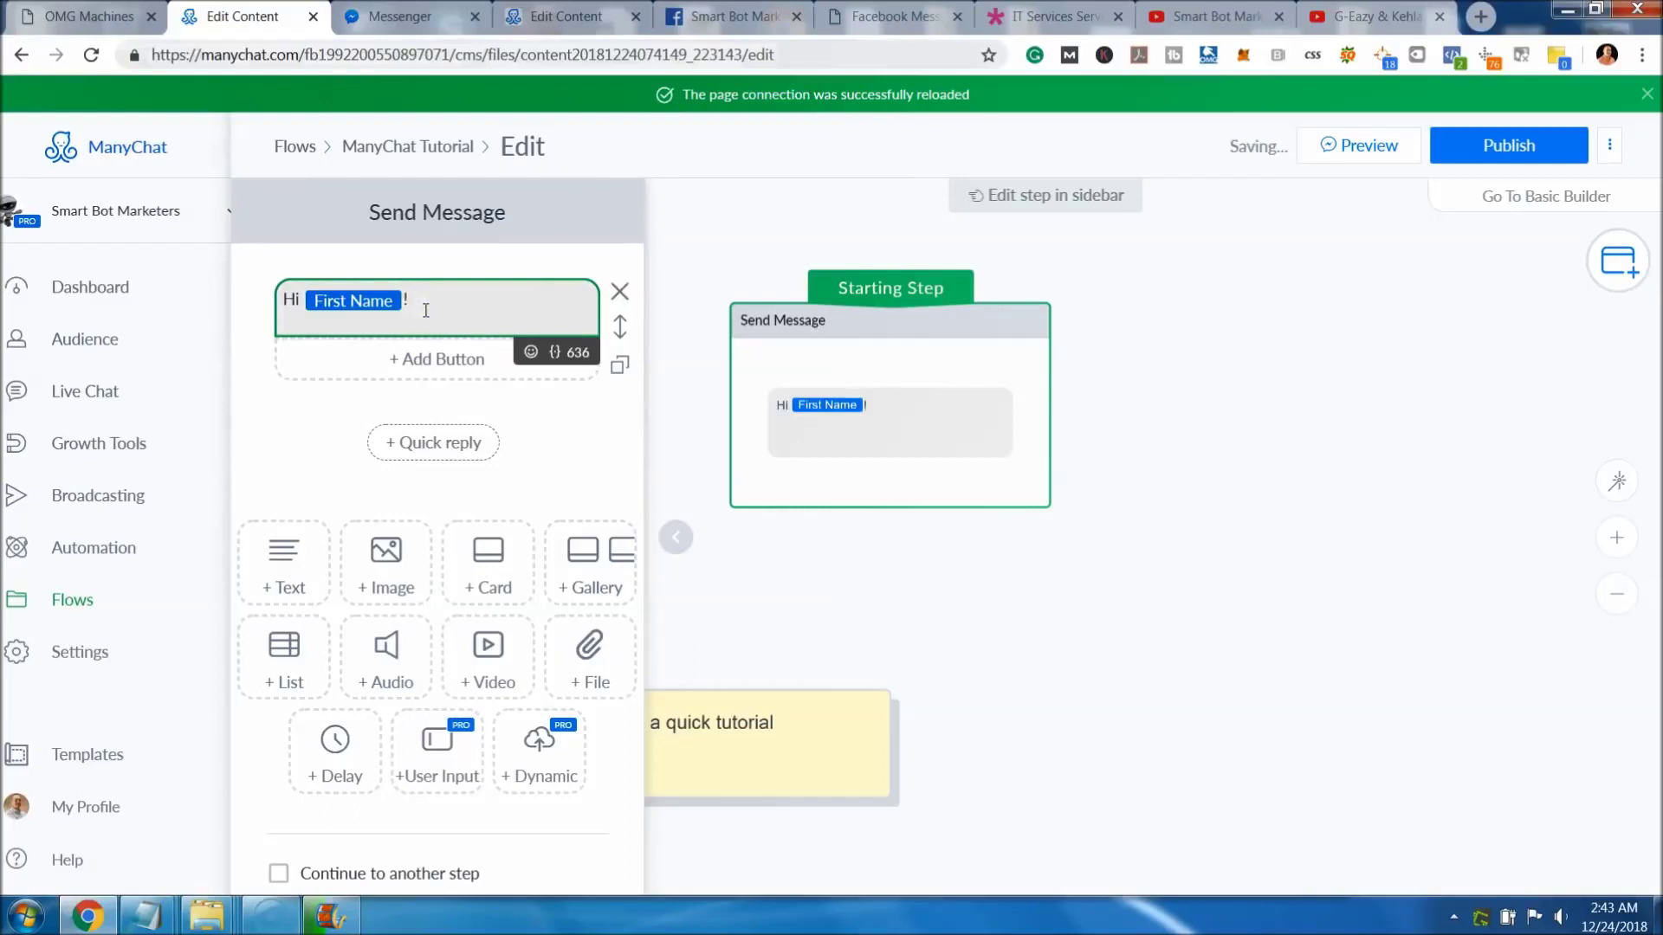
{"action": "left_click", "coordinate": [438, 310]}
Insert the grinning emoji after the 'Hi {First Name}!' greeting.
{"action": "left_click", "coordinate": [530, 353]}
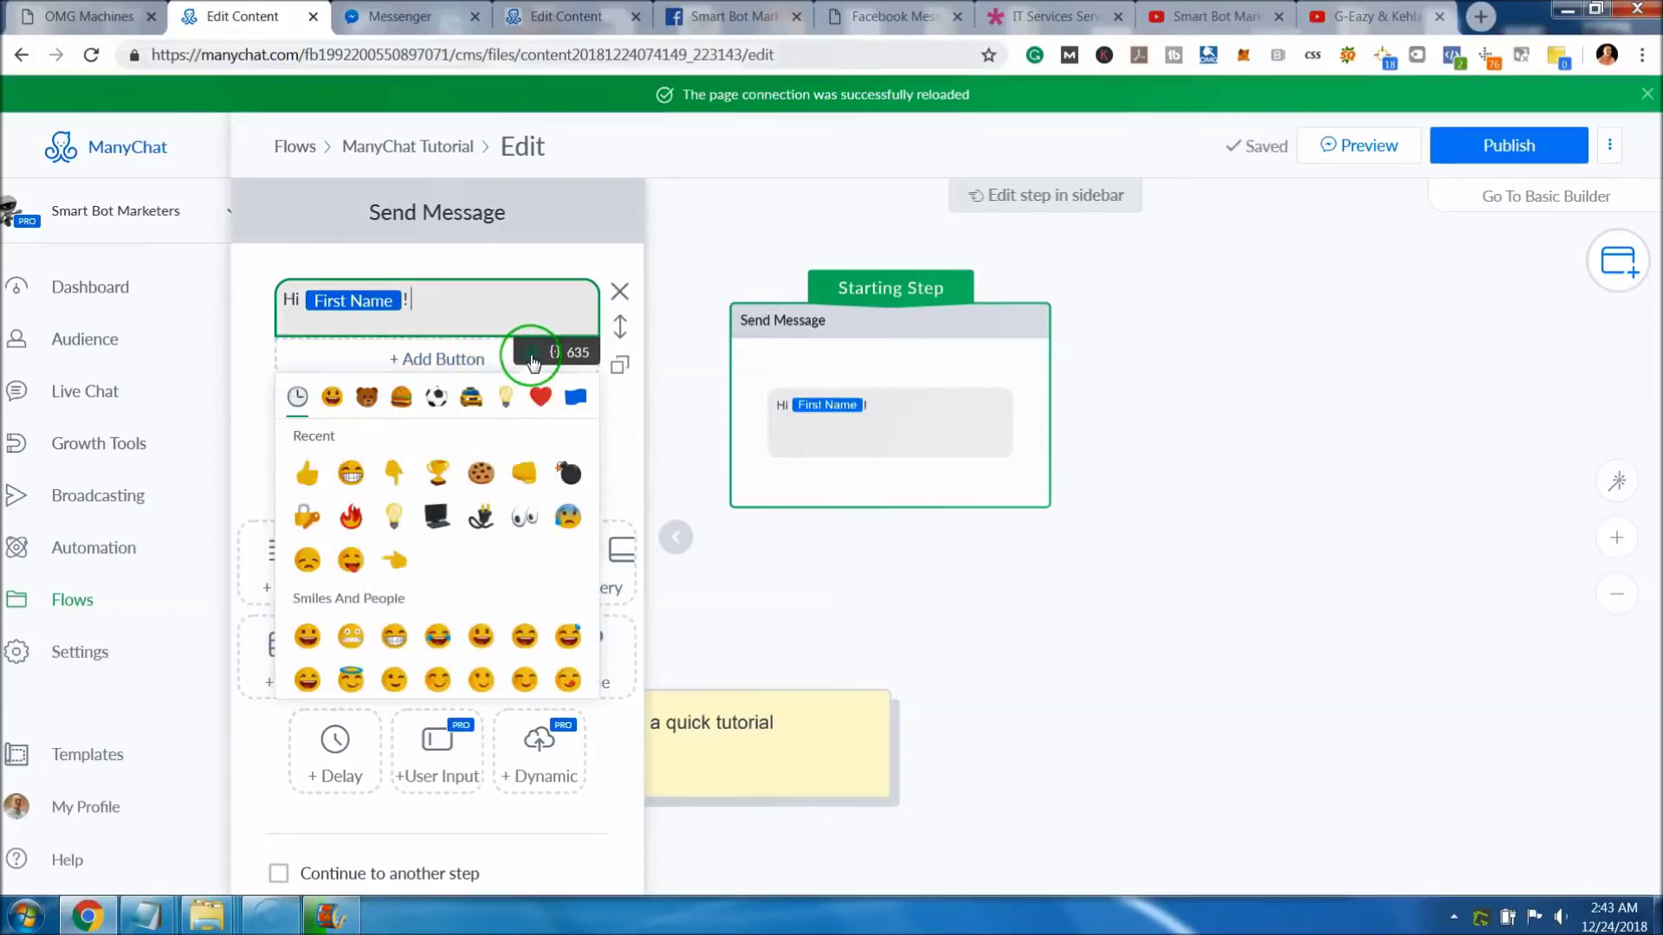
{"action": "left_click", "coordinate": [525, 392]}
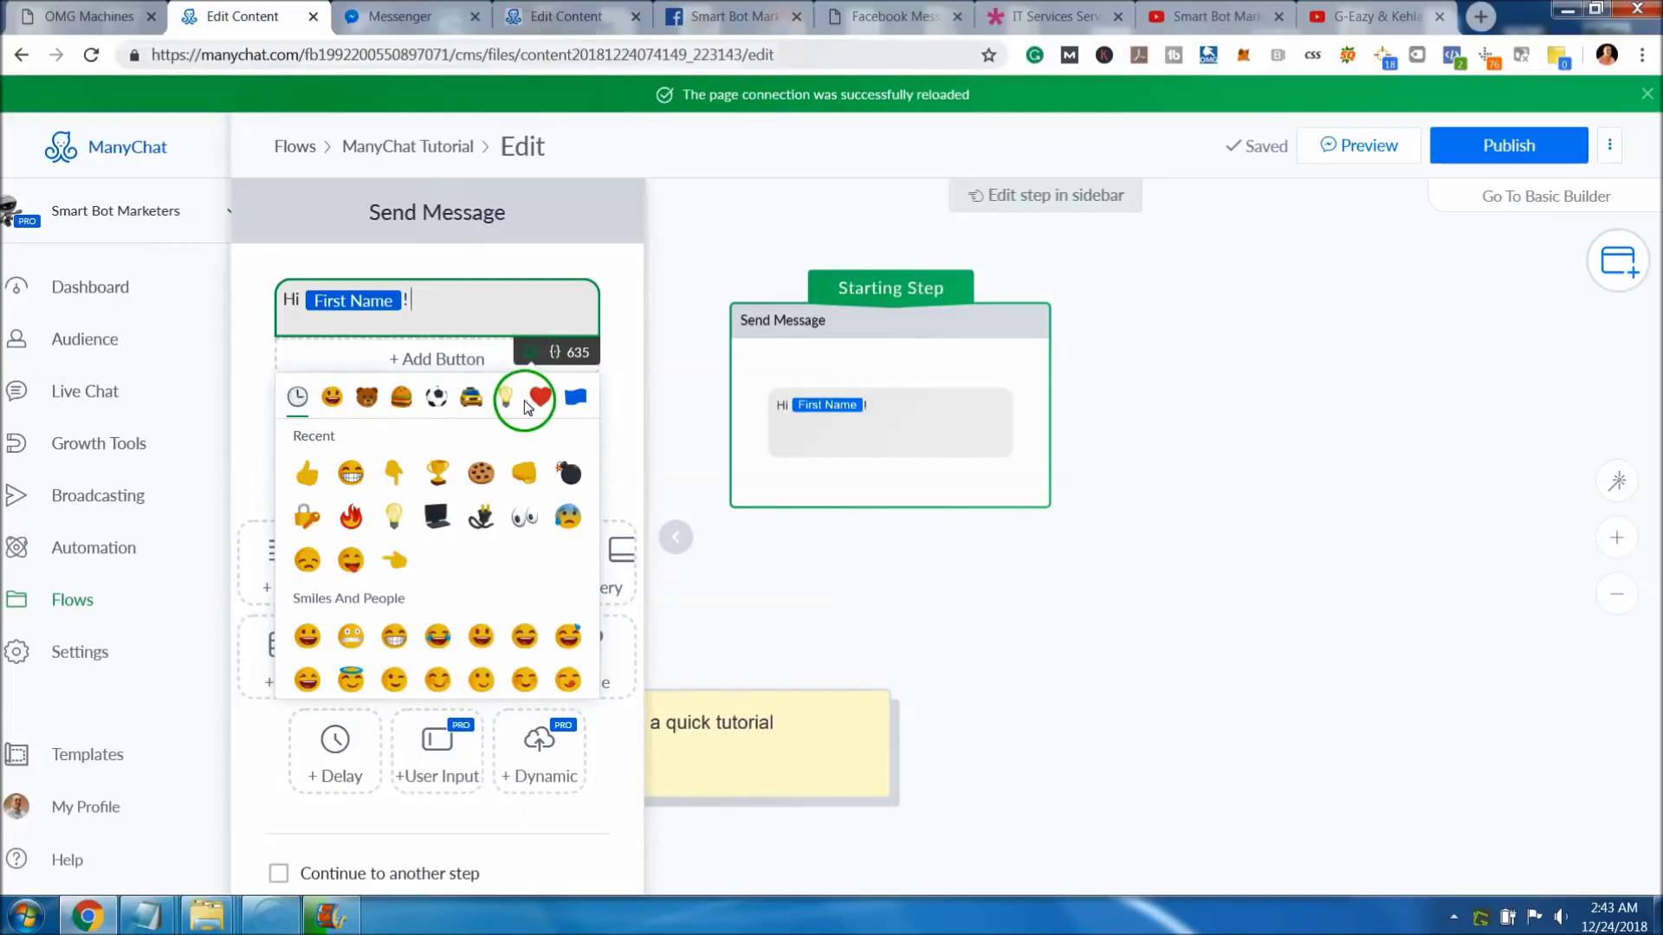
{"action": "left_click", "coordinate": [350, 476]}
{"action": "scroll", "coordinate": [350, 483], "scroll_direction": "down", "scroll_amount": 3}
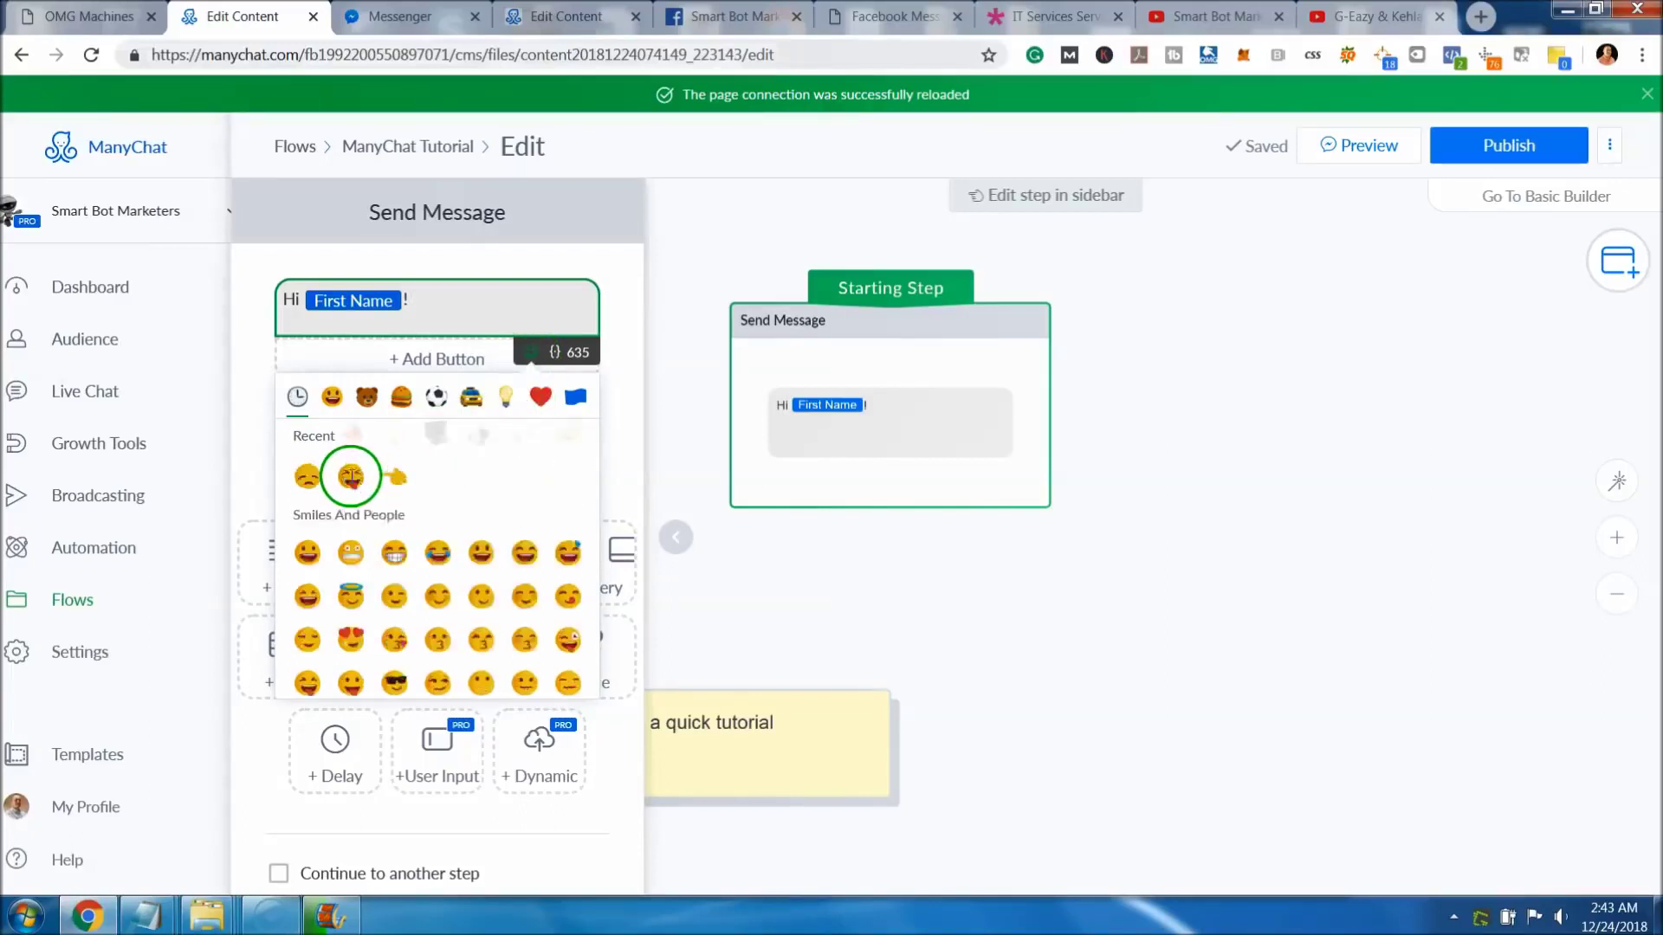
{"action": "scroll", "coordinate": [350, 482], "scroll_direction": "up", "scroll_amount": 3}
{"action": "scroll", "coordinate": [350, 483], "scroll_direction": "down", "scroll_amount": 2}
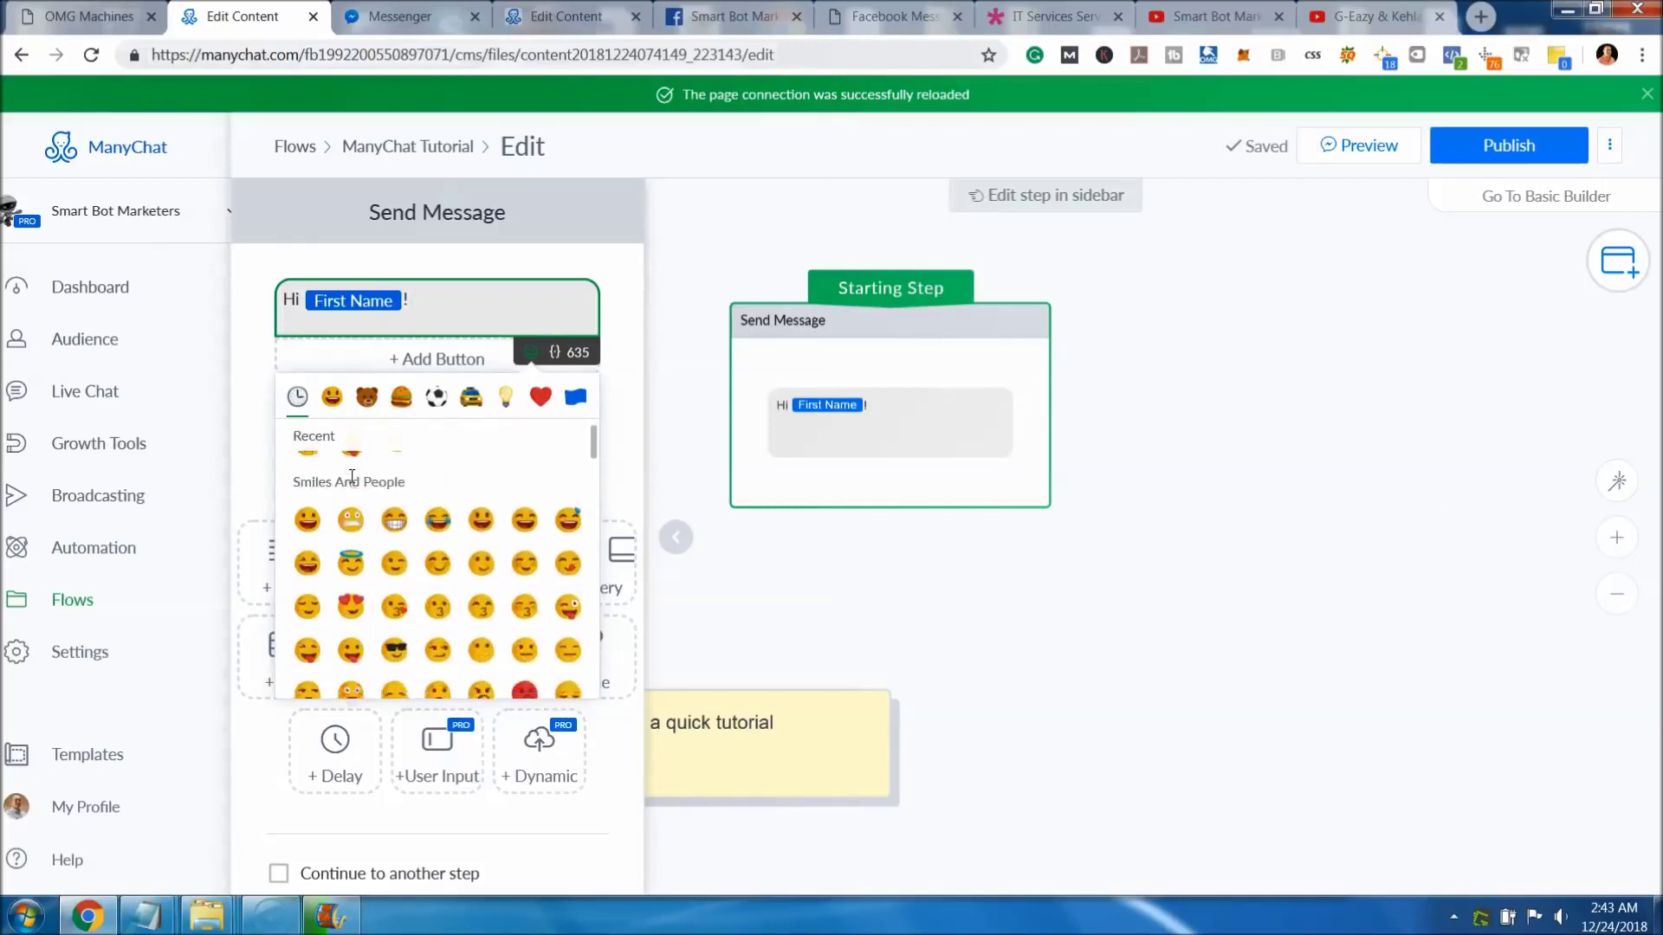
{"action": "scroll", "coordinate": [350, 482], "scroll_direction": "up", "scroll_amount": 2}
{"action": "left_click", "coordinate": [351, 475]}
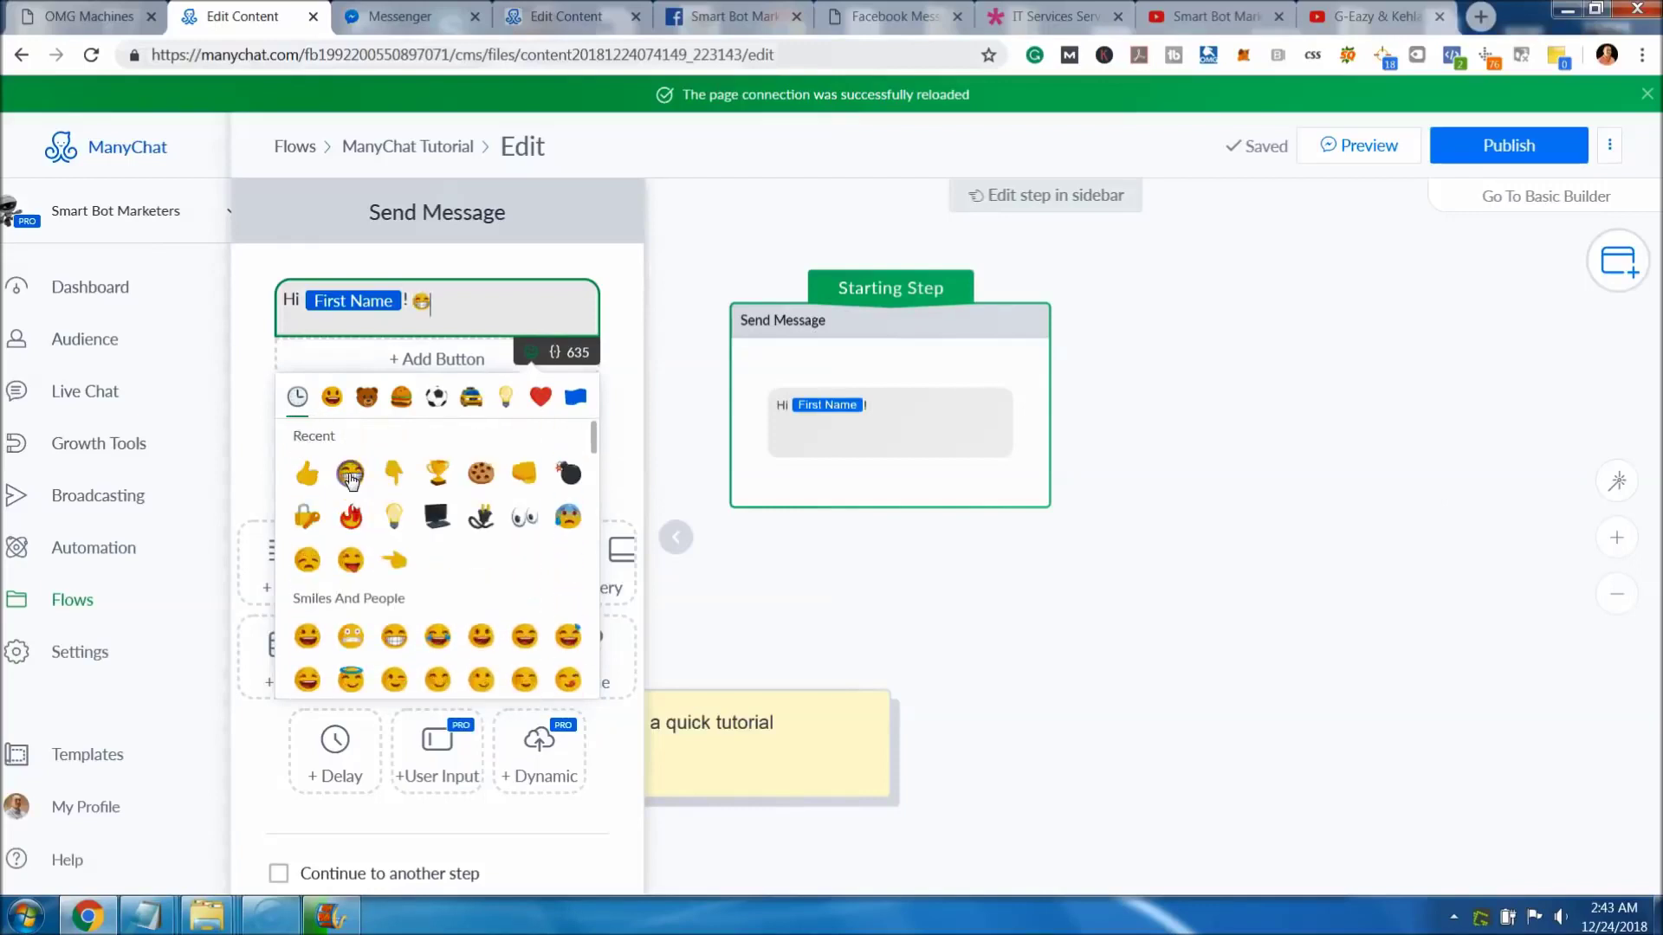
{"action": "left_click", "coordinate": [532, 300]}
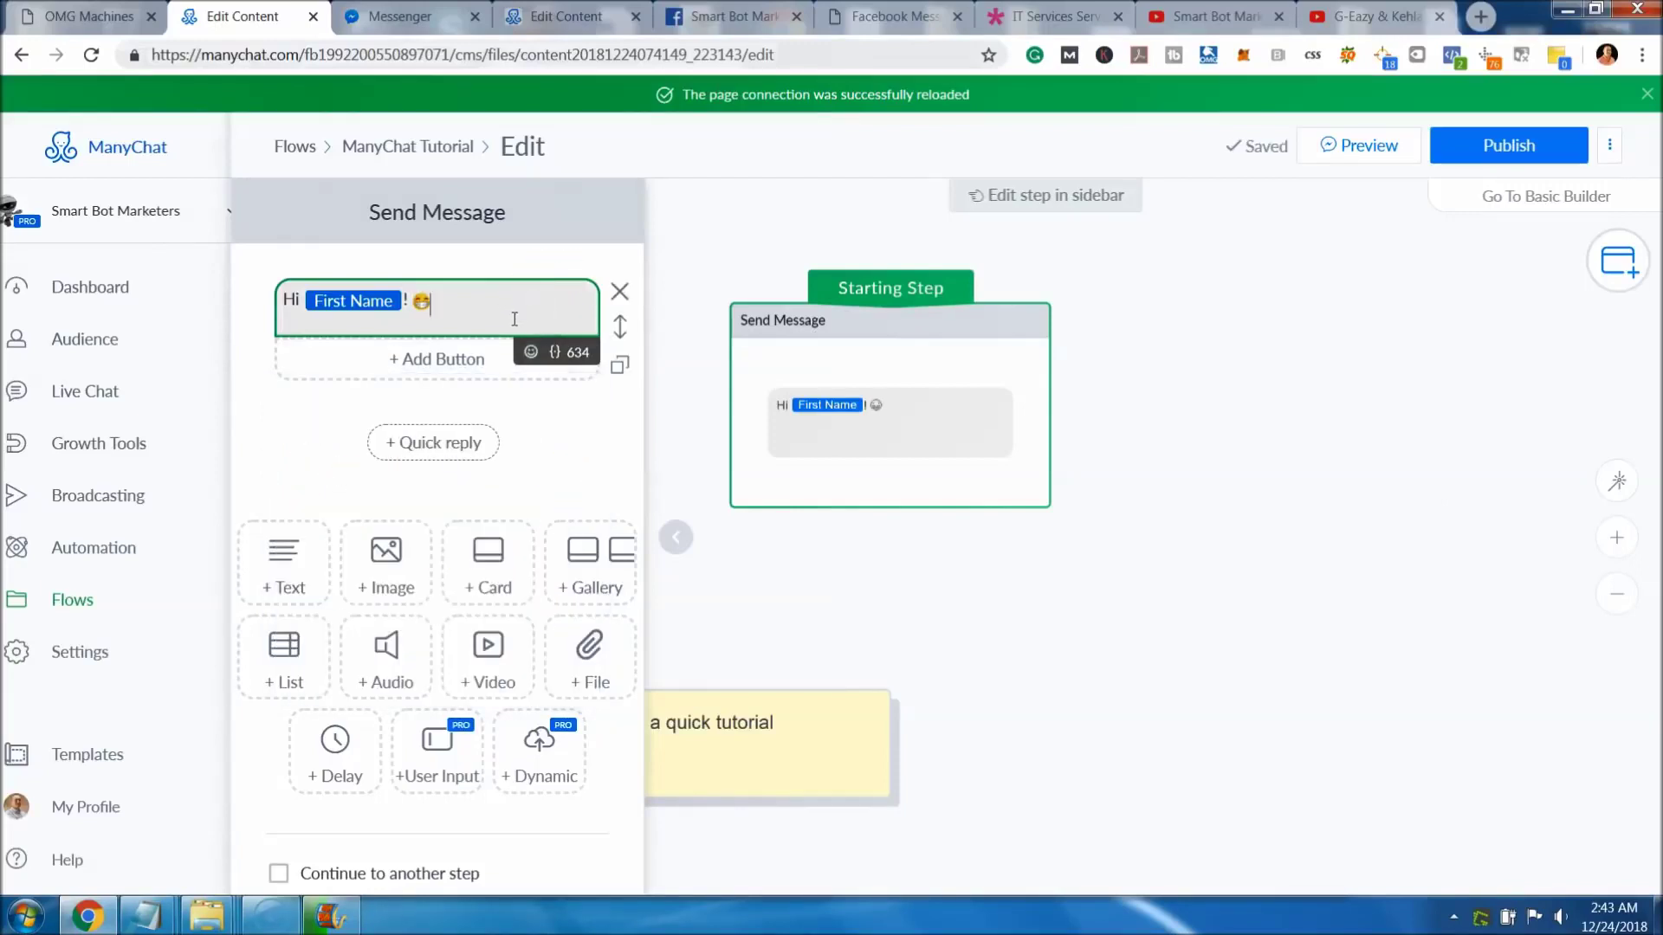
Add the line 'Nice to meet you and I hope you enjoy the quick tutorial.'.
{"action": "key", "text": "Return"}
{"action": "key", "text": "Return"}
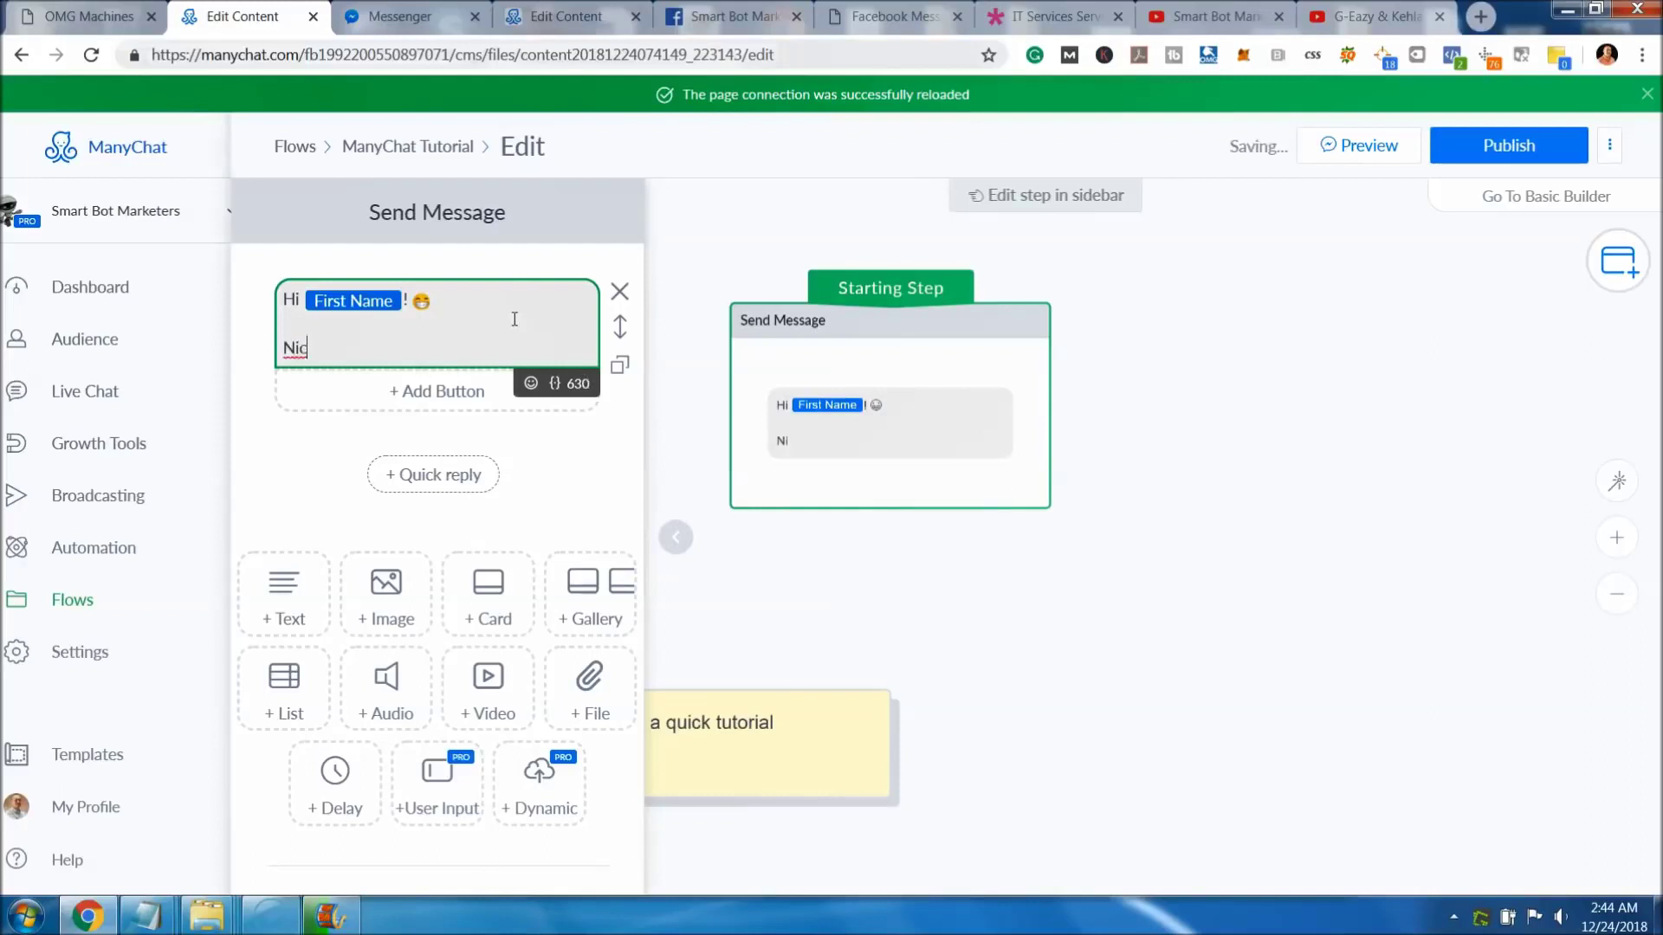
{"action": "type", "text": "meet you "}
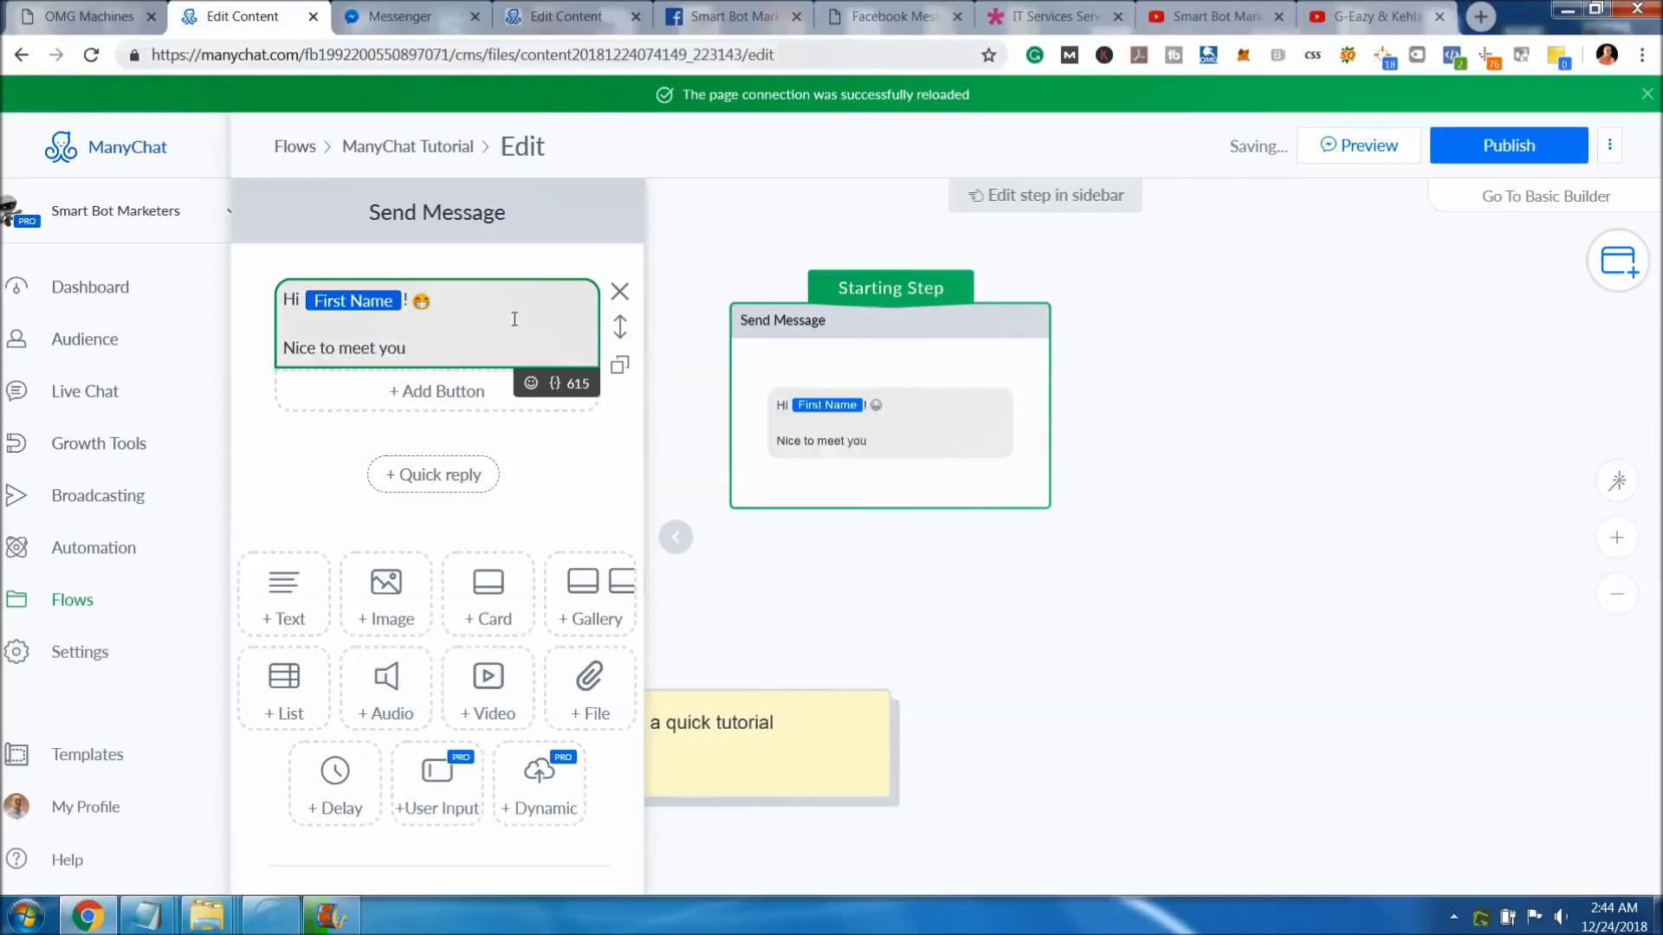
{"action": "type", "text": "and I hope you enjo"}
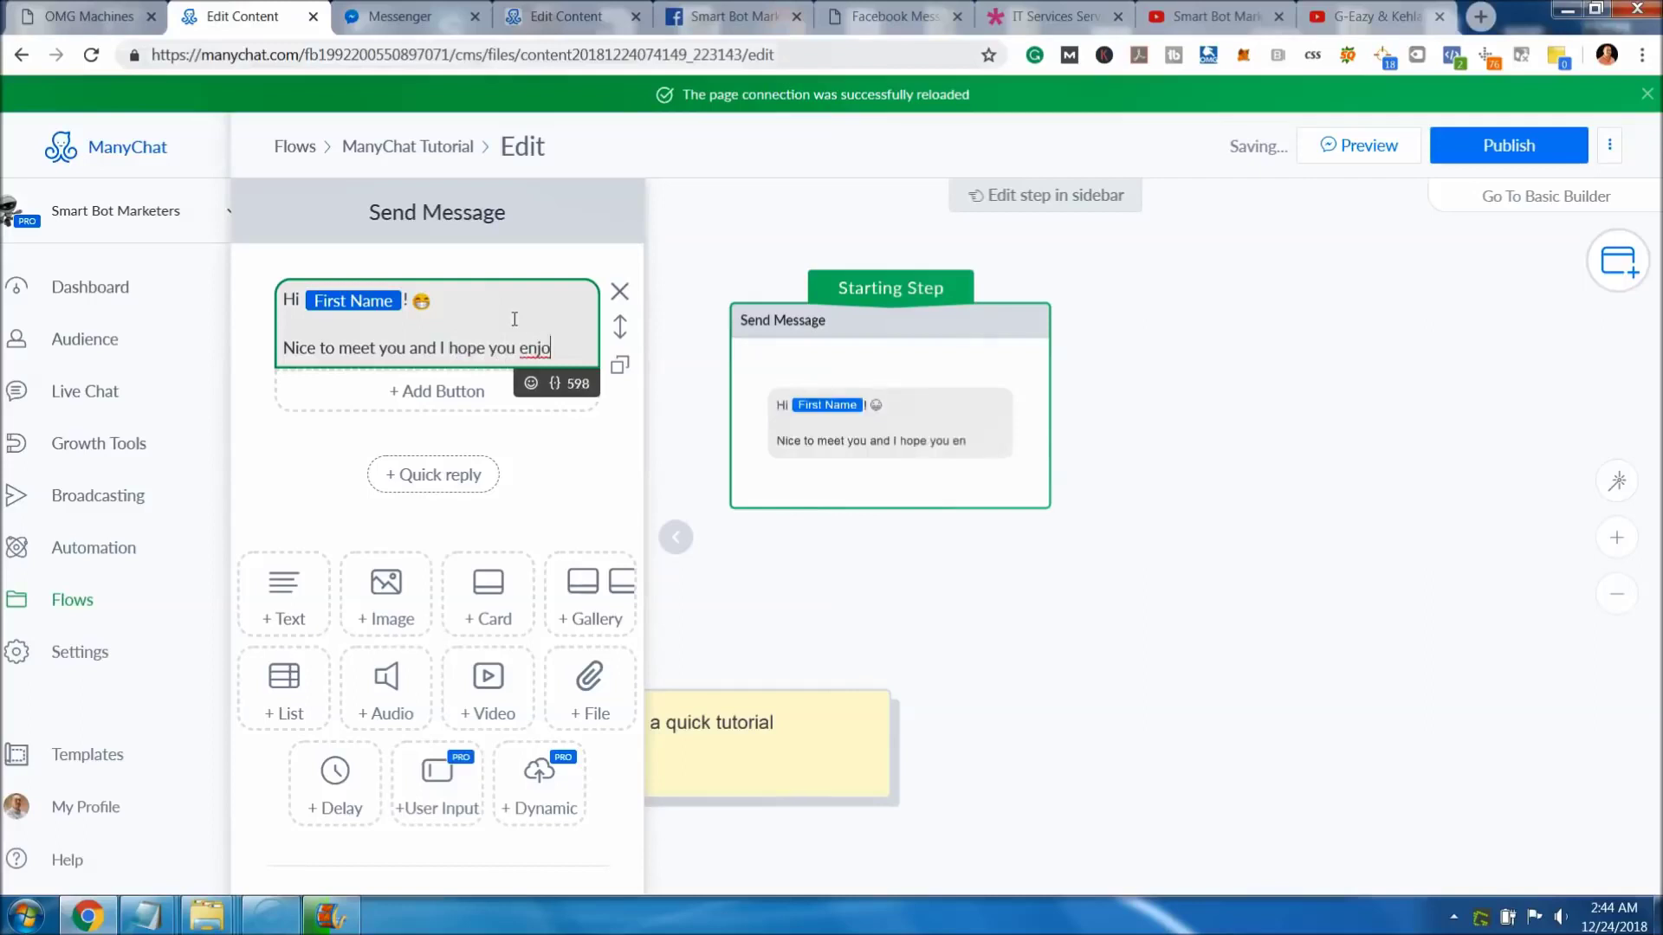
{"action": "type", "text": "y thr"}
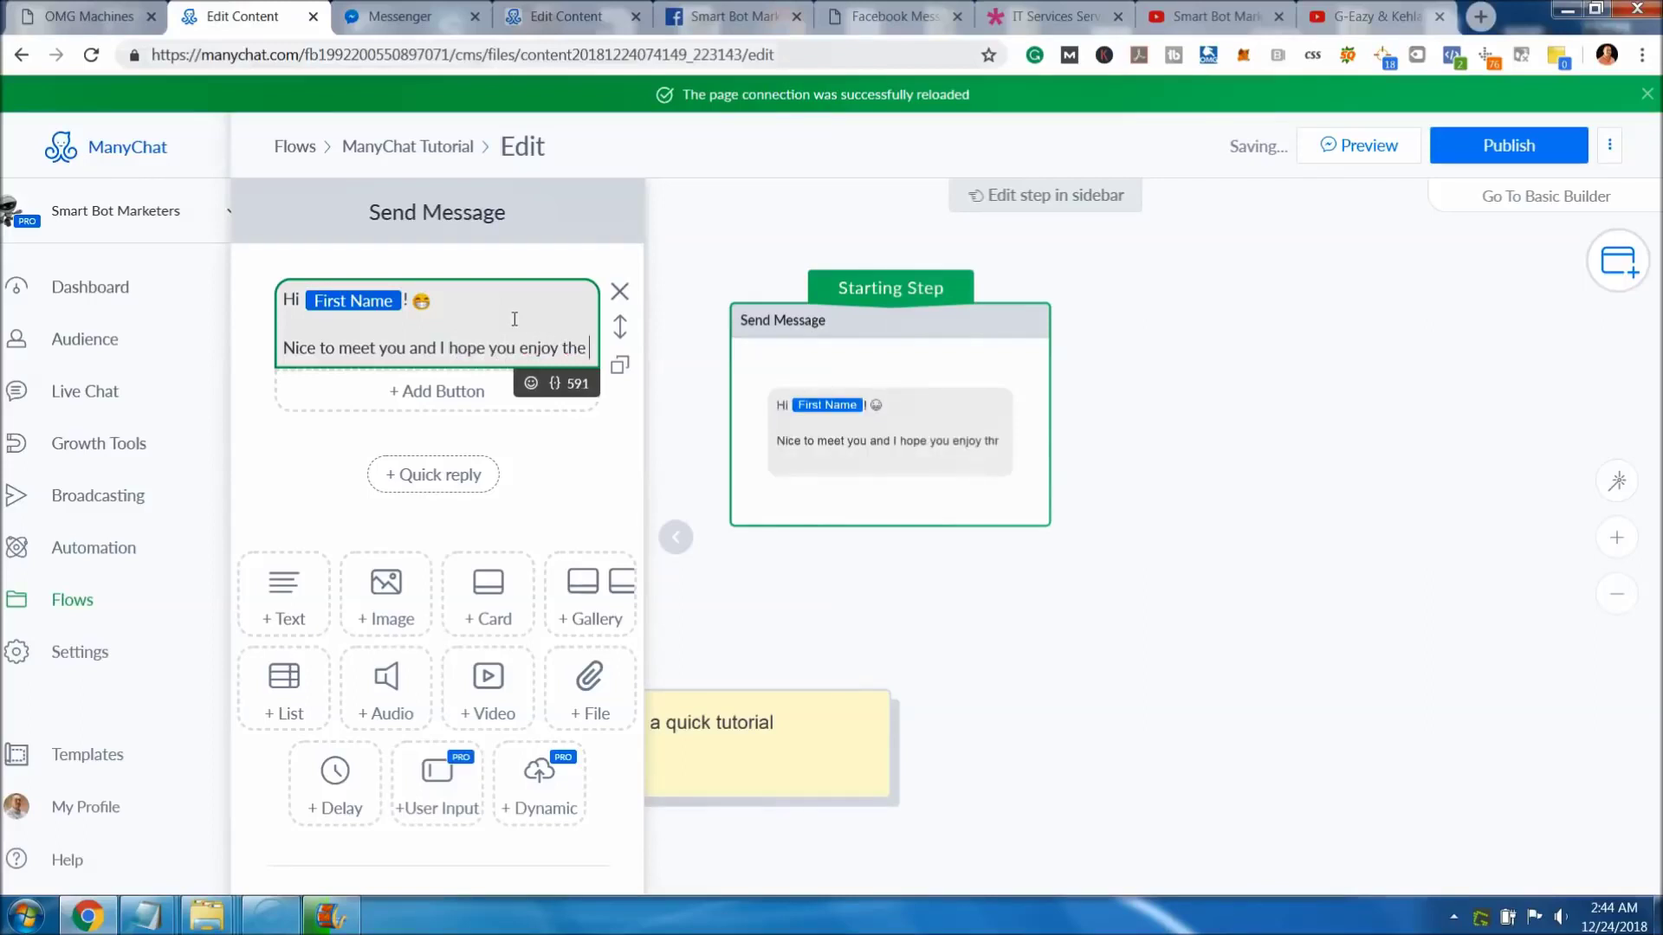
{"action": "type", "text": " quick"}
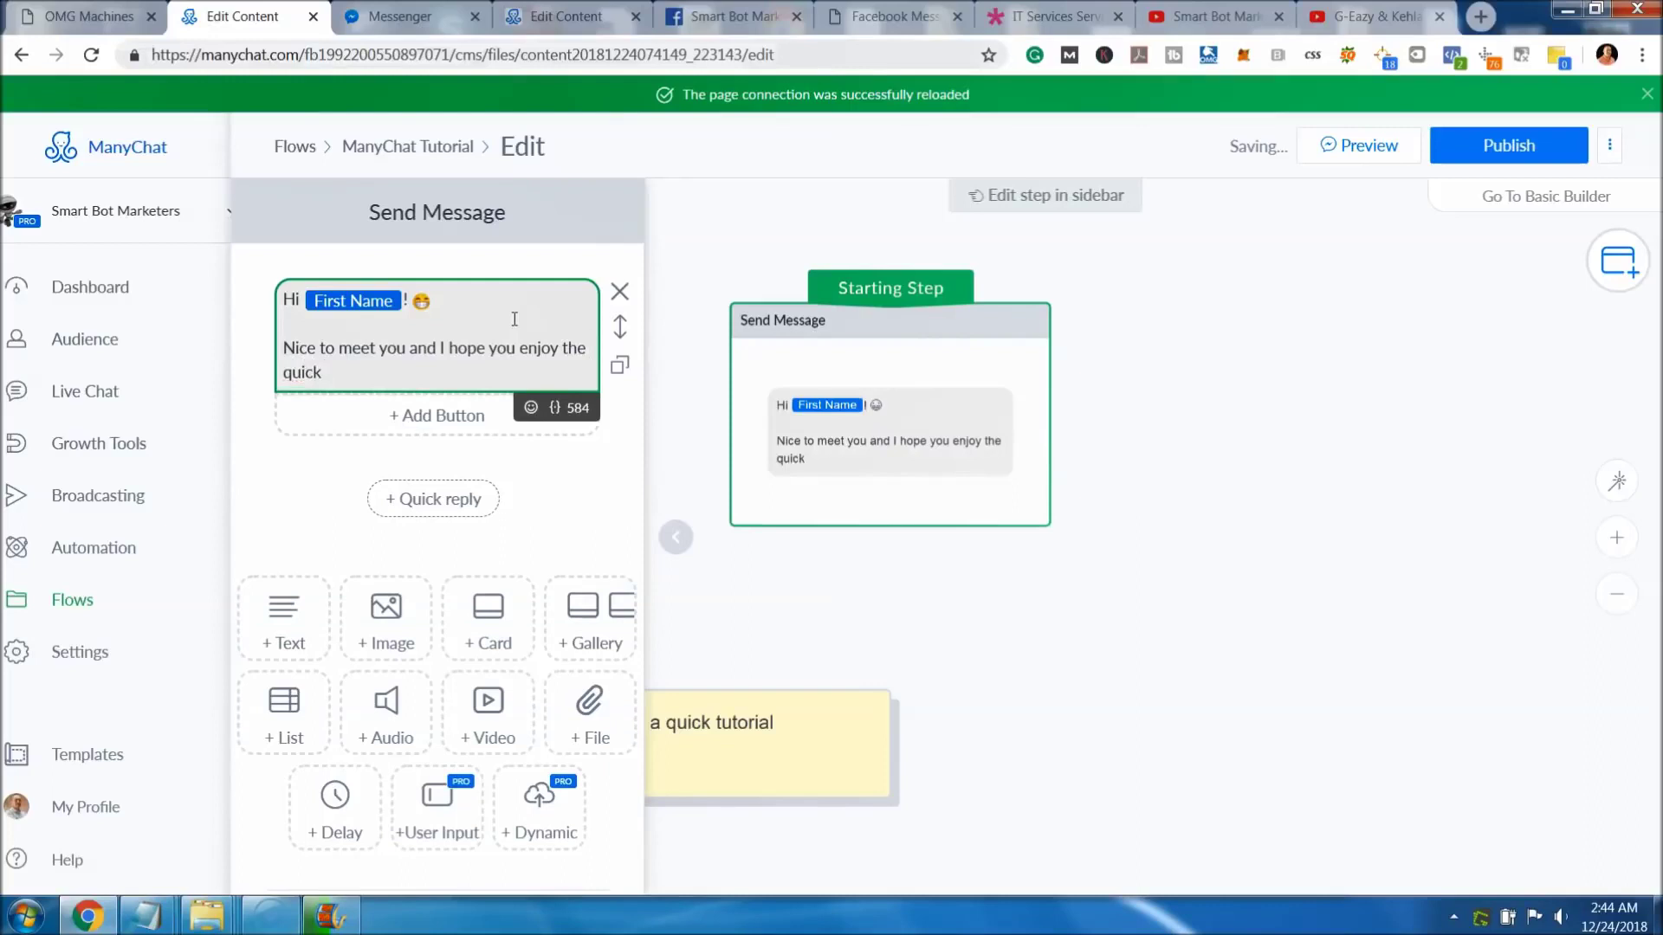
{"action": "type", "text": " tutorial."}
{"action": "key", "text": "Return"}
{"action": "key", "text": "Return"}
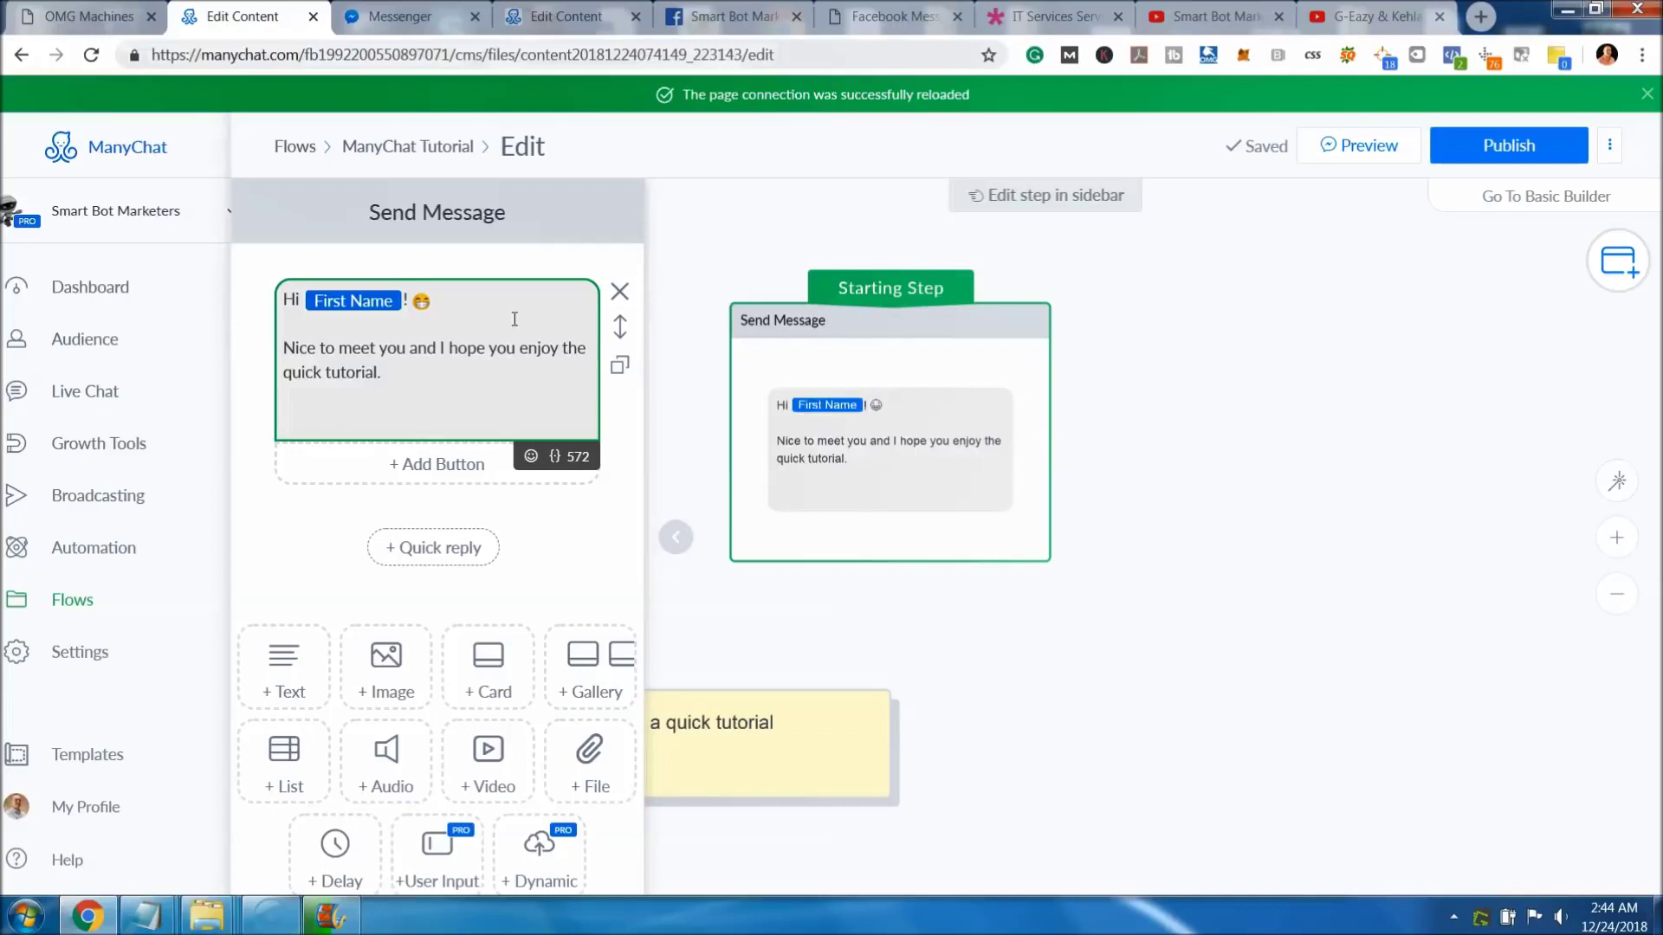
Ask 'Do you like quick informational tutorials or more detailed ones?', correcting the misspelling.
{"action": "type", "text": "Do you"}
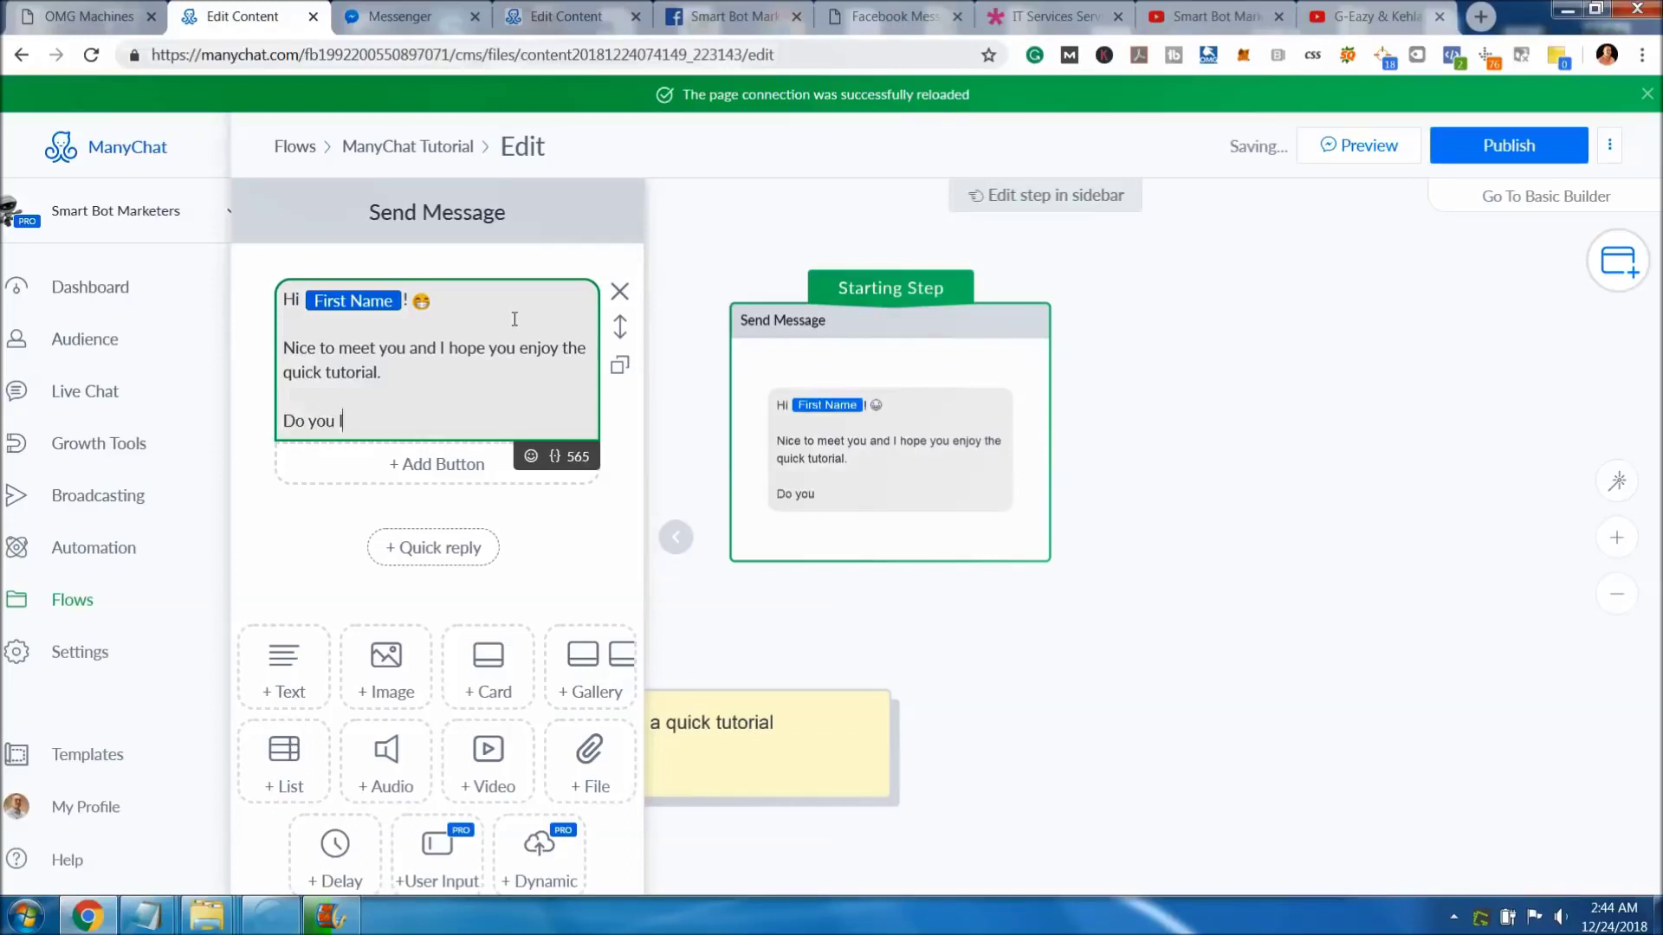
{"action": "type", "text": " like quick in"}
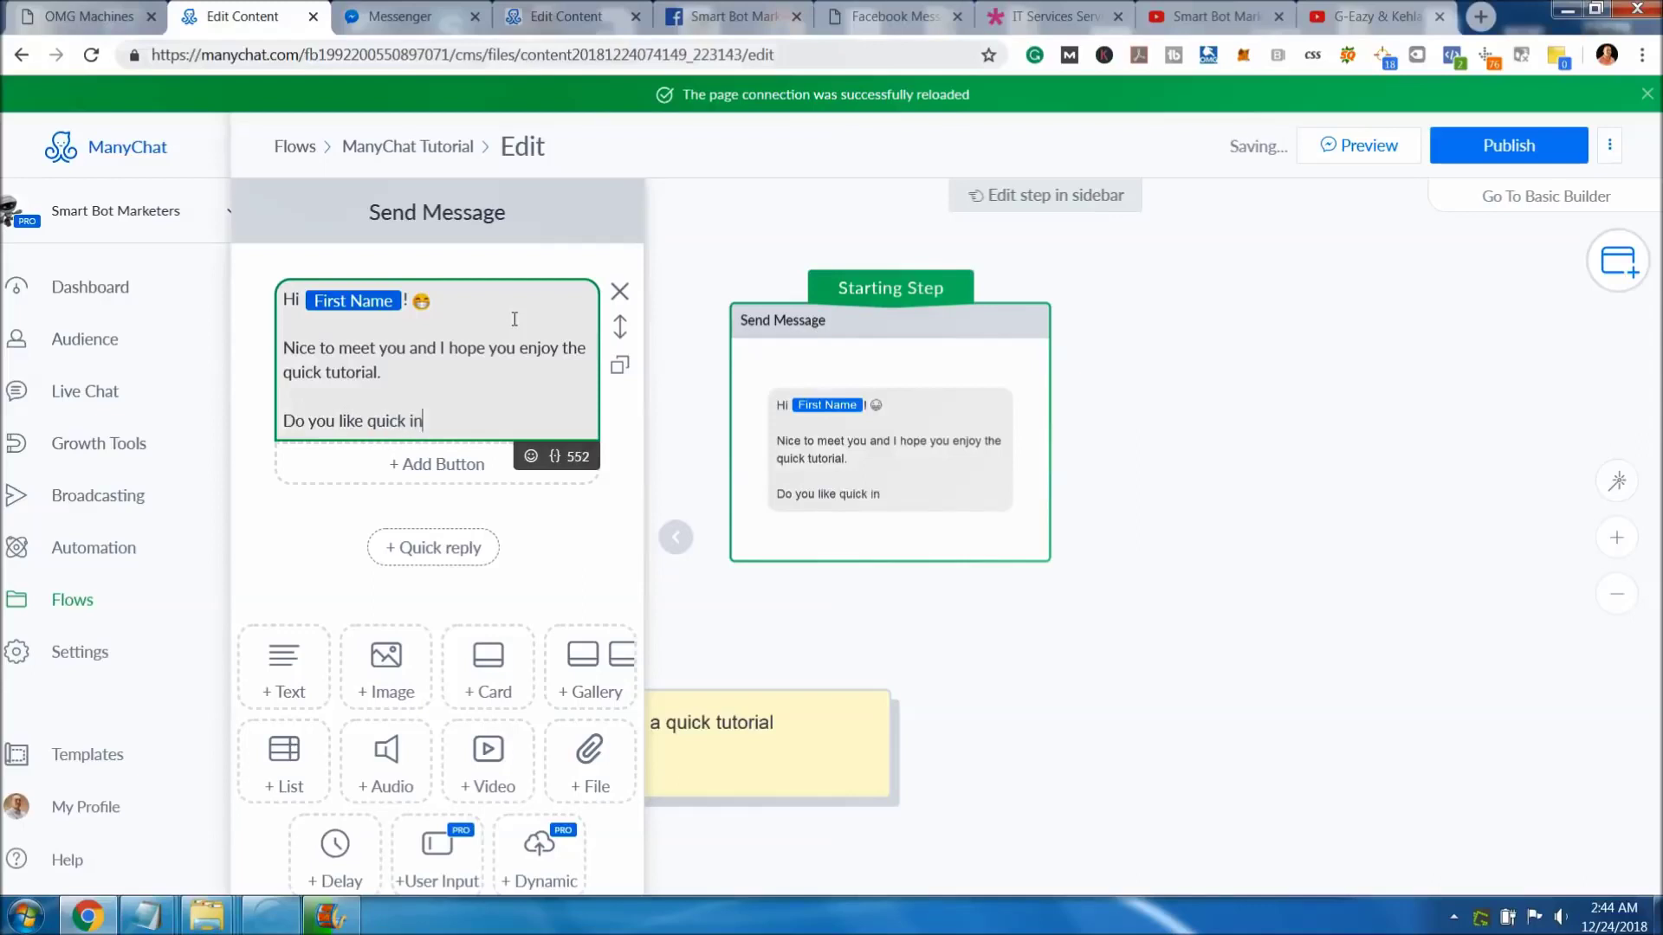
{"action": "type", "text": "fromational"}
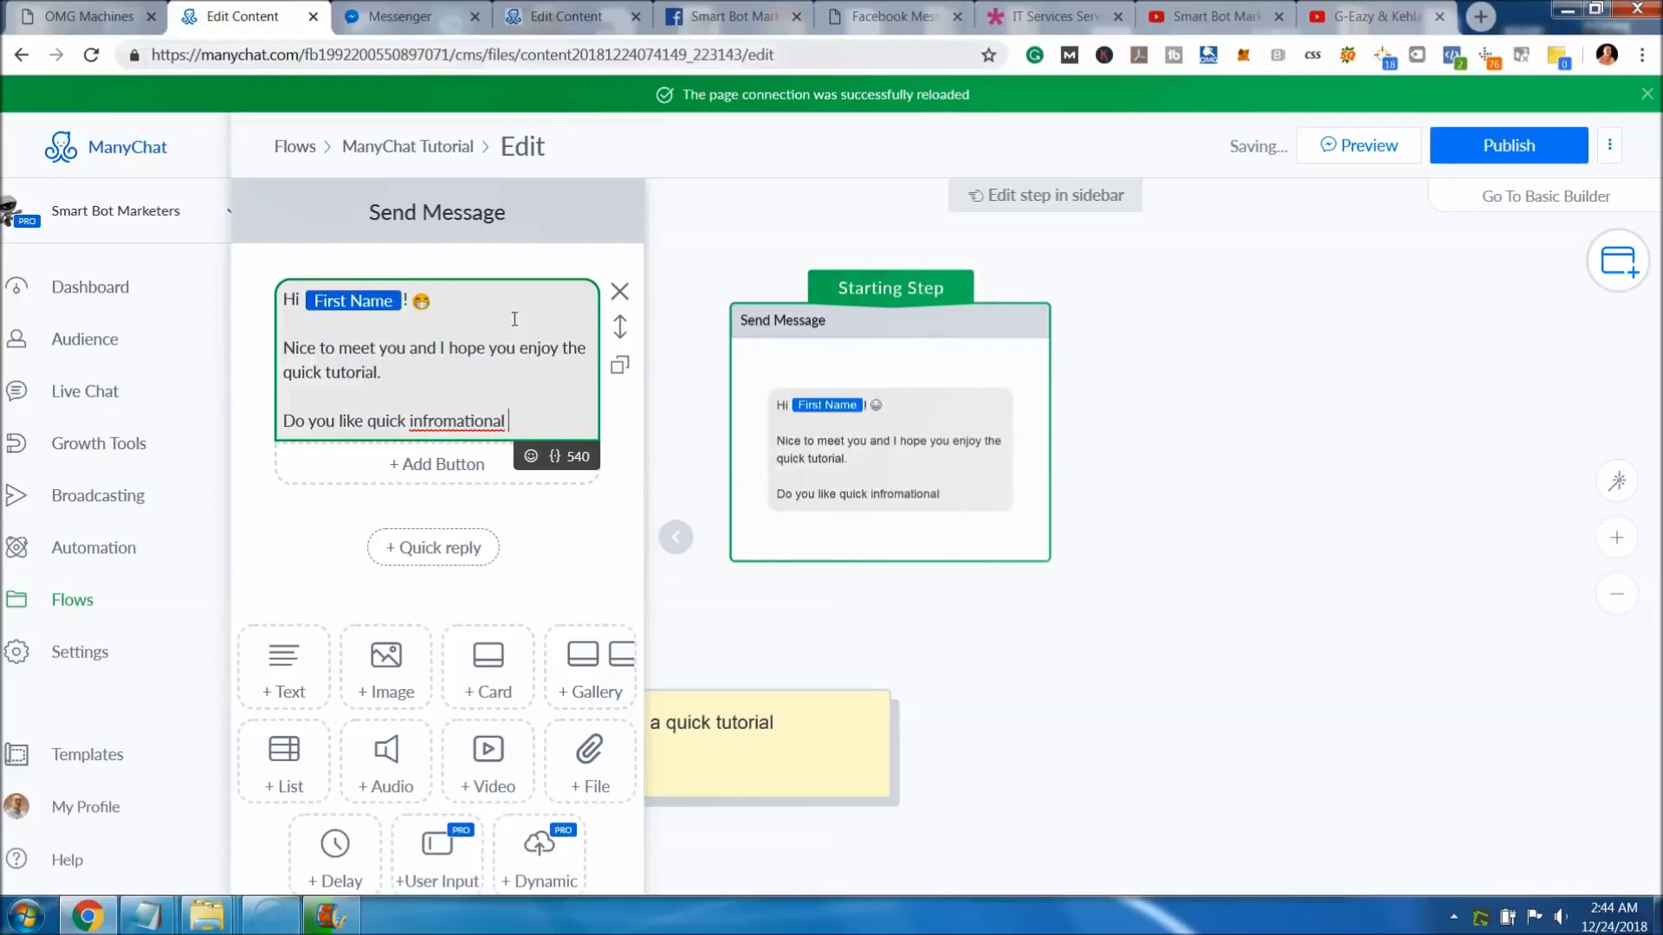
{"action": "right_click", "coordinate": [462, 423]}
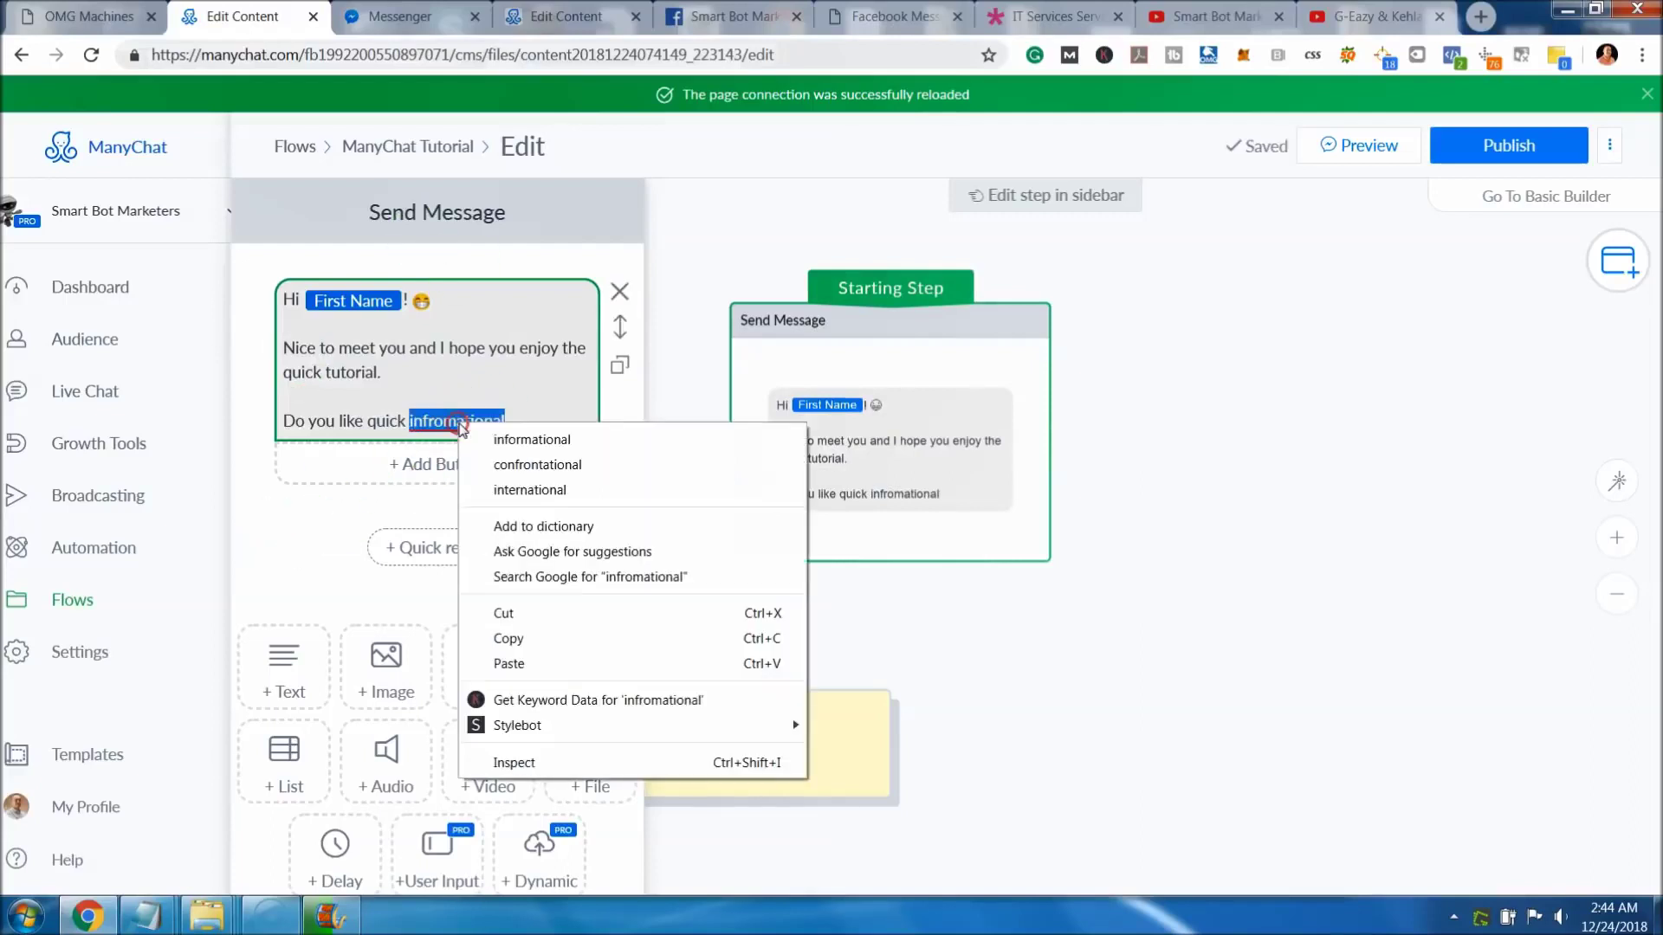
{"action": "left_click", "coordinate": [516, 439]}
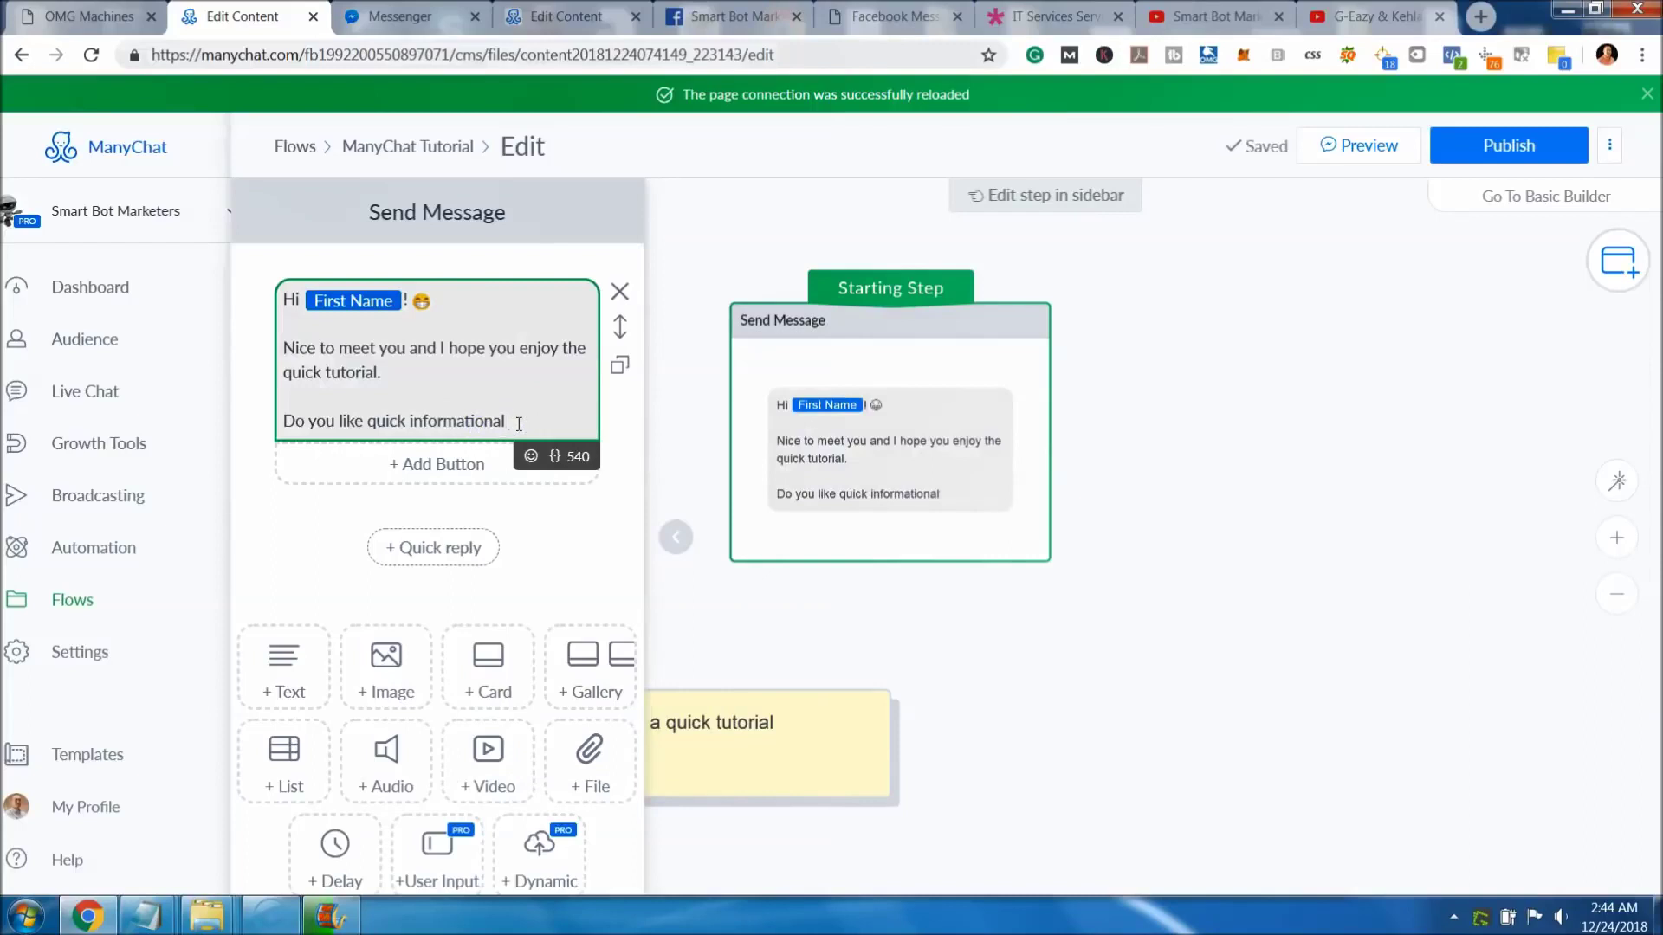
{"action": "type", "text": "tutorials or "}
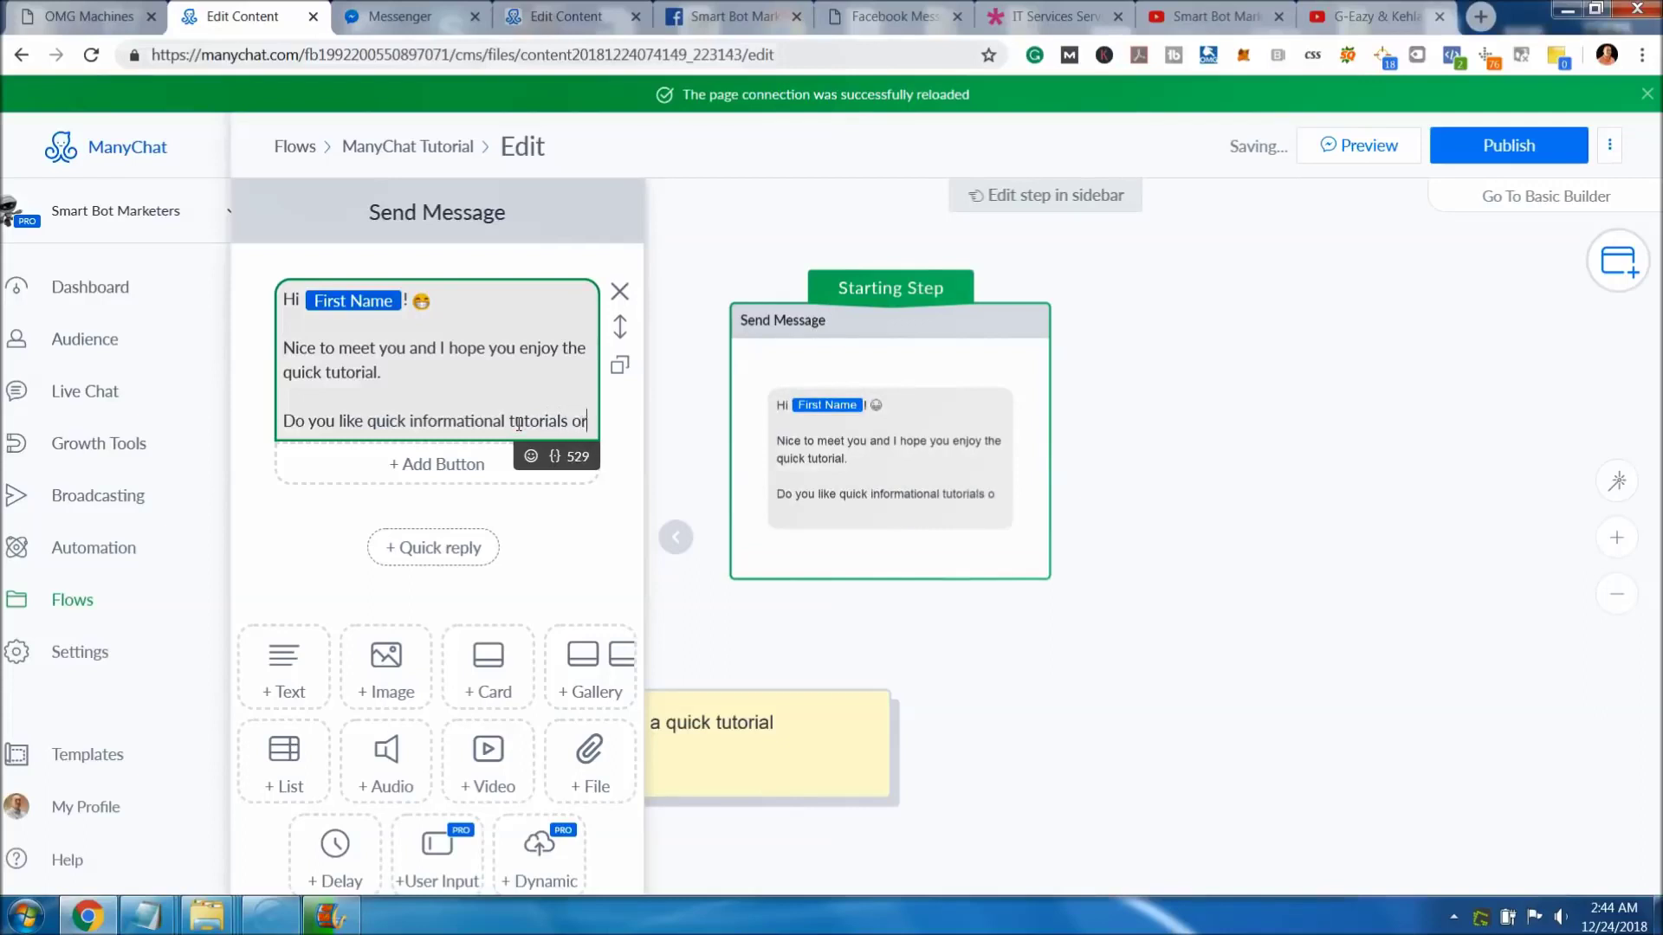
{"action": "type", "text": "m"}
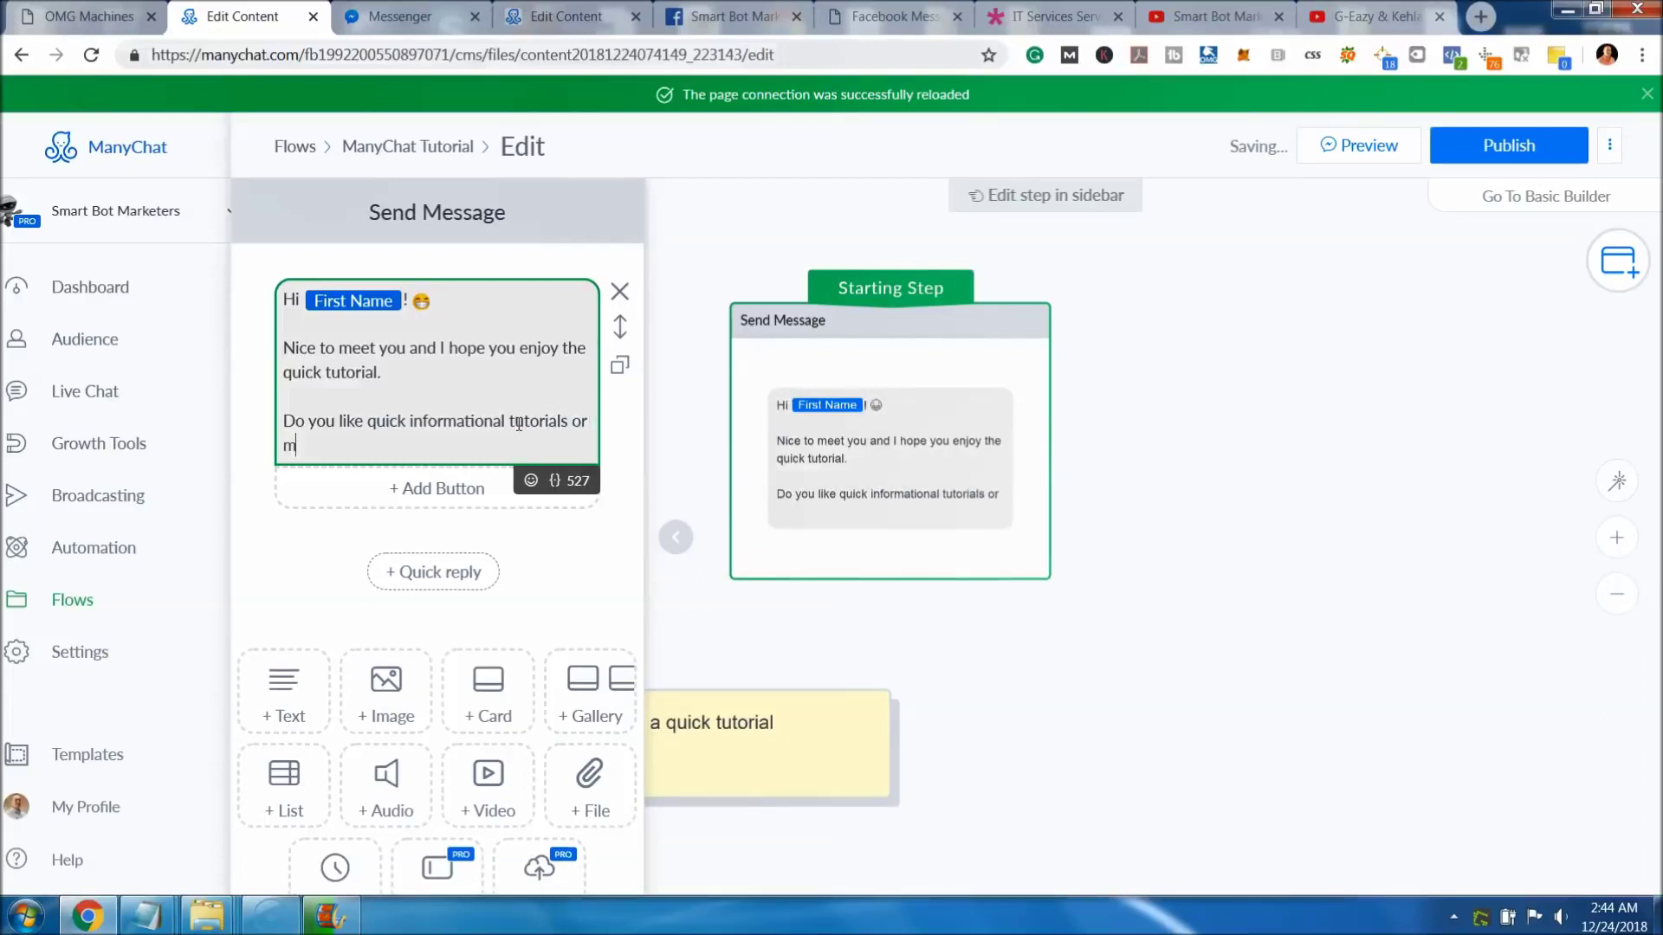
{"action": "type", "text": "ore detailed "}
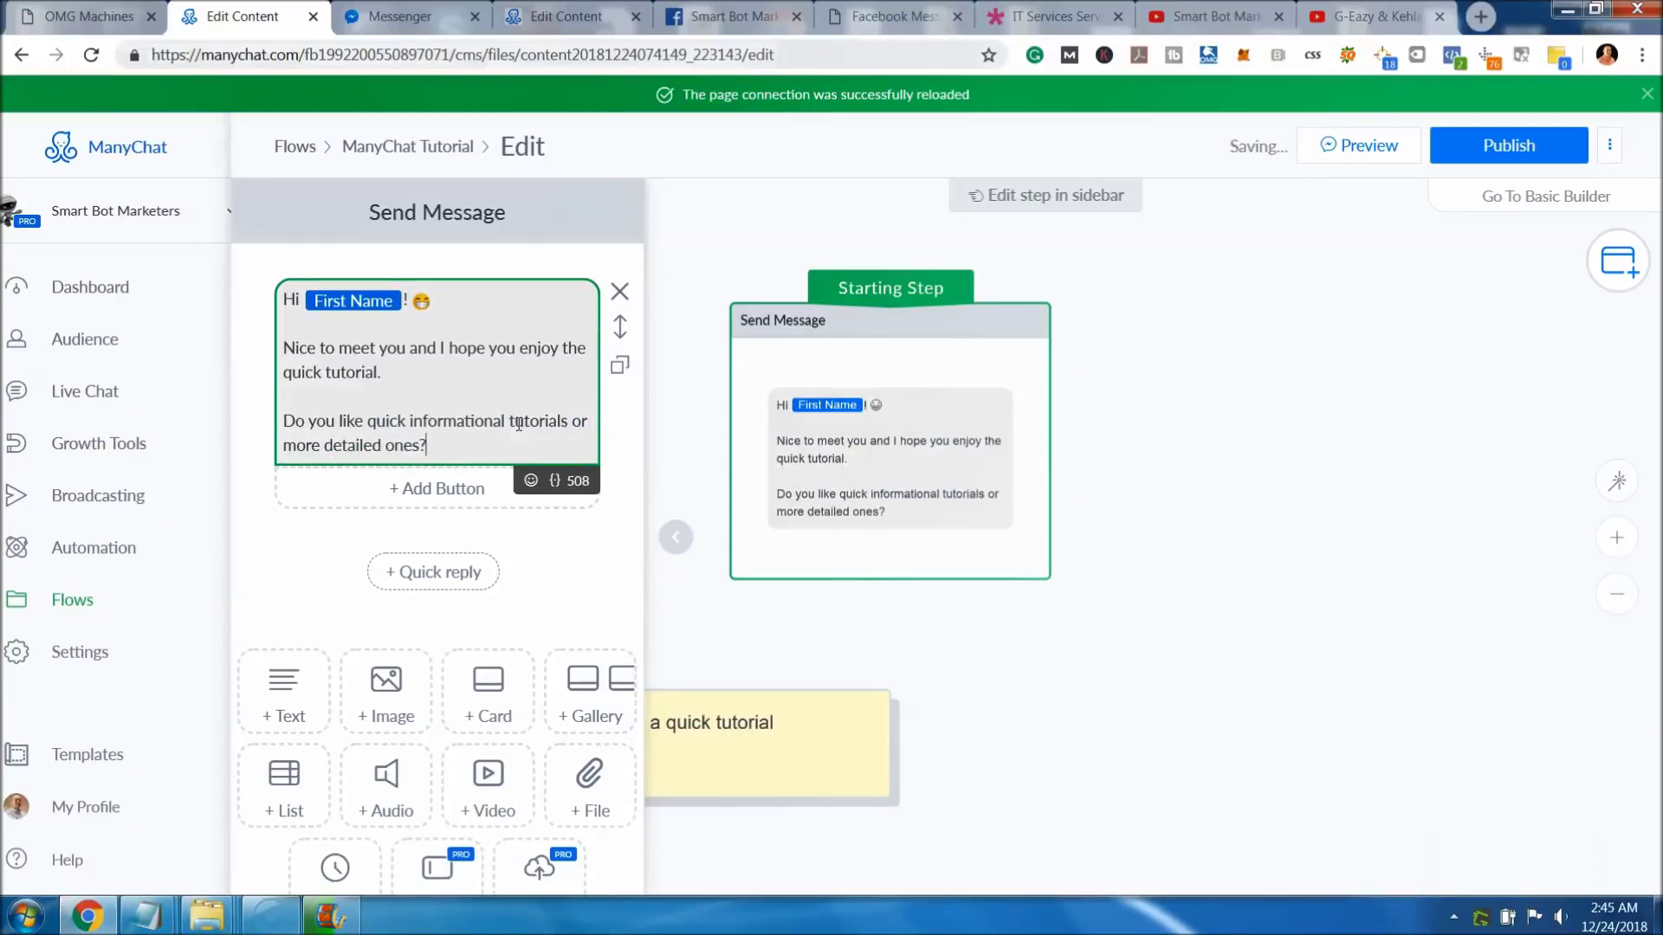
{"action": "type", "text": "ones?"}
{"action": "key", "text": "Return"}
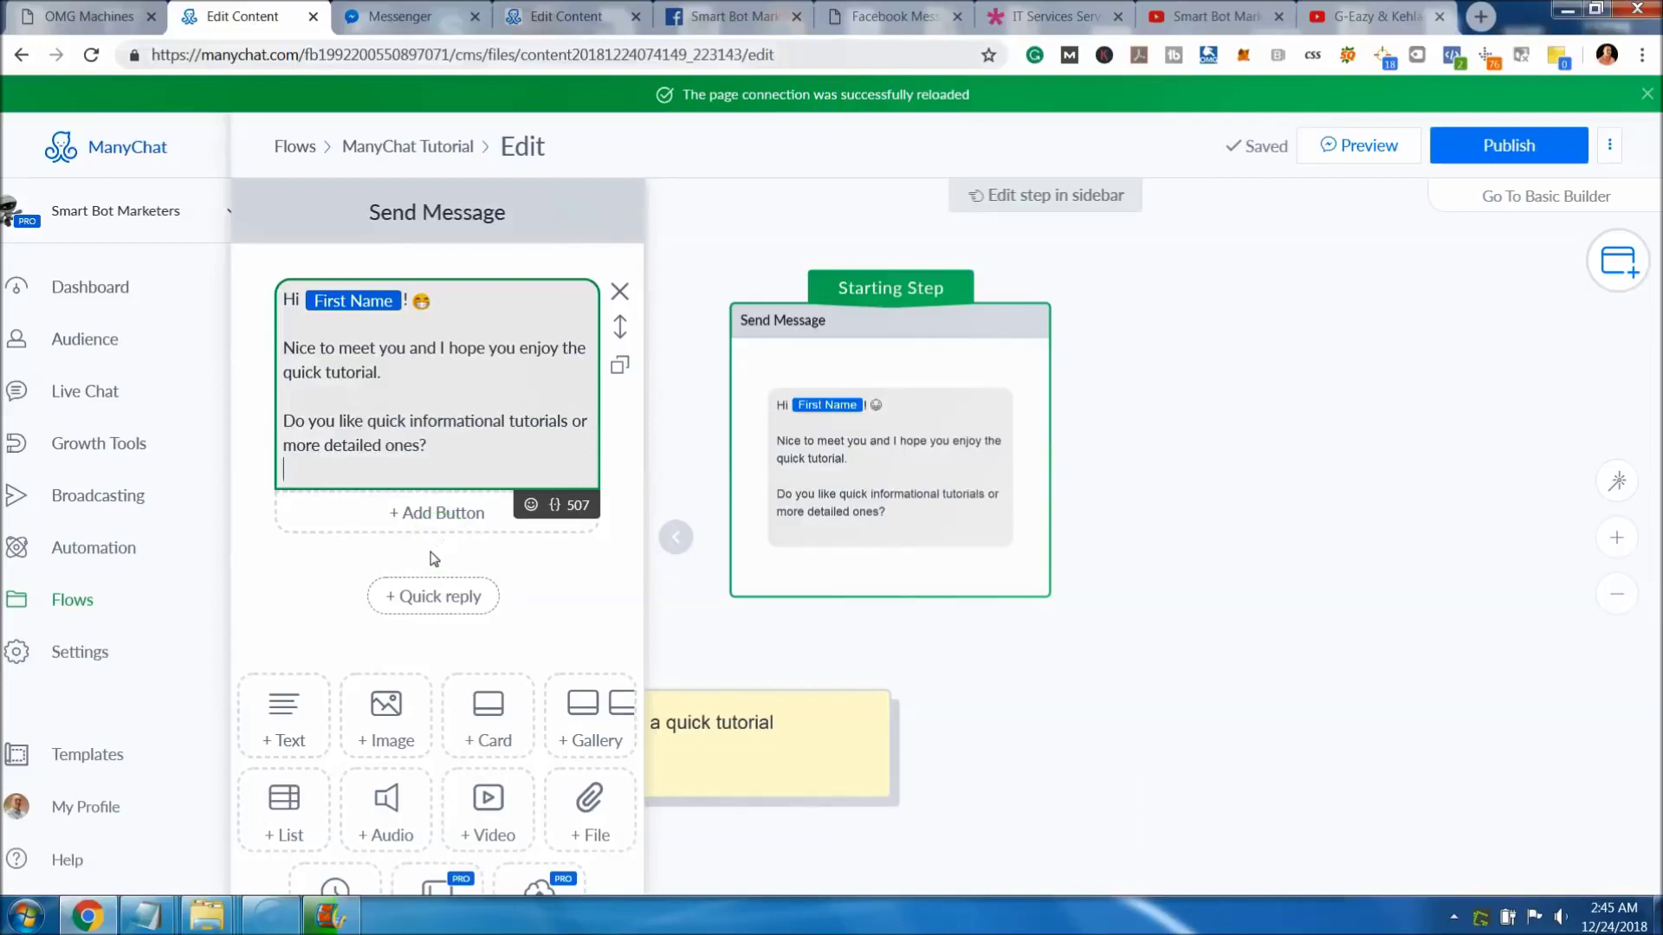
Add a grinning-emoji 'Quick Tutorials' quick reply that sends a new Send Message #1.
{"action": "left_click", "coordinate": [436, 596]}
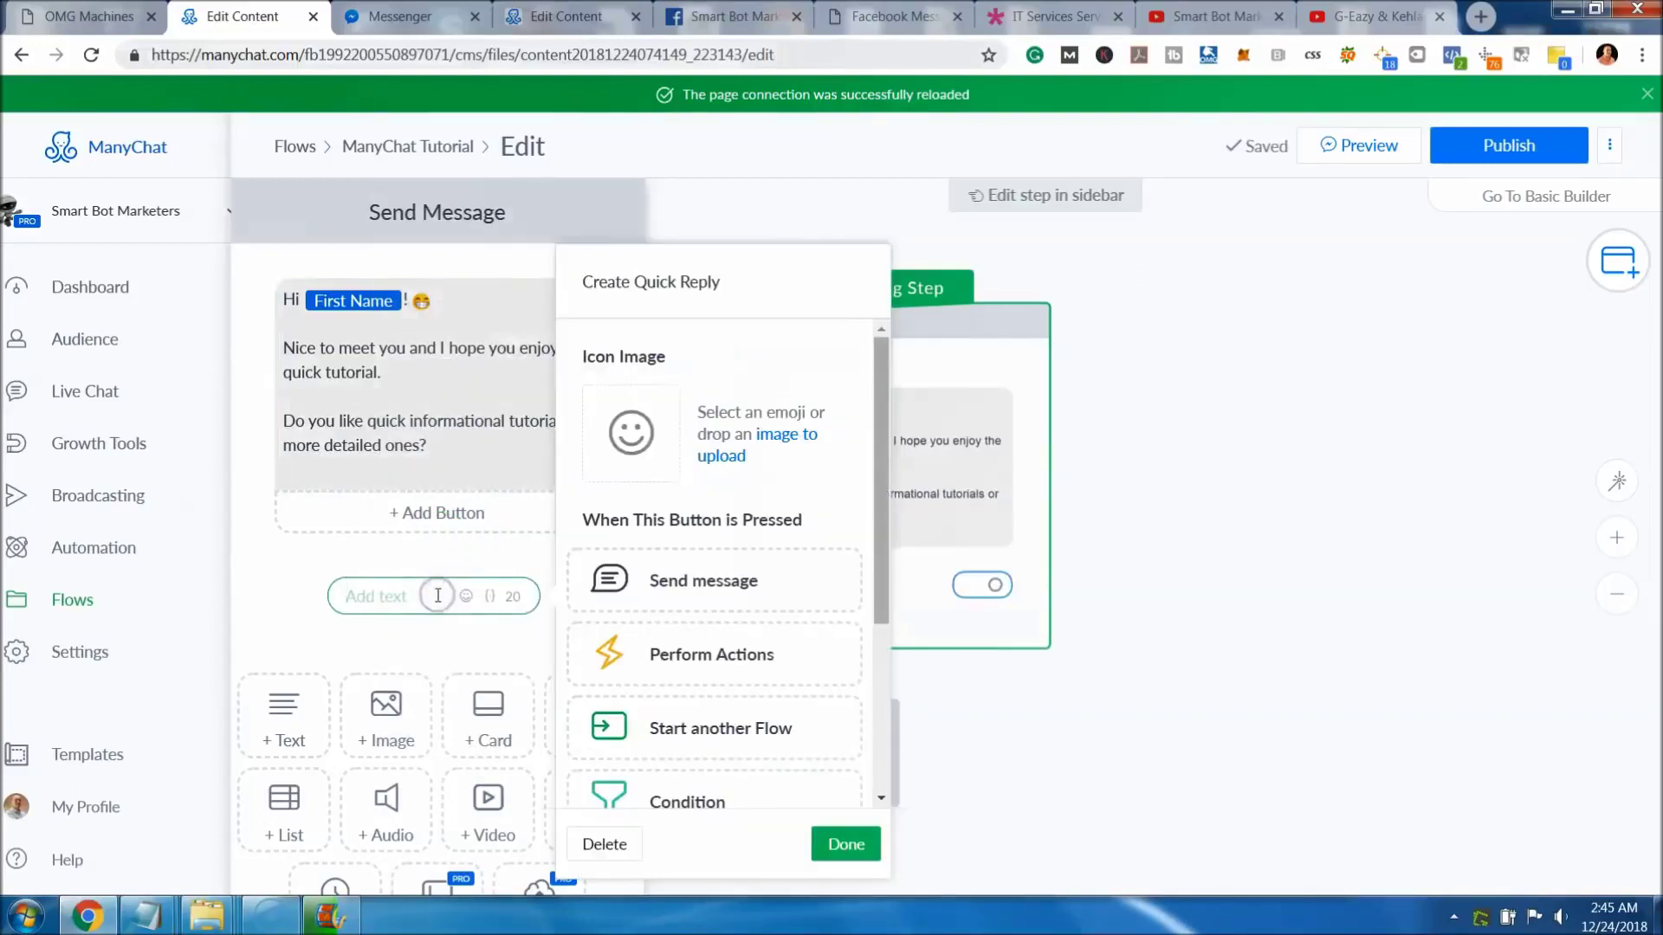
{"action": "left_click", "coordinate": [607, 440]}
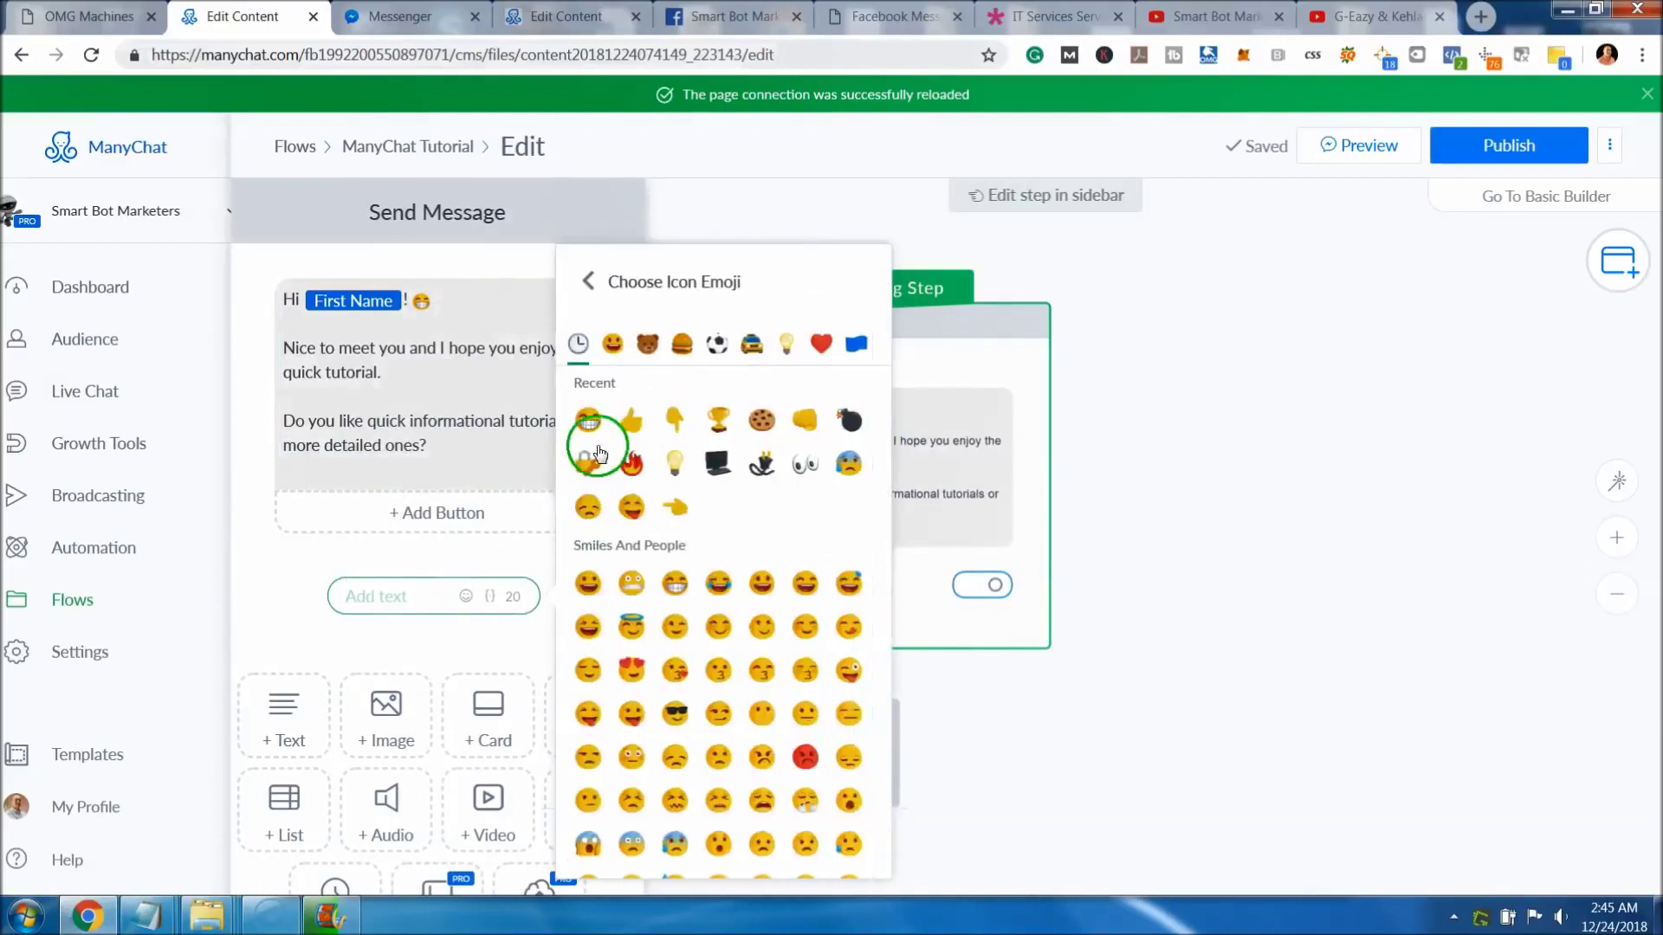
{"action": "left_click", "coordinate": [588, 420]}
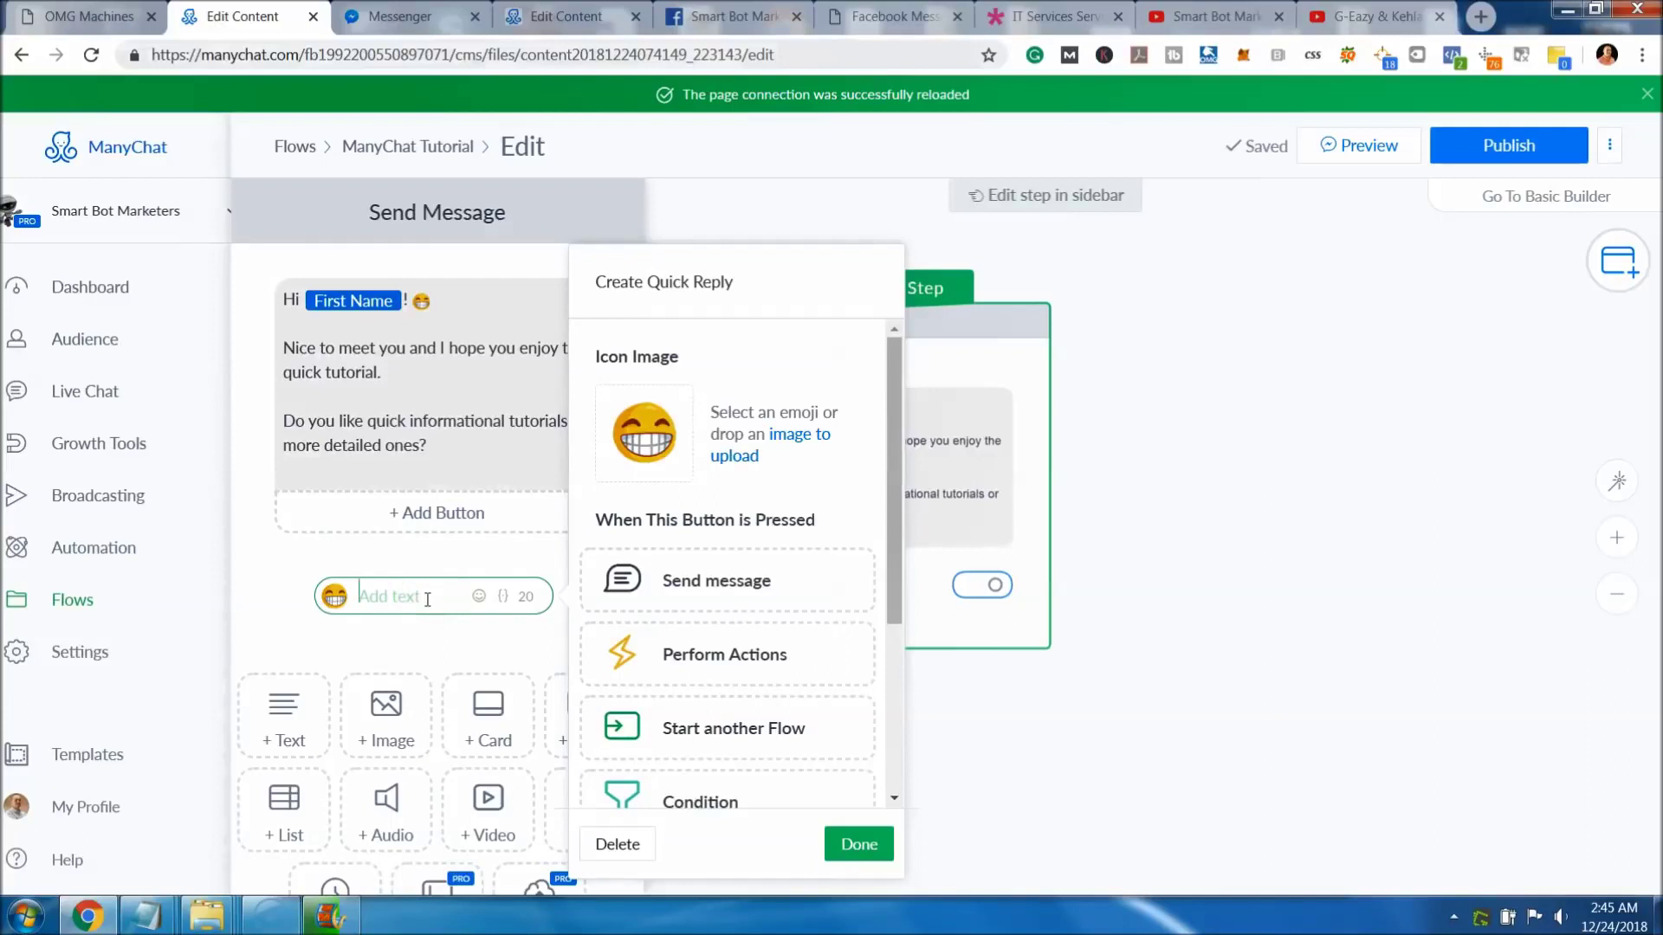
{"action": "type", "text": "Quick"}
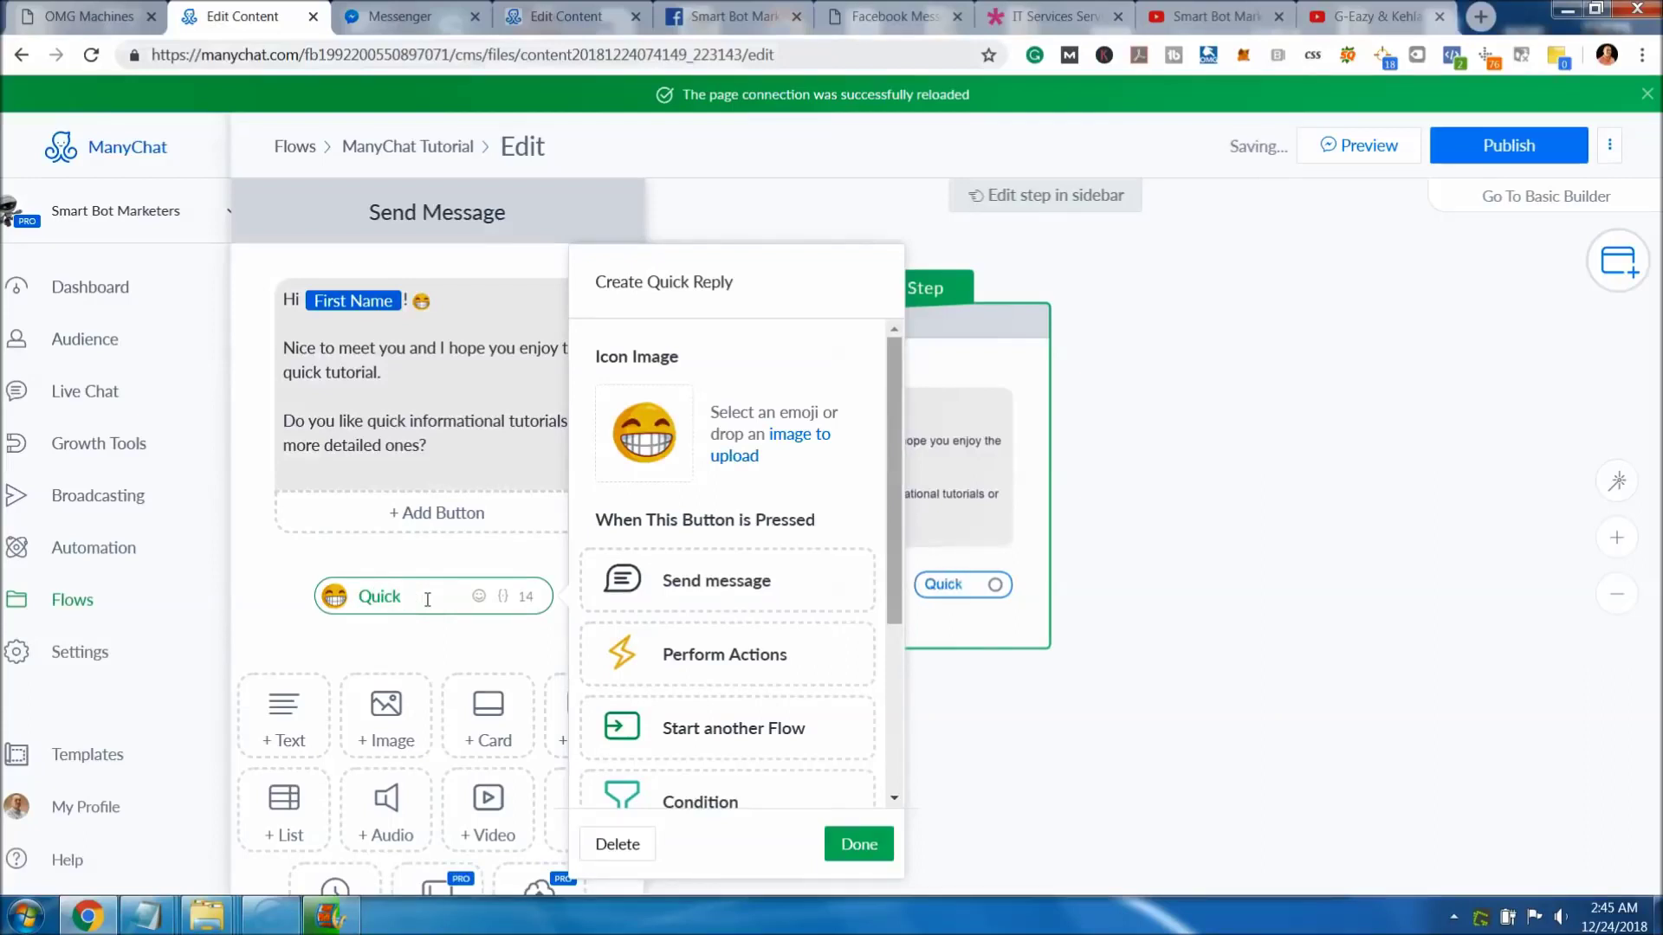
{"action": "type", "text": " Tutor"}
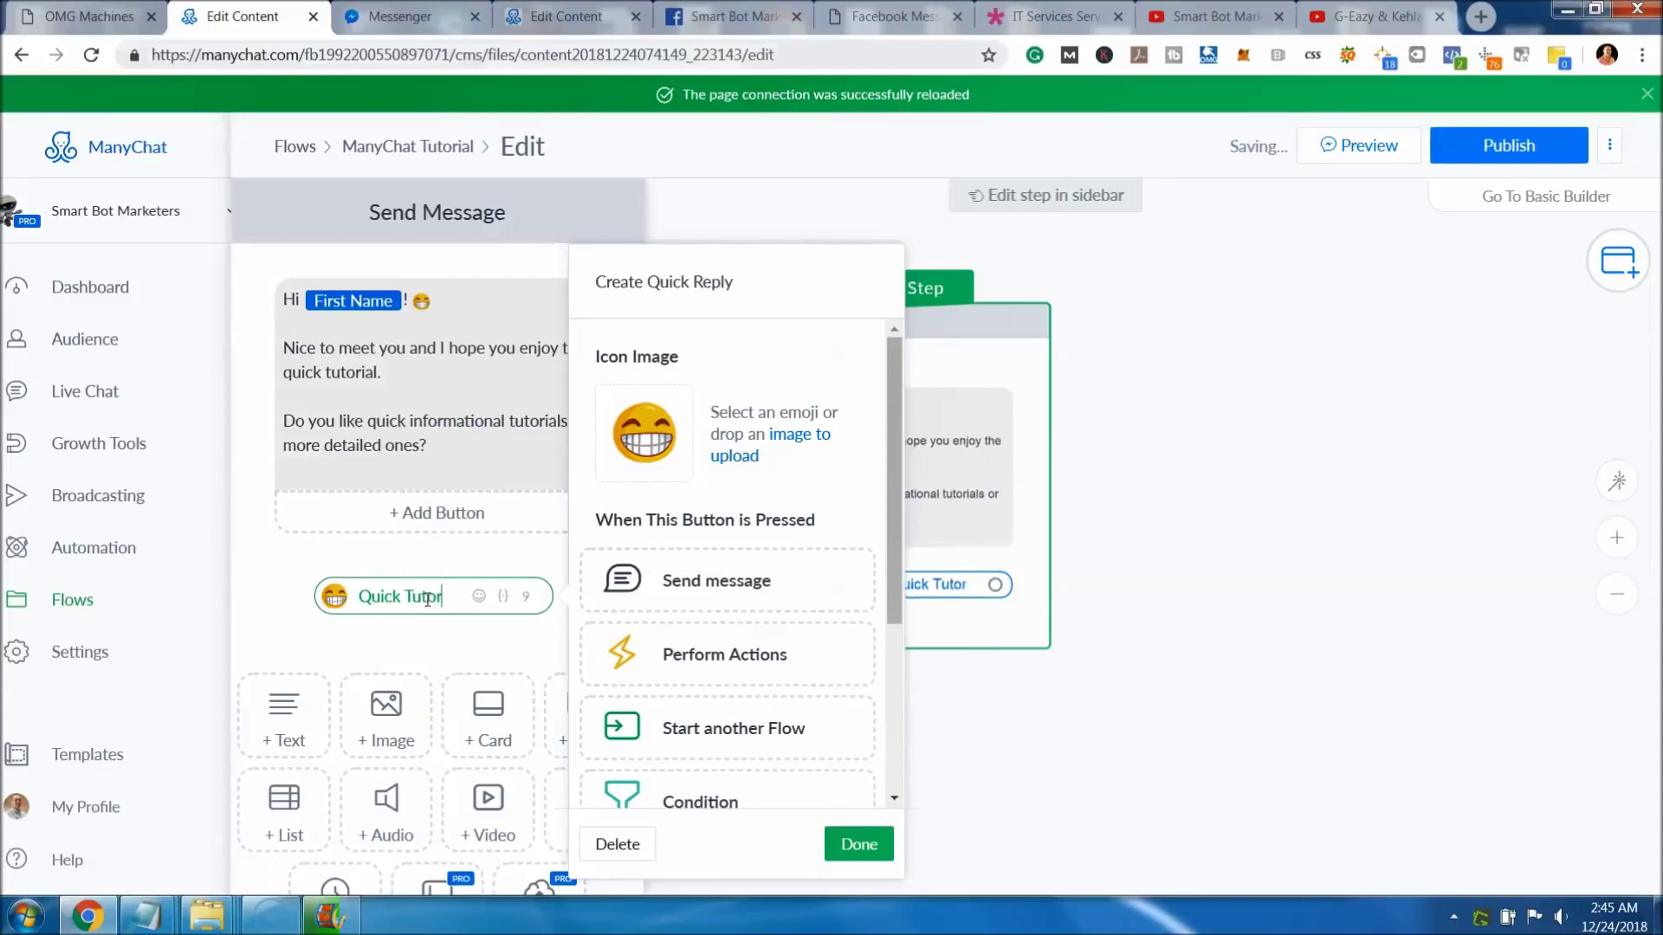
{"action": "type", "text": "ials"}
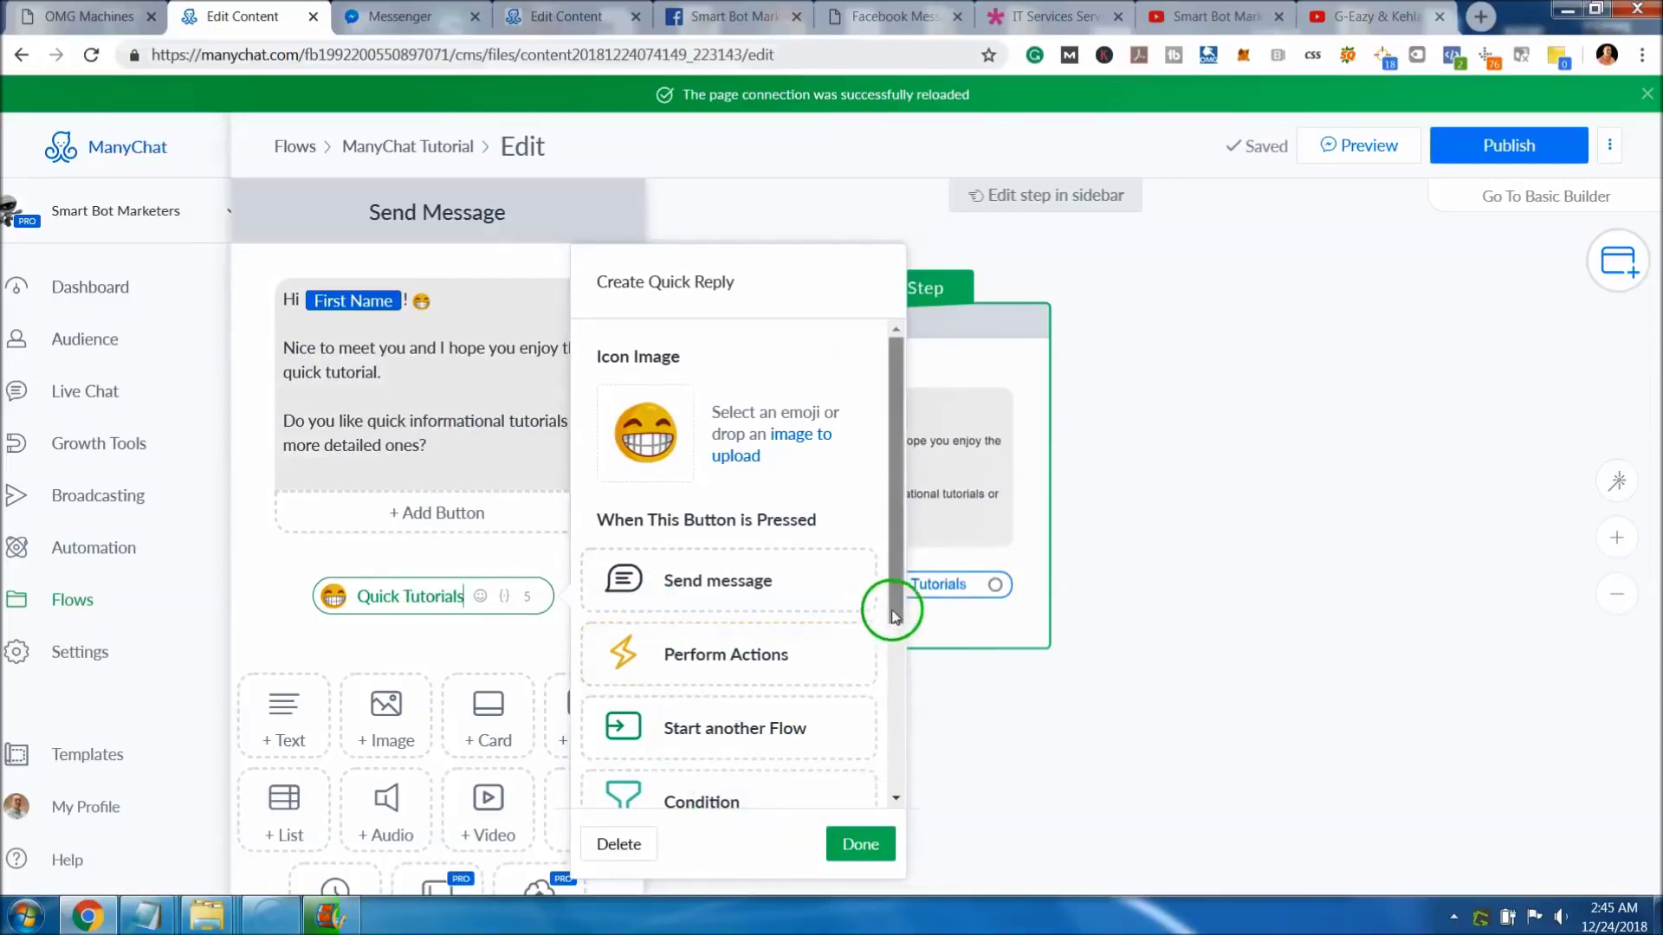
{"action": "scroll", "coordinate": [887, 682], "scroll_direction": "down", "scroll_amount": 2}
{"action": "left_click_drag", "start_coordinate": [888, 681], "coordinate": [869, 714]}
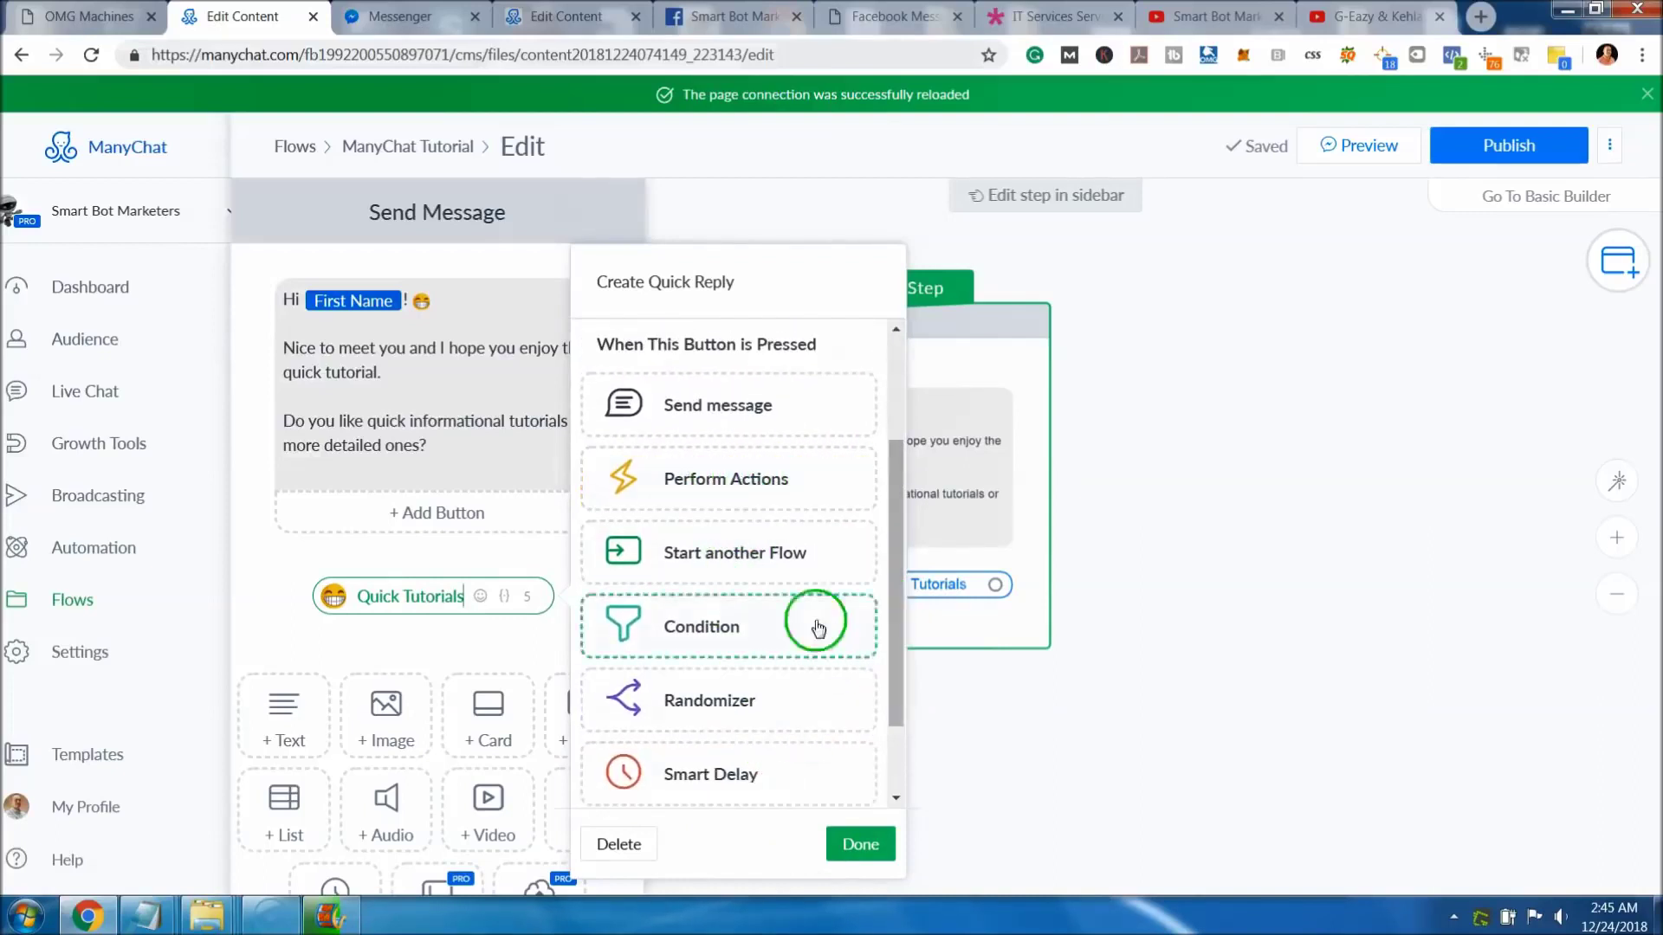
{"action": "left_click", "coordinate": [768, 410]}
{"action": "left_click", "coordinate": [851, 800]}
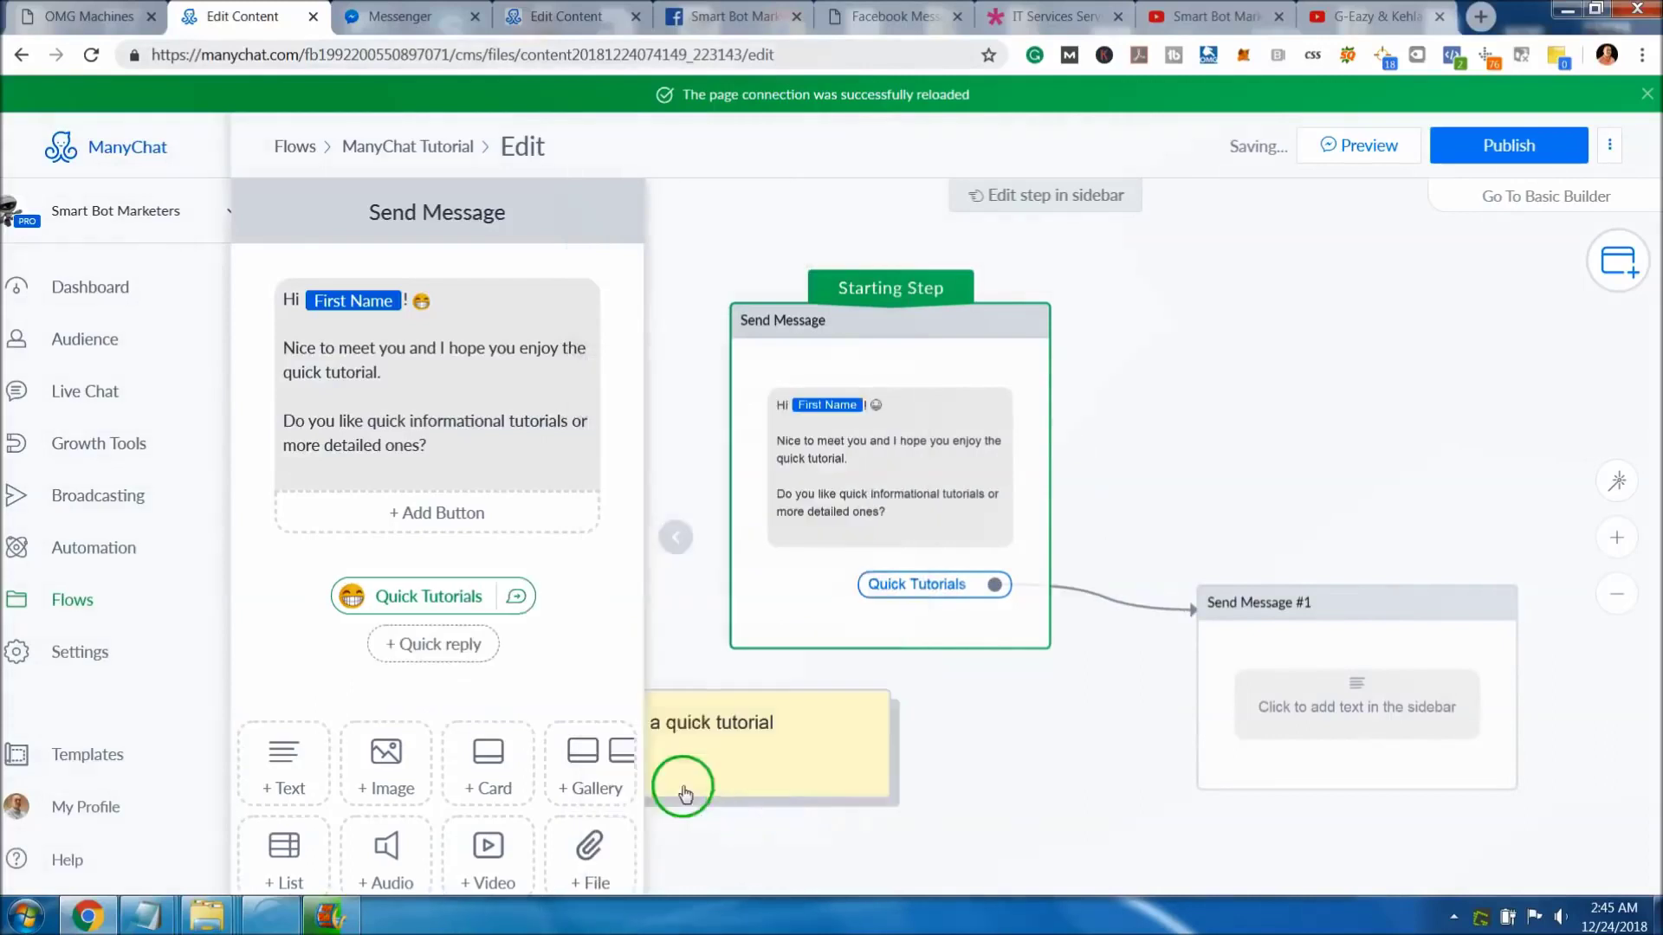
Add a 'Detailed Tutorials' quick reply leading to a new Send Message #2, then close the sidebar.
{"action": "left_click", "coordinate": [396, 648]}
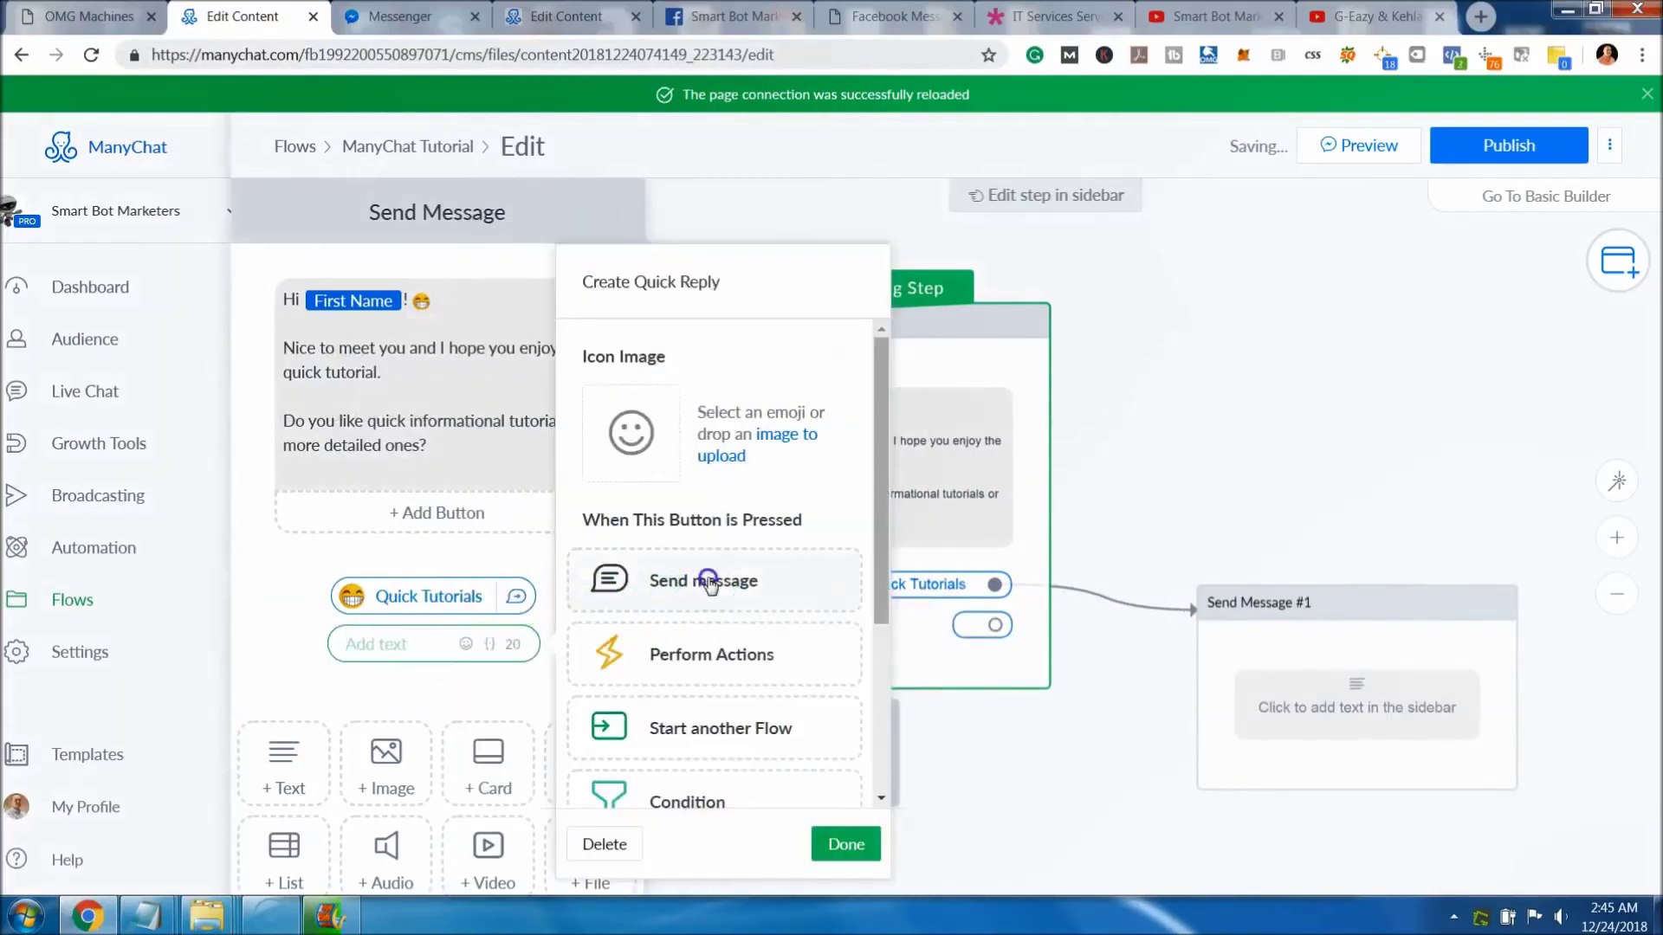
{"action": "left_click", "coordinate": [702, 582]}
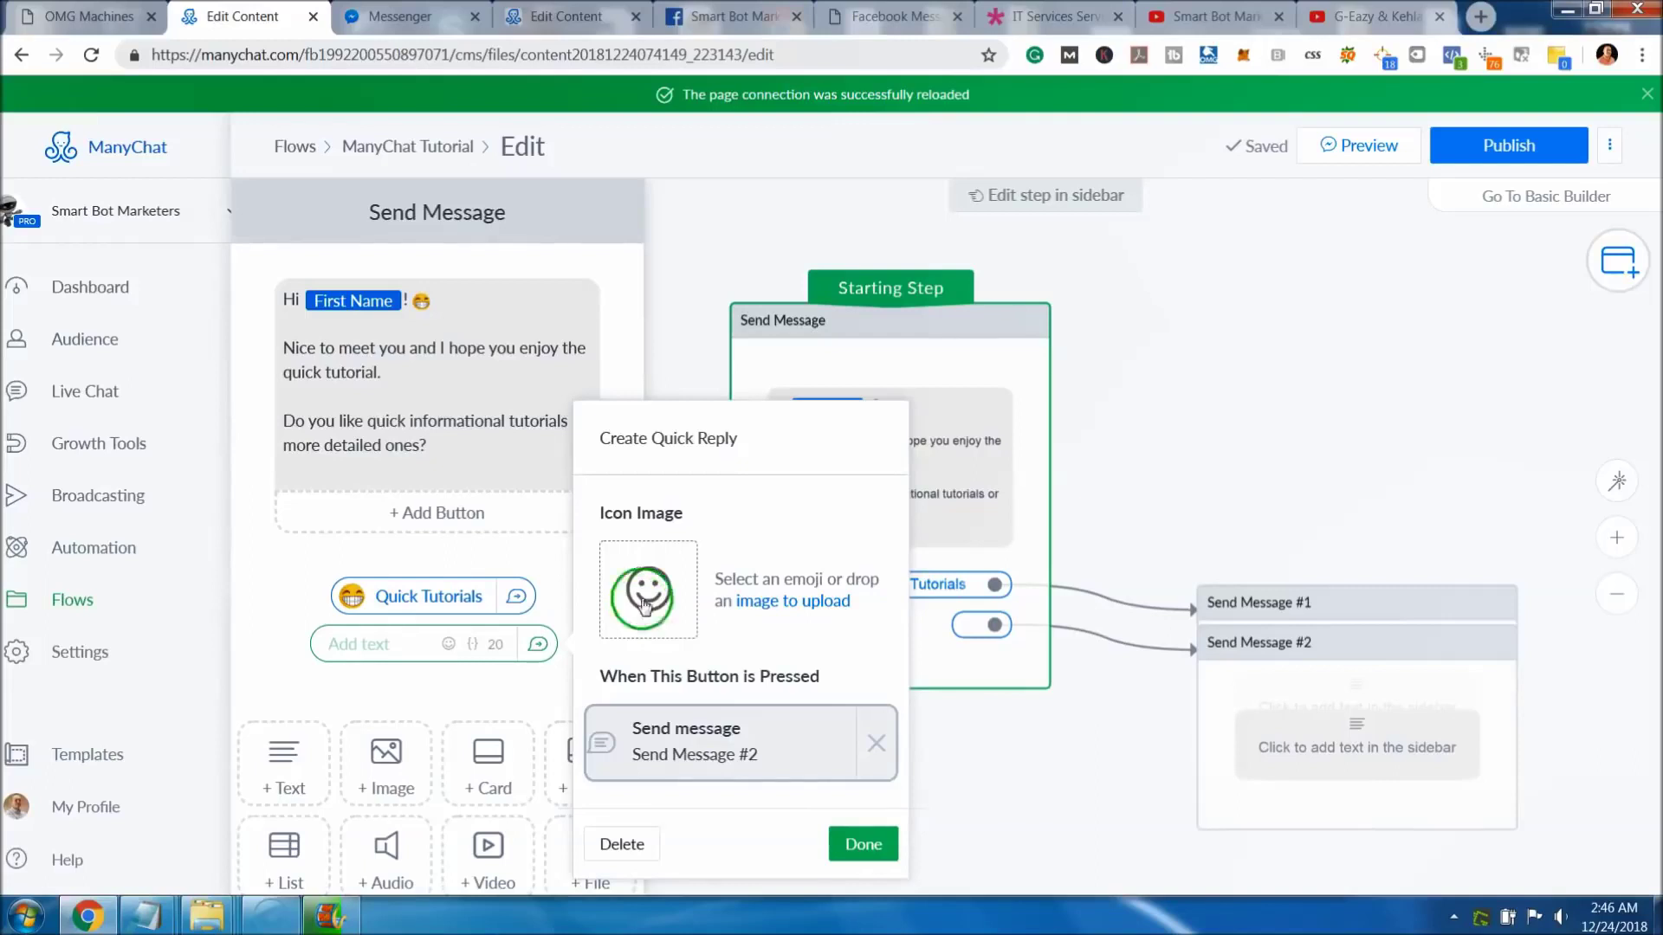
{"action": "left_click", "coordinate": [447, 641]}
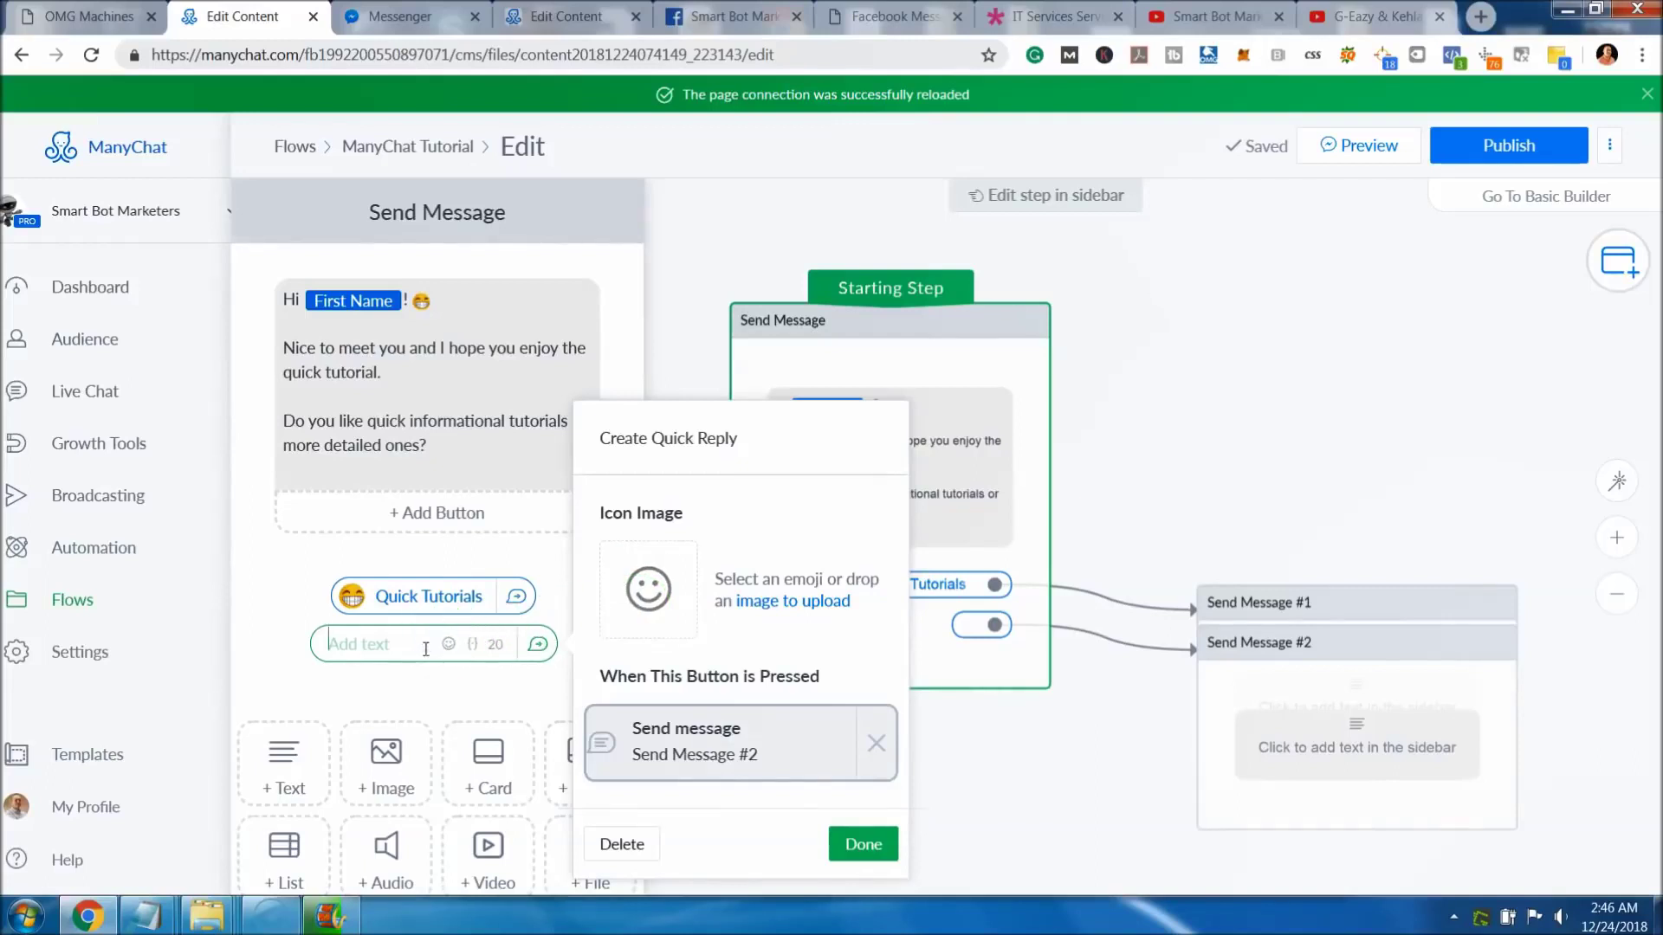
{"action": "type", "text": "Detailed"}
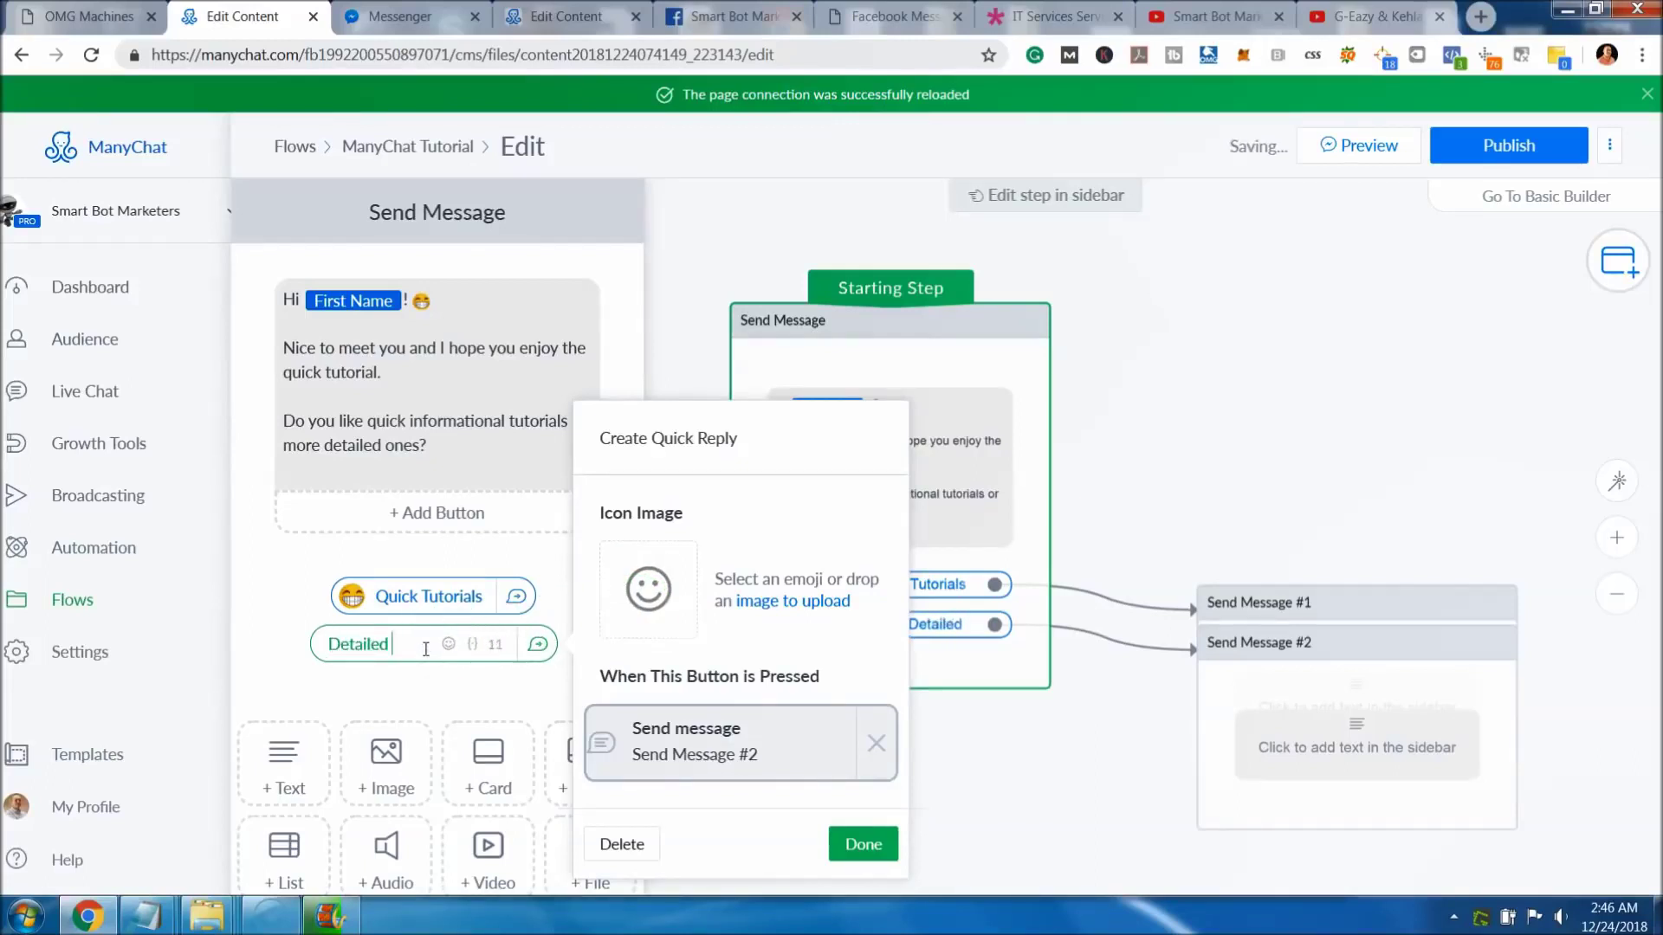
{"action": "type", "text": " Tutorials"}
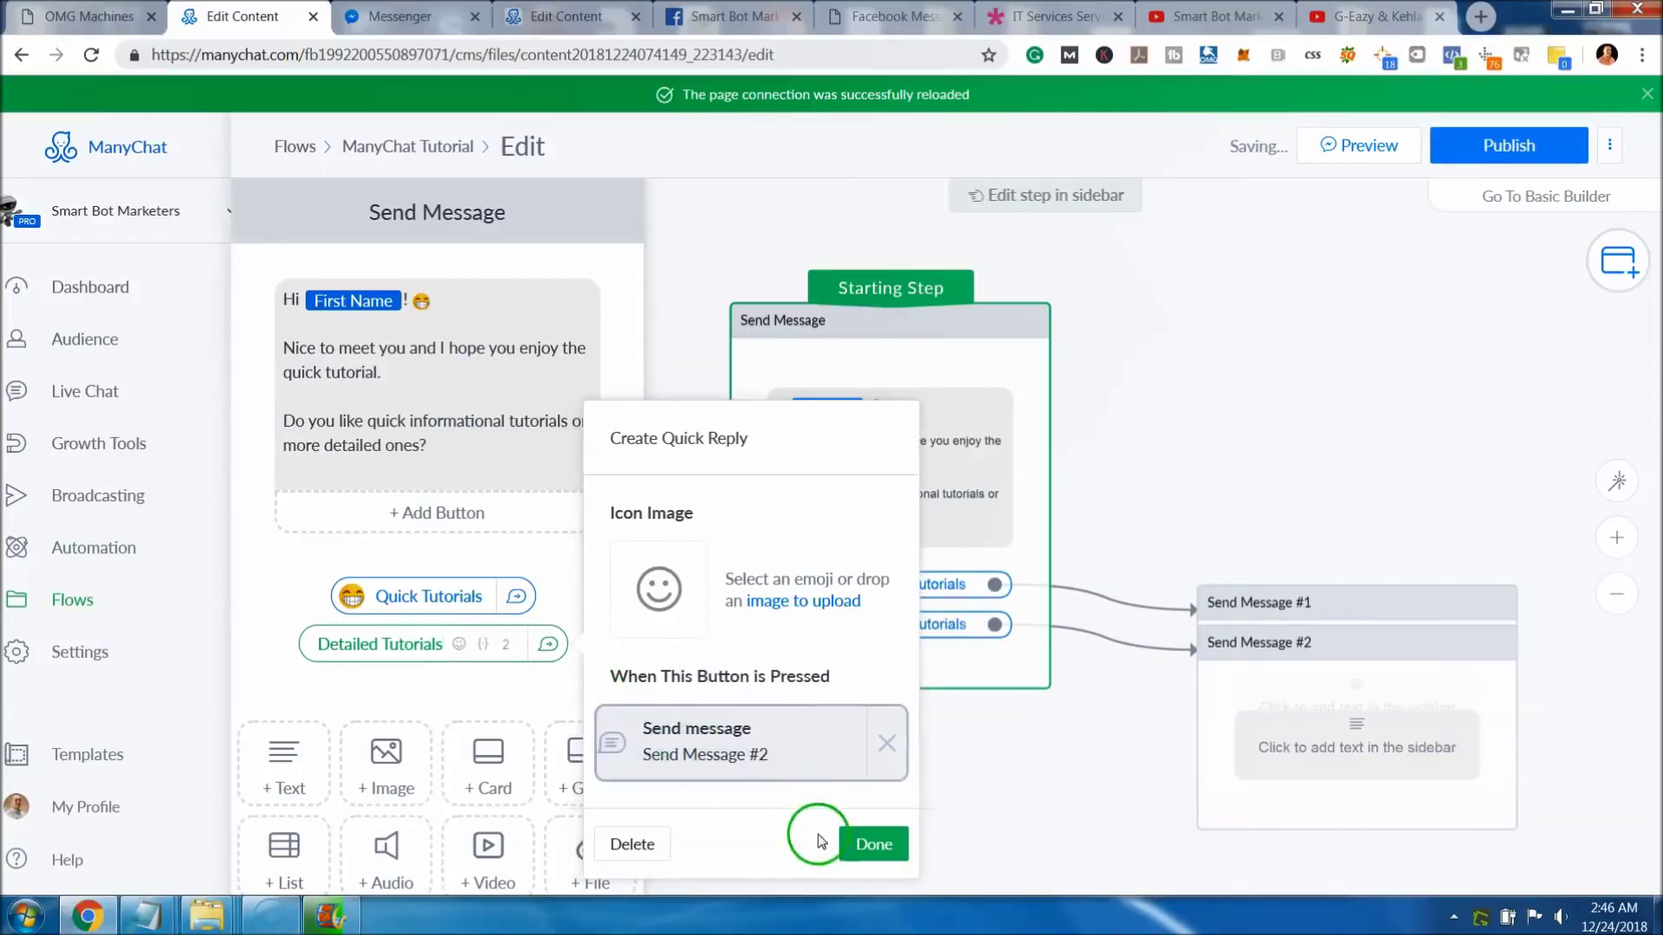
{"action": "left_click", "coordinate": [870, 845]}
{"action": "left_click", "coordinate": [465, 643]}
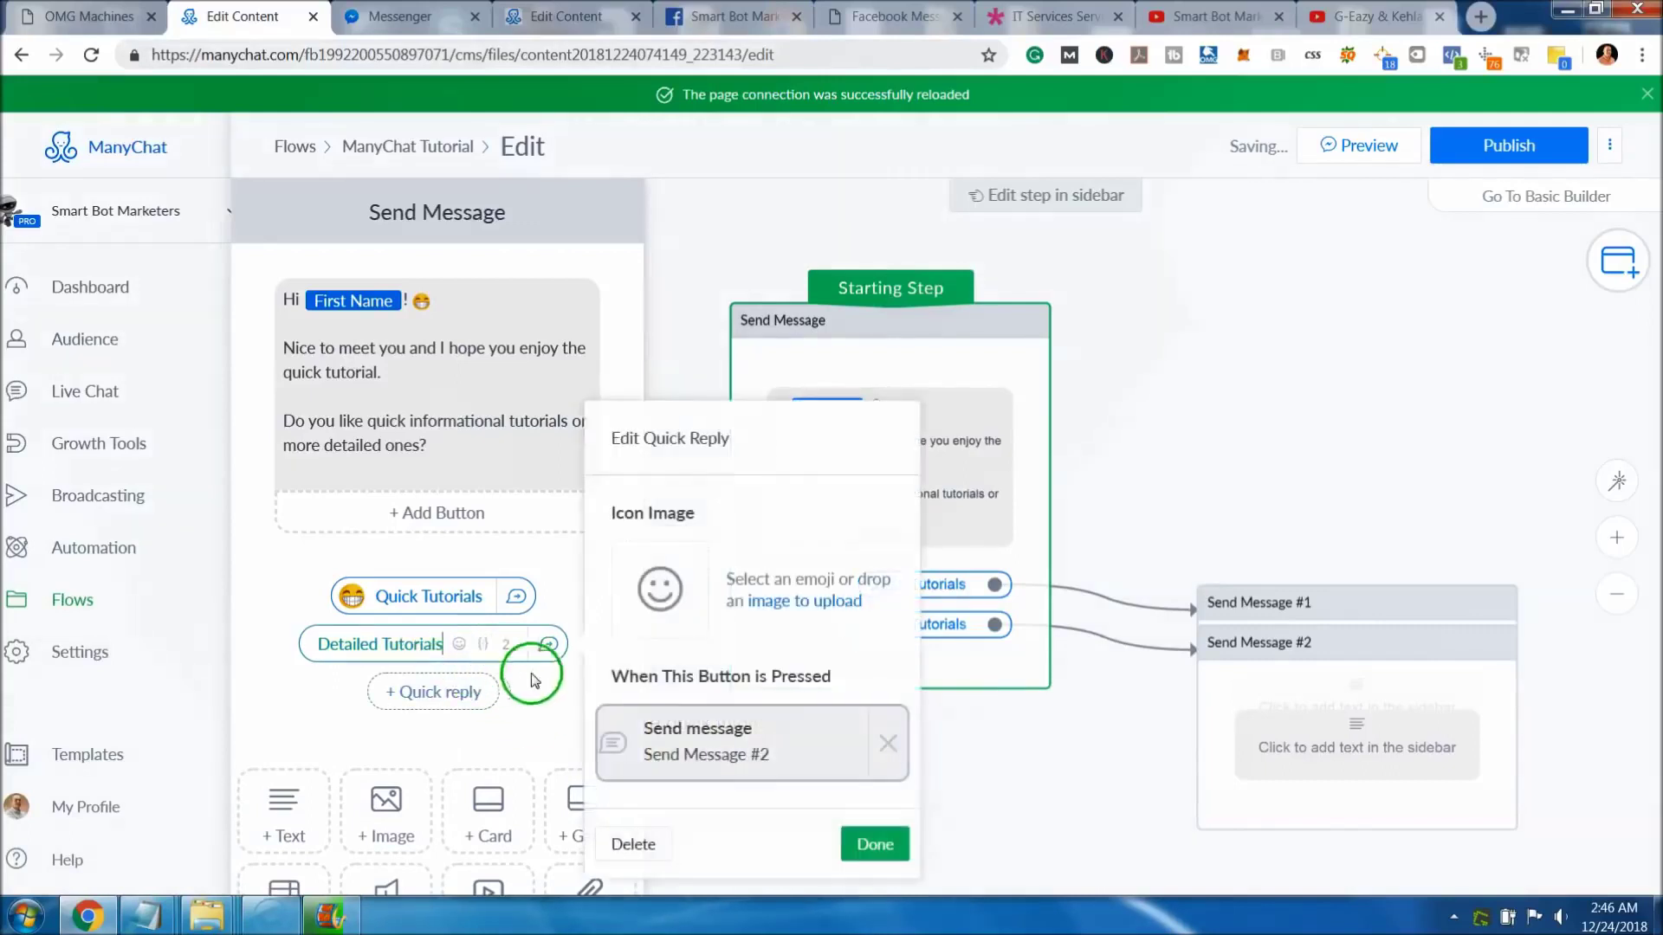
{"action": "left_click", "coordinate": [1083, 798]}
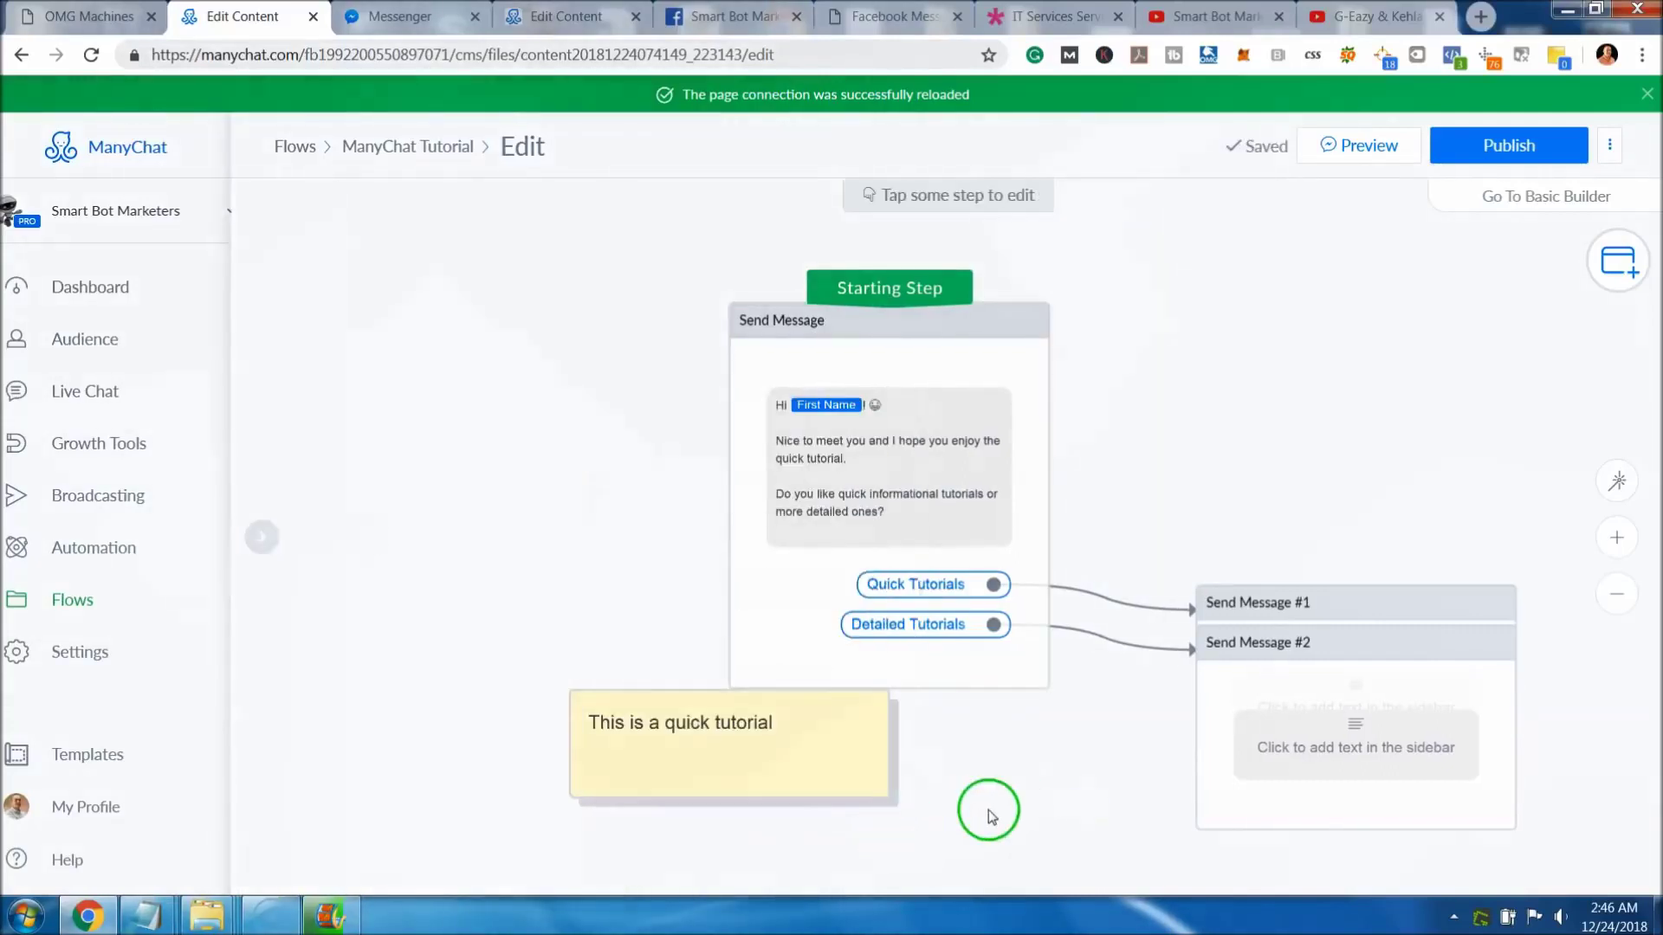
Stack Send Message #1 and #2 beside the starting step, with the note beneath it.
{"action": "left_click_drag", "start_coordinate": [947, 325], "coordinate": [643, 274]}
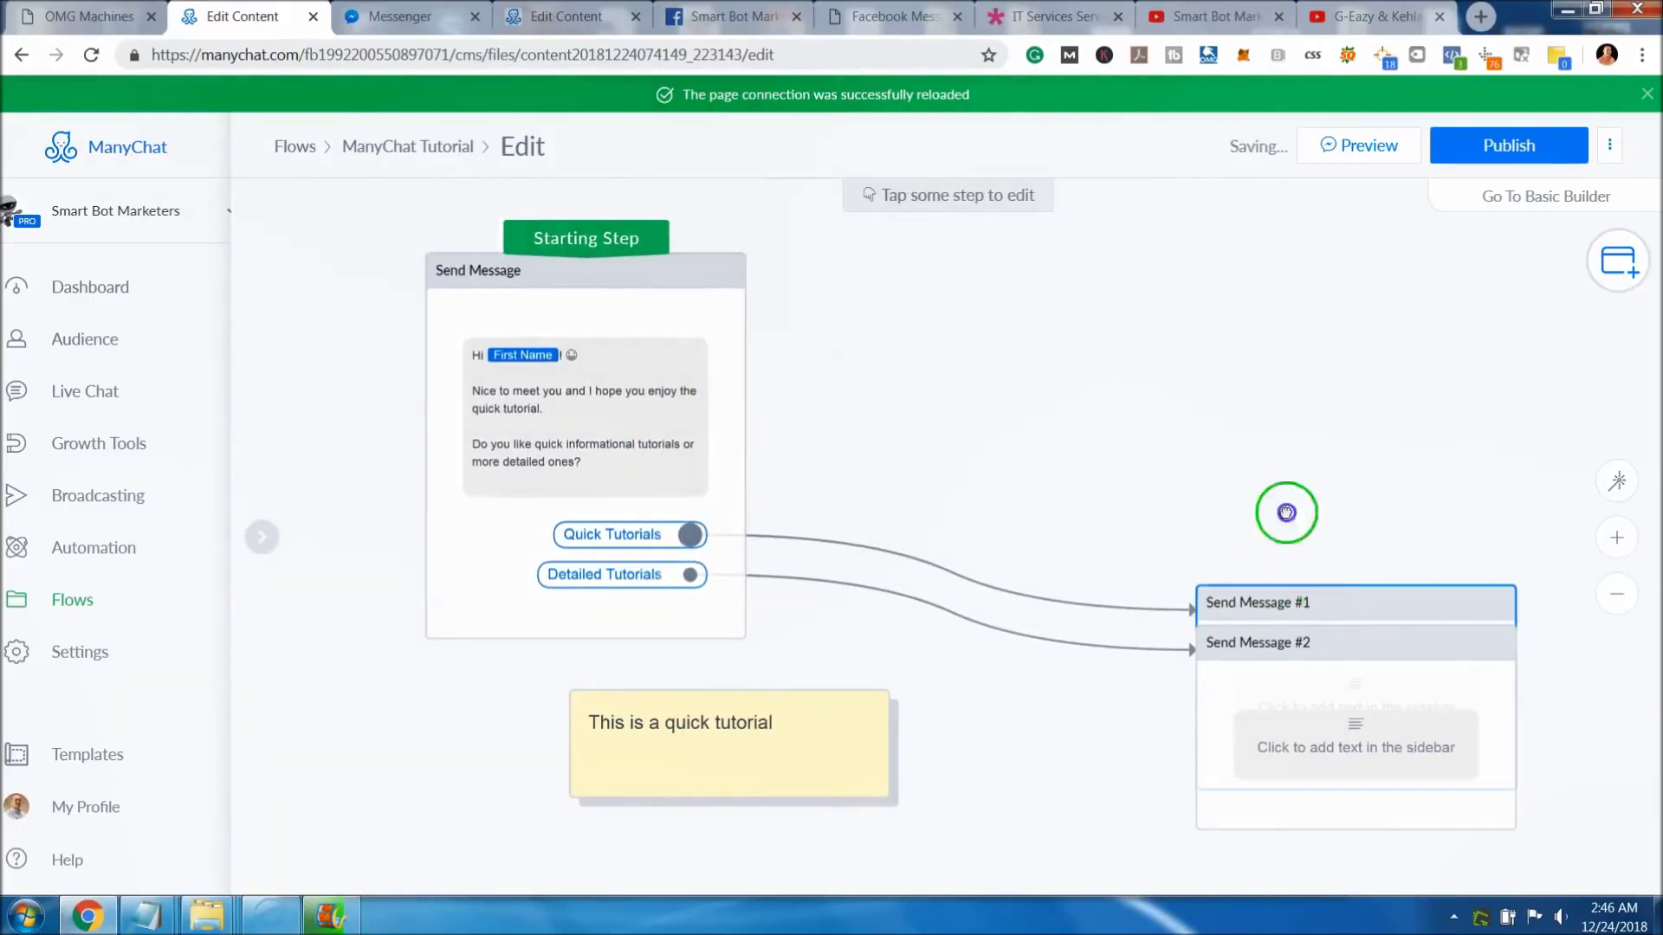
{"action": "left_click_drag", "start_coordinate": [1334, 602], "coordinate": [984, 271]}
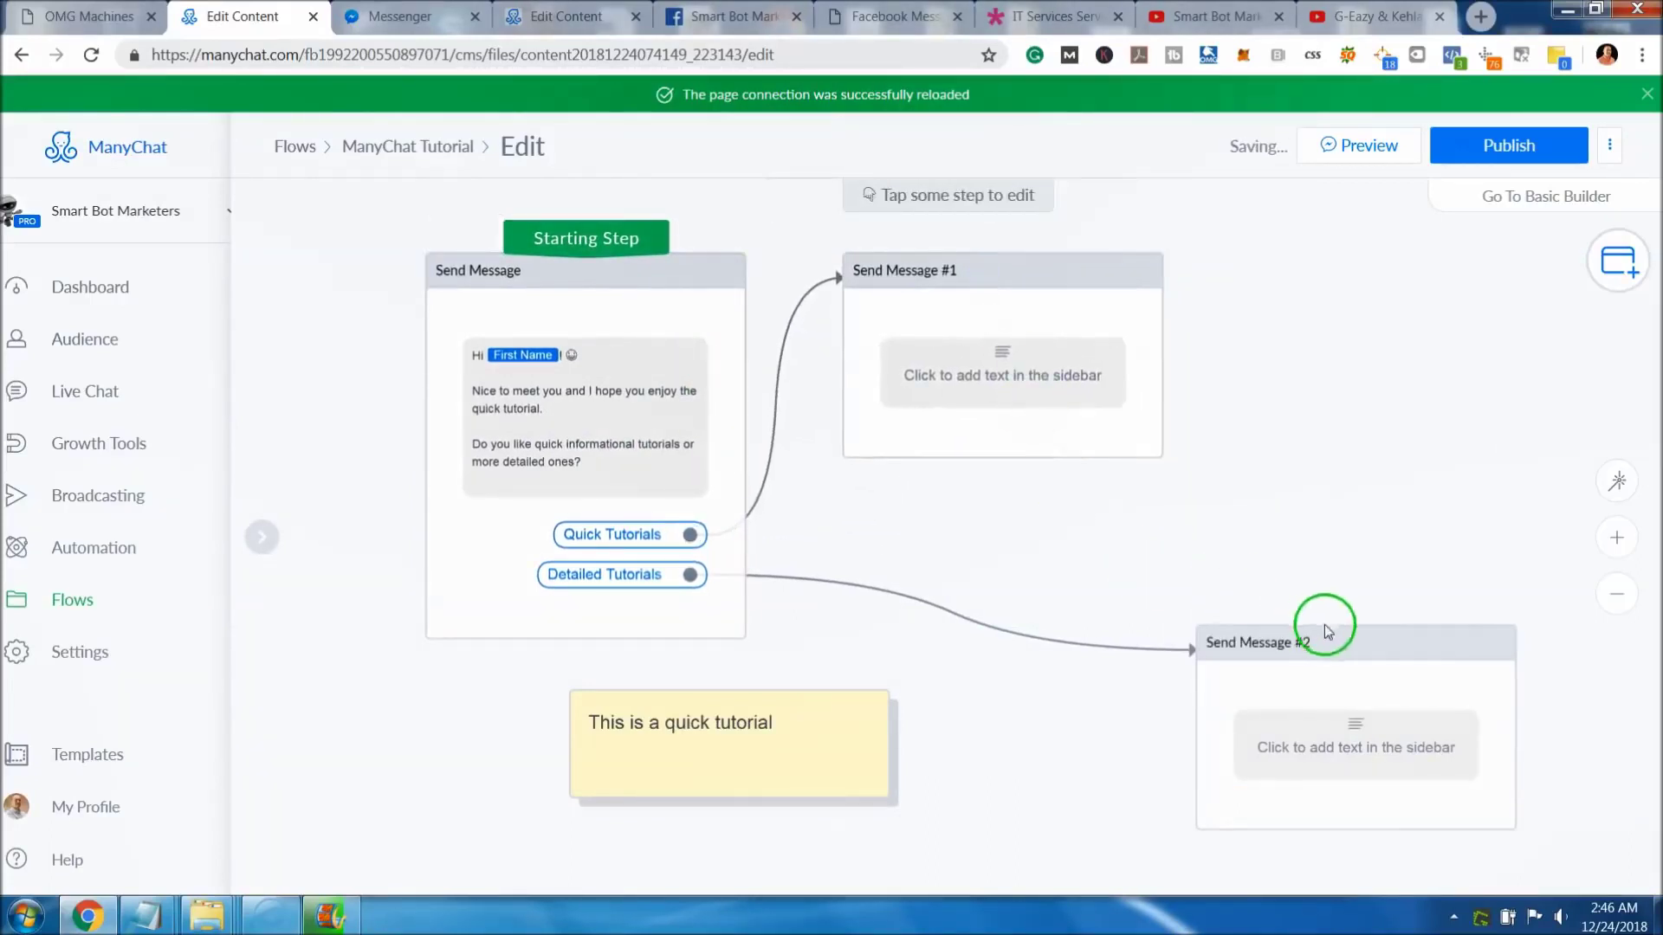
{"action": "left_click_drag", "start_coordinate": [1326, 632], "coordinate": [1081, 532]}
{"action": "left_click_drag", "start_coordinate": [801, 752], "coordinate": [619, 769]}
{"action": "left_click", "coordinate": [966, 665]}
{"action": "left_click_drag", "start_coordinate": [1080, 543], "coordinate": [1007, 641]}
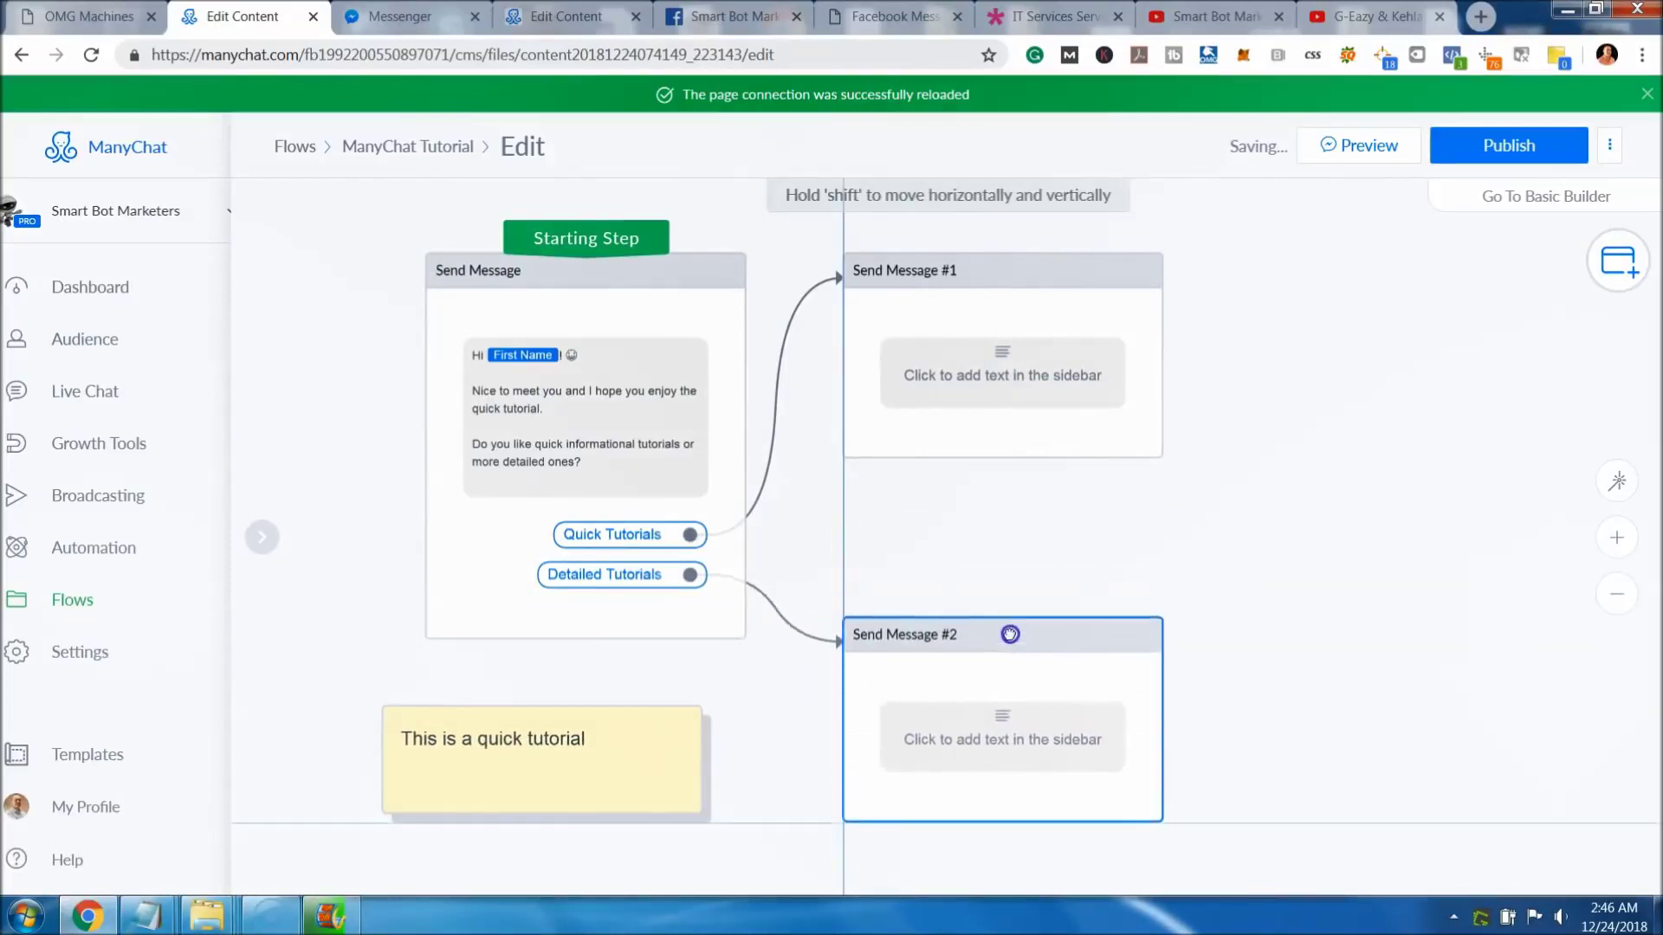
{"action": "left_click", "coordinate": [891, 450]}
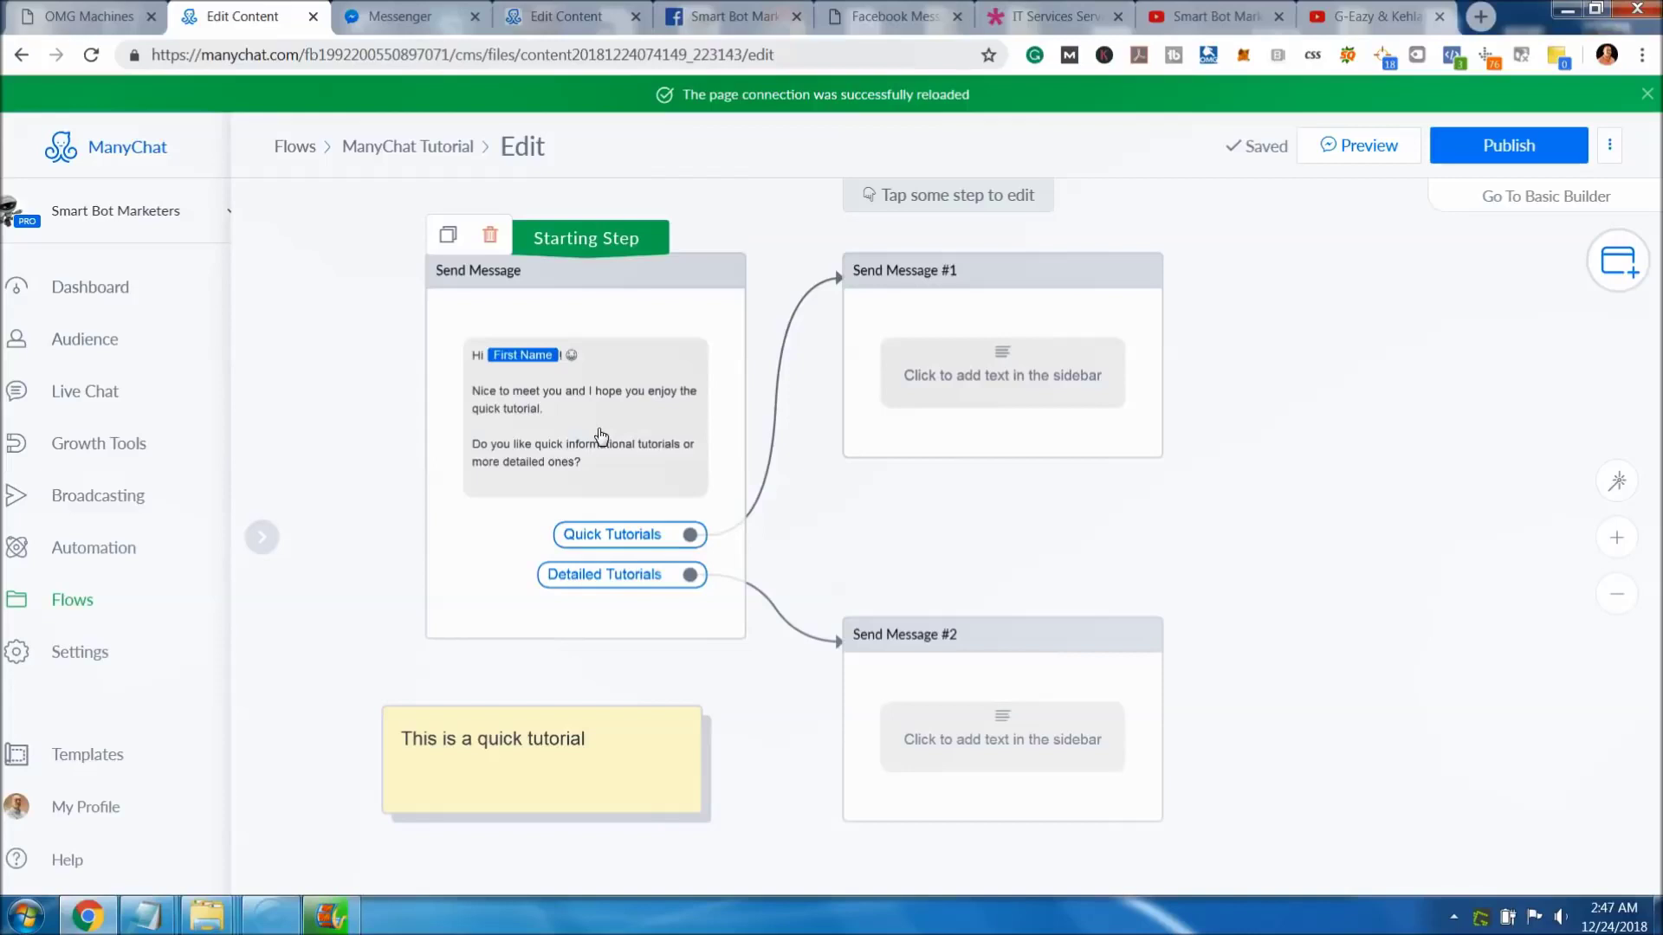
Add a typing delay to Send Message #1 and move it above the text block.
{"action": "left_click", "coordinate": [996, 333]}
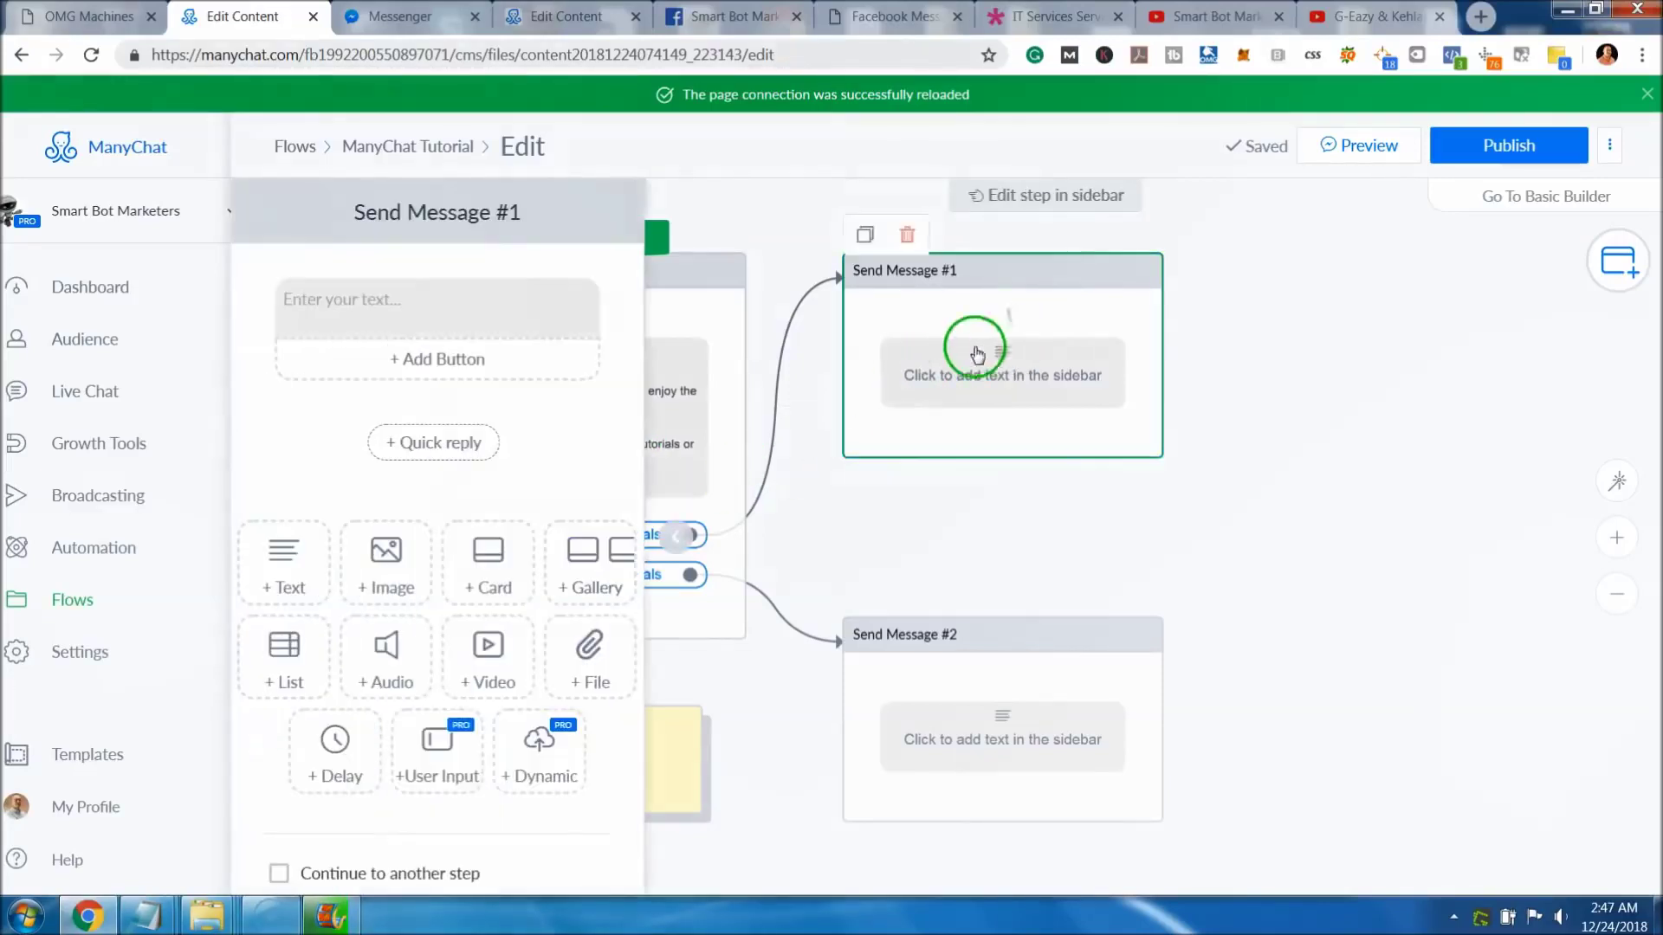
{"action": "left_click", "coordinate": [345, 752]}
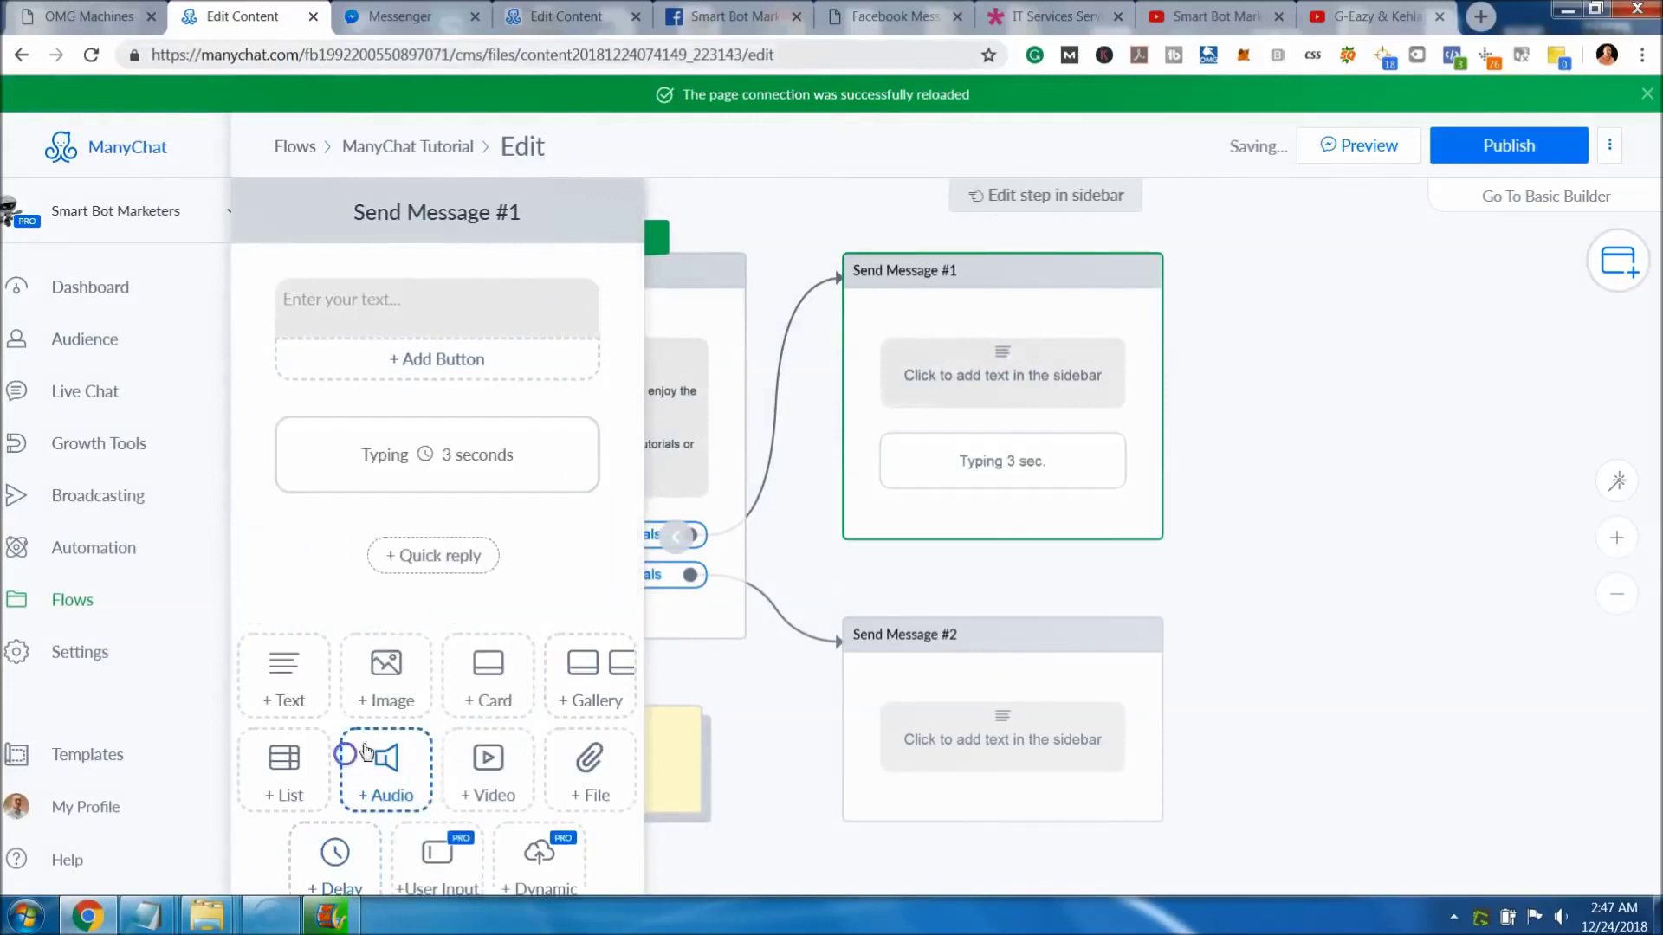
{"action": "left_click_drag", "start_coordinate": [606, 457], "coordinate": [545, 364]}
{"action": "scroll", "coordinate": [430, 719], "scroll_direction": "down", "scroll_amount": 1}
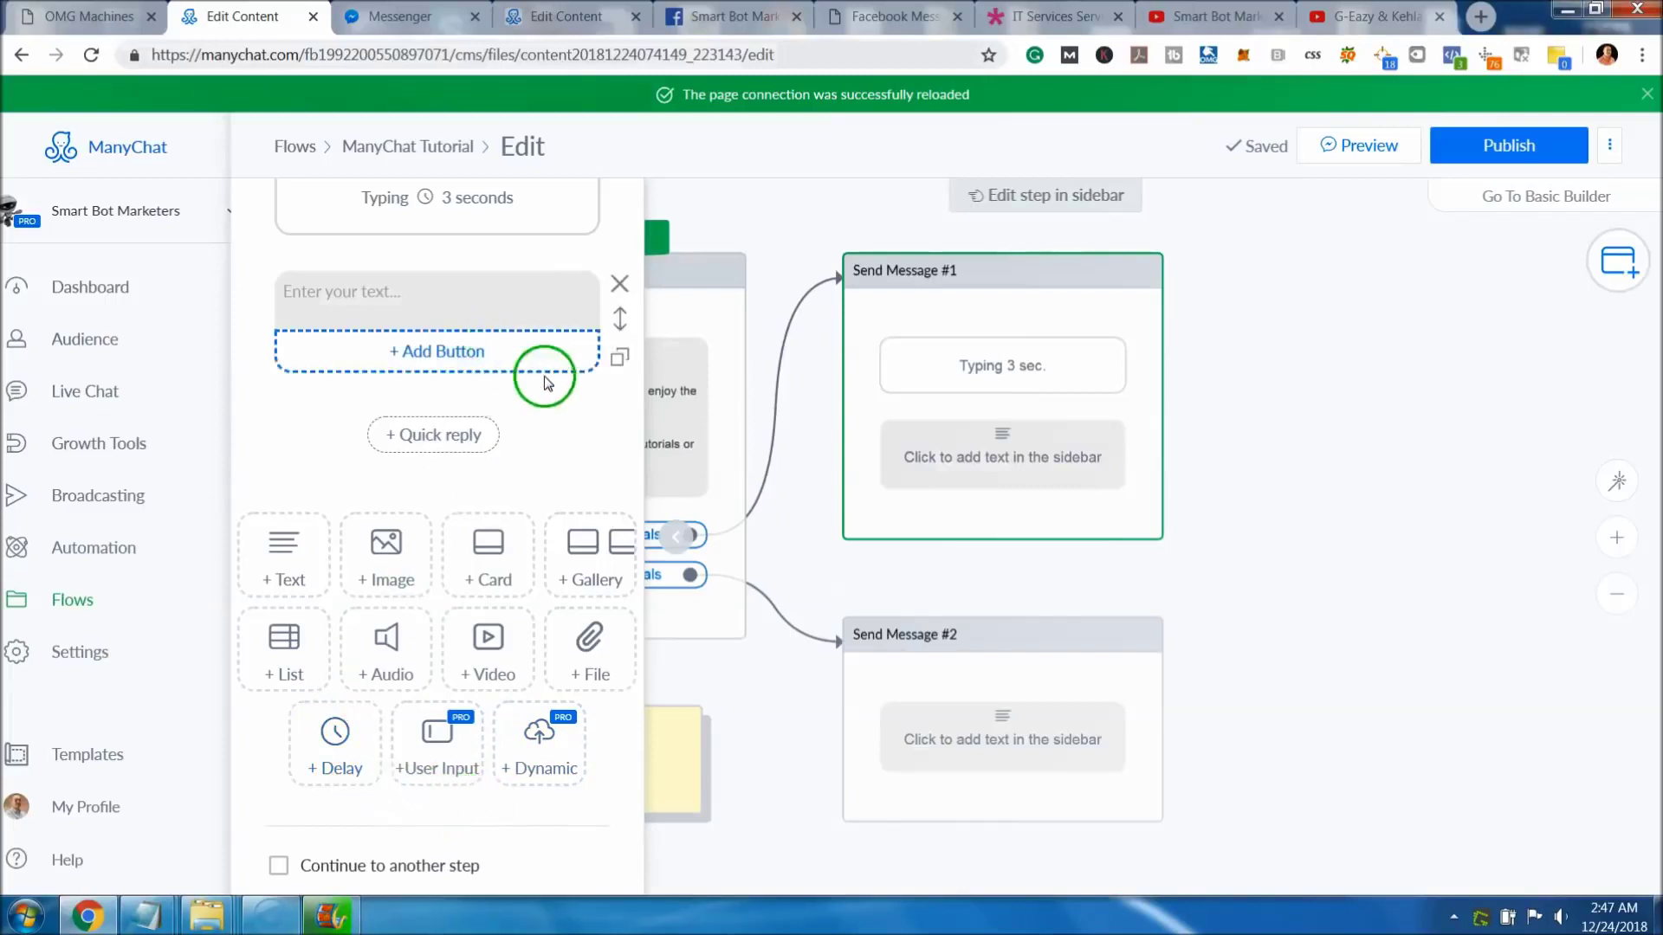
{"action": "scroll", "coordinate": [549, 390], "scroll_direction": "up", "scroll_amount": 2}
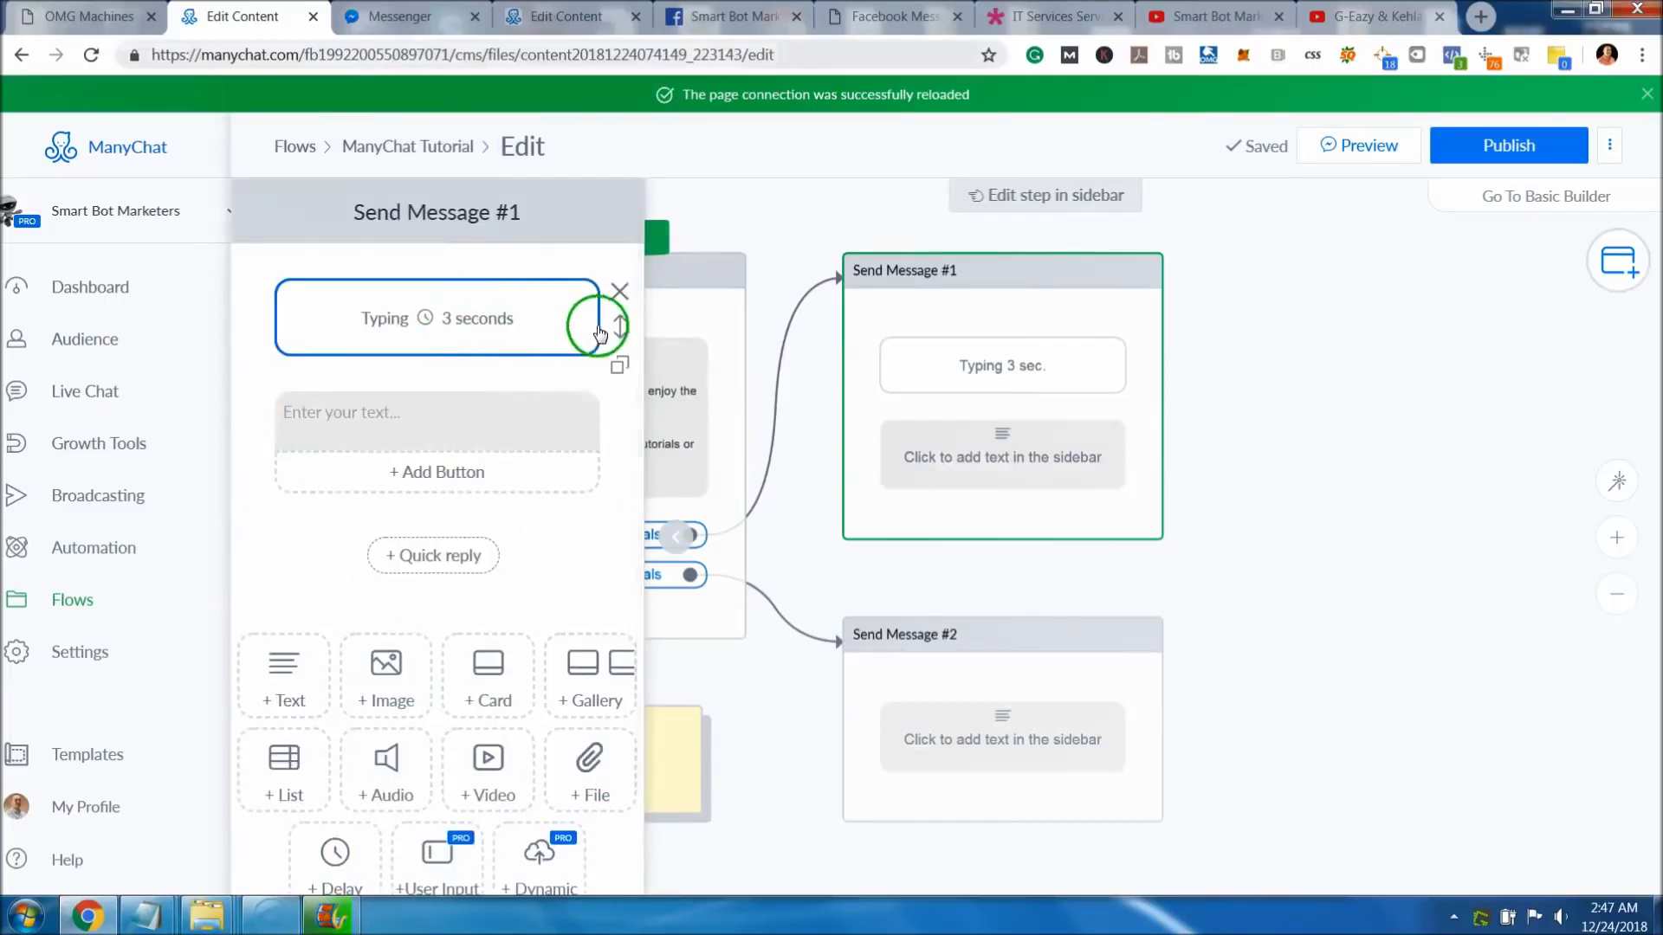
Change Send Message #1's typing delay to 2 seconds.
{"action": "left_click", "coordinate": [531, 327]}
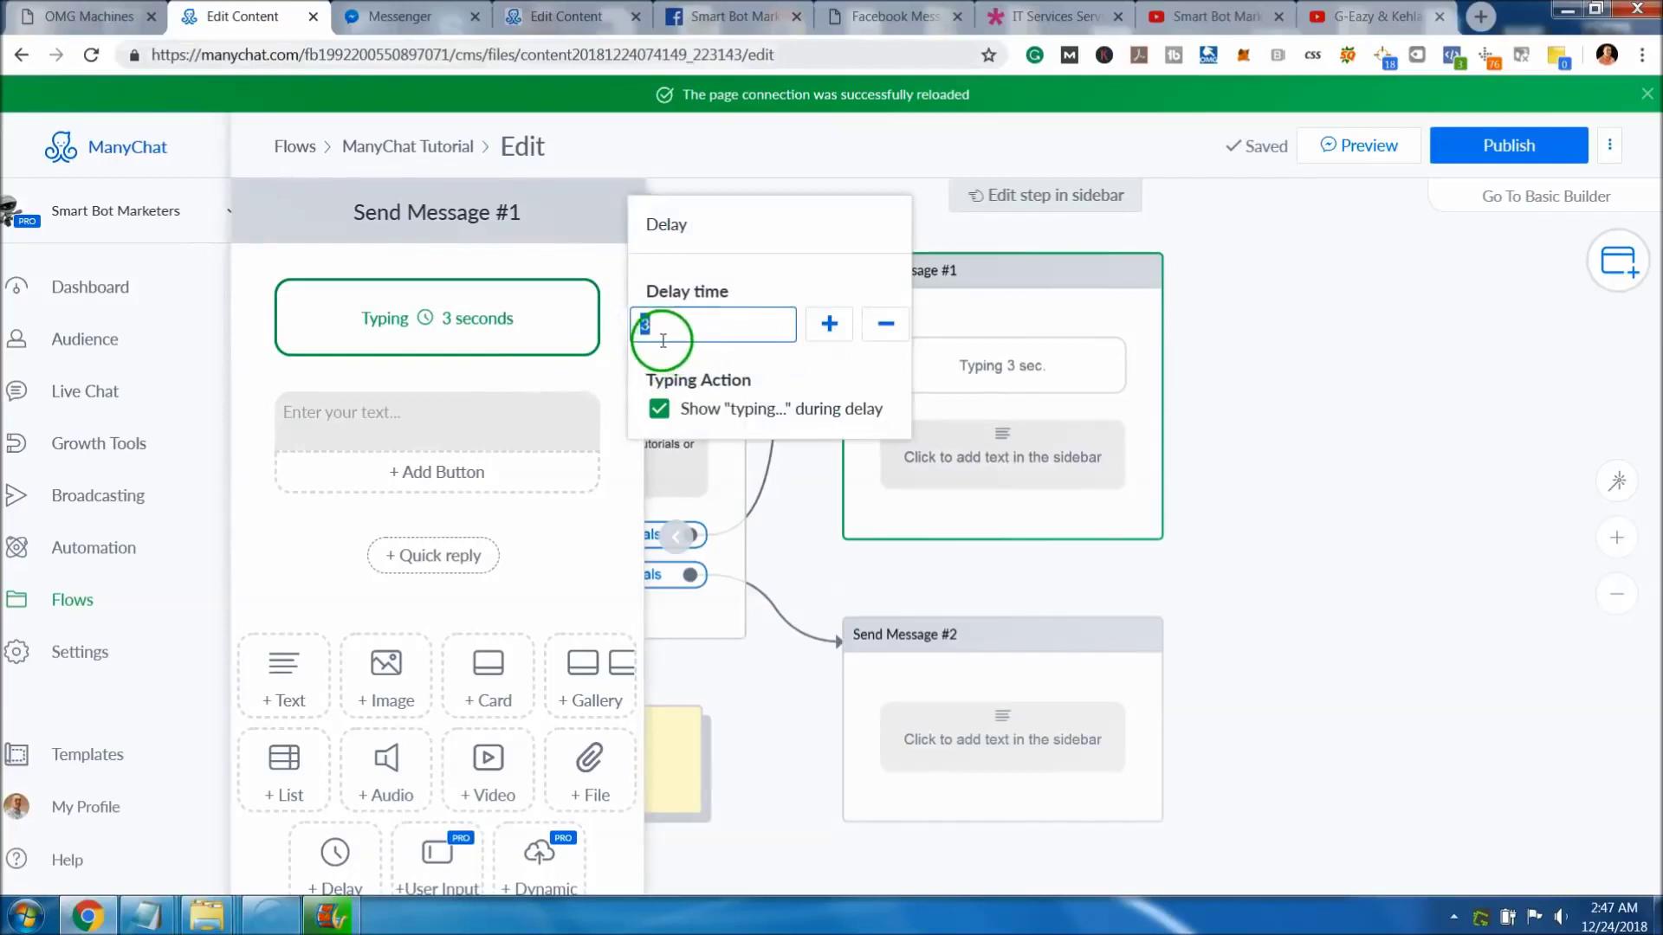
{"action": "type", "text": "2"}
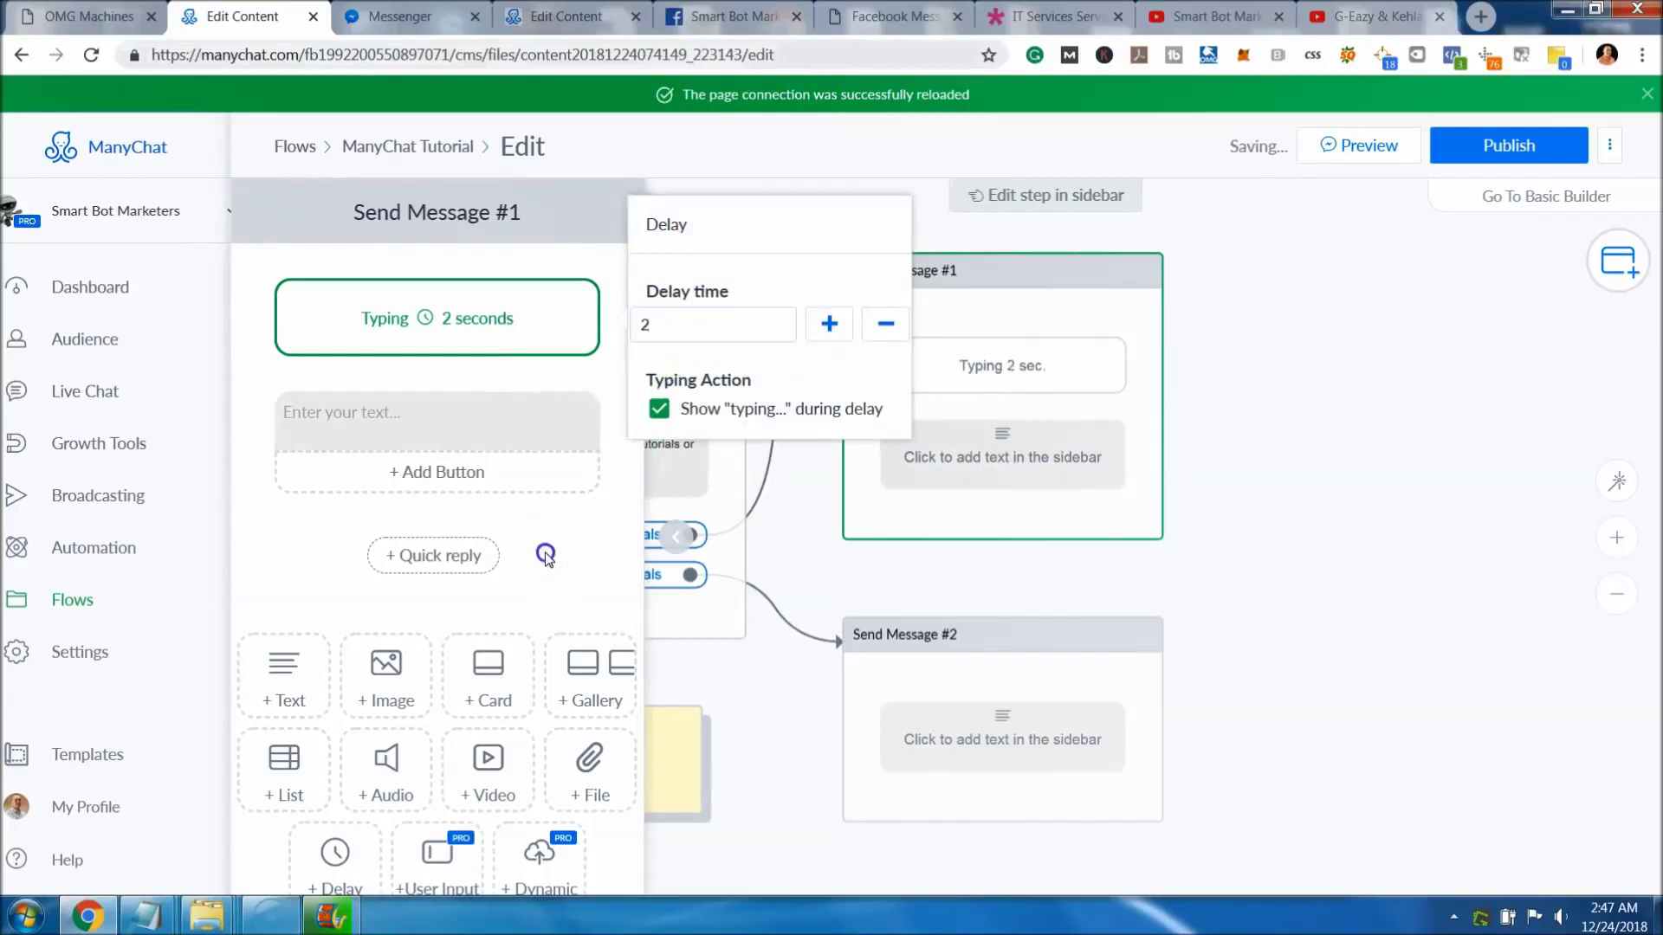
{"action": "left_click", "coordinate": [543, 553]}
{"action": "left_click", "coordinate": [491, 422]}
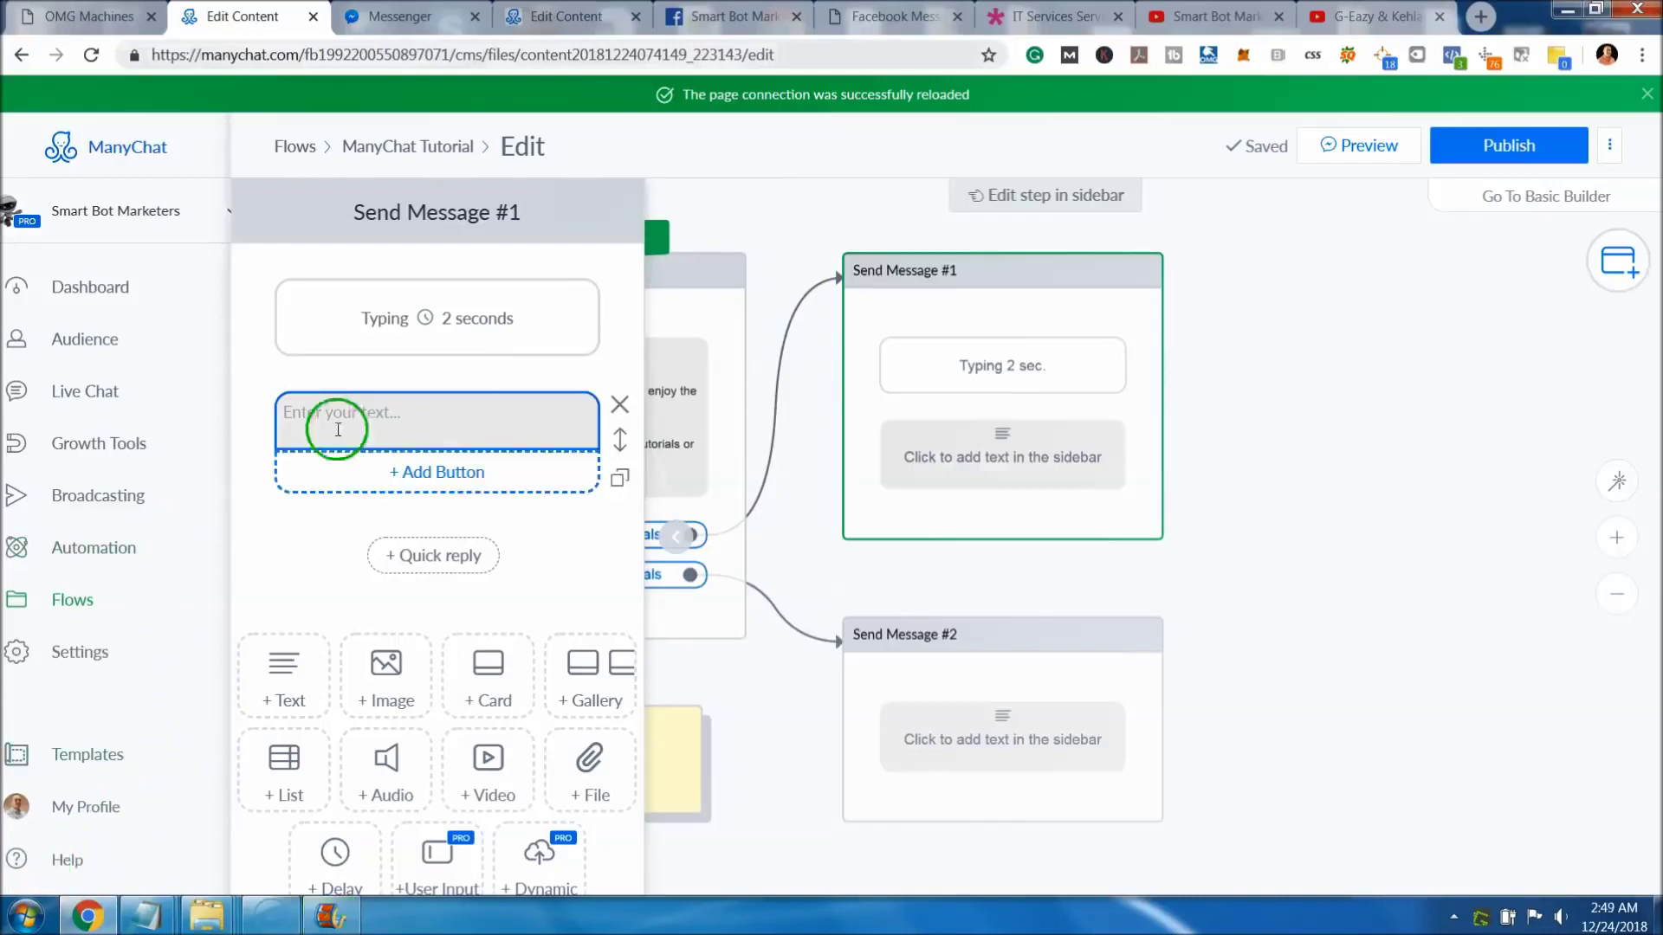
{"action": "left_click", "coordinate": [335, 414]}
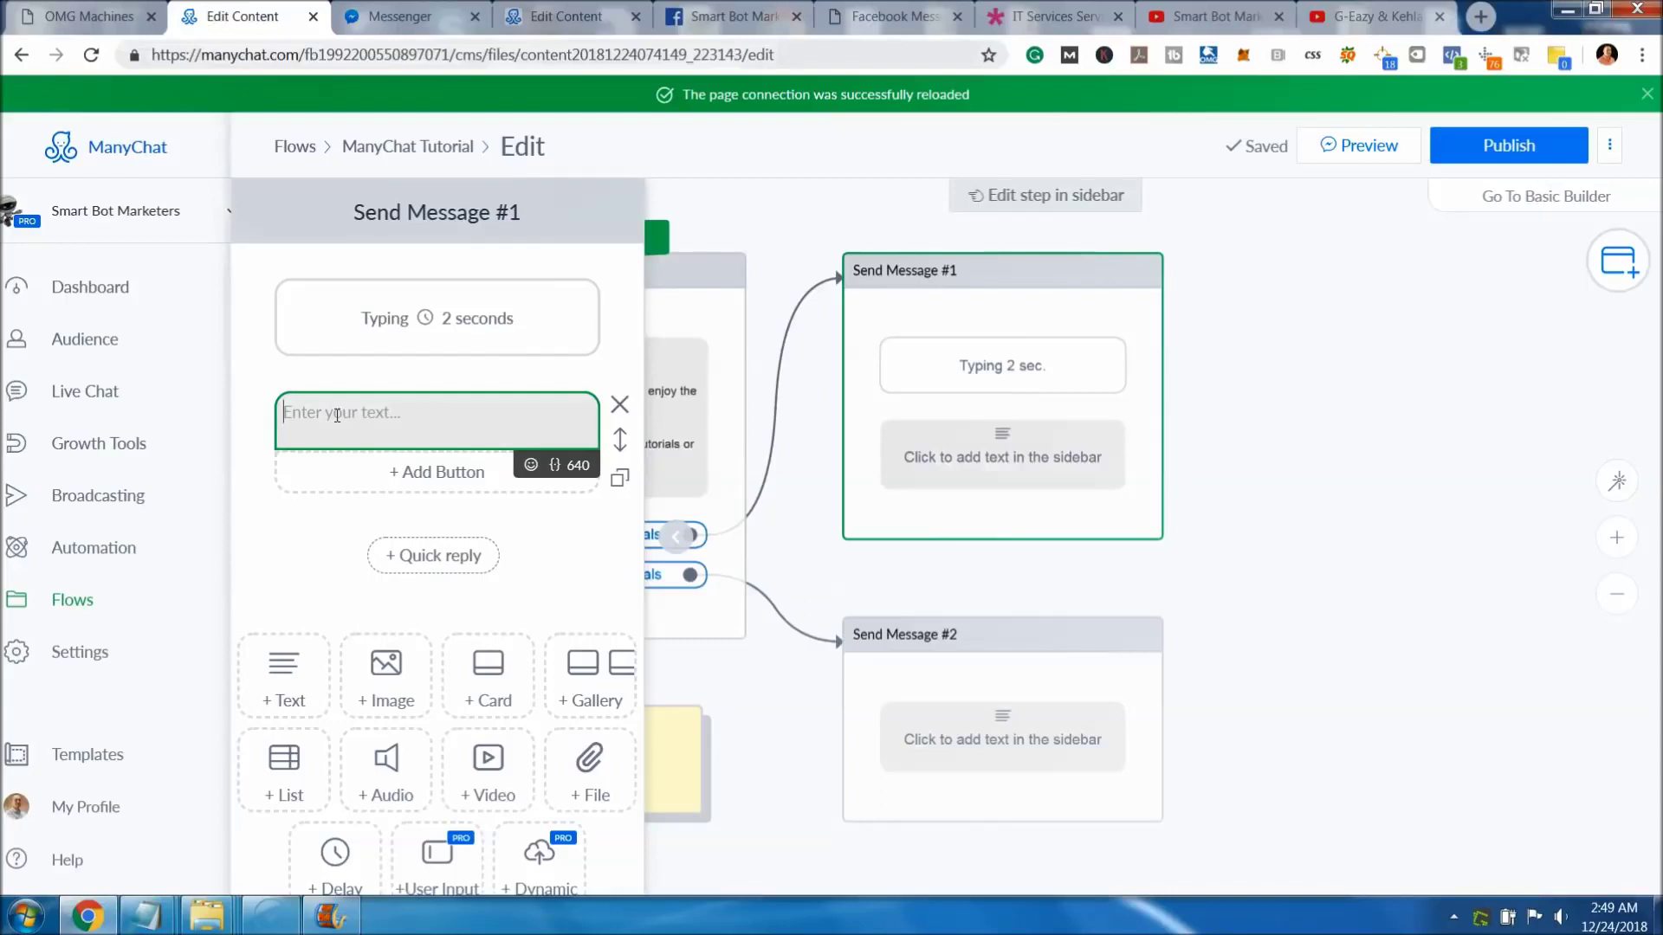
Start Send Message #1 with 'Great! 👍', taking the thumbs-up from the emoji picker.
{"action": "type", "text": "Great"}
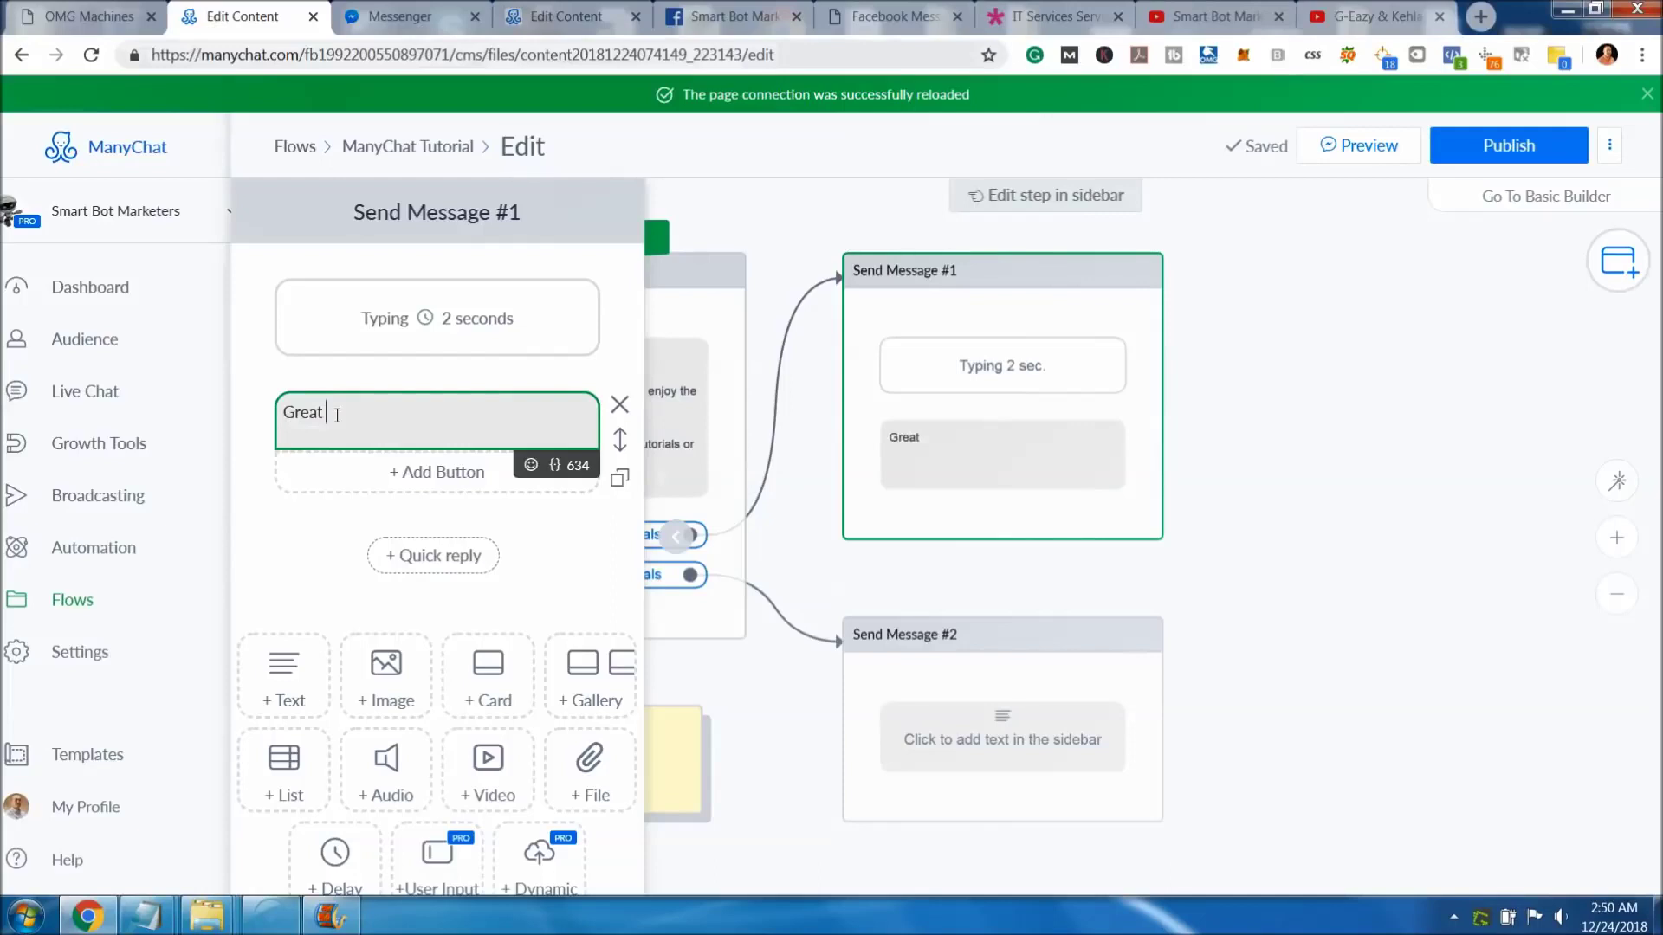
{"action": "key", "text": "BackSpace"}
{"action": "left_click", "coordinate": [447, 418]}
{"action": "left_click", "coordinate": [527, 467]}
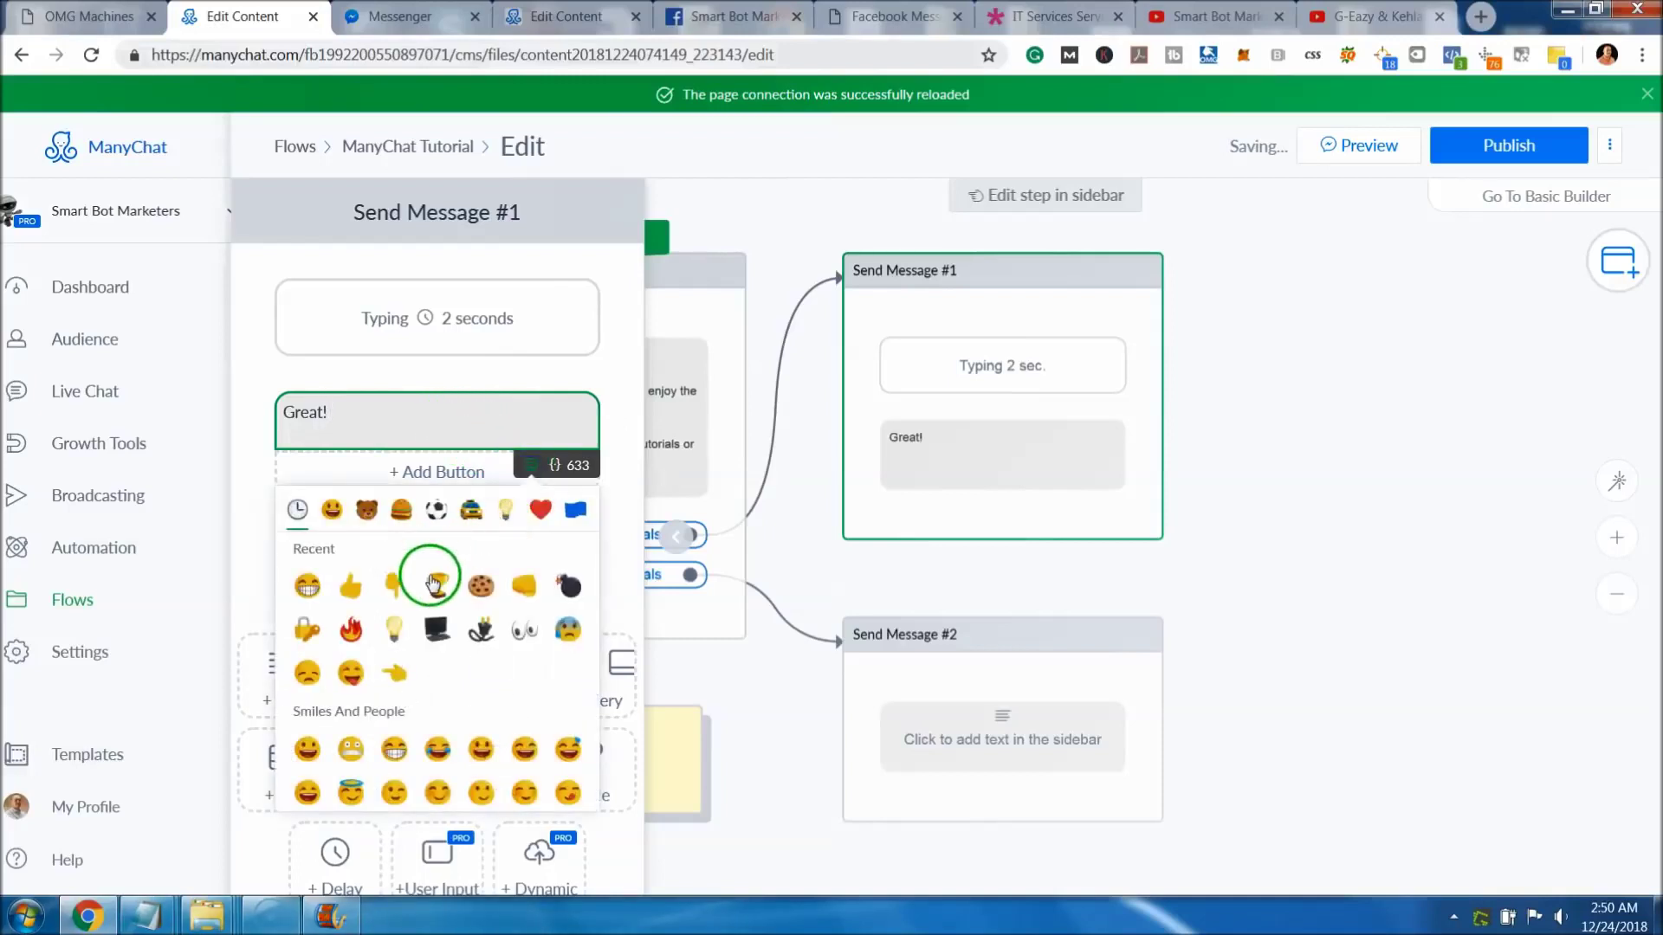
{"action": "left_click", "coordinate": [351, 586]}
On a new line, ask if they'd like to keep learning with short video content, then add a button.
{"action": "left_click", "coordinate": [389, 457]}
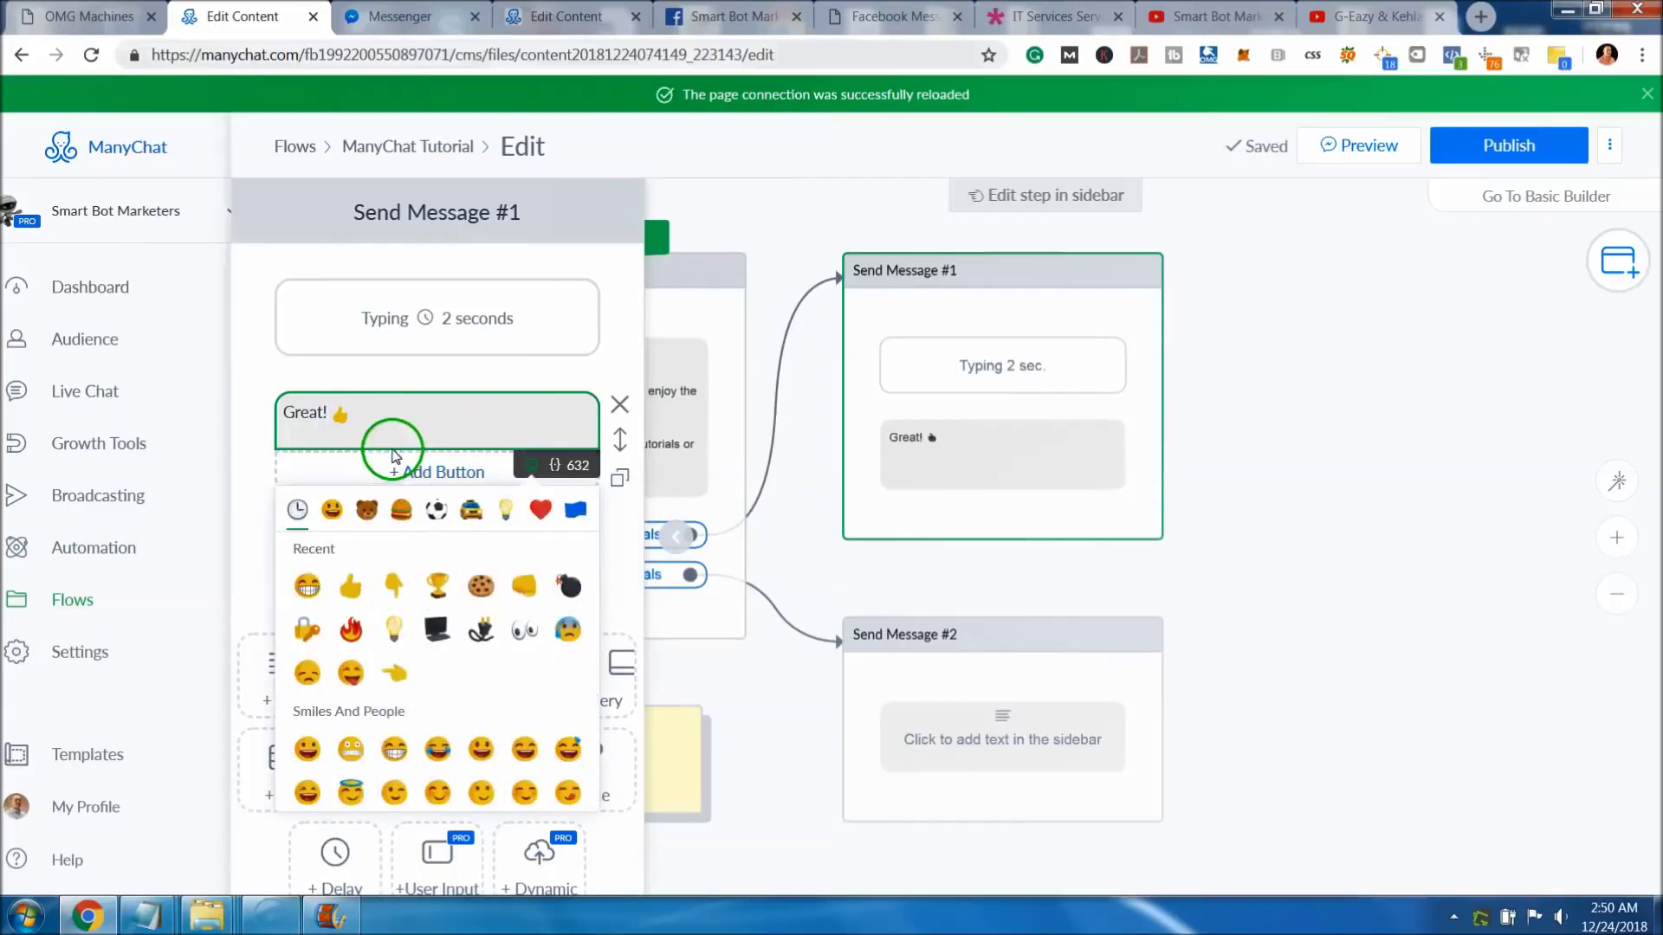
{"action": "key", "text": "Return"}
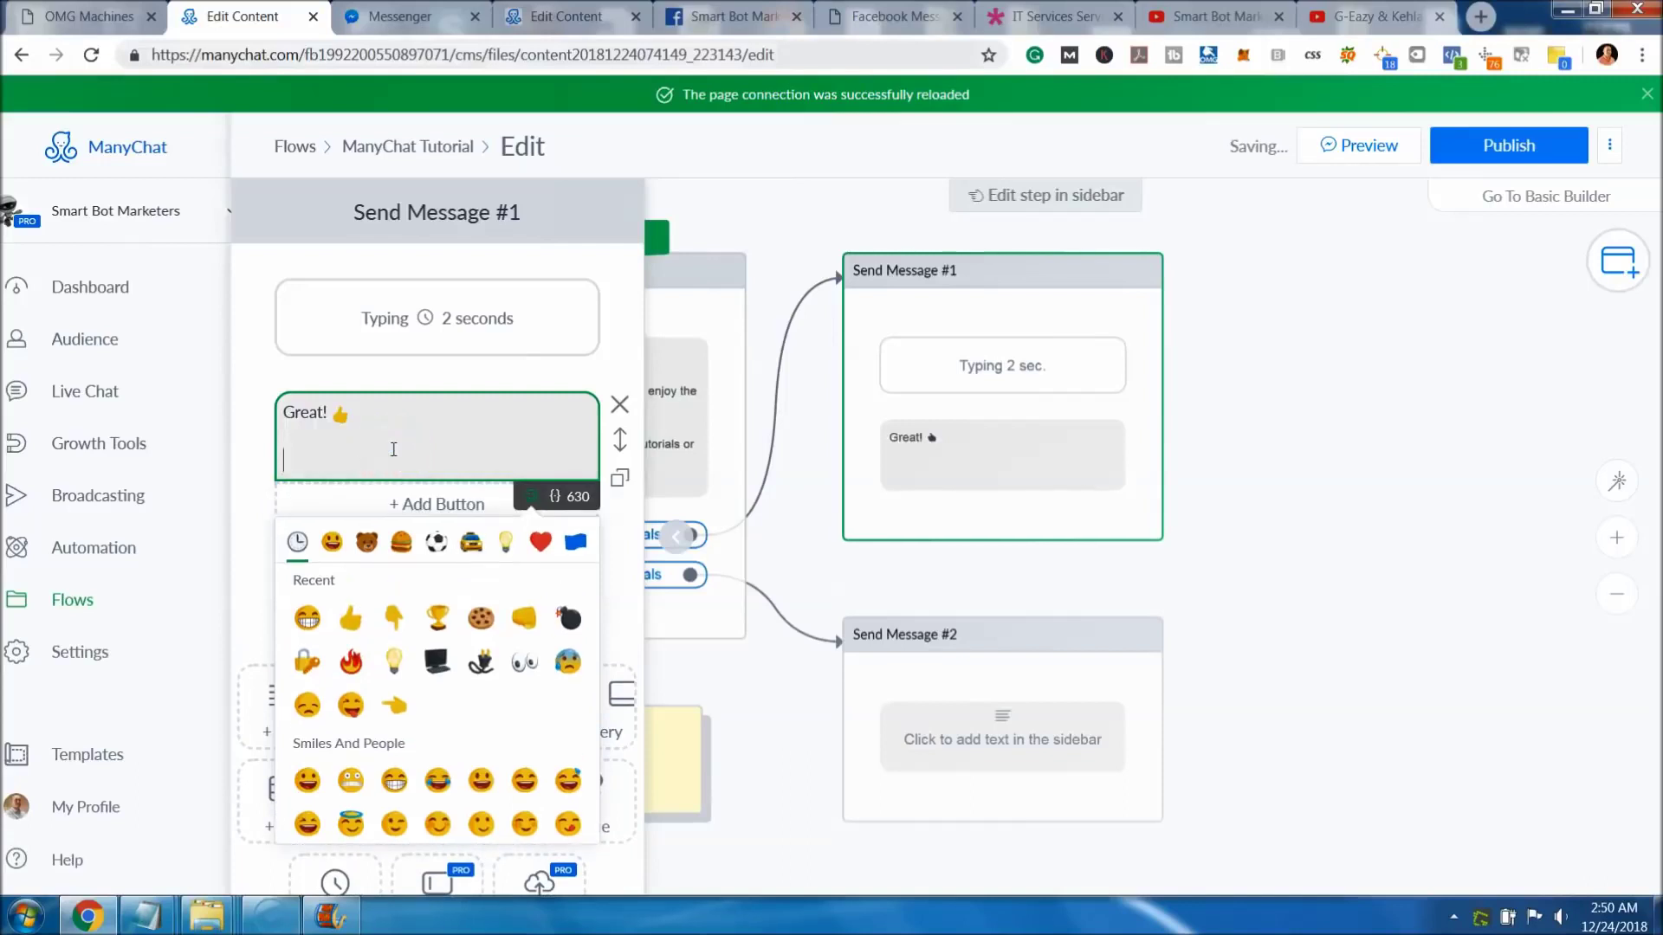
{"action": "type", "text": "Would like"}
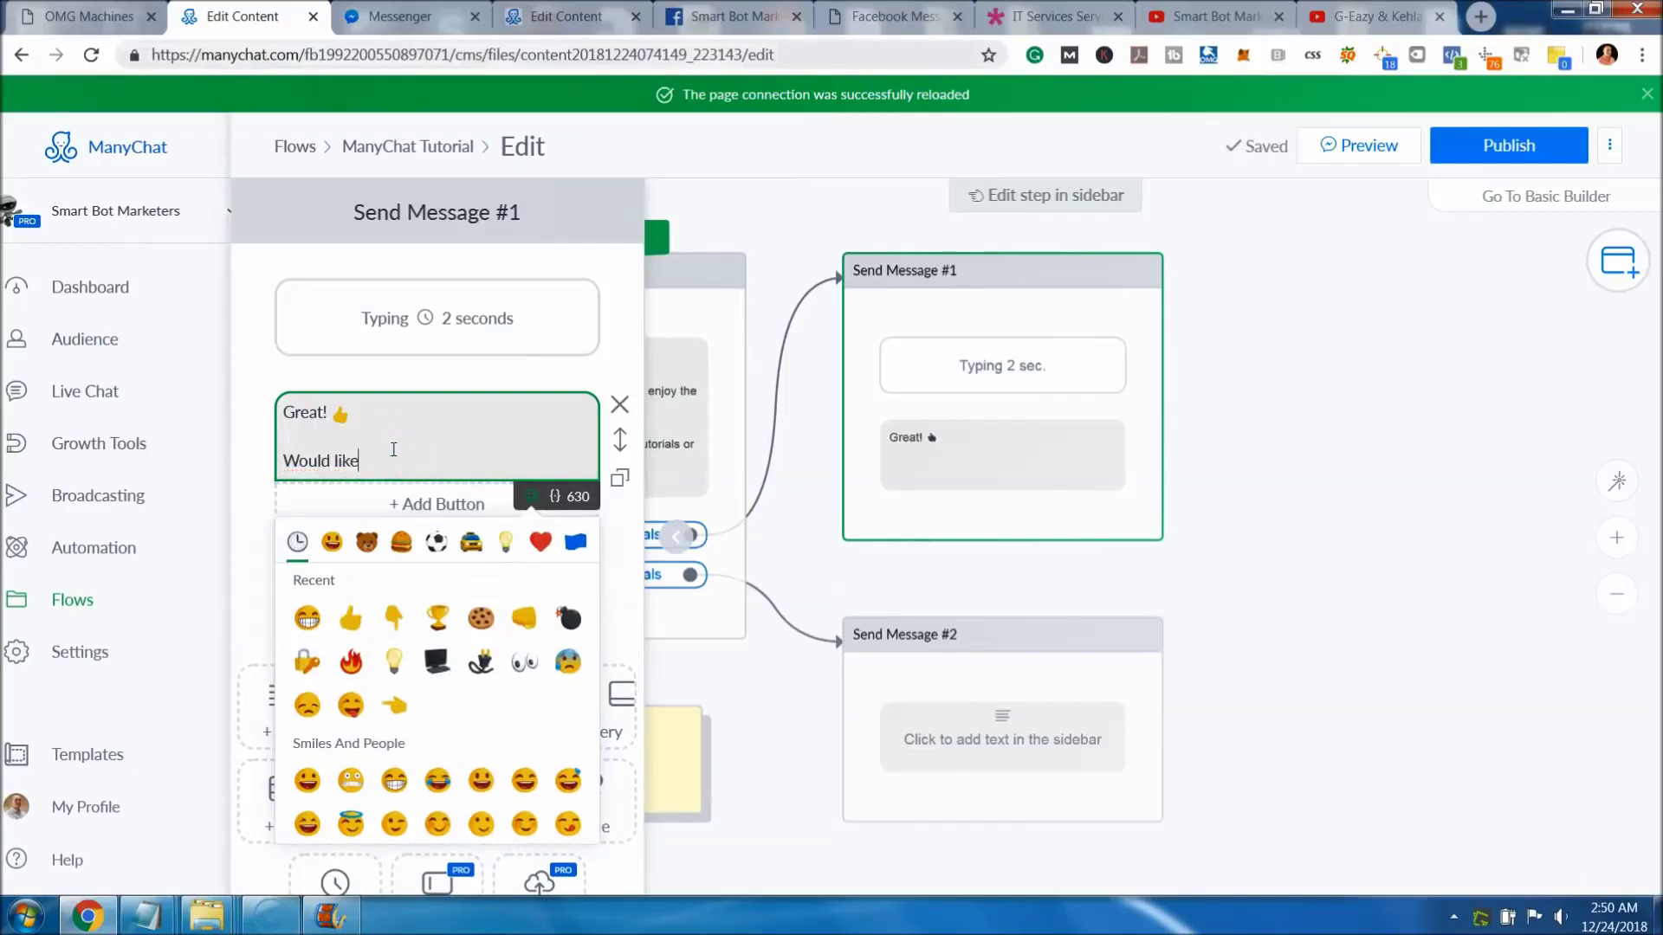
{"action": "type", "text": " to "}
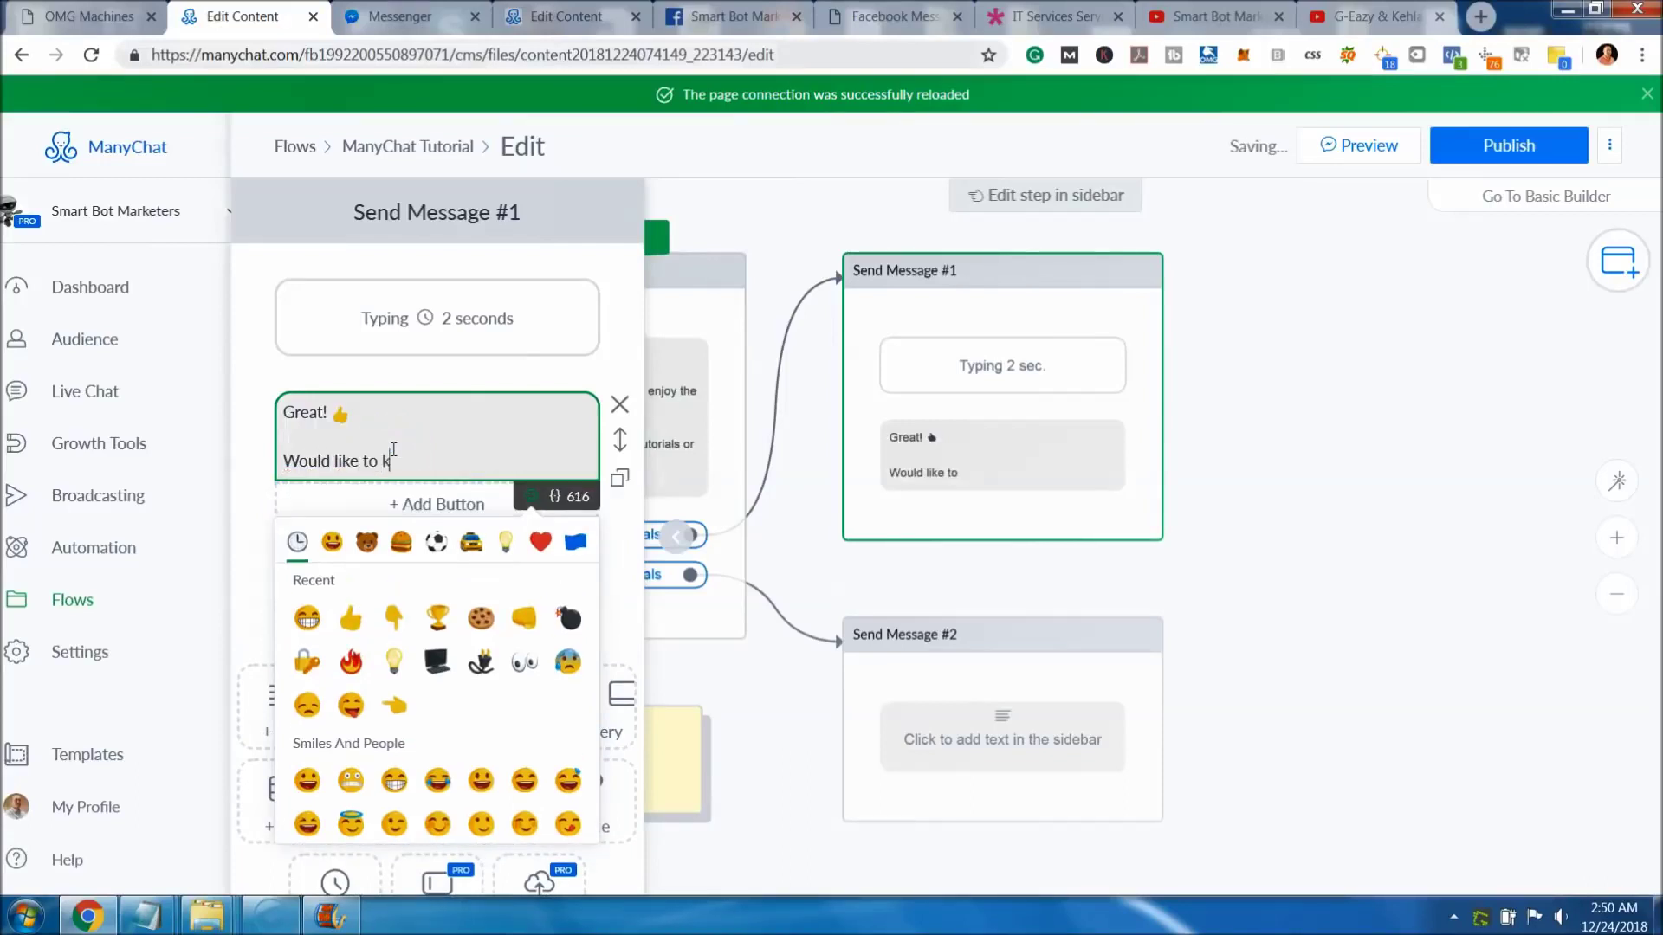
{"action": "type", "text": "know more and kee"}
{"action": "type", "text": "p lea"}
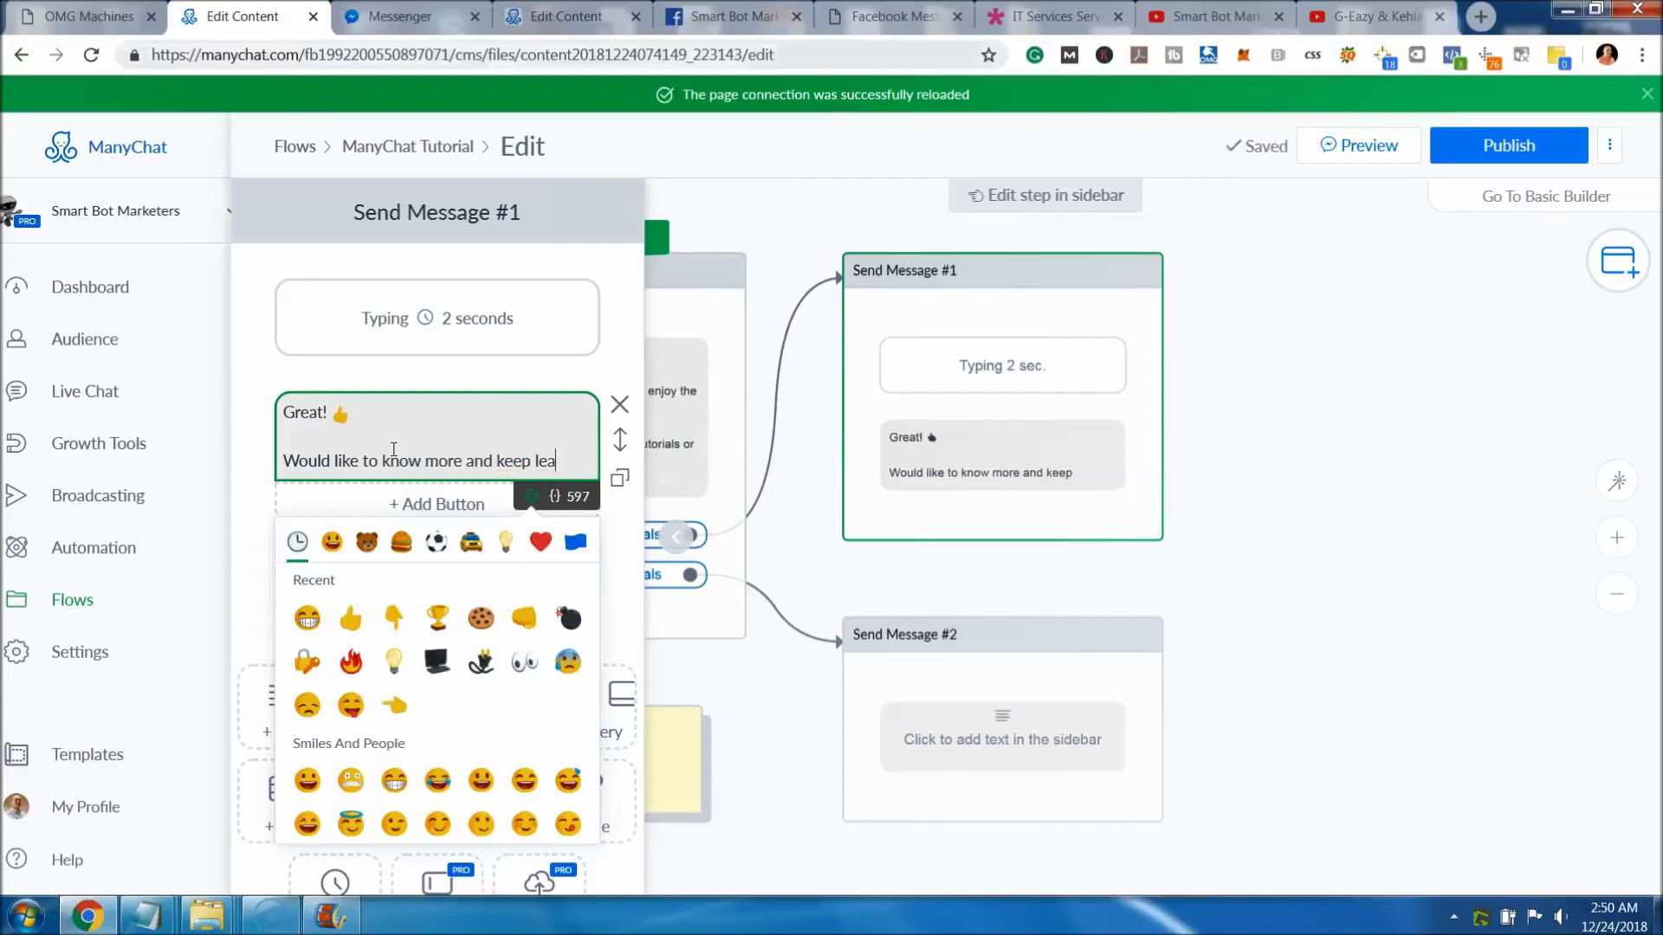
{"action": "type", "text": "rning with"}
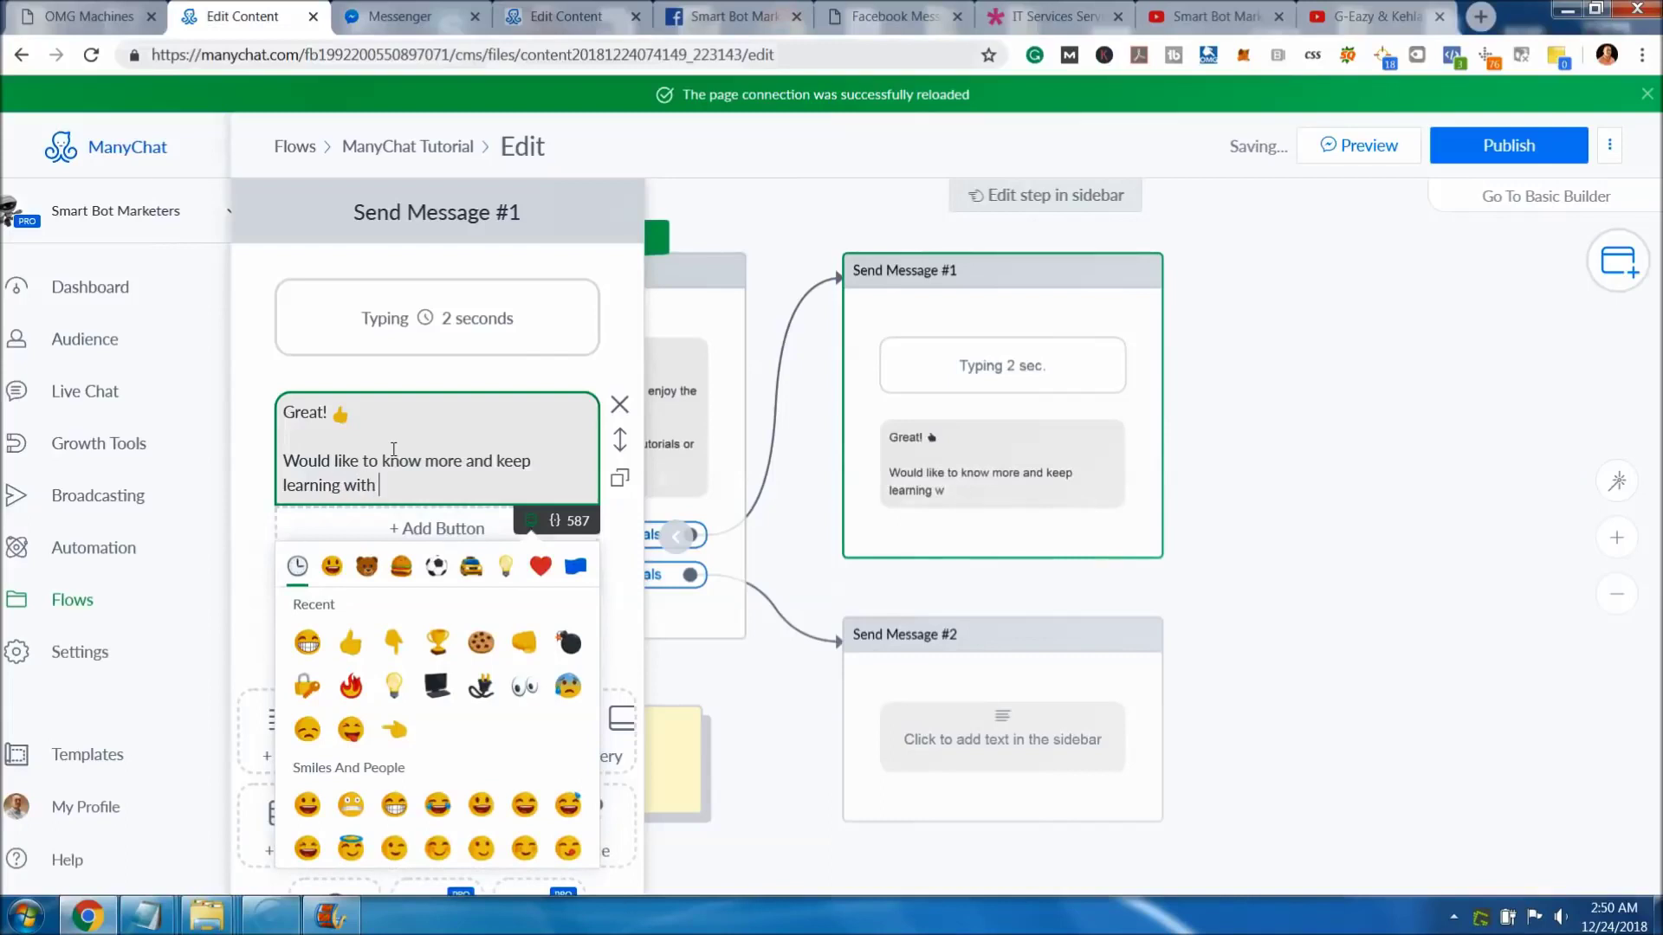
{"action": "type", "text": " short video content?"}
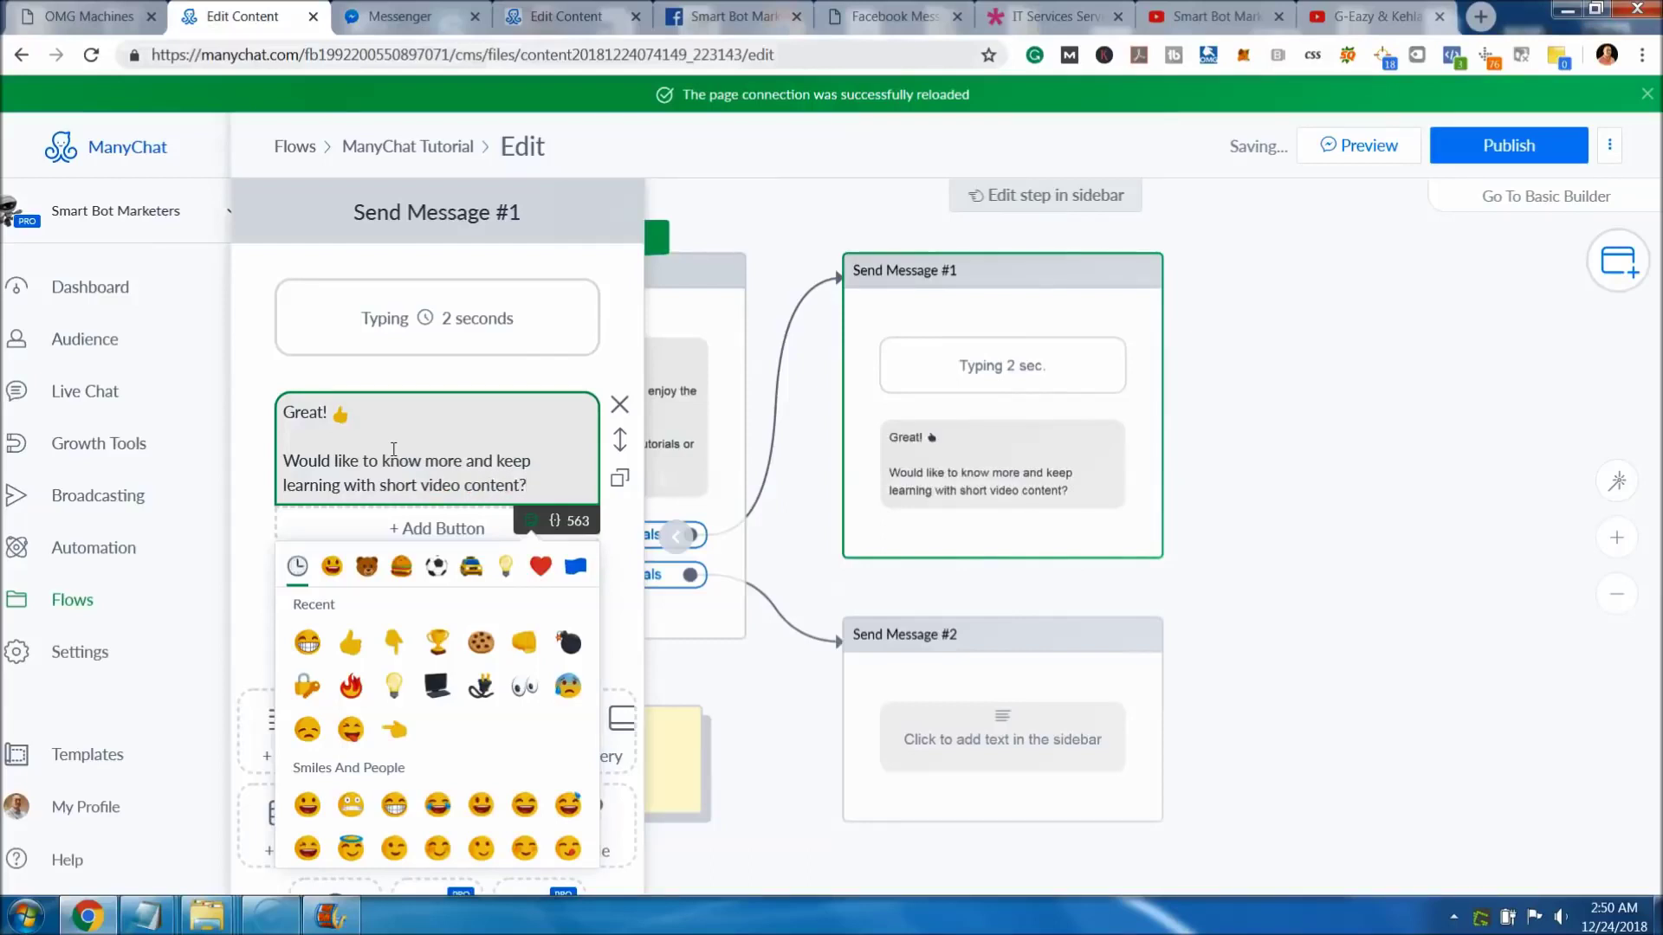
{"action": "left_click", "coordinate": [619, 606]}
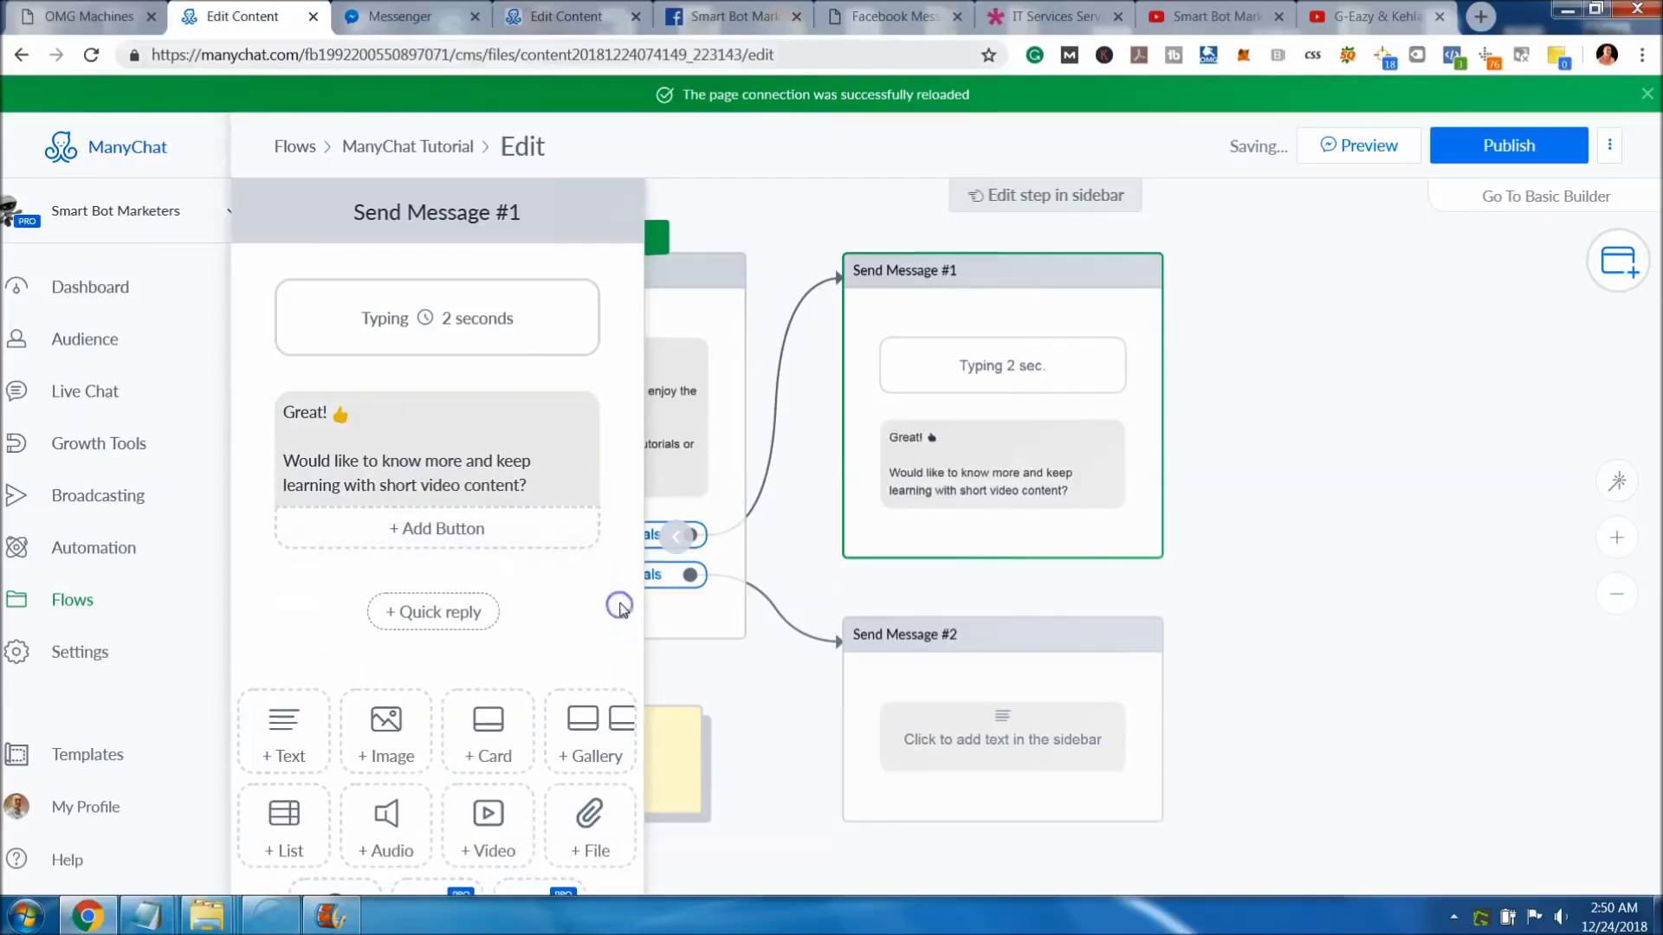
{"action": "left_click", "coordinate": [465, 532]}
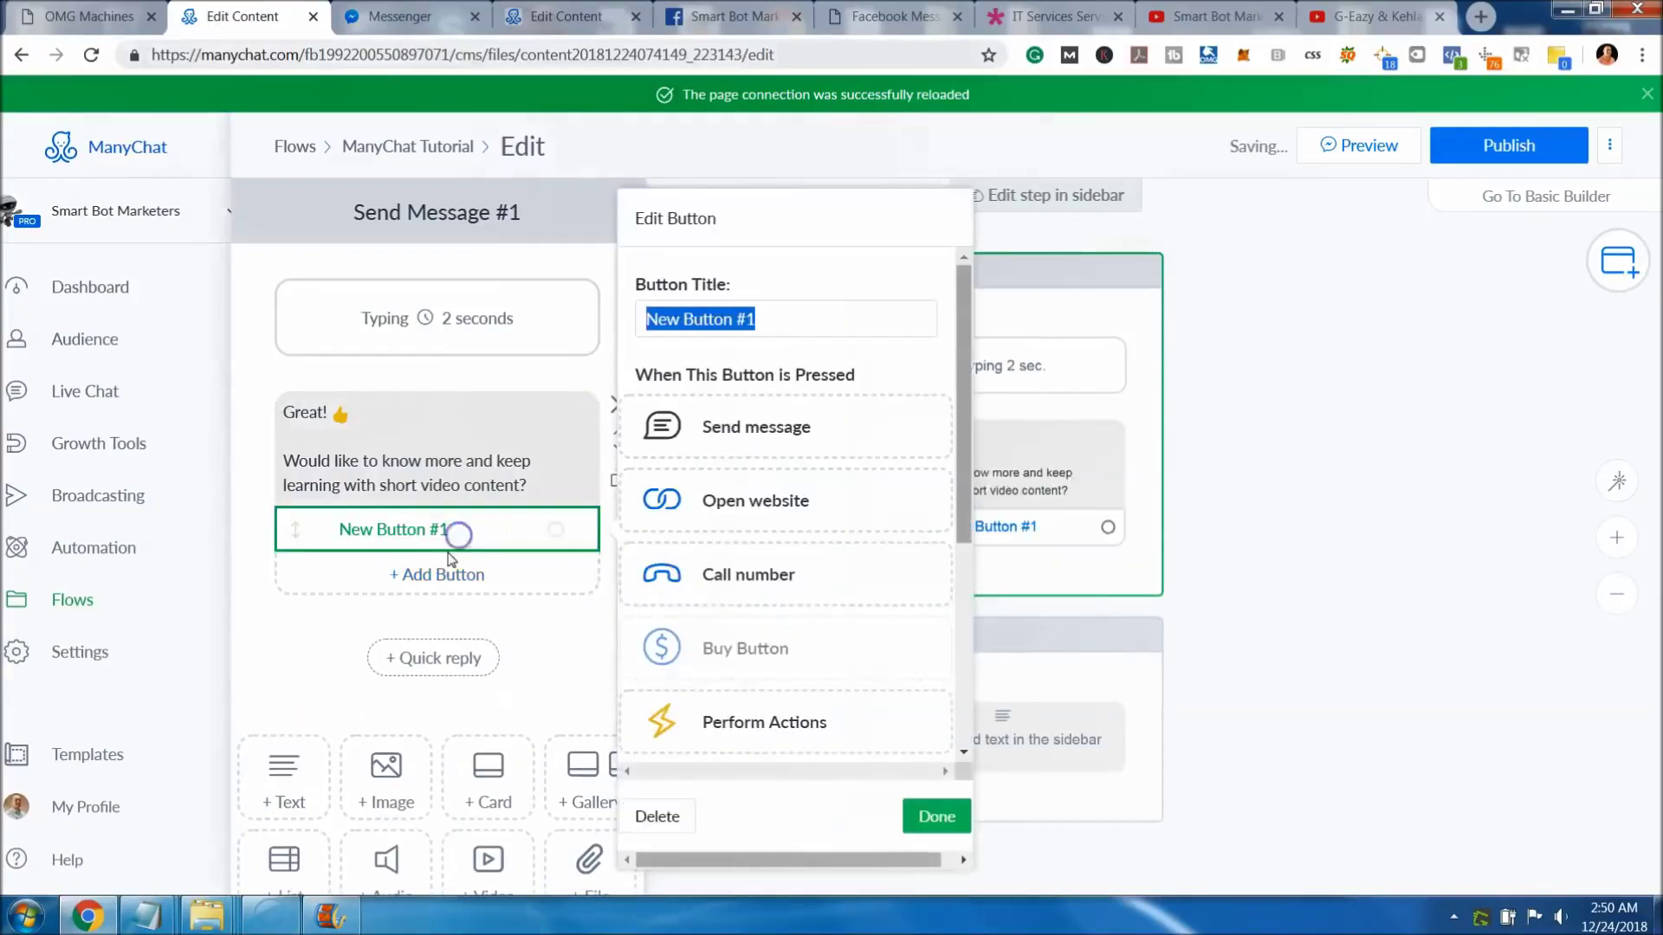
Name the first button Yes, have it perform actions, and place its Actions step beside the message.
{"action": "key", "text": "BackSpace"}
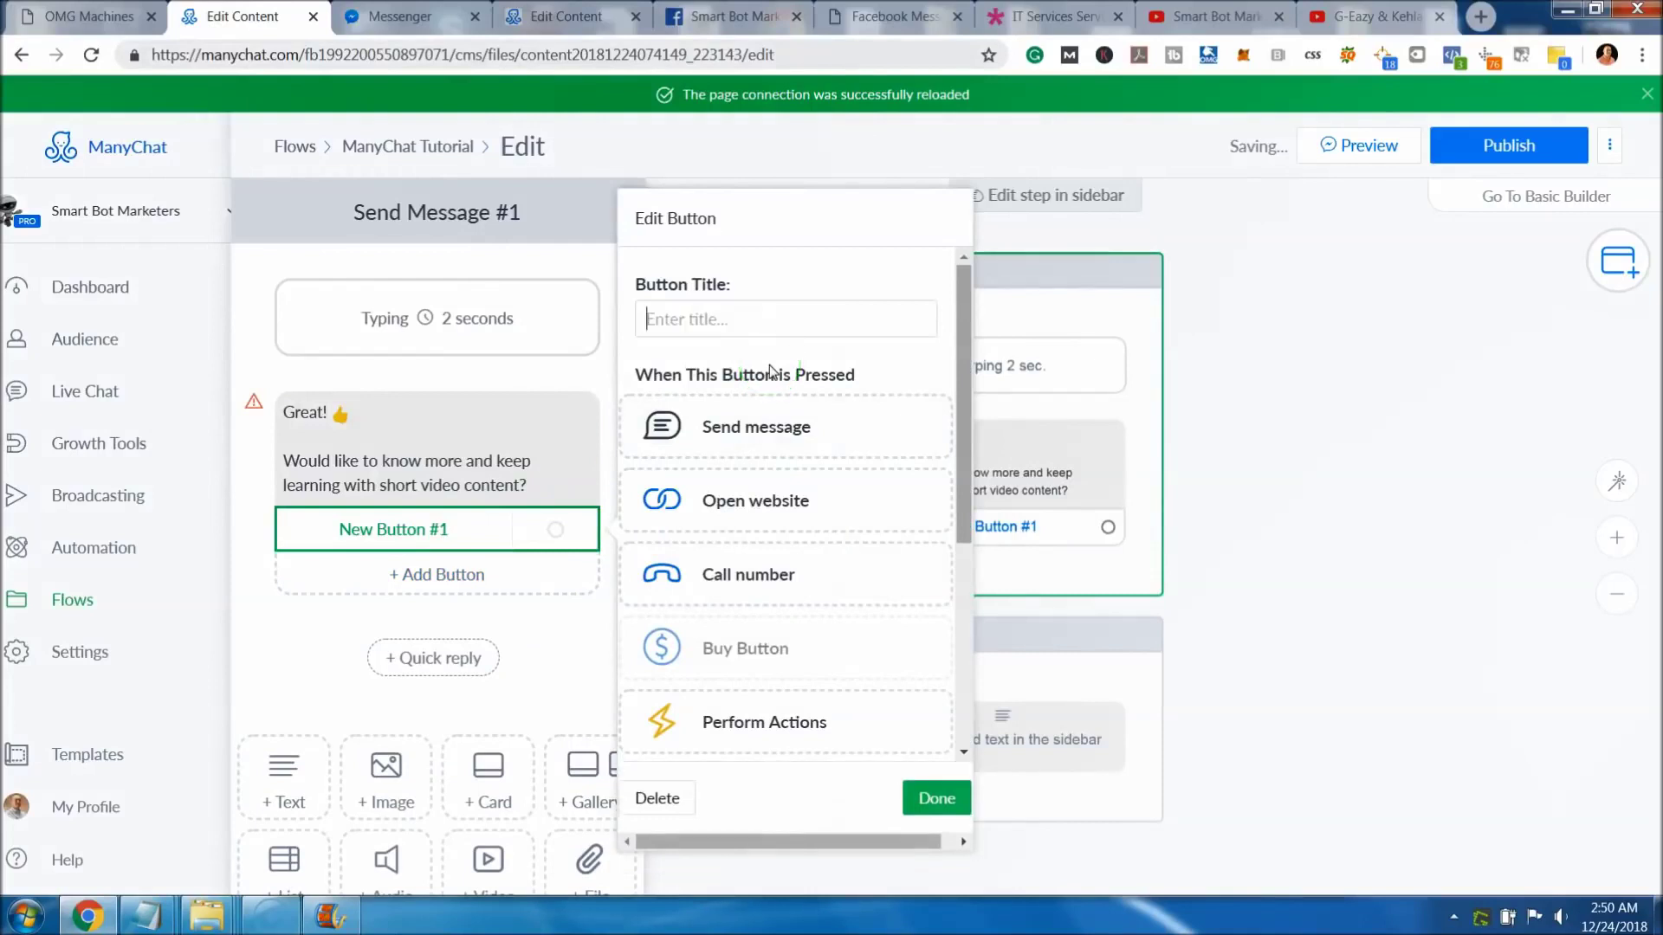
{"action": "type", "text": "Yes"}
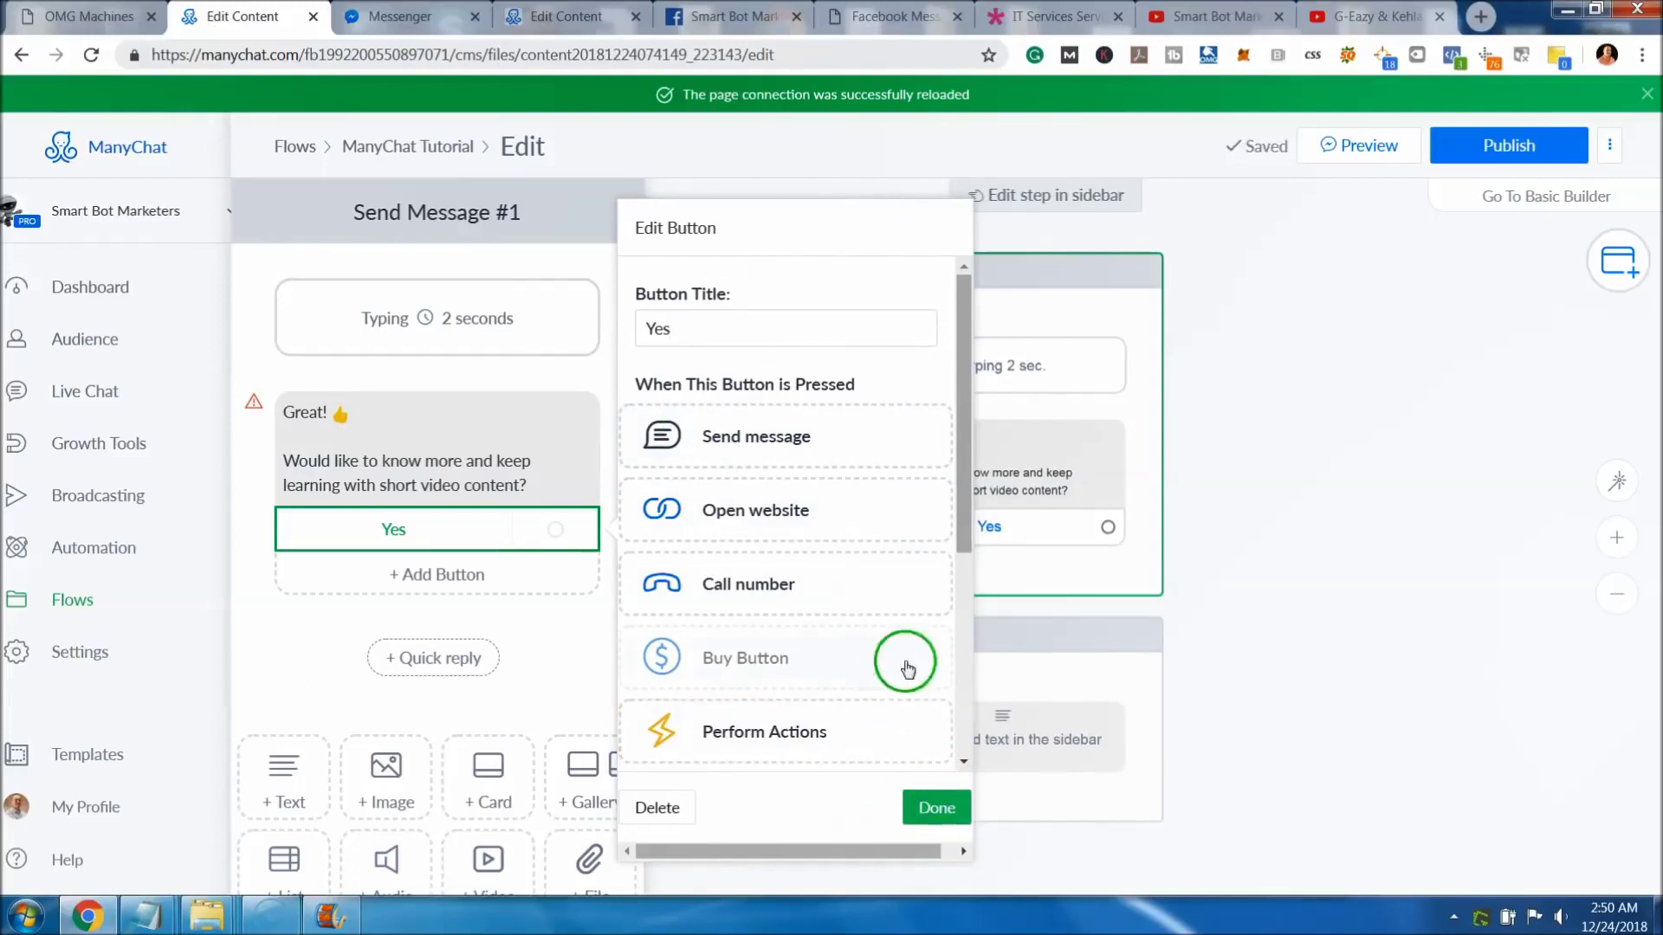
{"action": "scroll", "coordinate": [964, 526], "scroll_direction": "down", "scroll_amount": 1}
{"action": "left_click", "coordinate": [850, 683]}
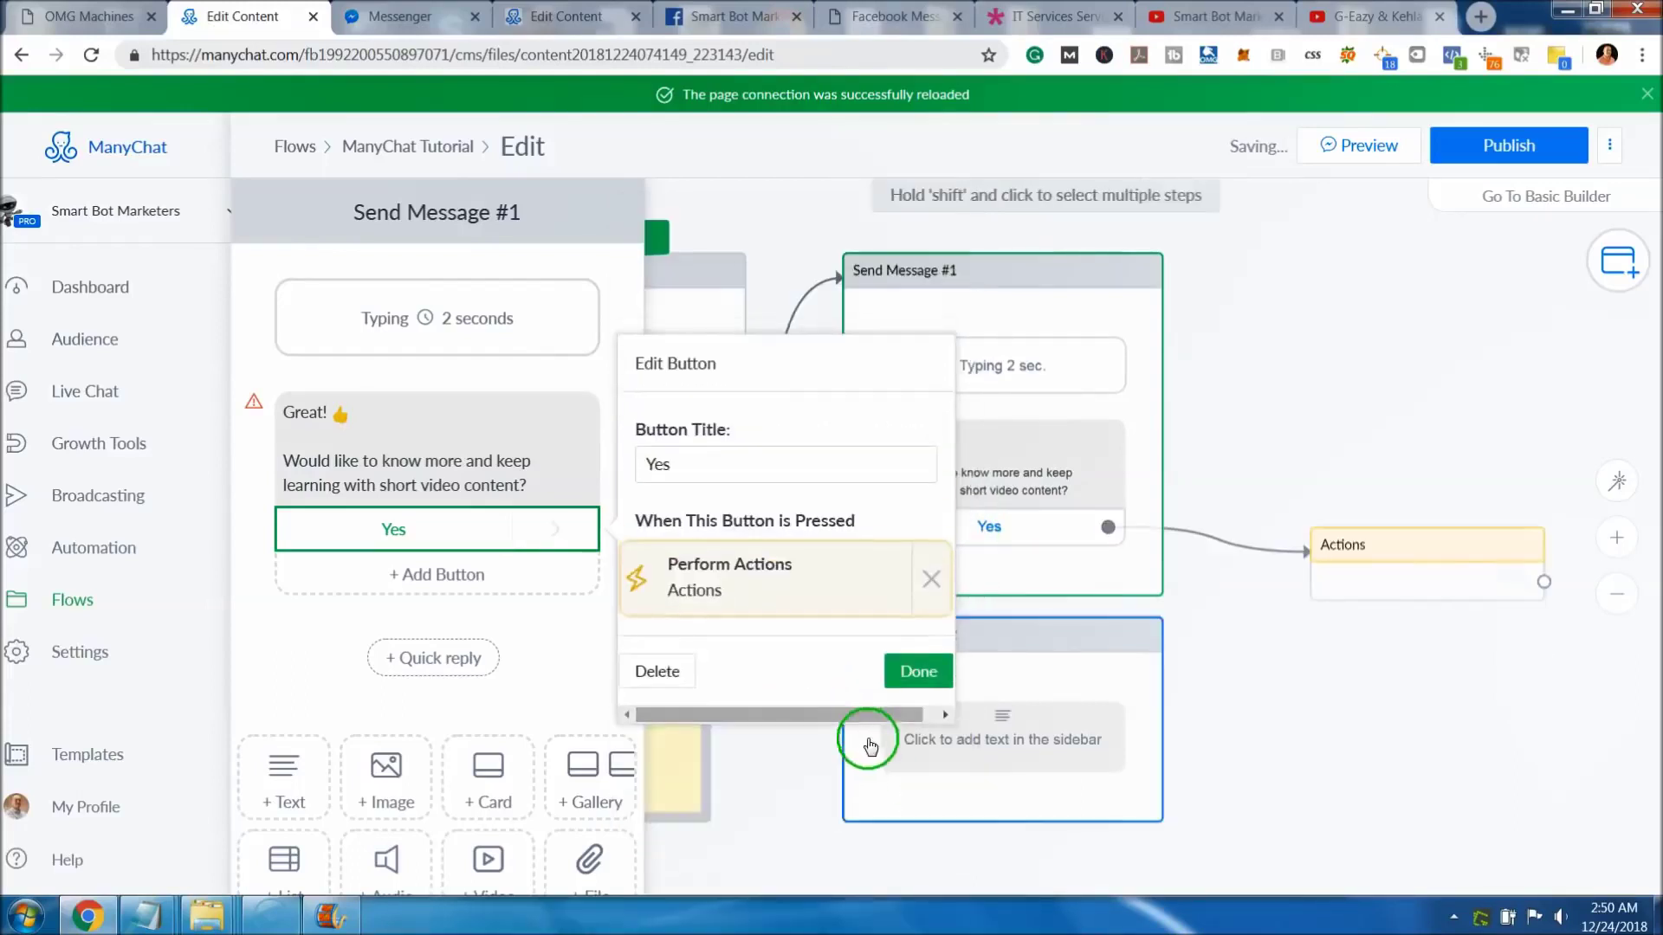
{"action": "left_click", "coordinate": [917, 669]}
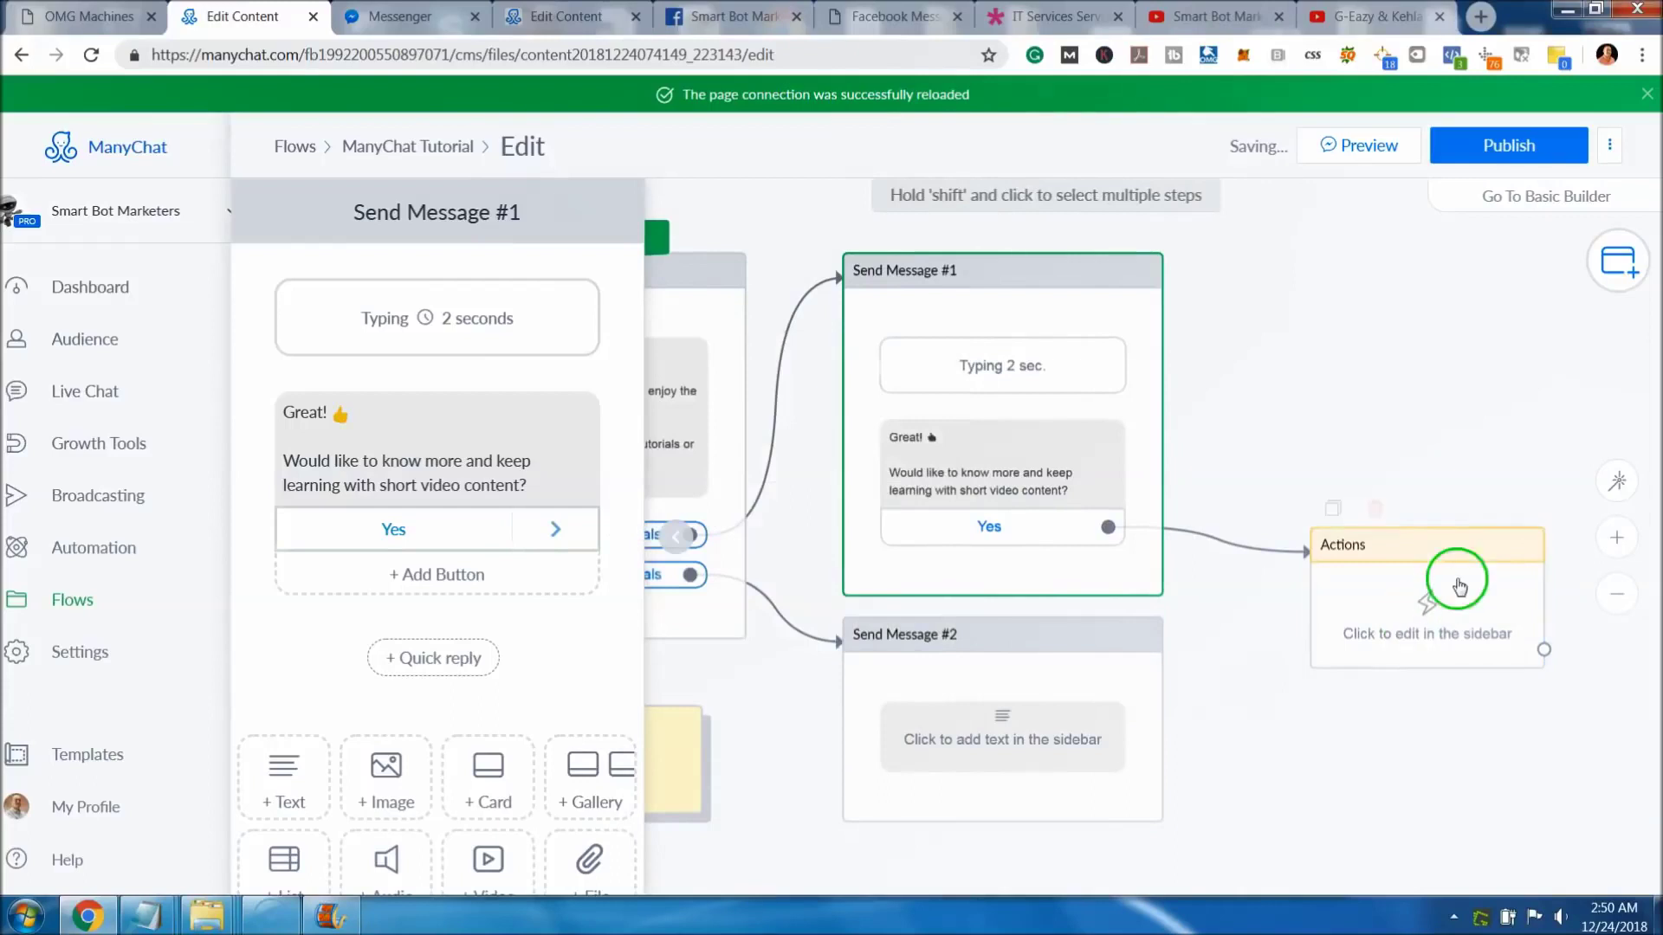
{"action": "left_click_drag", "start_coordinate": [1459, 587], "coordinate": [1397, 288]}
Add a No button triggering Actions #1, positioned directly under the first Actions step.
{"action": "left_click", "coordinate": [452, 574]}
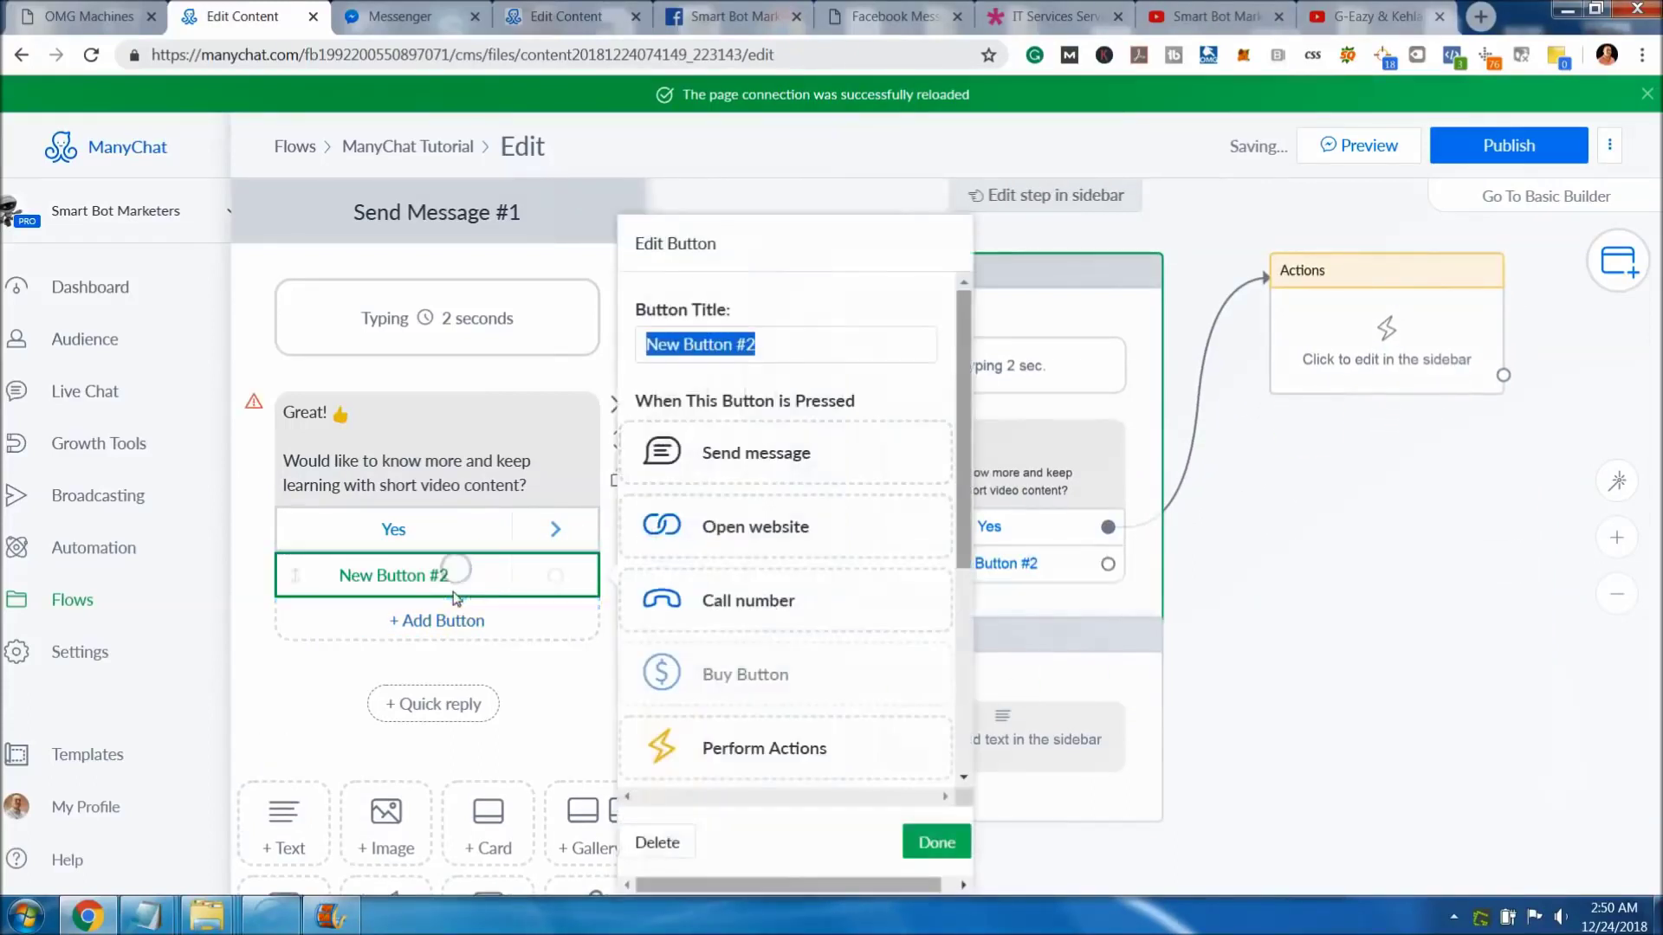
{"action": "key", "text": "BackSpace"}
{"action": "type", "text": "No"}
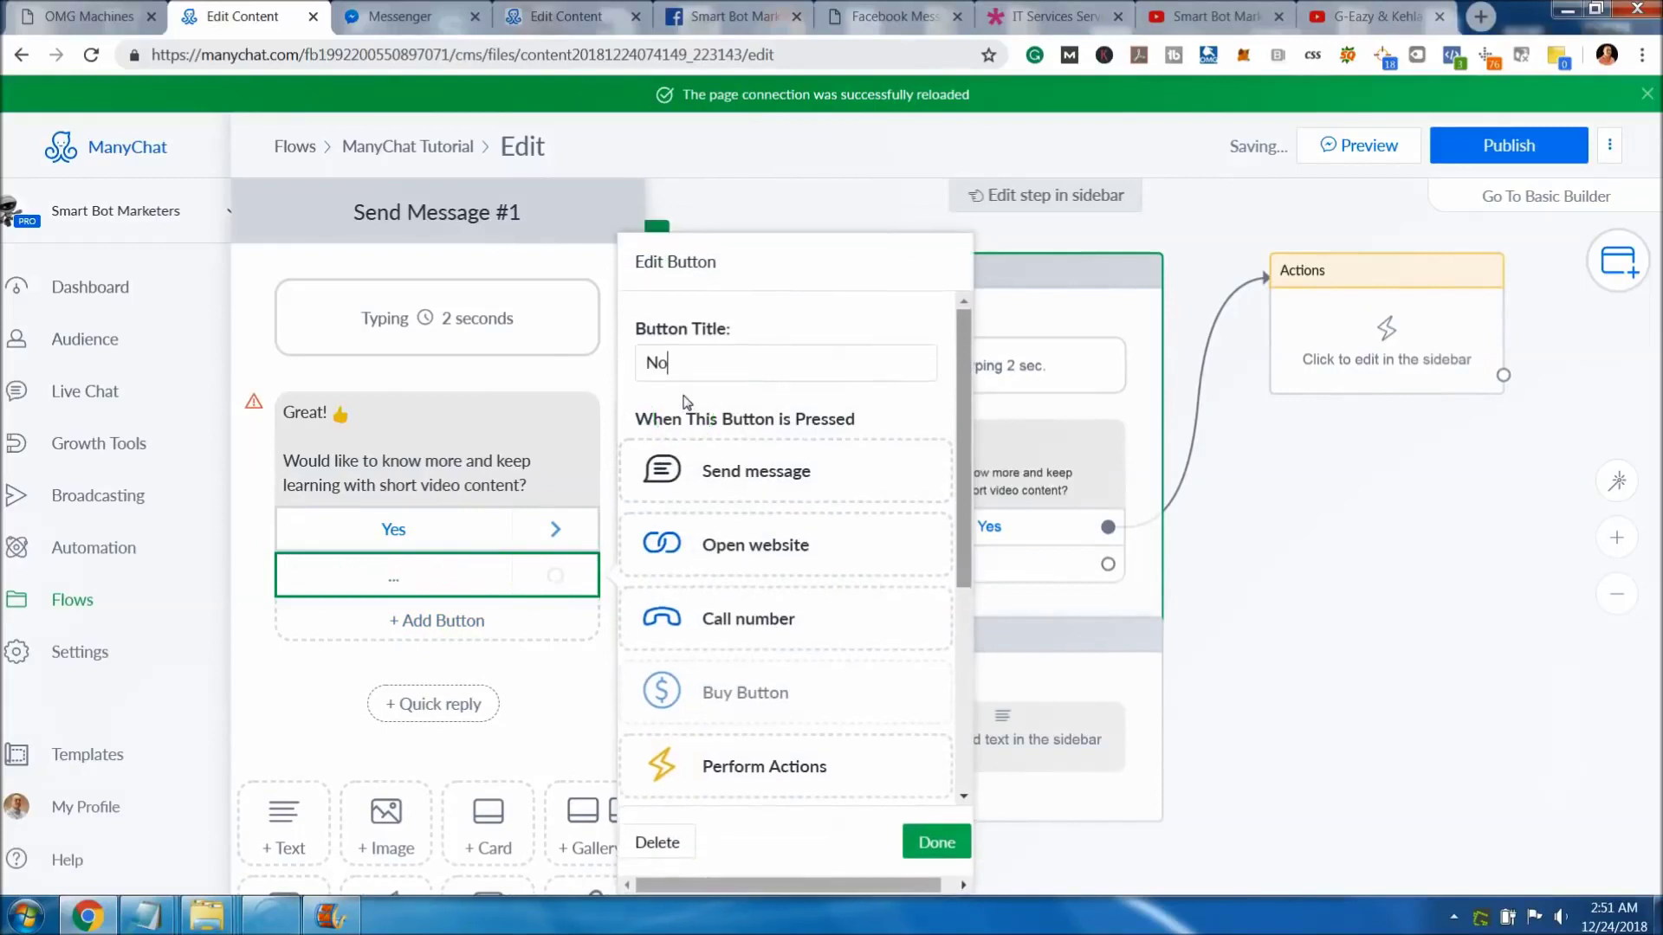
{"action": "left_click", "coordinate": [837, 779]}
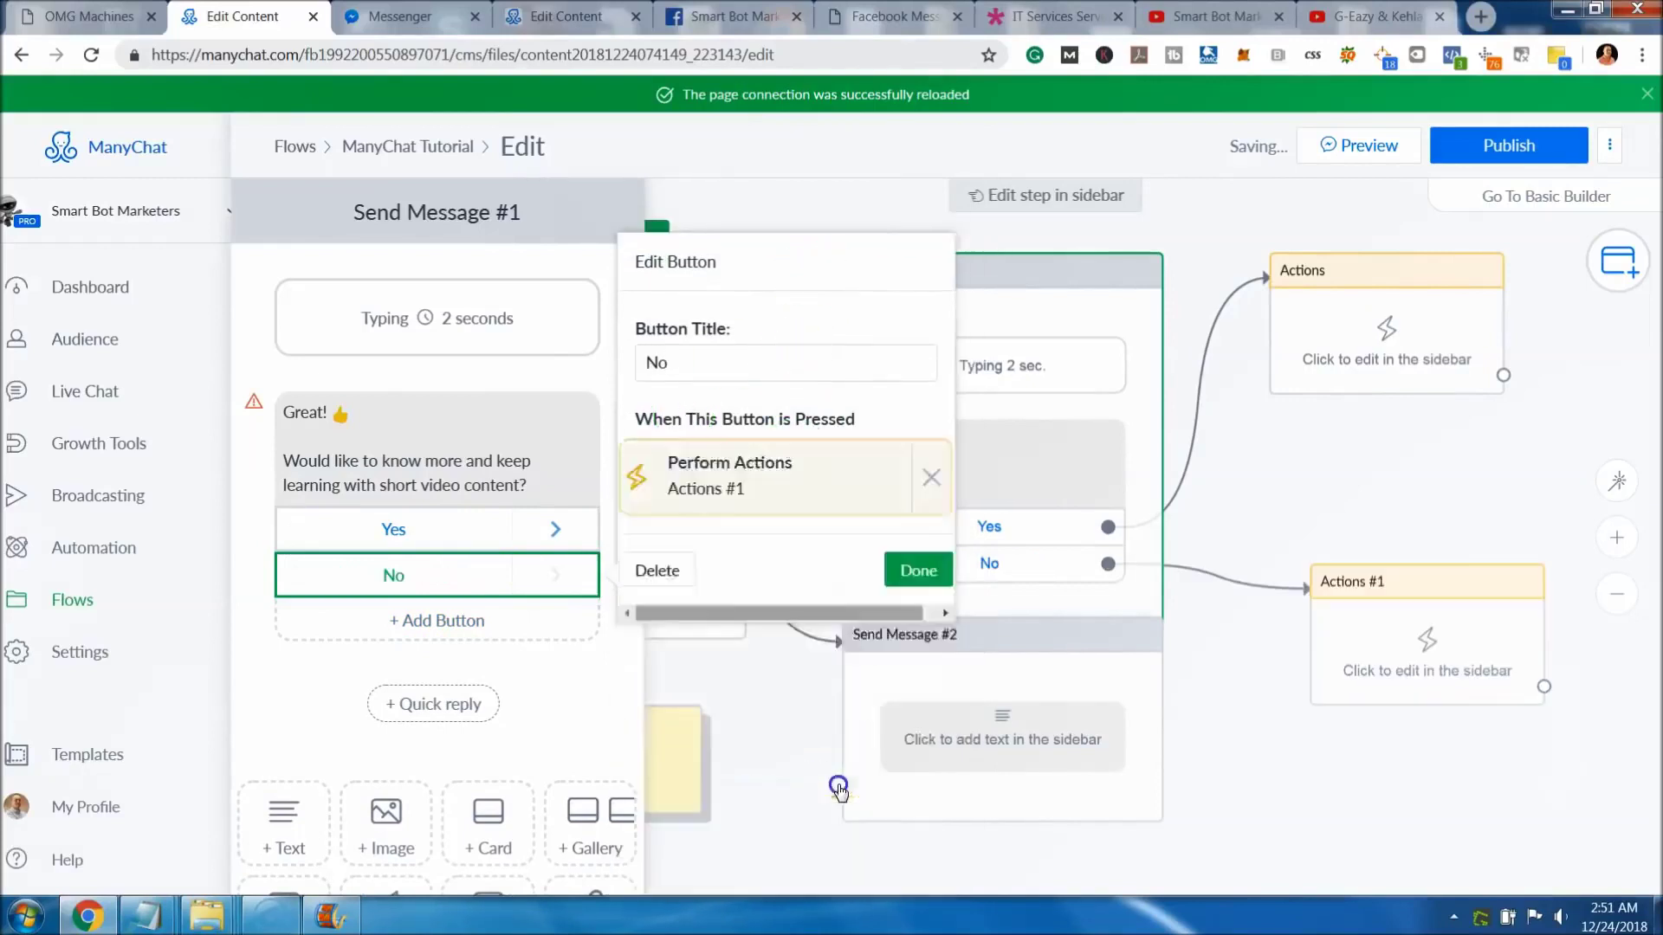
{"action": "left_click", "coordinate": [918, 717]}
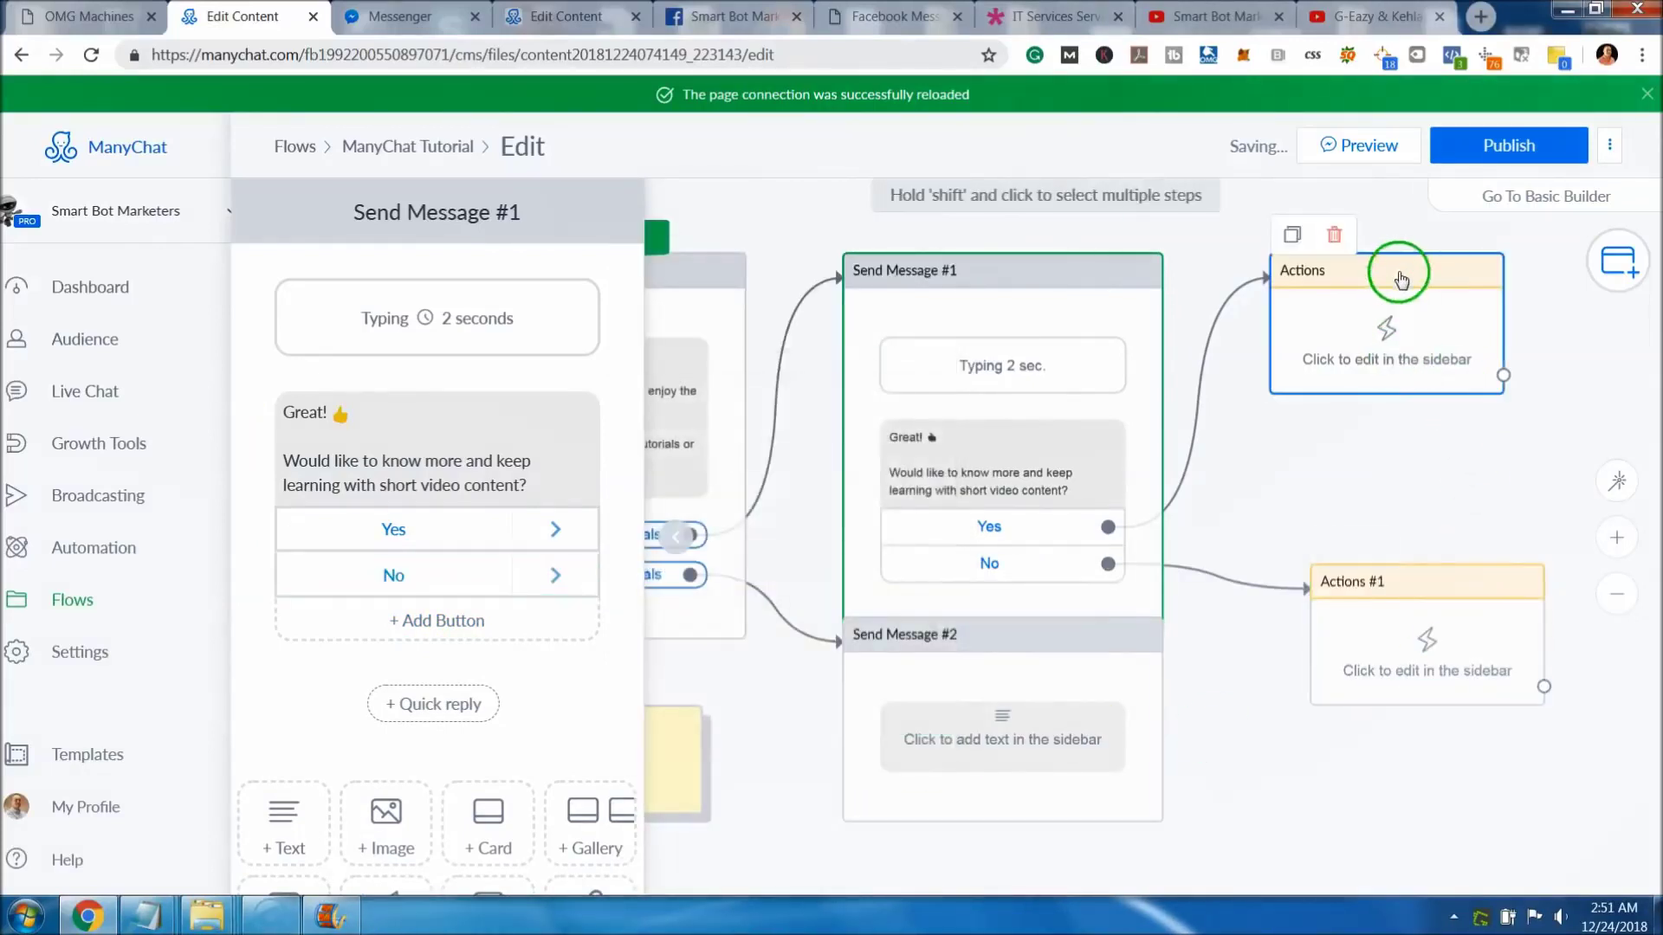
{"action": "left_click_drag", "start_coordinate": [1412, 582], "coordinate": [1372, 453]}
Add a tag action to the Yes Actions step, creating a new tag 'Quick Tutorials'.
{"action": "left_click", "coordinate": [1344, 327]}
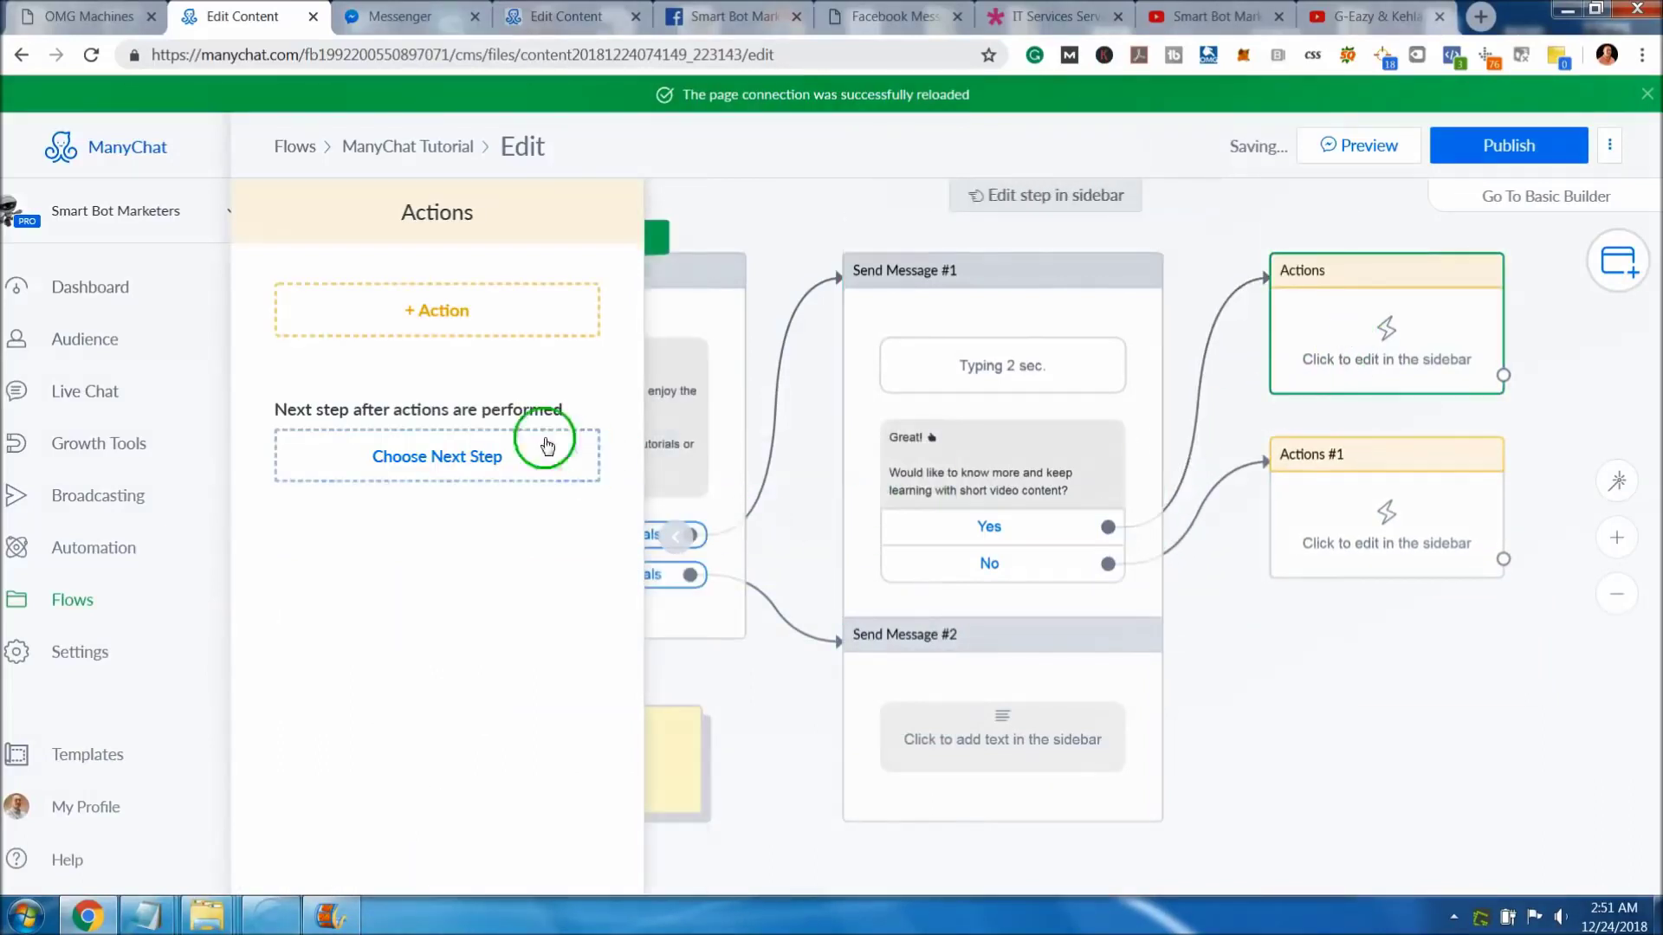
{"action": "left_click", "coordinate": [481, 306]}
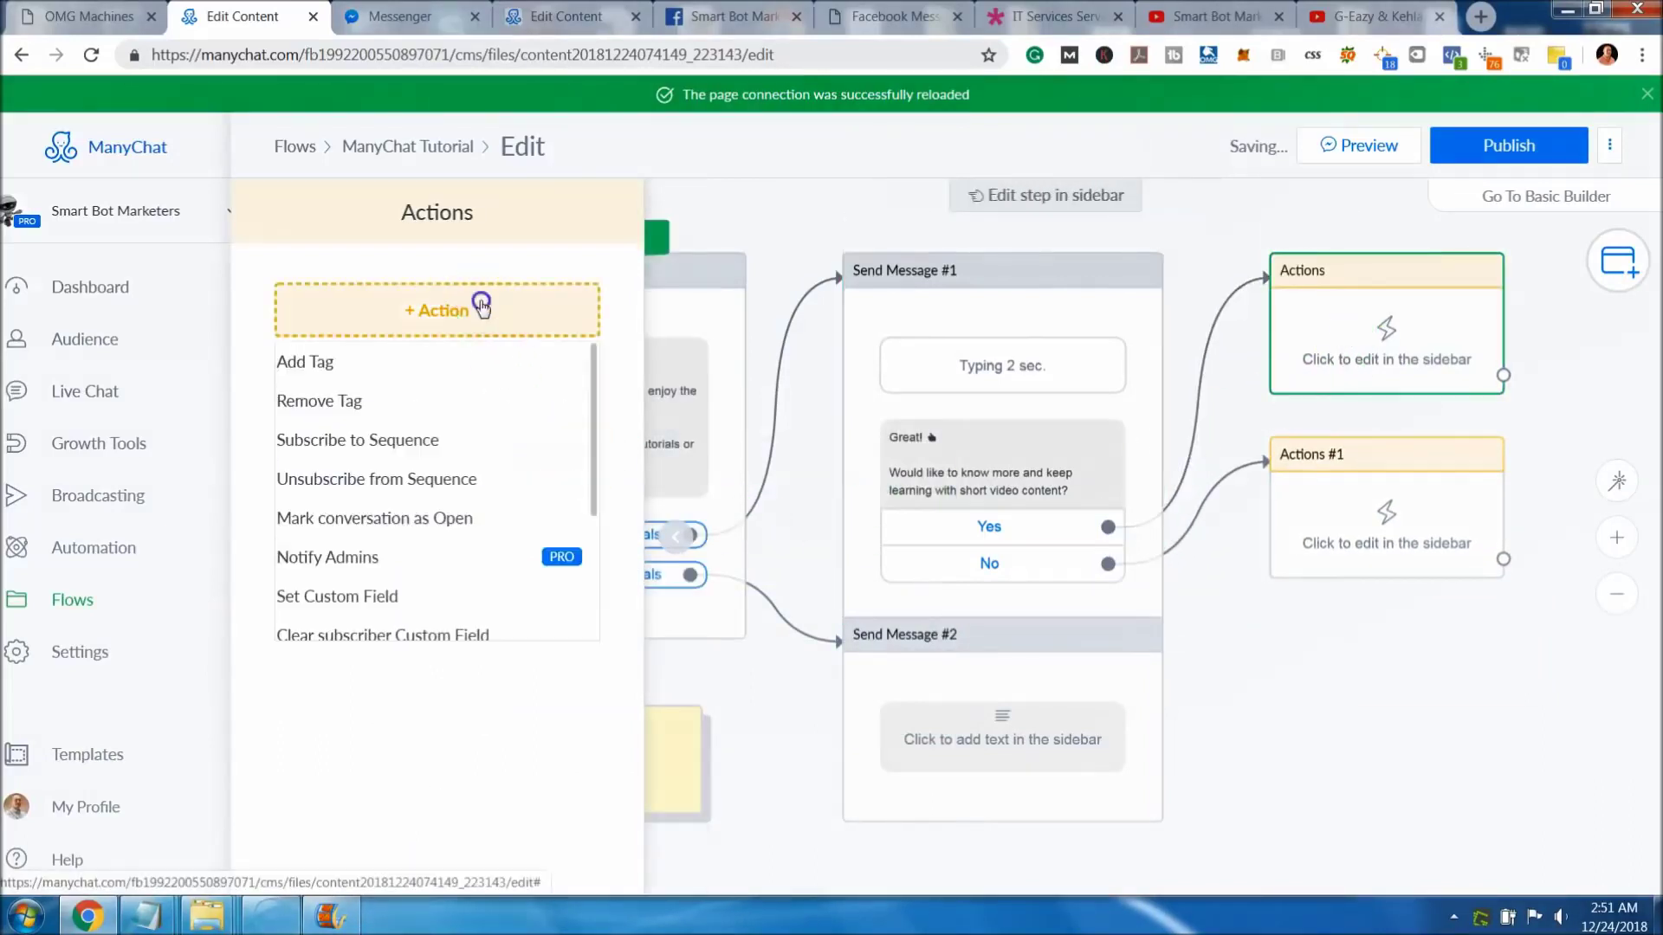
{"action": "left_click", "coordinate": [413, 360]}
{"action": "left_click", "coordinate": [410, 332]}
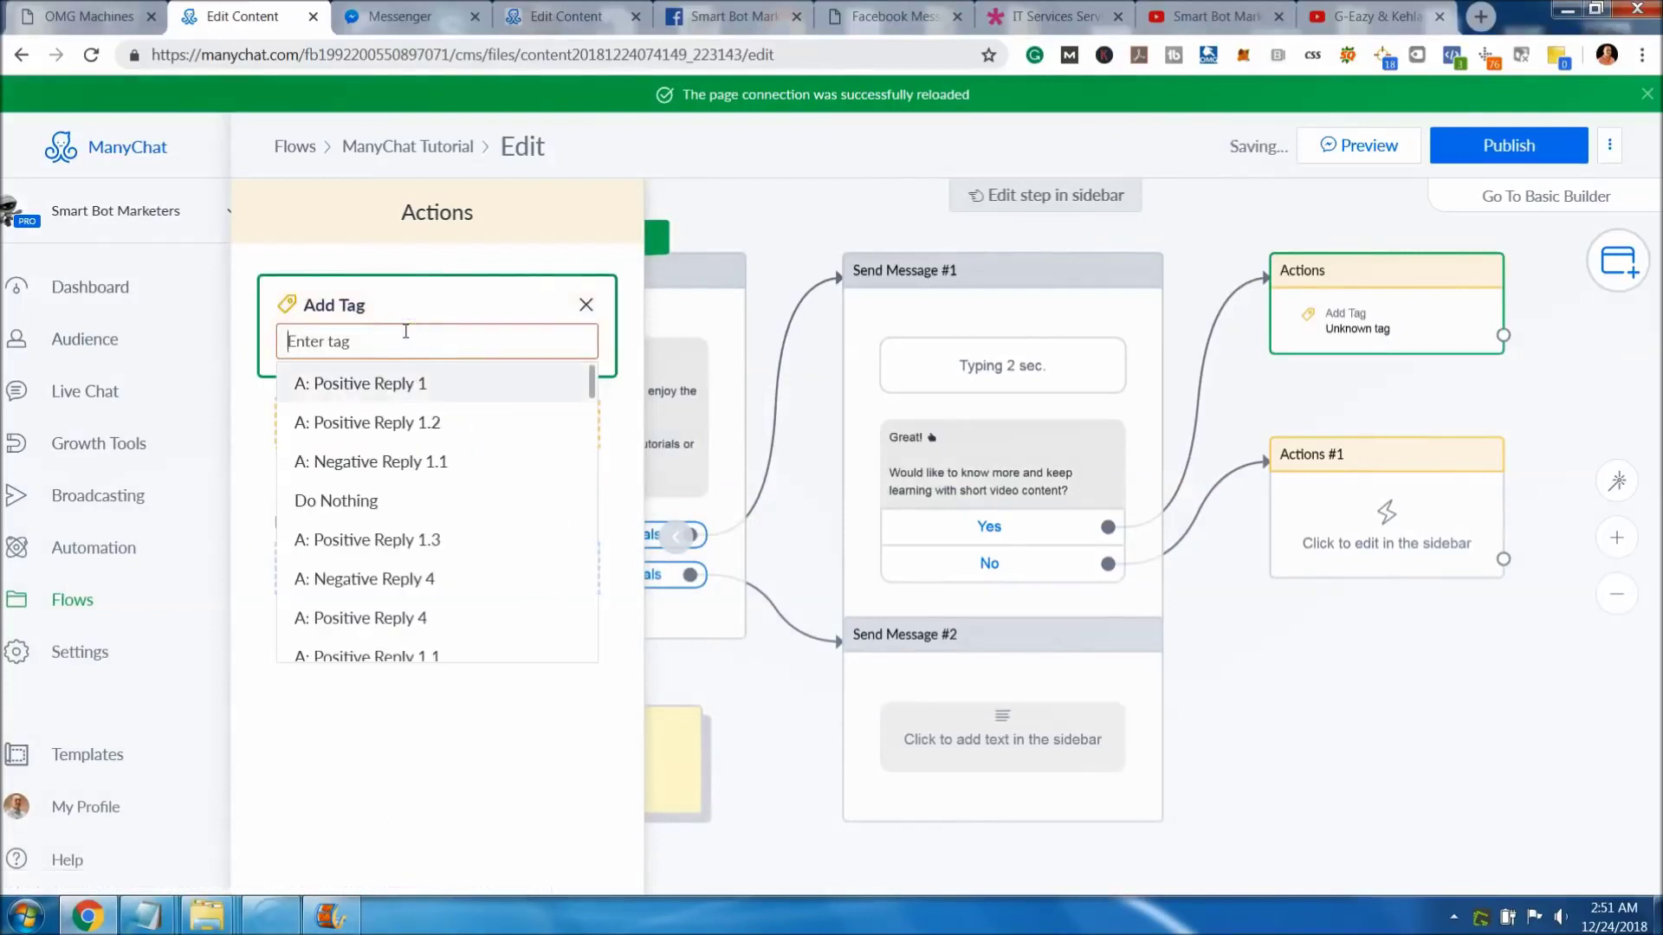
{"action": "type", "text": "Quick Tutorials"}
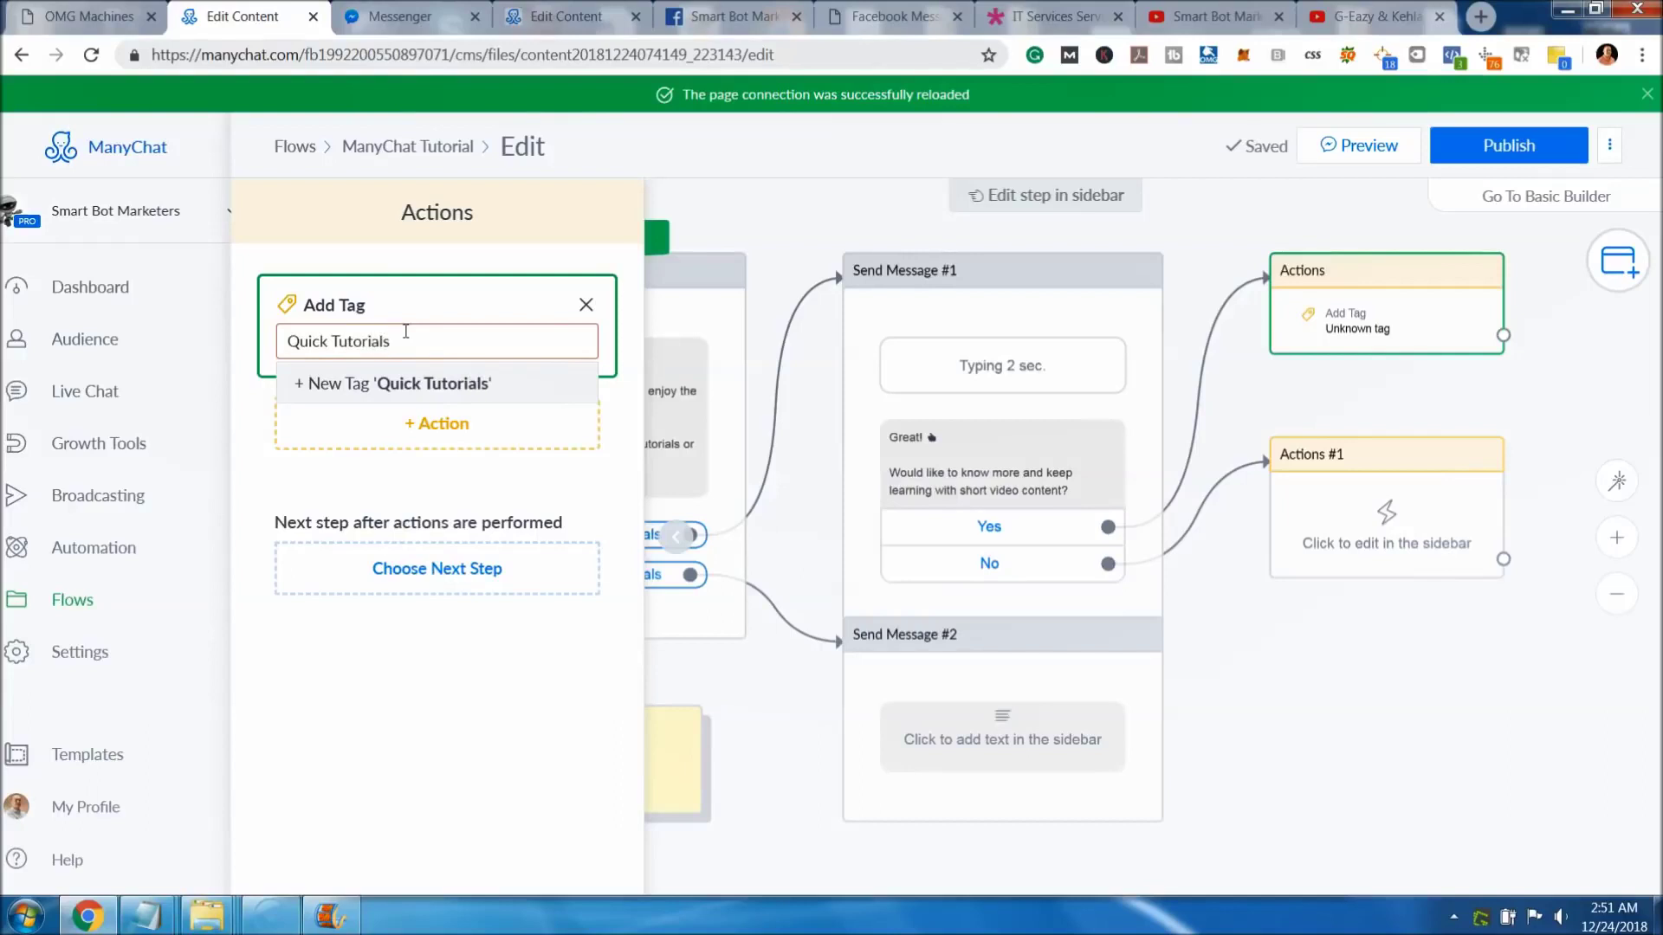
{"action": "key", "text": "Return"}
{"action": "left_click", "coordinate": [1256, 751]}
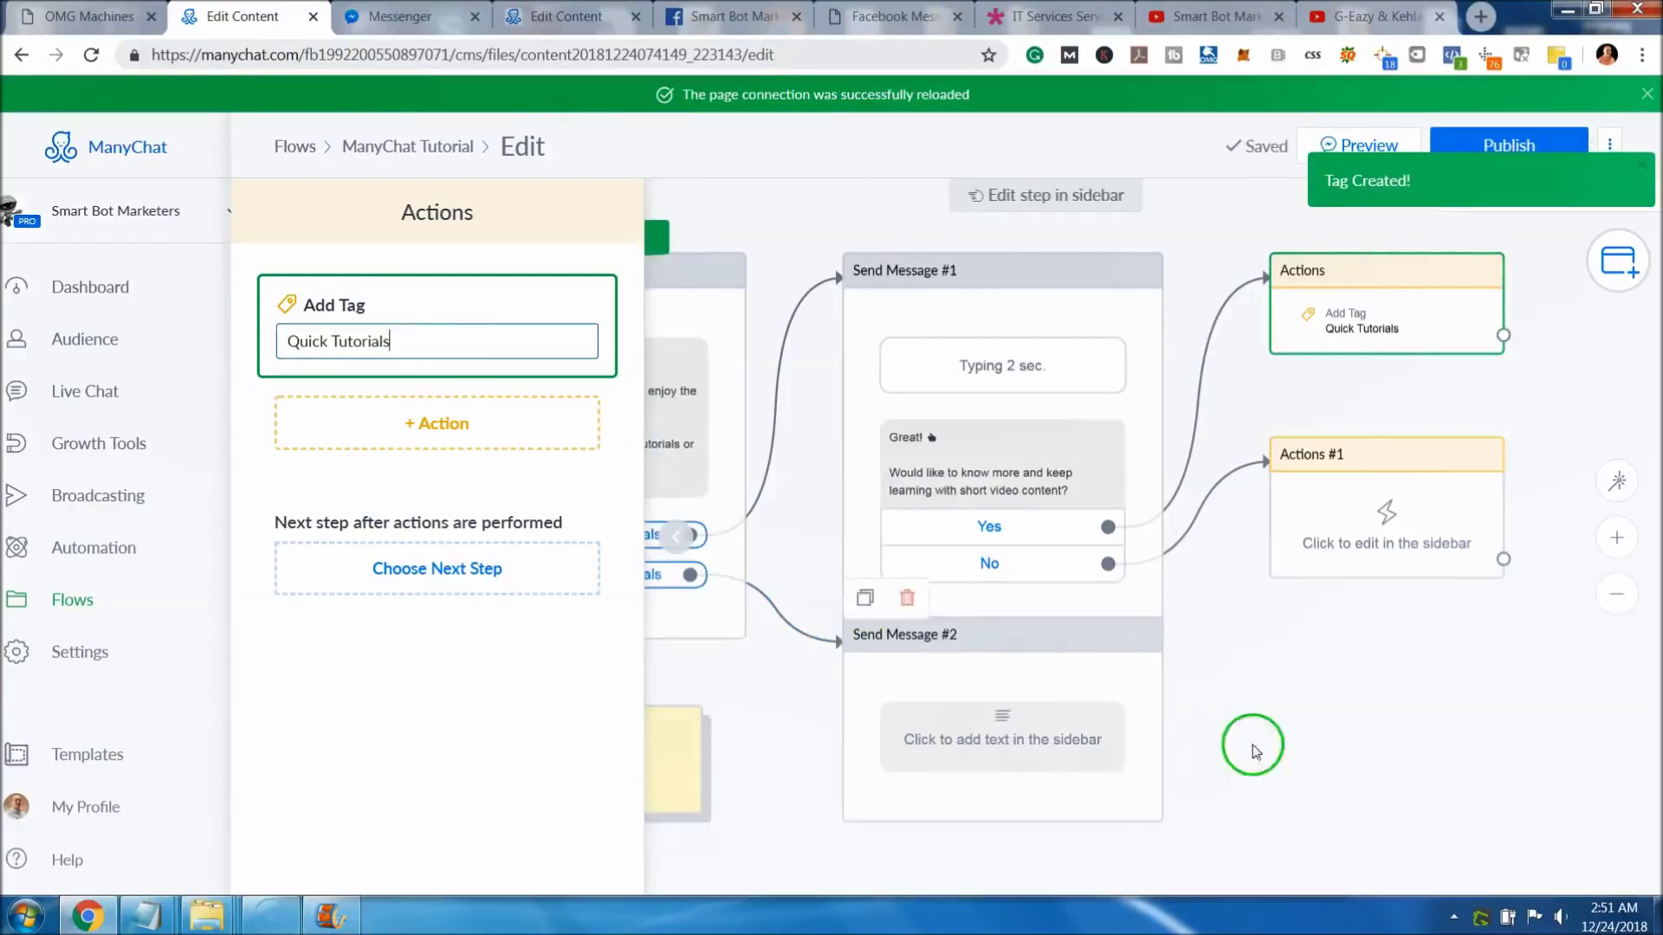
{"action": "left_click", "coordinate": [1256, 641]}
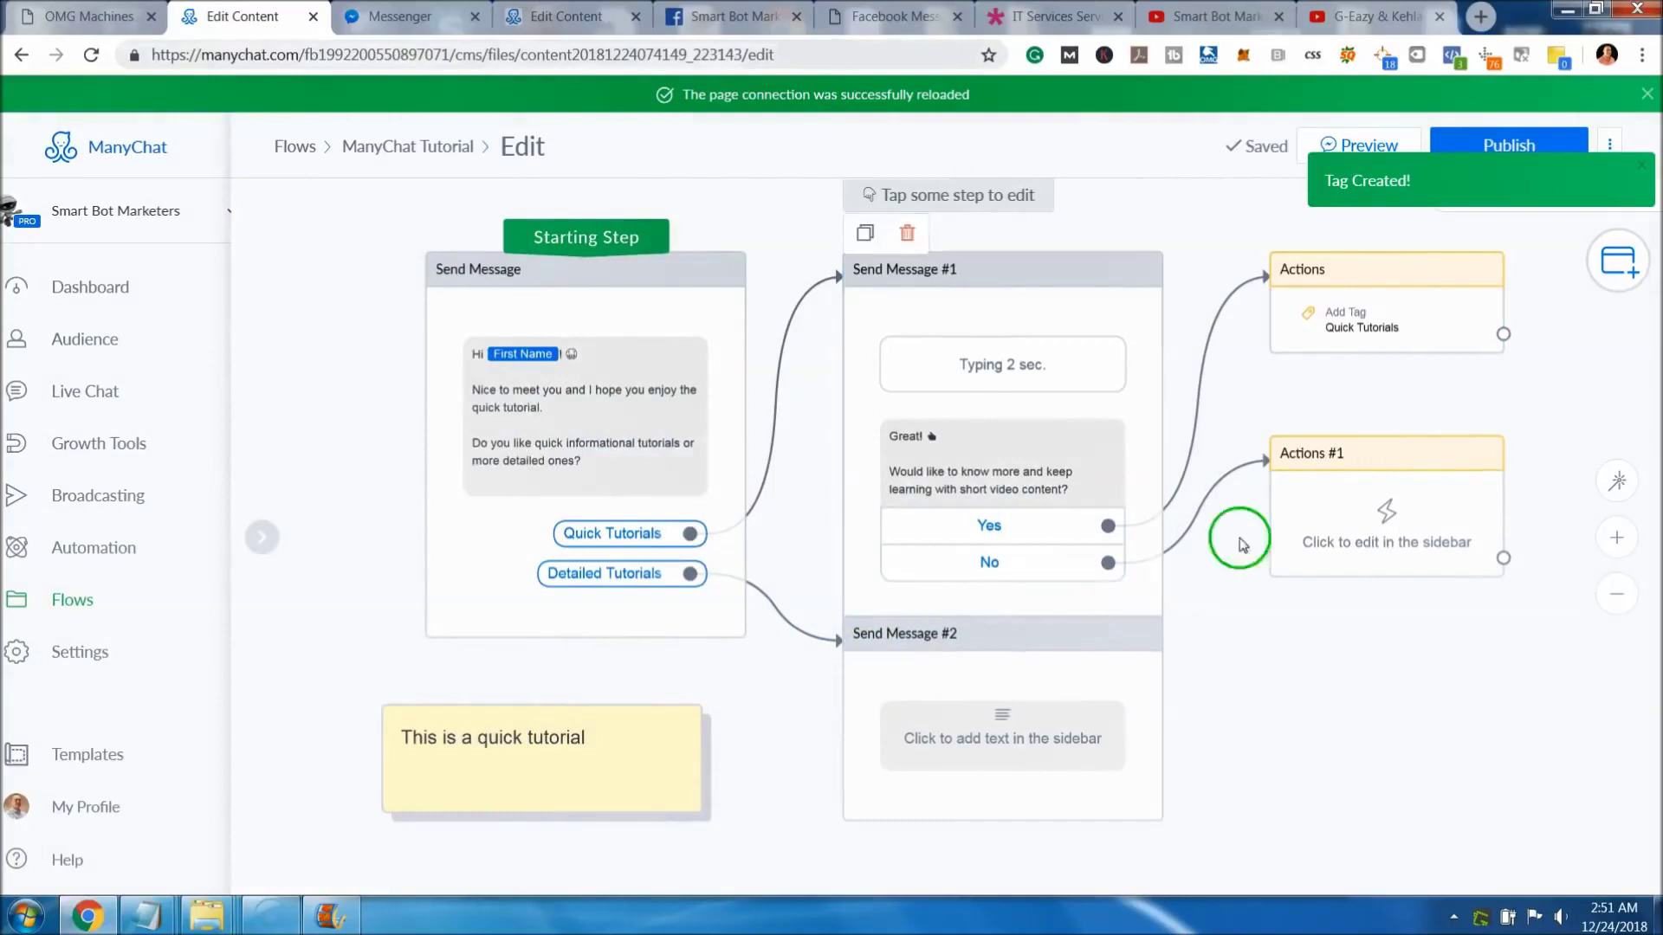
Change that tag to a newly created 'Quick Tutorials and Future Video'.
{"action": "left_click", "coordinate": [1357, 316]}
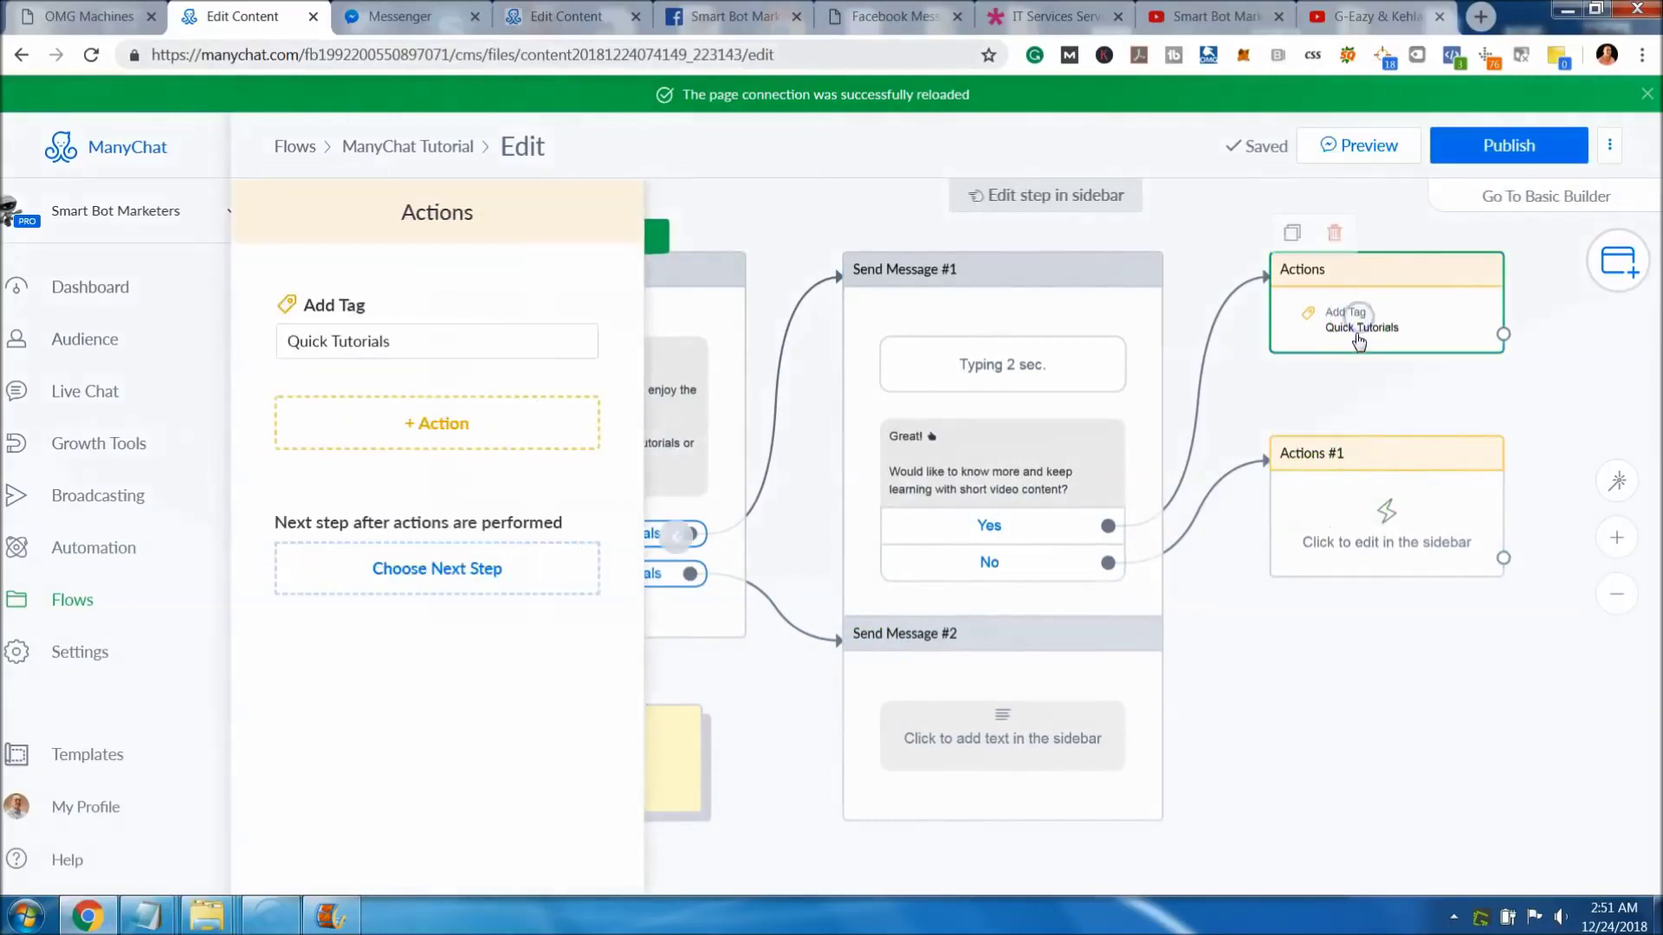
{"action": "left_click", "coordinate": [483, 338]}
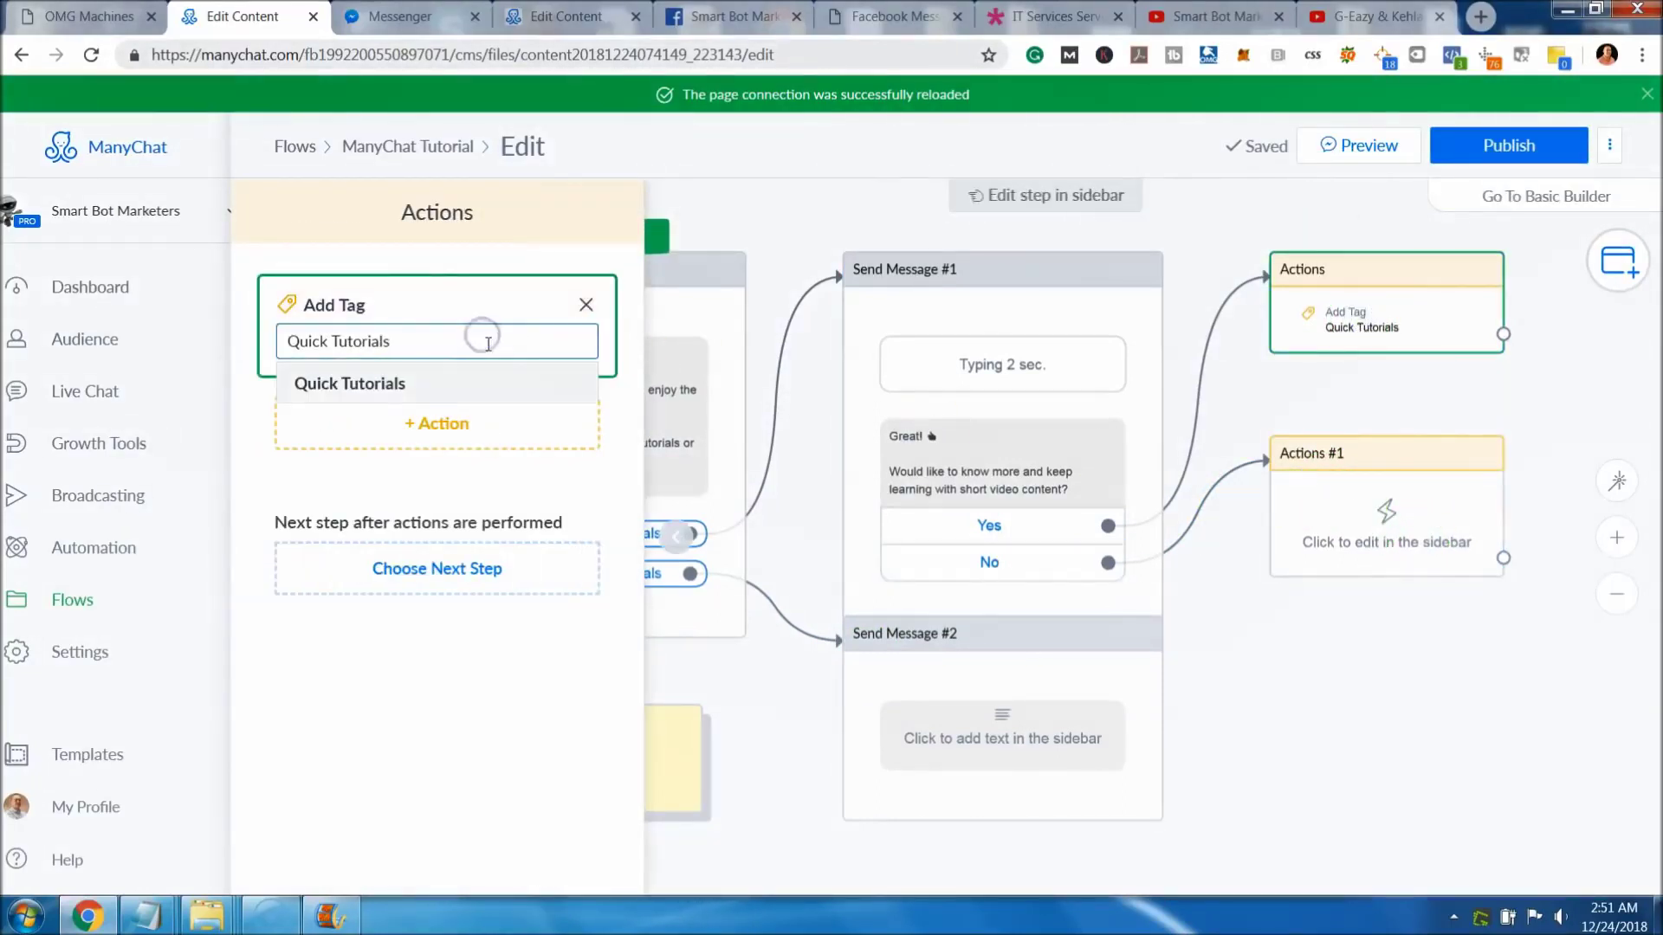
{"action": "type", "text": "nd V"}
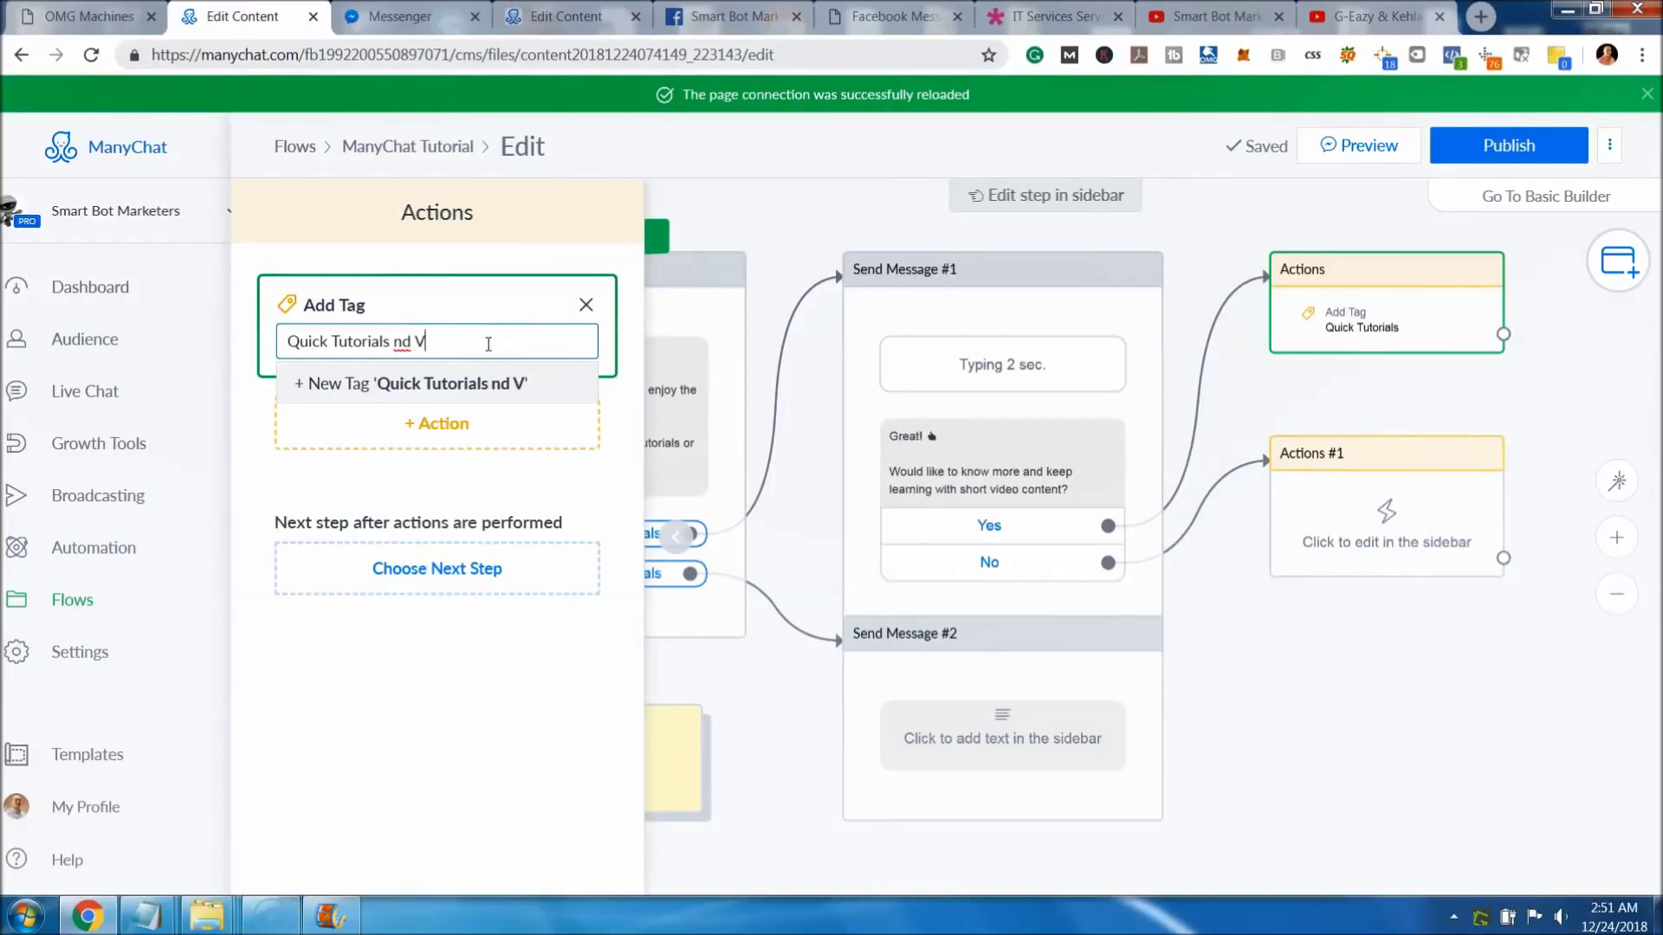
{"action": "type", "text": "ide"}
{"action": "type", "text": "nd Future"}
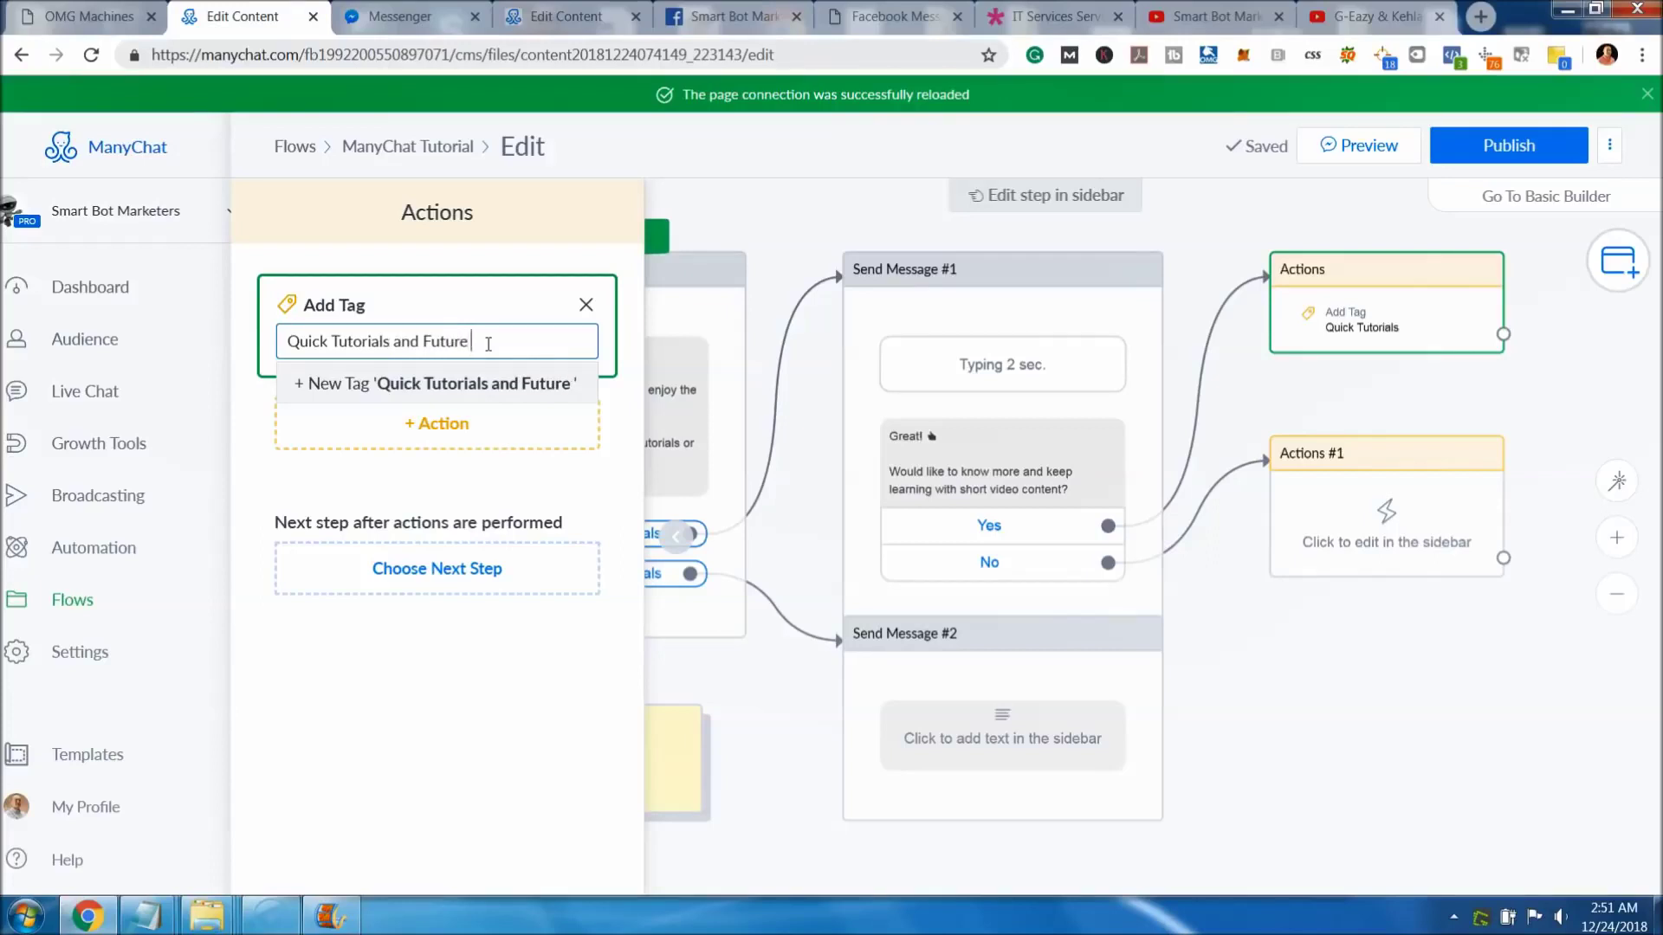
{"action": "type", "text": " Video"}
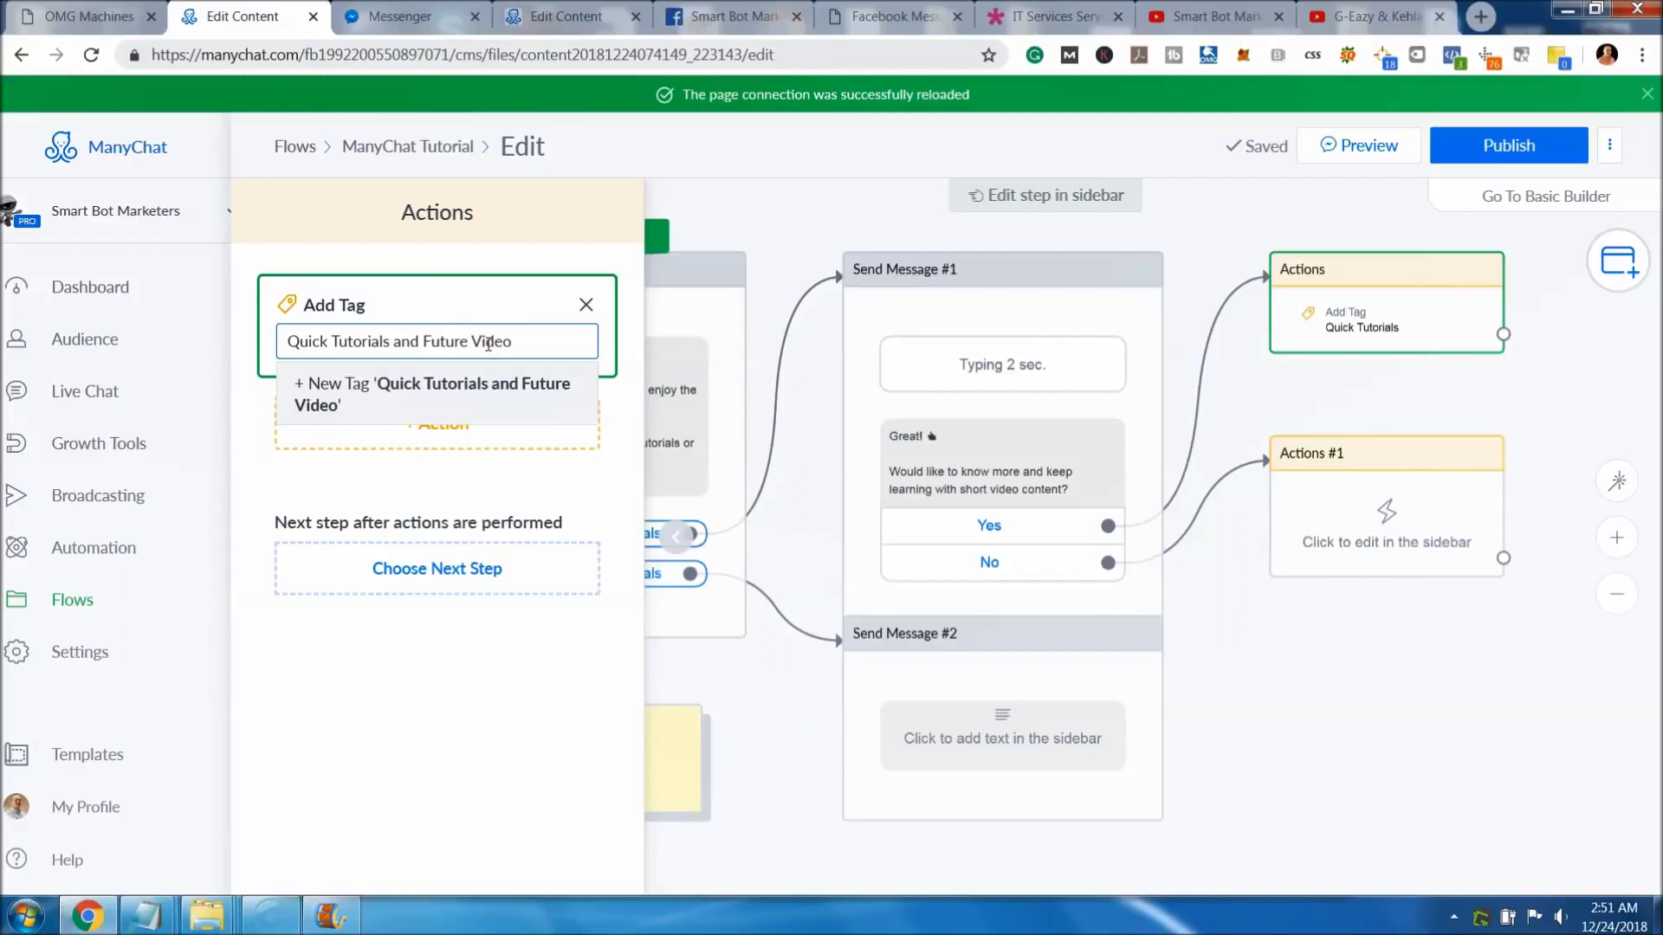
{"action": "key", "text": "Return"}
Give Actions #1 an Add Tag action applying the new tag 'Quick Tutorials No Short Video'.
{"action": "left_click", "coordinate": [1351, 552]}
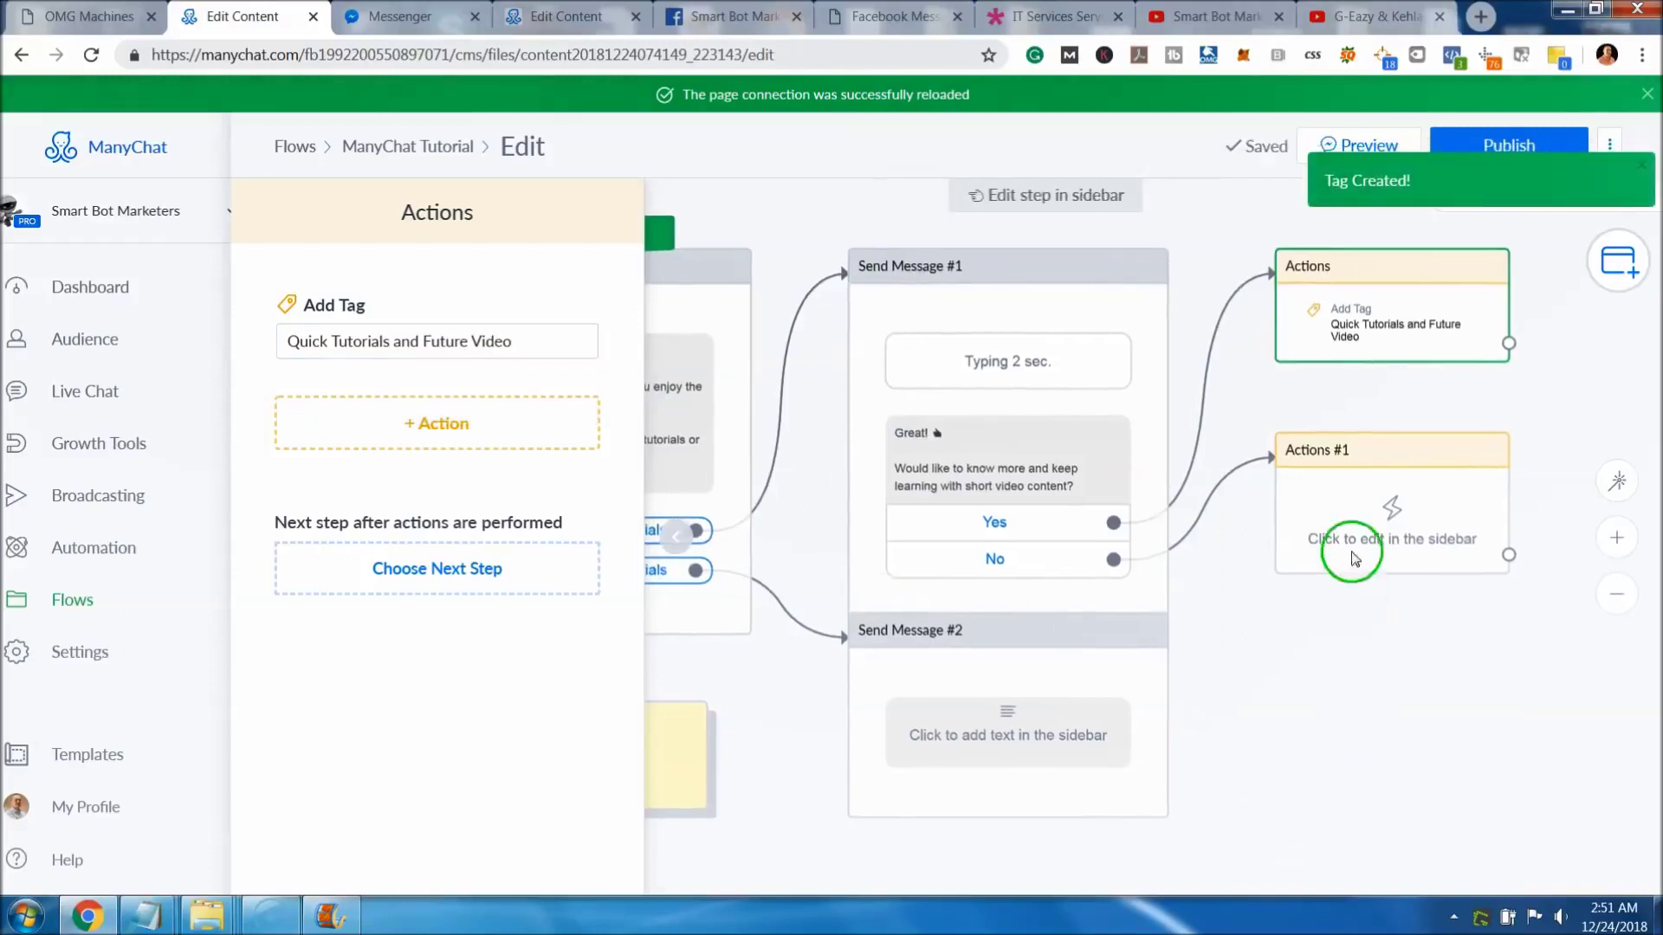
{"action": "left_click", "coordinate": [557, 314]}
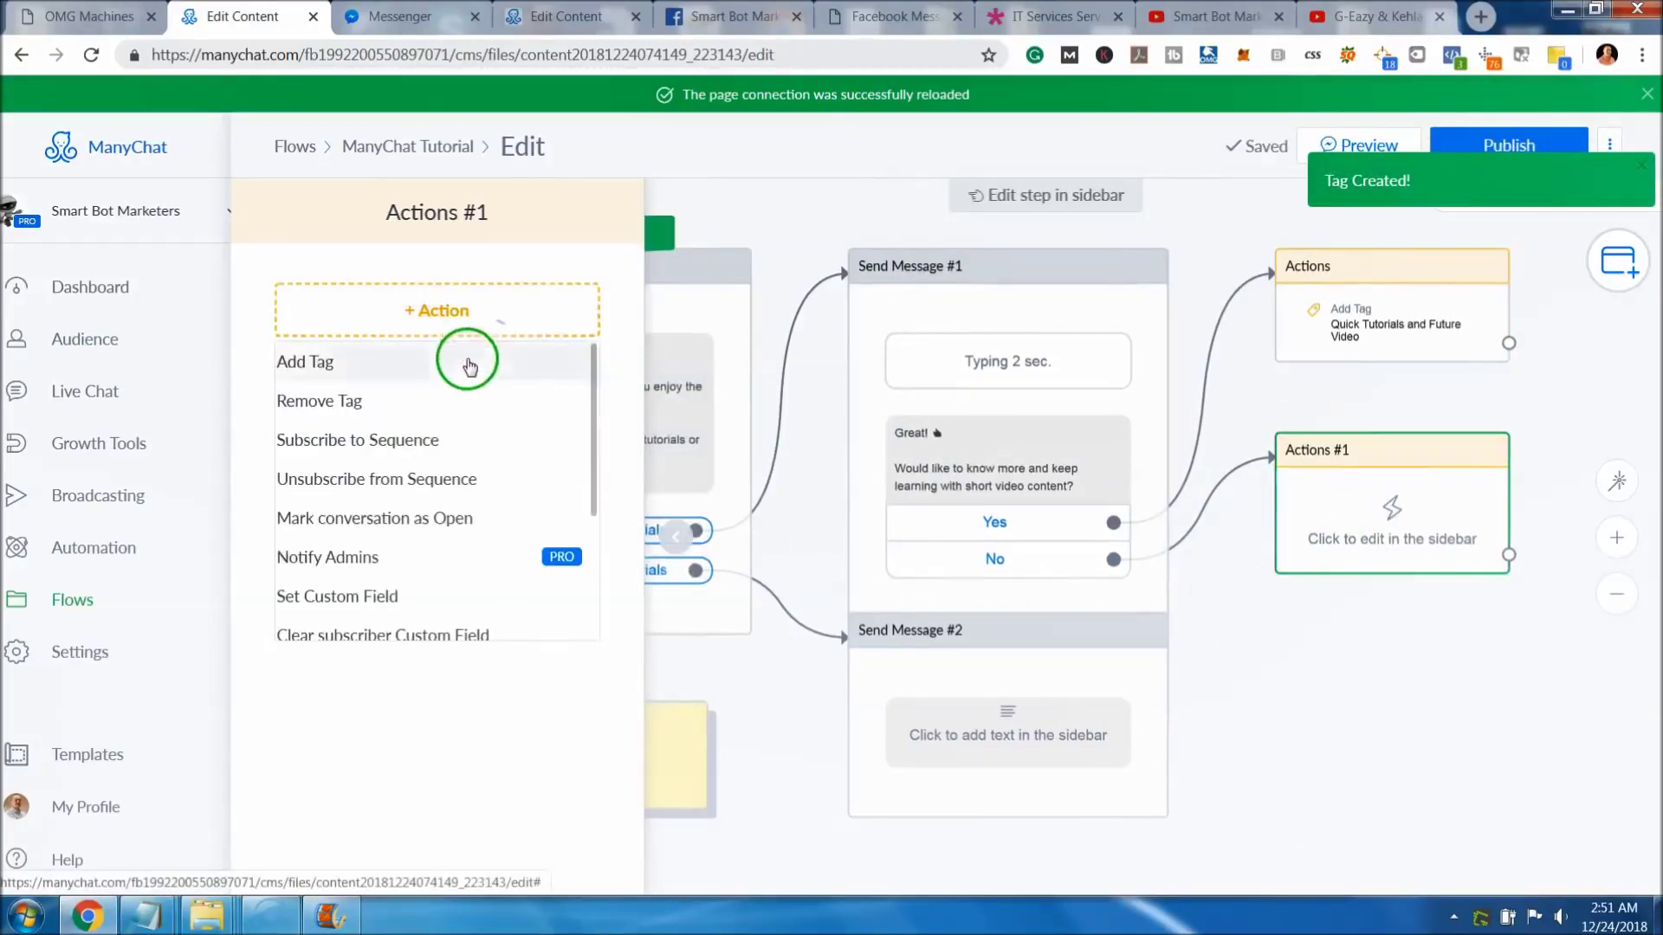
{"action": "left_click", "coordinate": [469, 365]}
{"action": "left_click", "coordinate": [462, 334]}
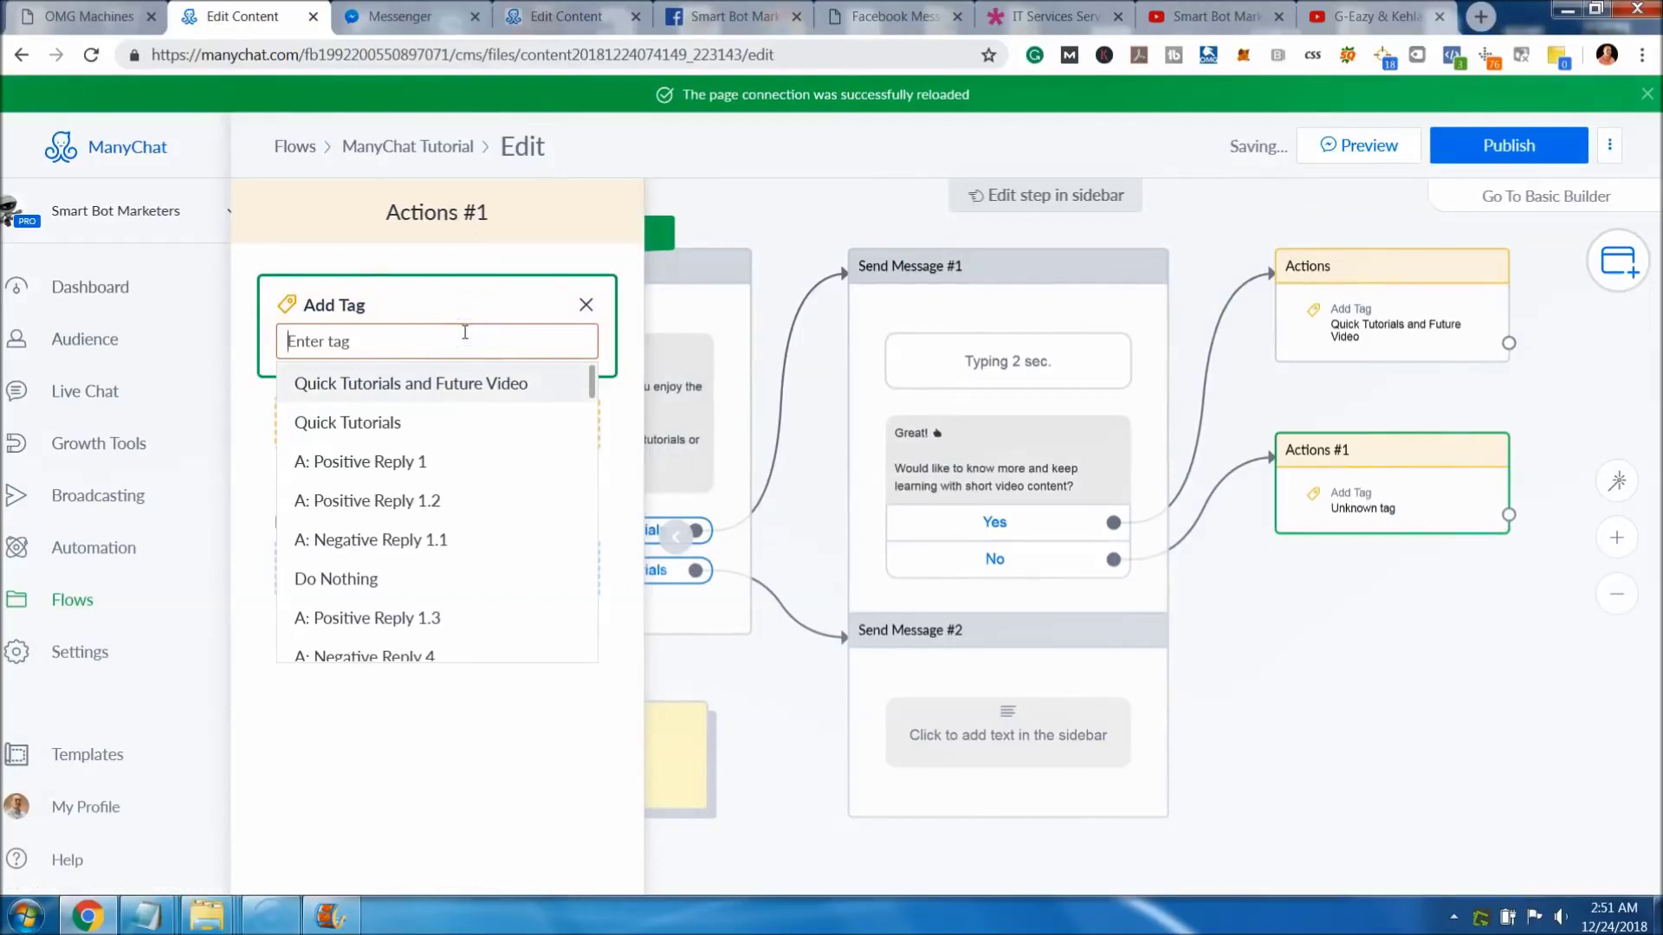
{"action": "type", "text": "Shor"}
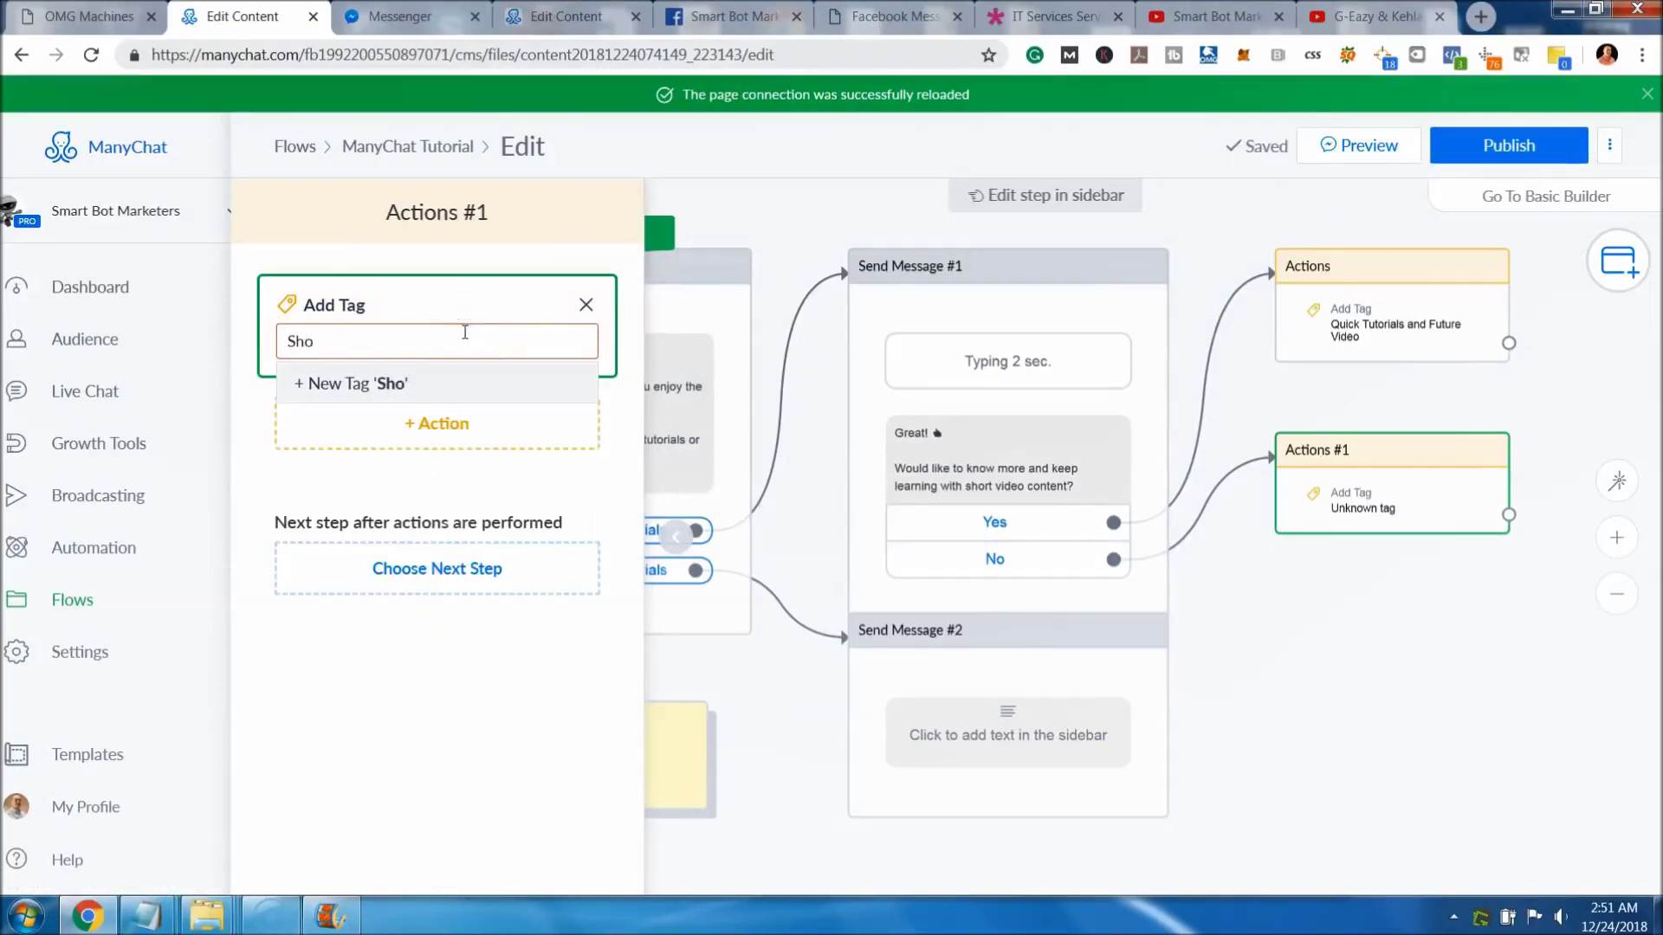
{"action": "key", "text": "BackSpace"}
{"action": "key", "text": "BackSpace"}
{"action": "key", "text": "BackSpace"}
{"action": "type", "text": "Quick"}
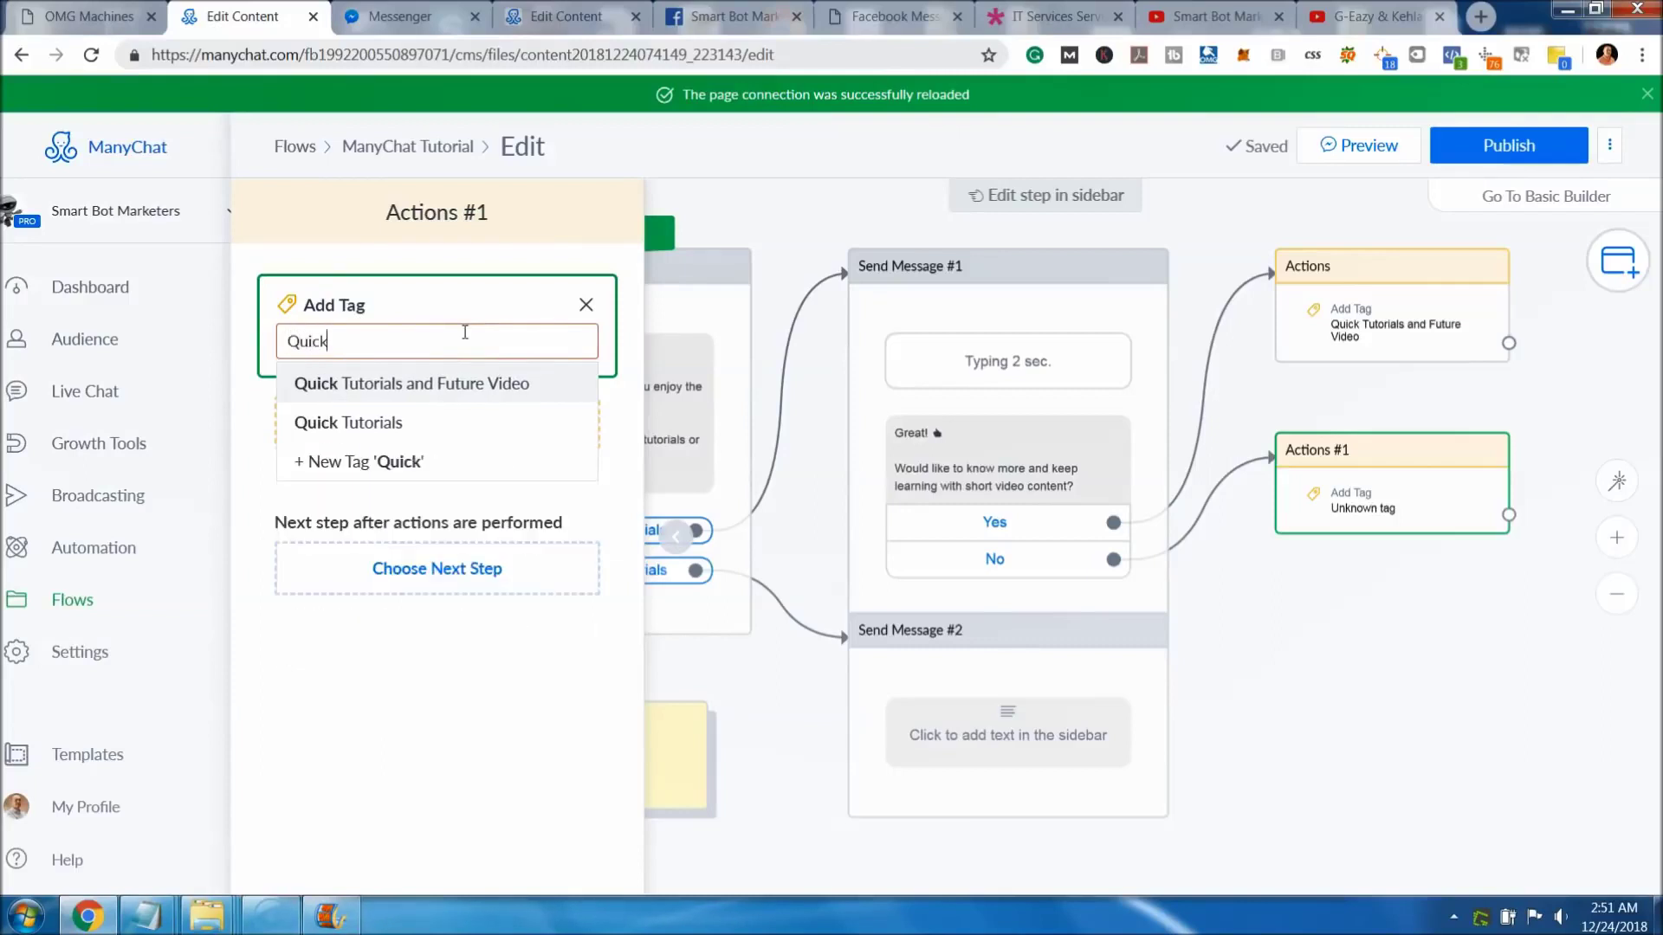
{"action": "type", "text": " Tuto"}
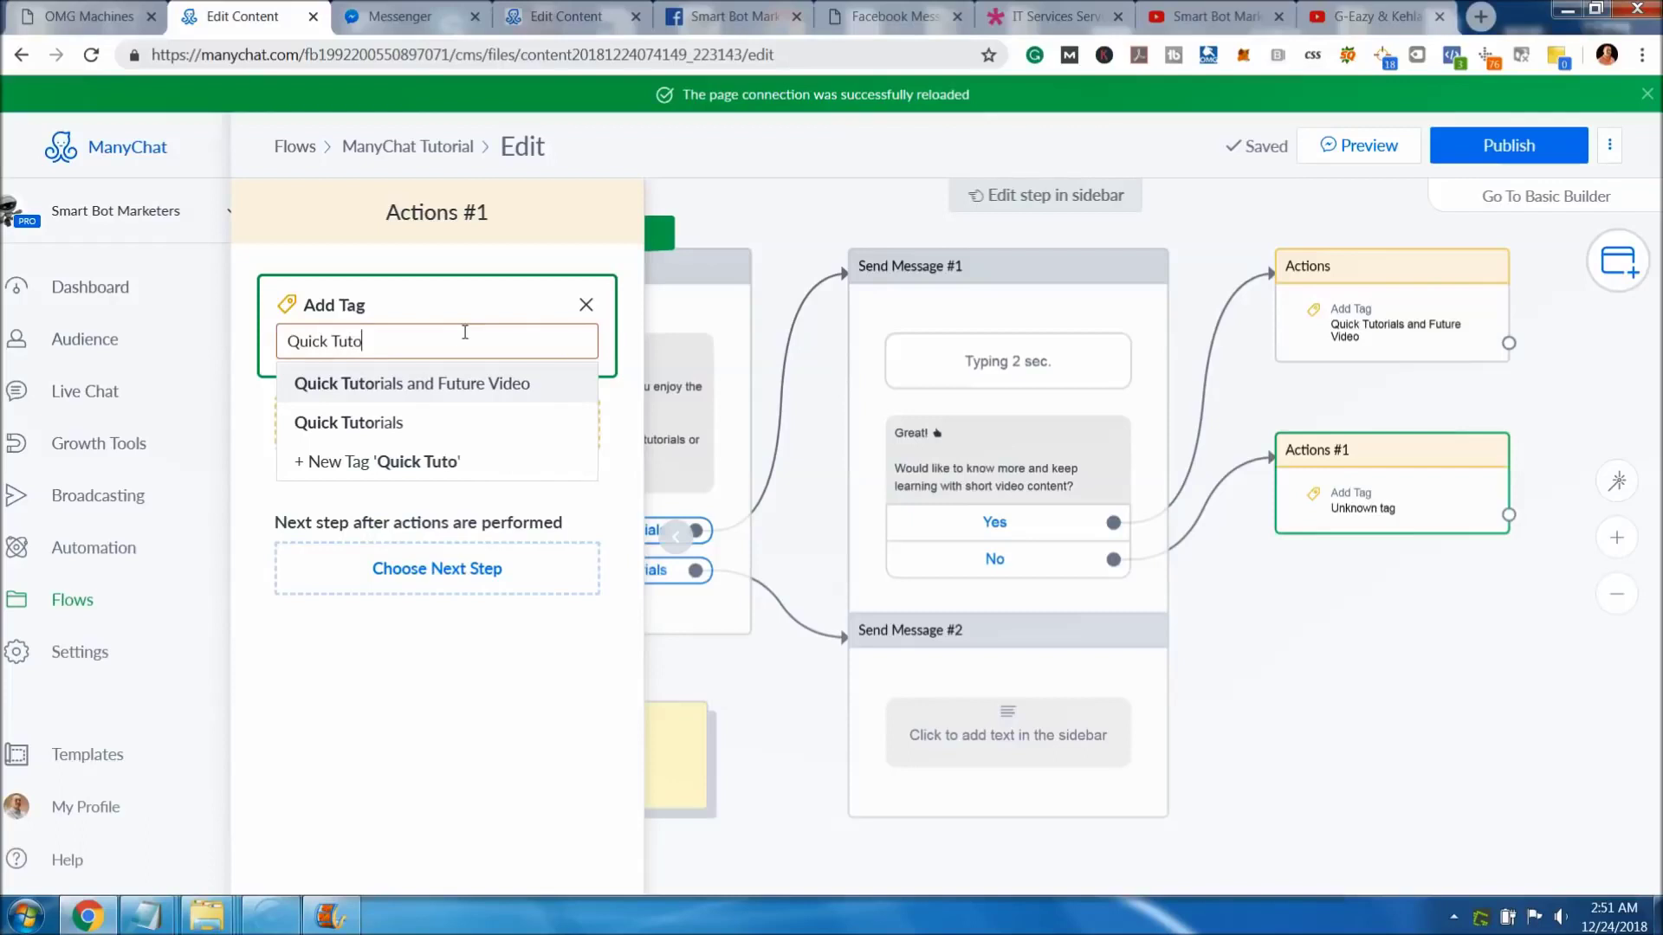
{"action": "type", "text": "rials"}
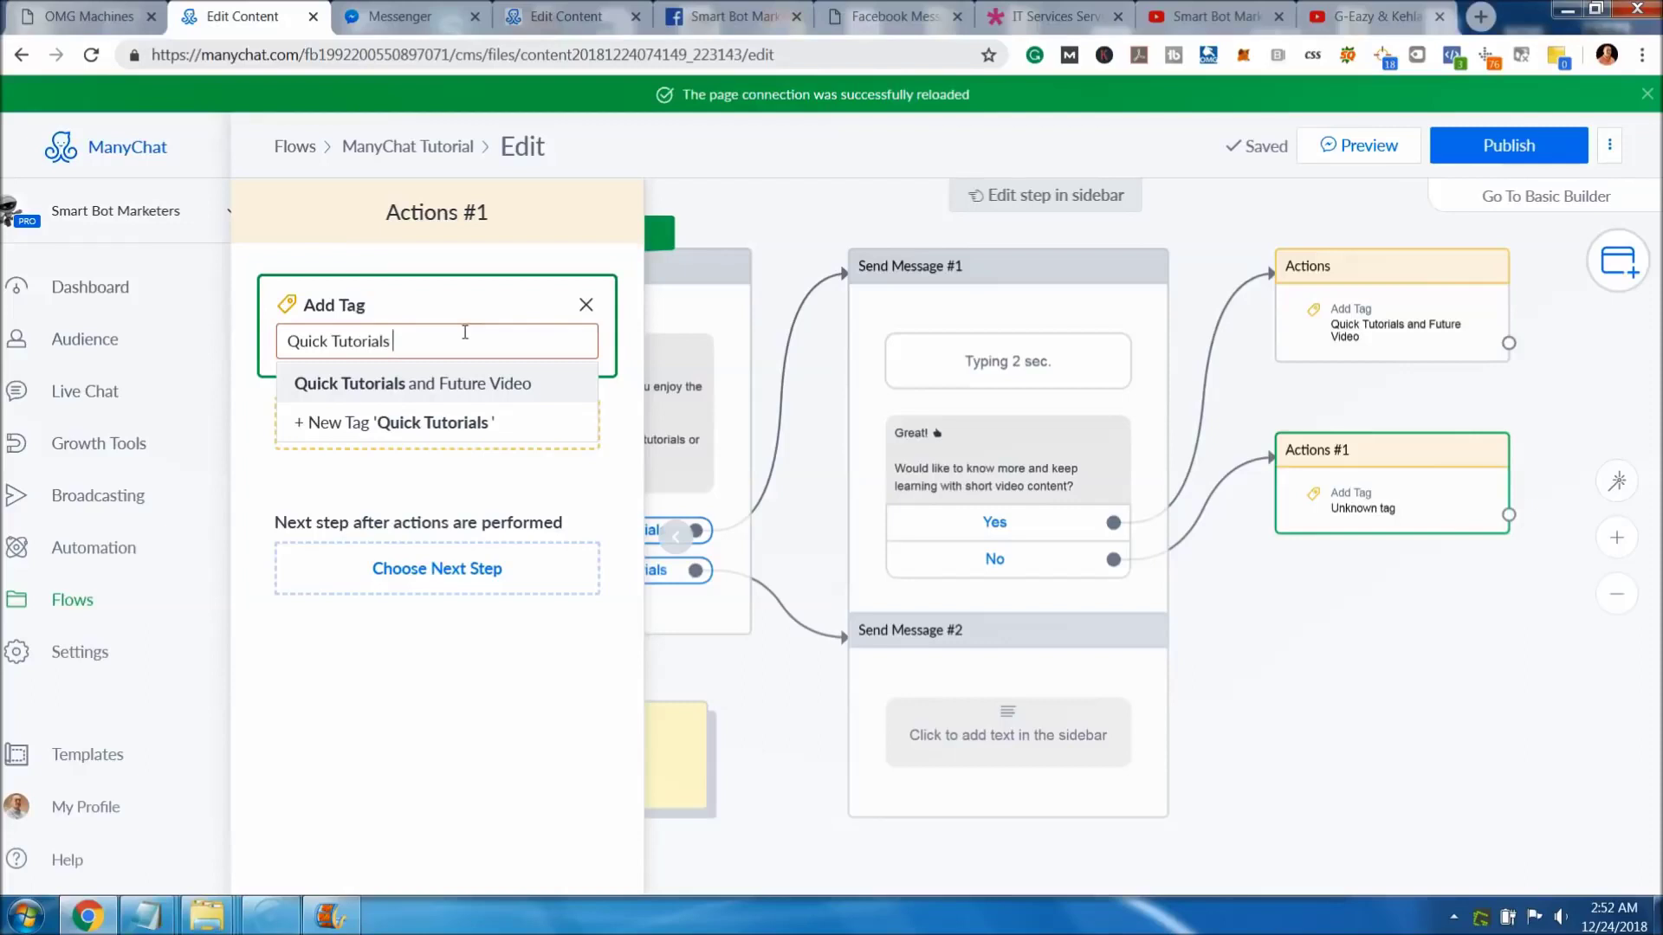
{"action": "type", "text": "N"}
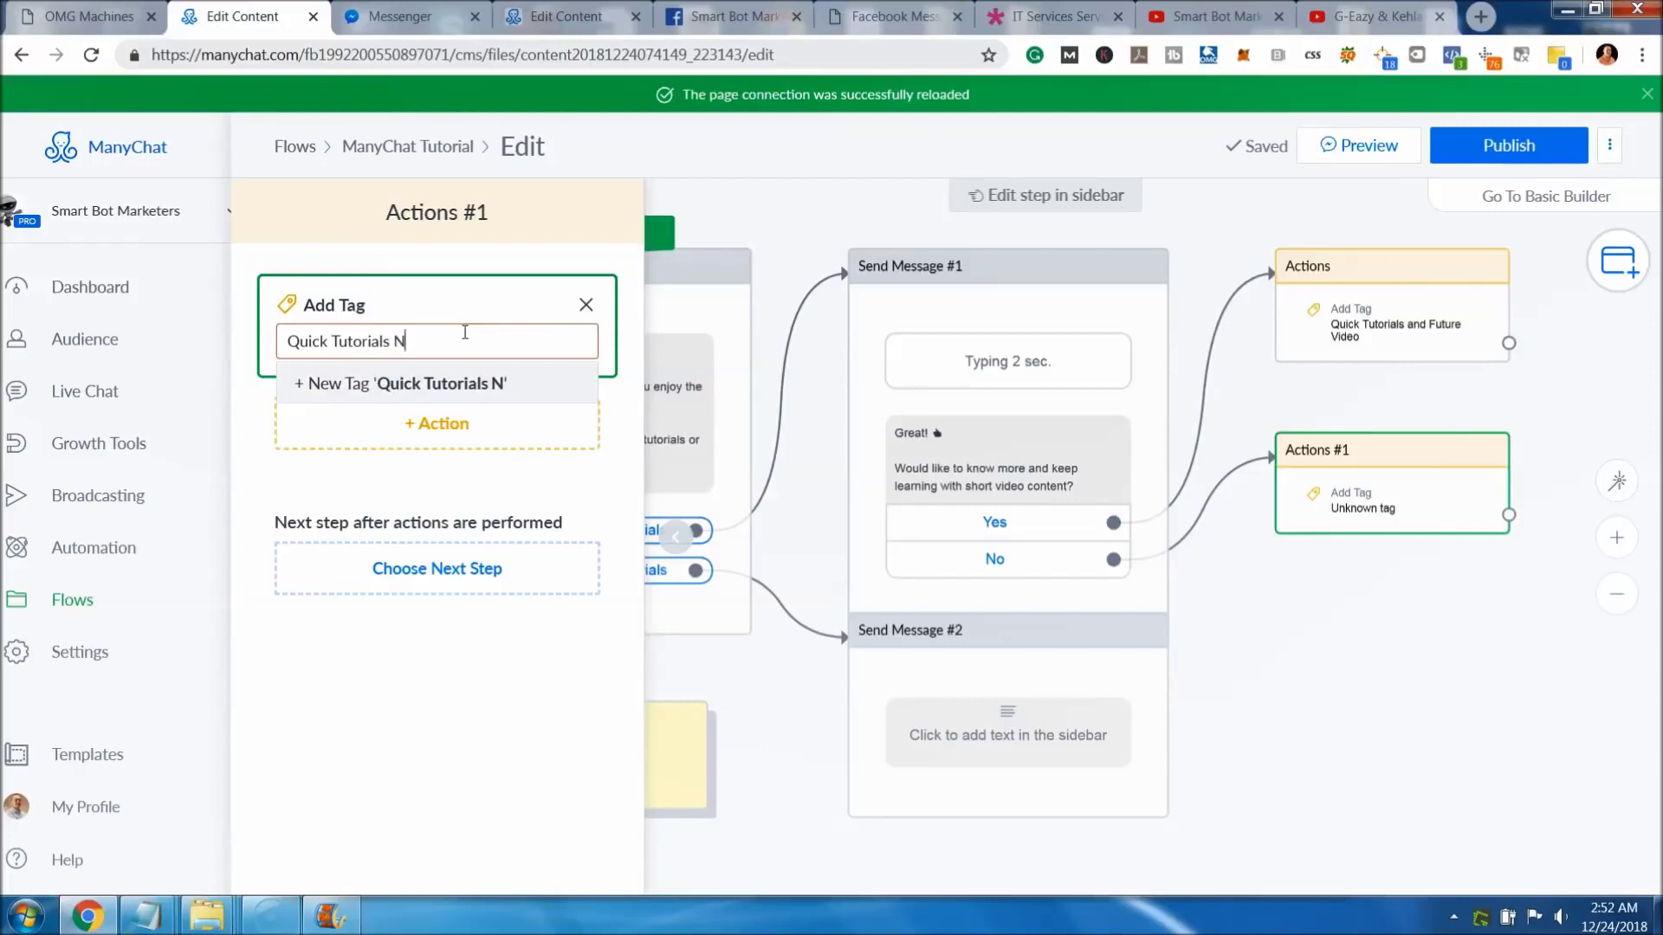
{"action": "type", "text": "o Short Video"}
{"action": "key", "text": "Return"}
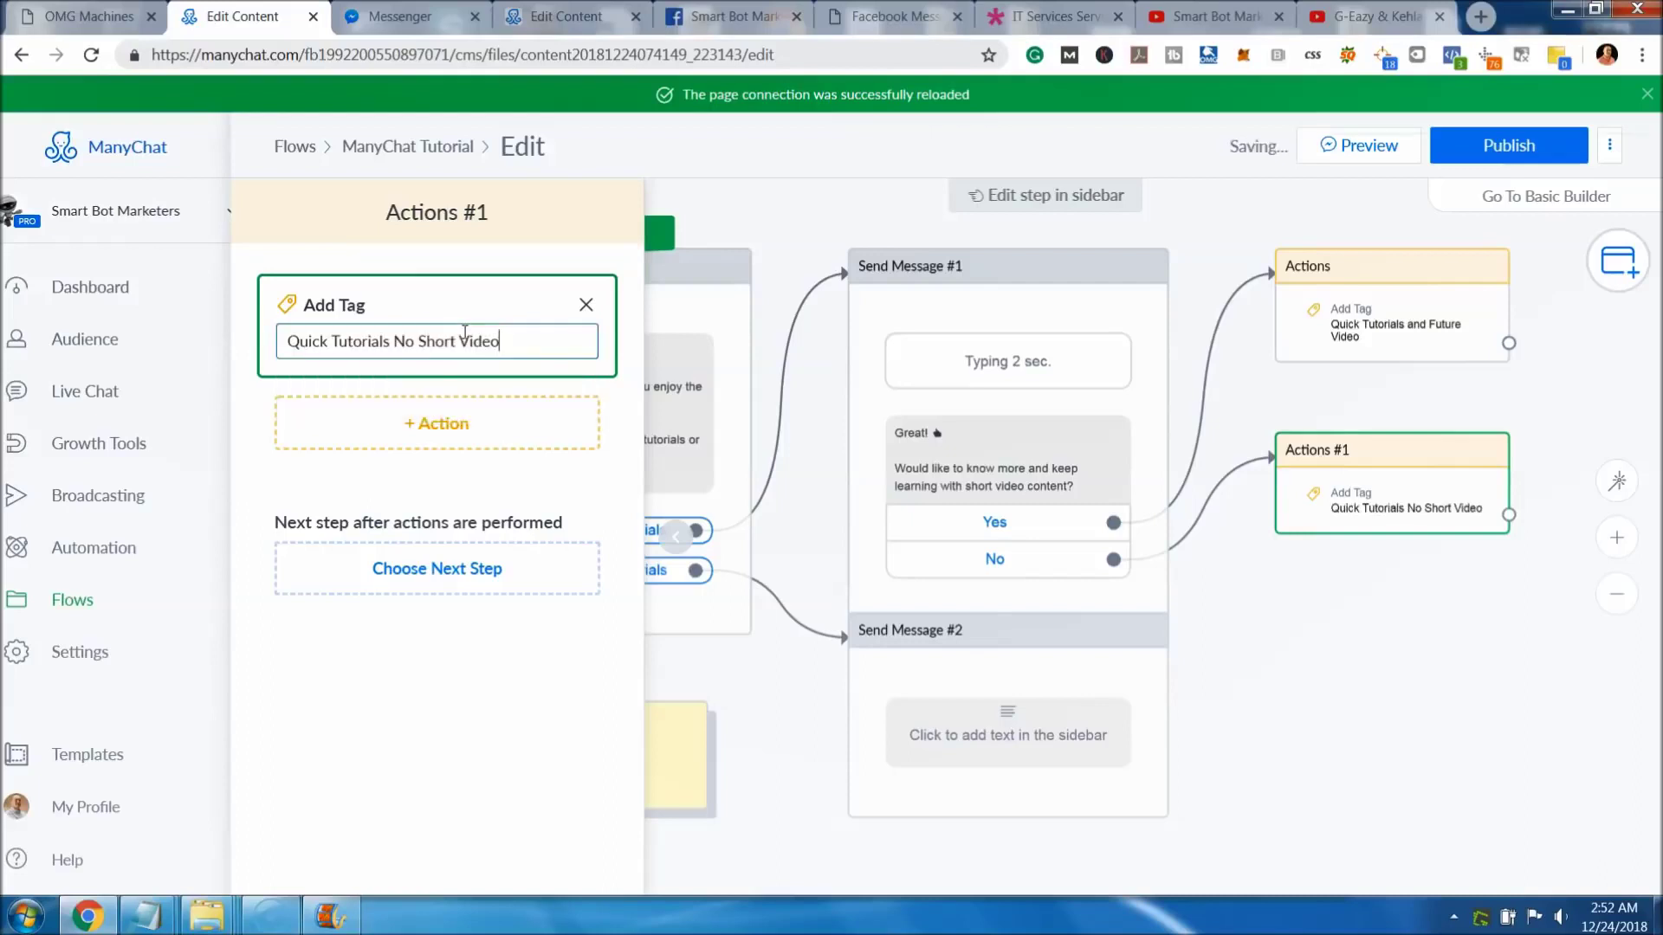
{"action": "left_click", "coordinate": [1297, 732]}
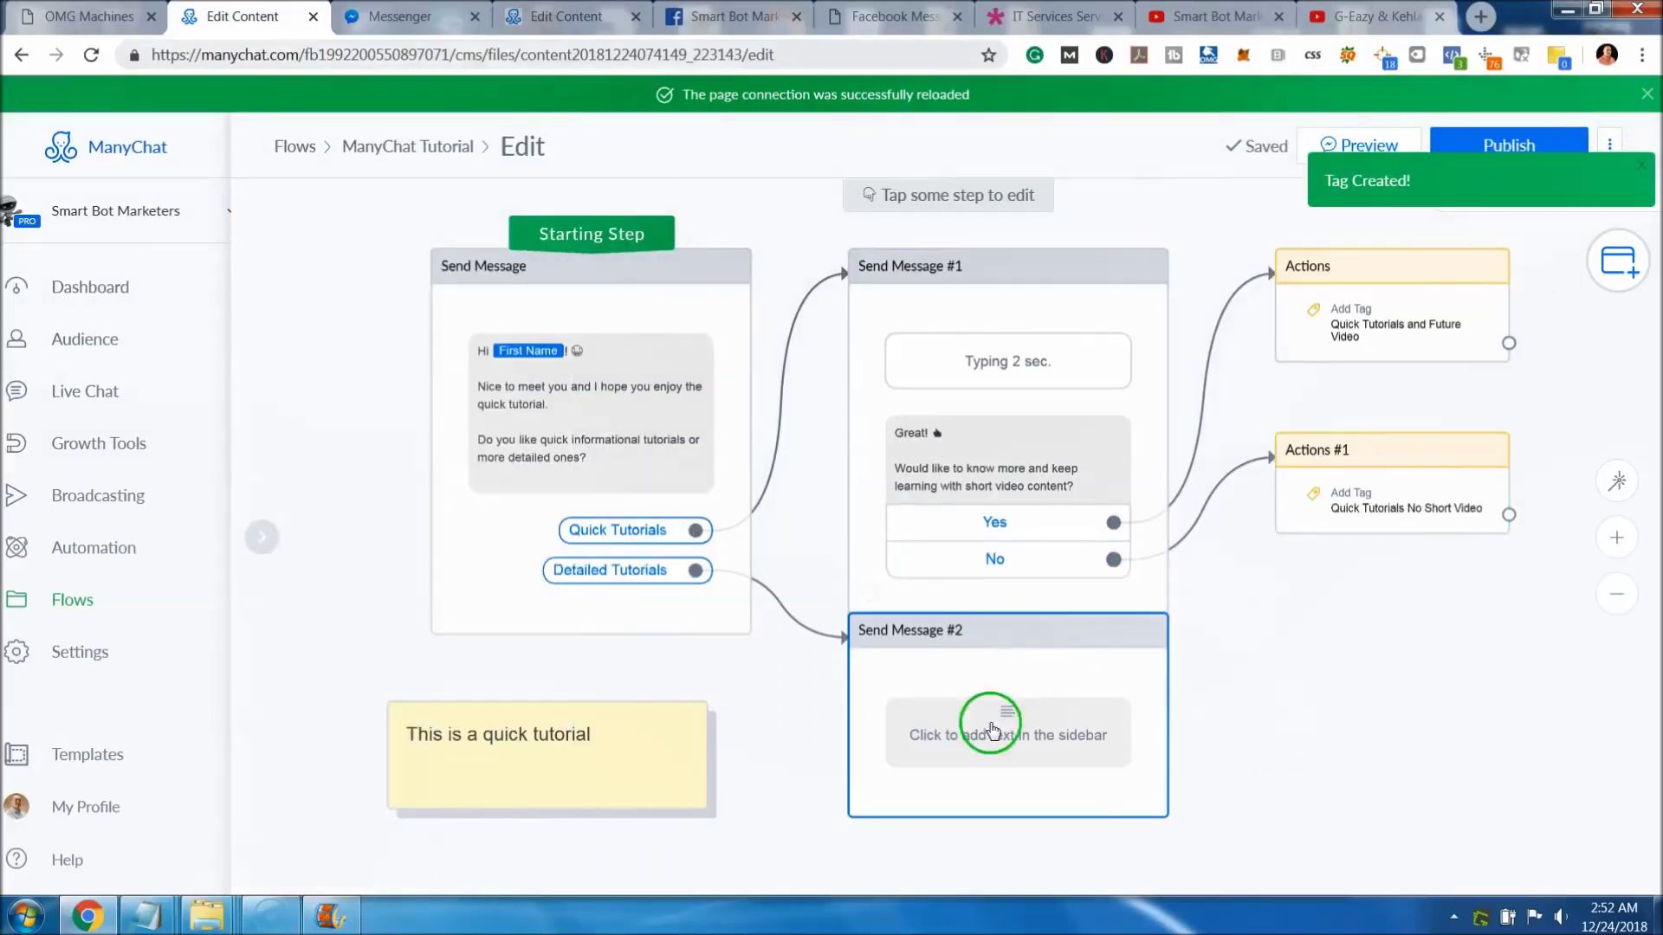
Move Send Message #2 down, relink No to Actions #1 and Detailed Tutorials to Send Message #2.
{"action": "left_click_drag", "start_coordinate": [1021, 638], "coordinate": [1024, 712]}
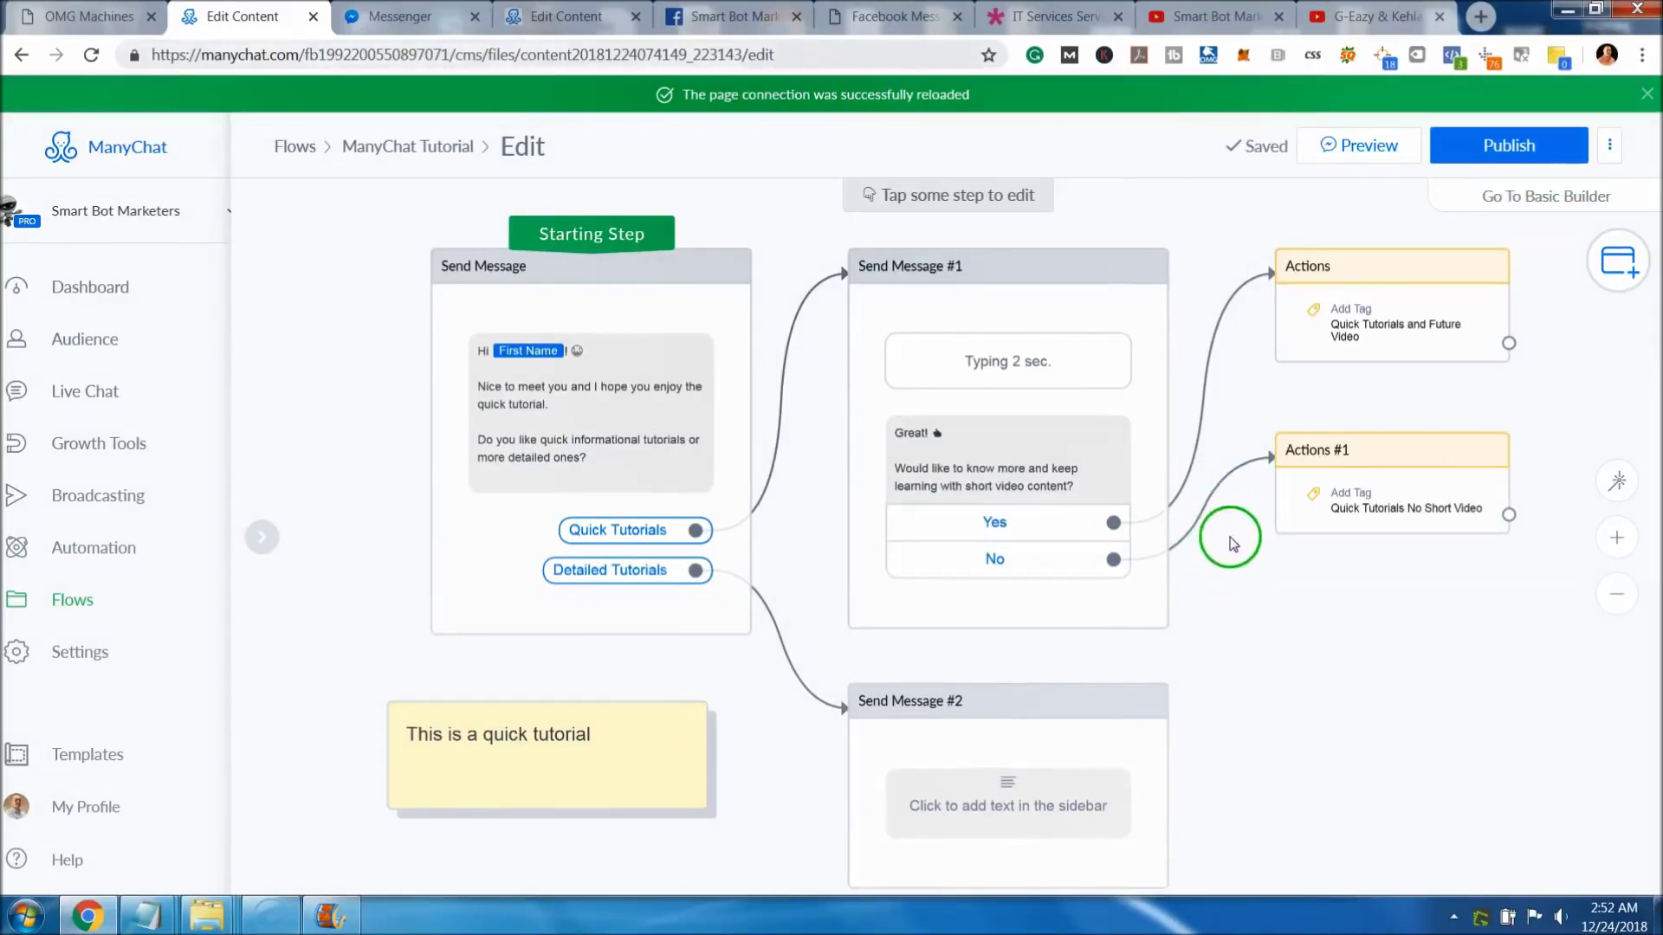
{"action": "mouse_move", "coordinate": [1226, 535]}
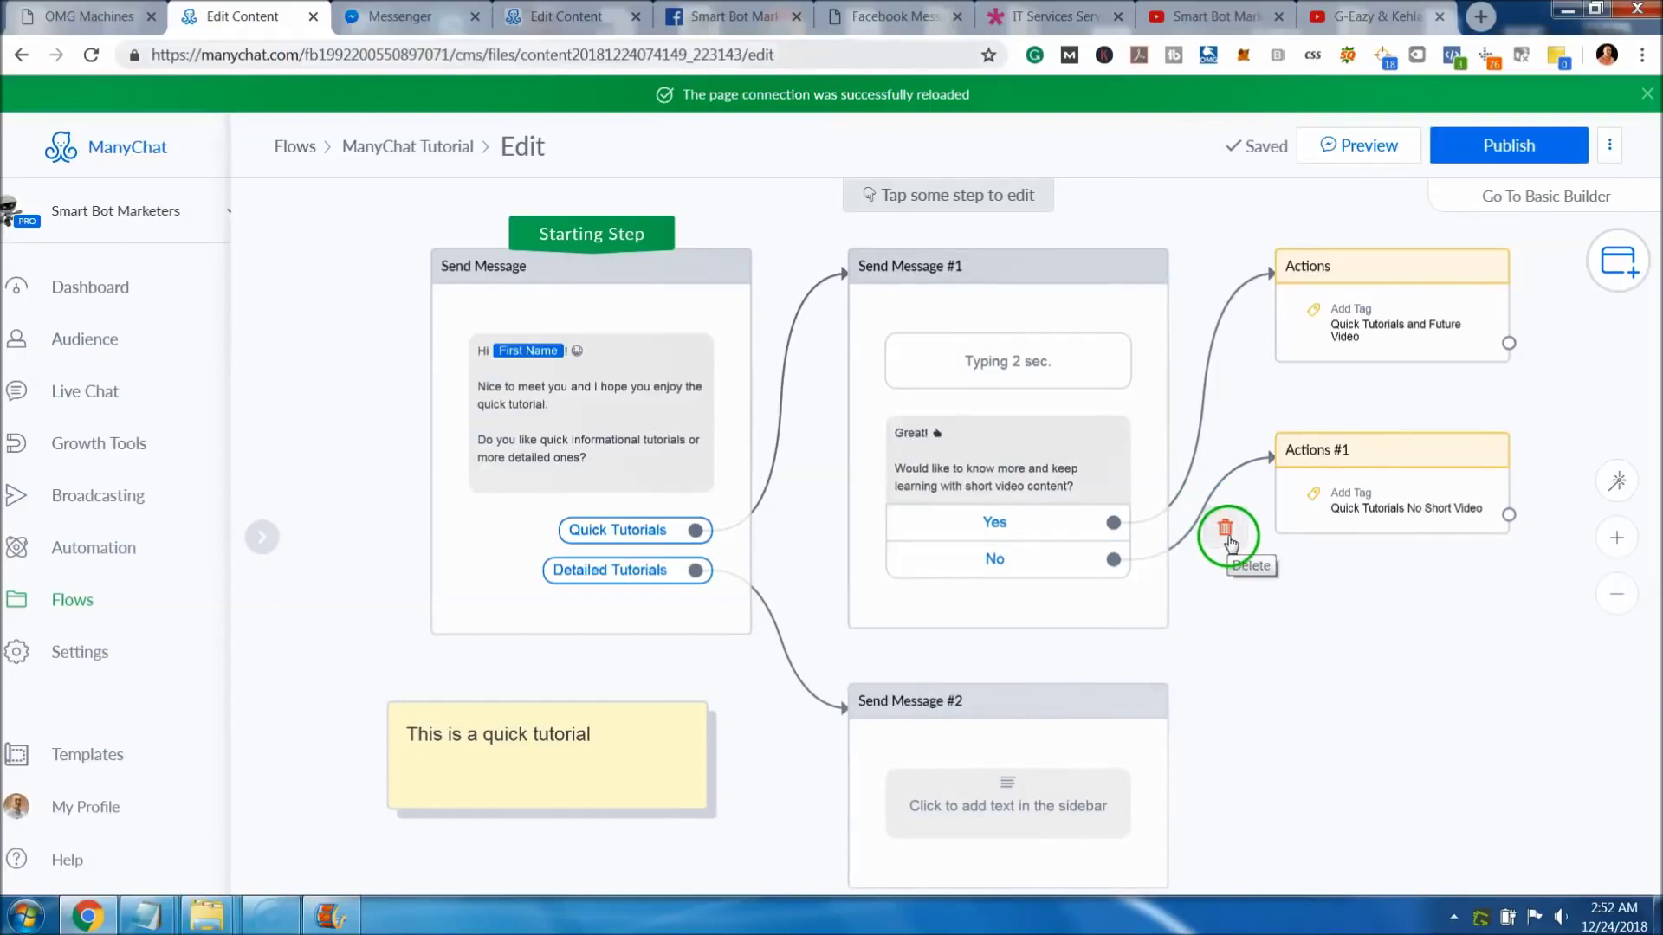
{"action": "left_click", "coordinate": [1229, 533]}
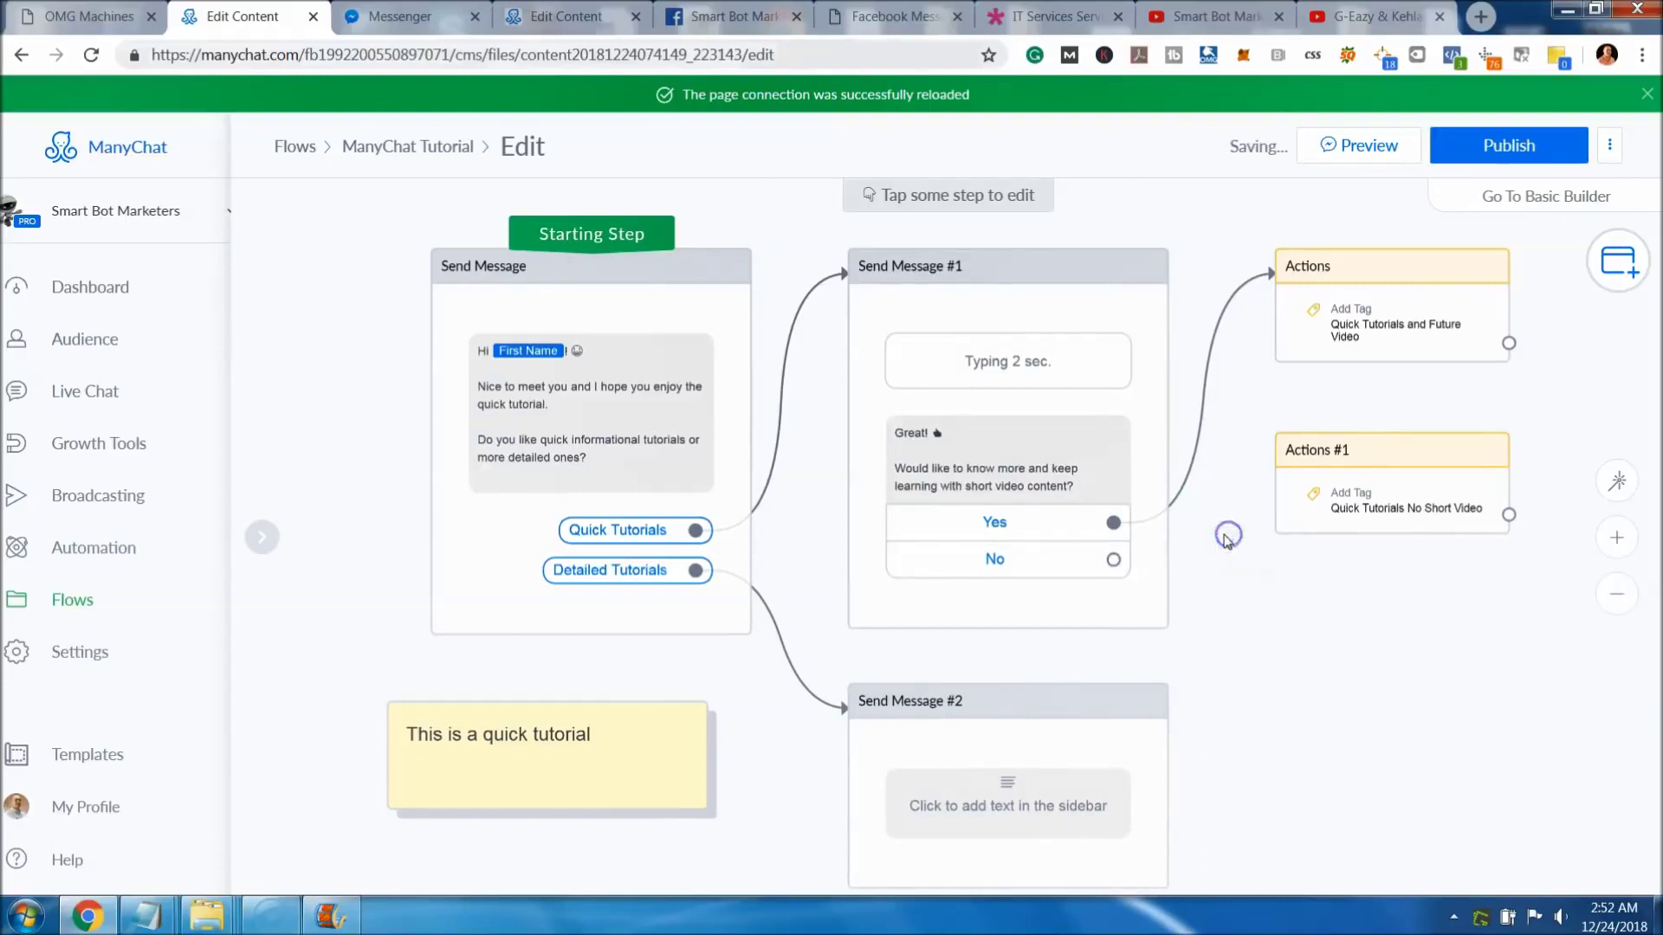
{"action": "left_click", "coordinate": [1117, 563]}
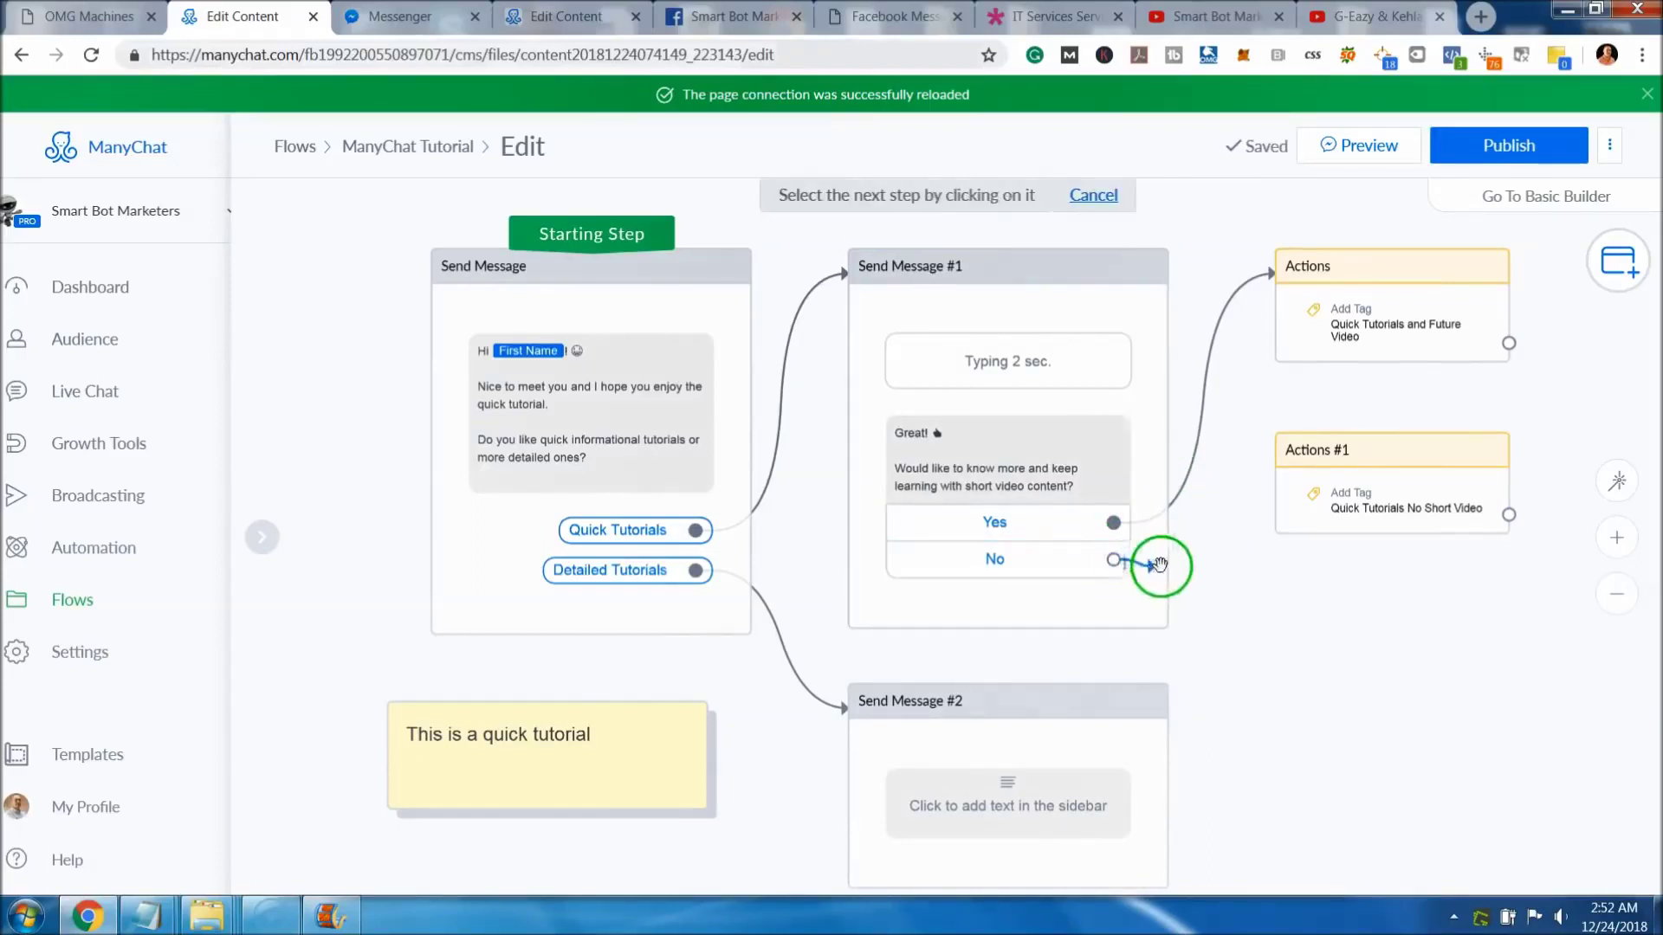
{"action": "left_click", "coordinate": [1291, 449]}
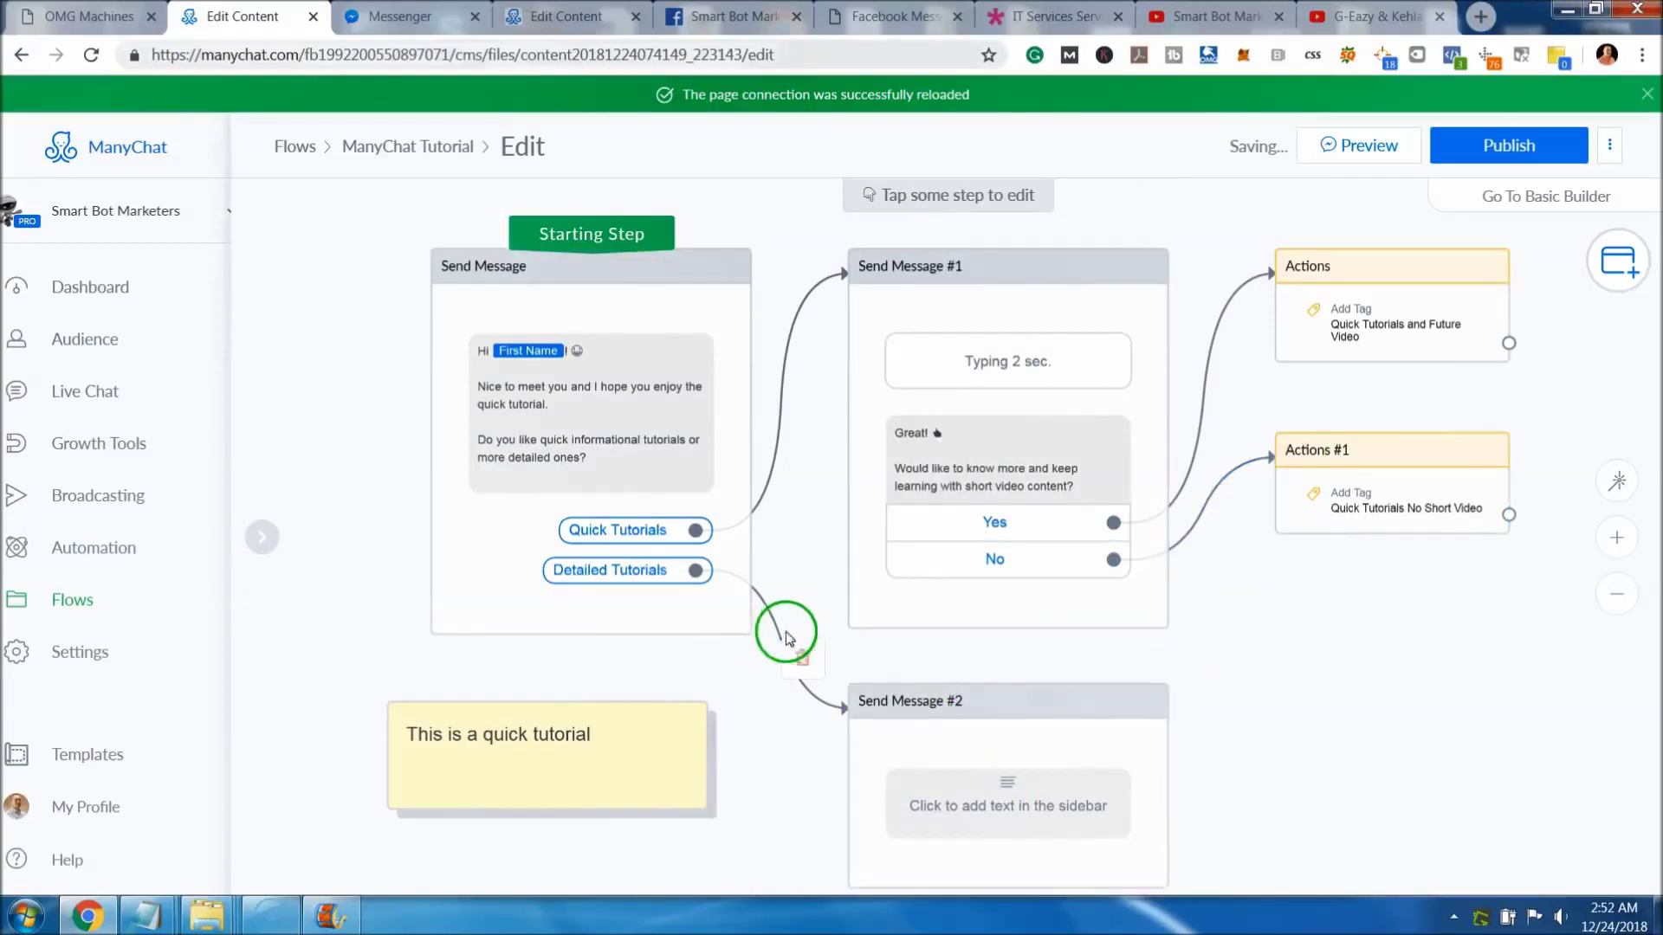
{"action": "left_click", "coordinate": [794, 662]}
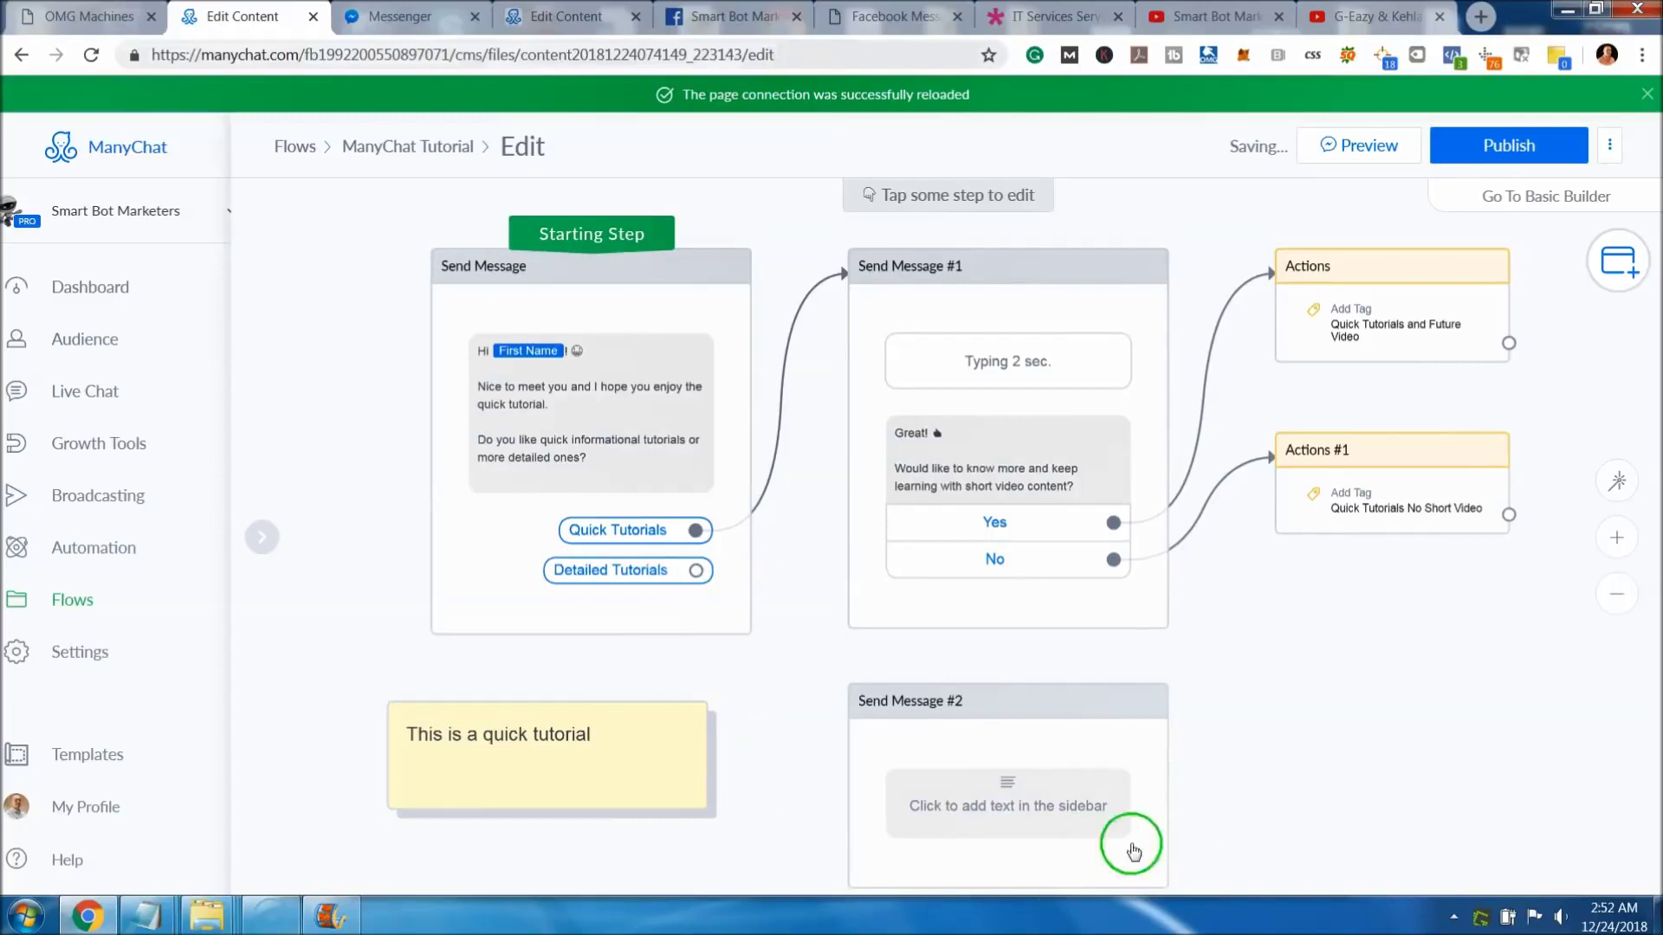
{"action": "left_click", "coordinate": [696, 570]}
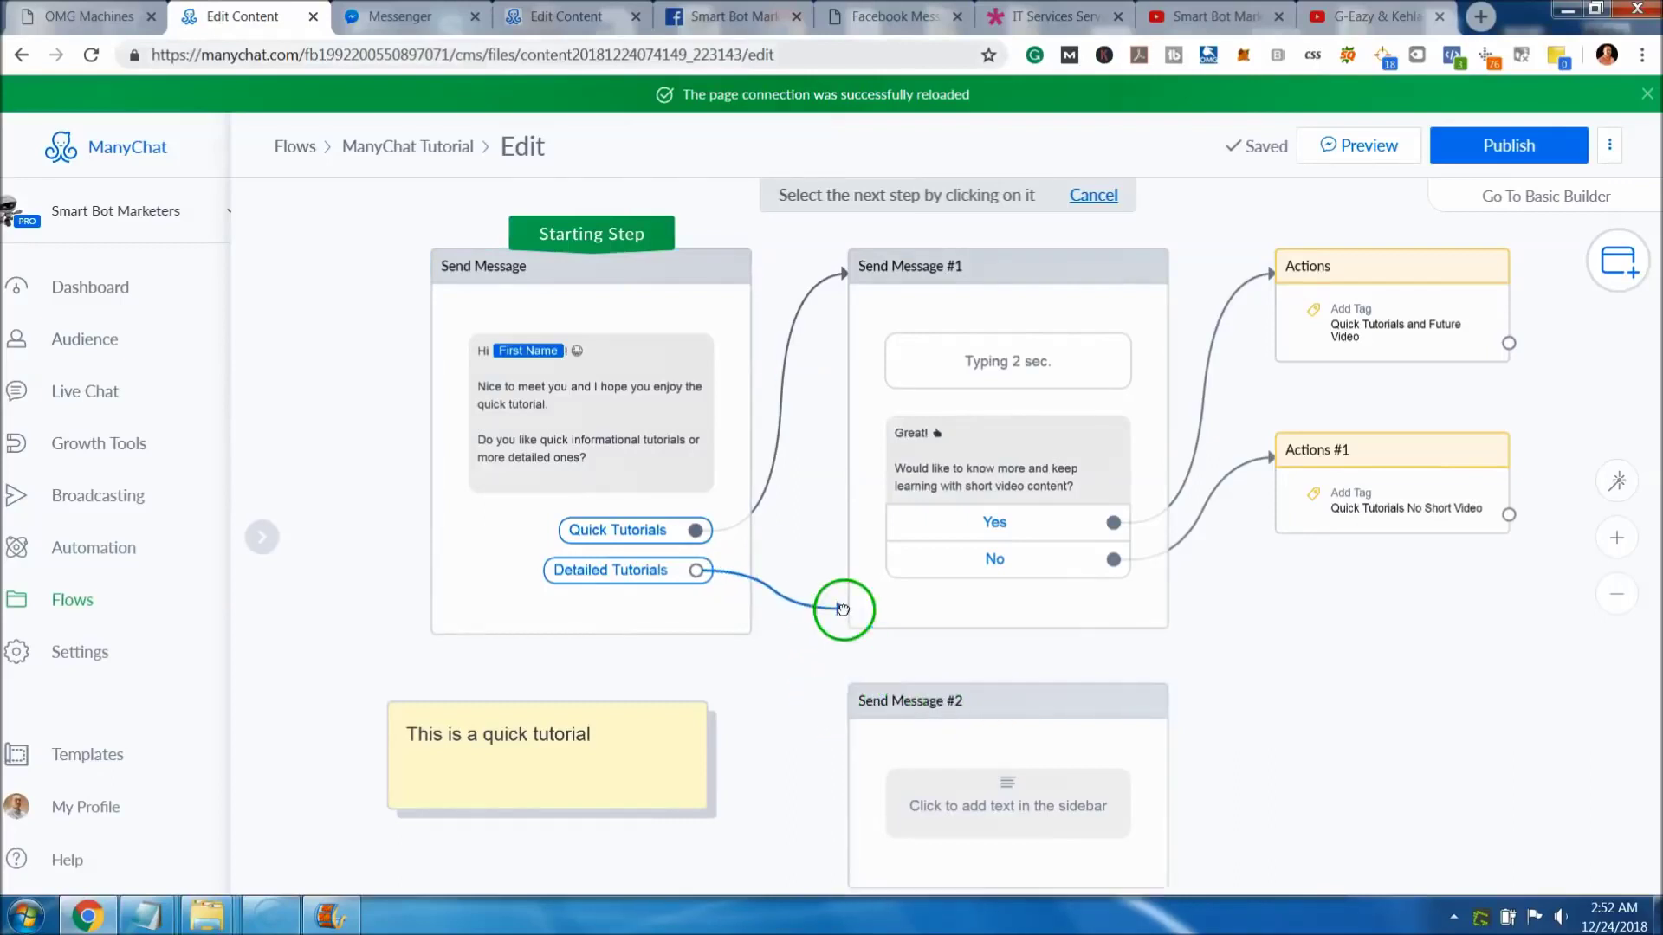
{"action": "left_click", "coordinate": [896, 712]}
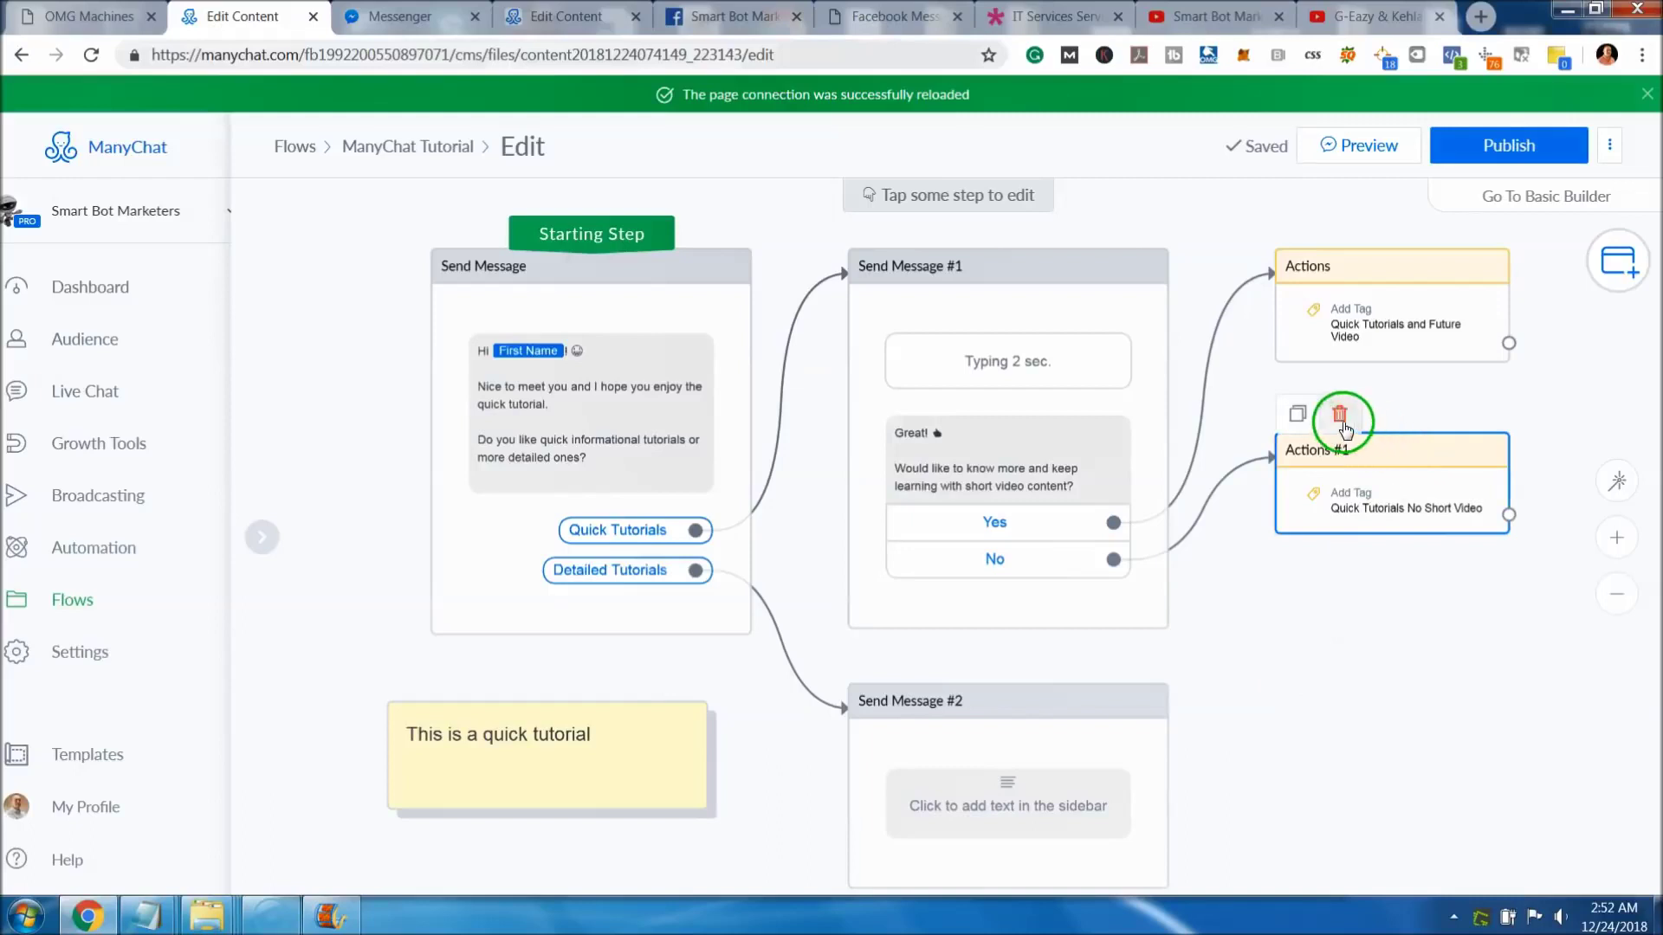
Cancel the deletion of Actions #1 and open Send Message #1 at its title.
{"action": "left_click", "coordinate": [1342, 425]}
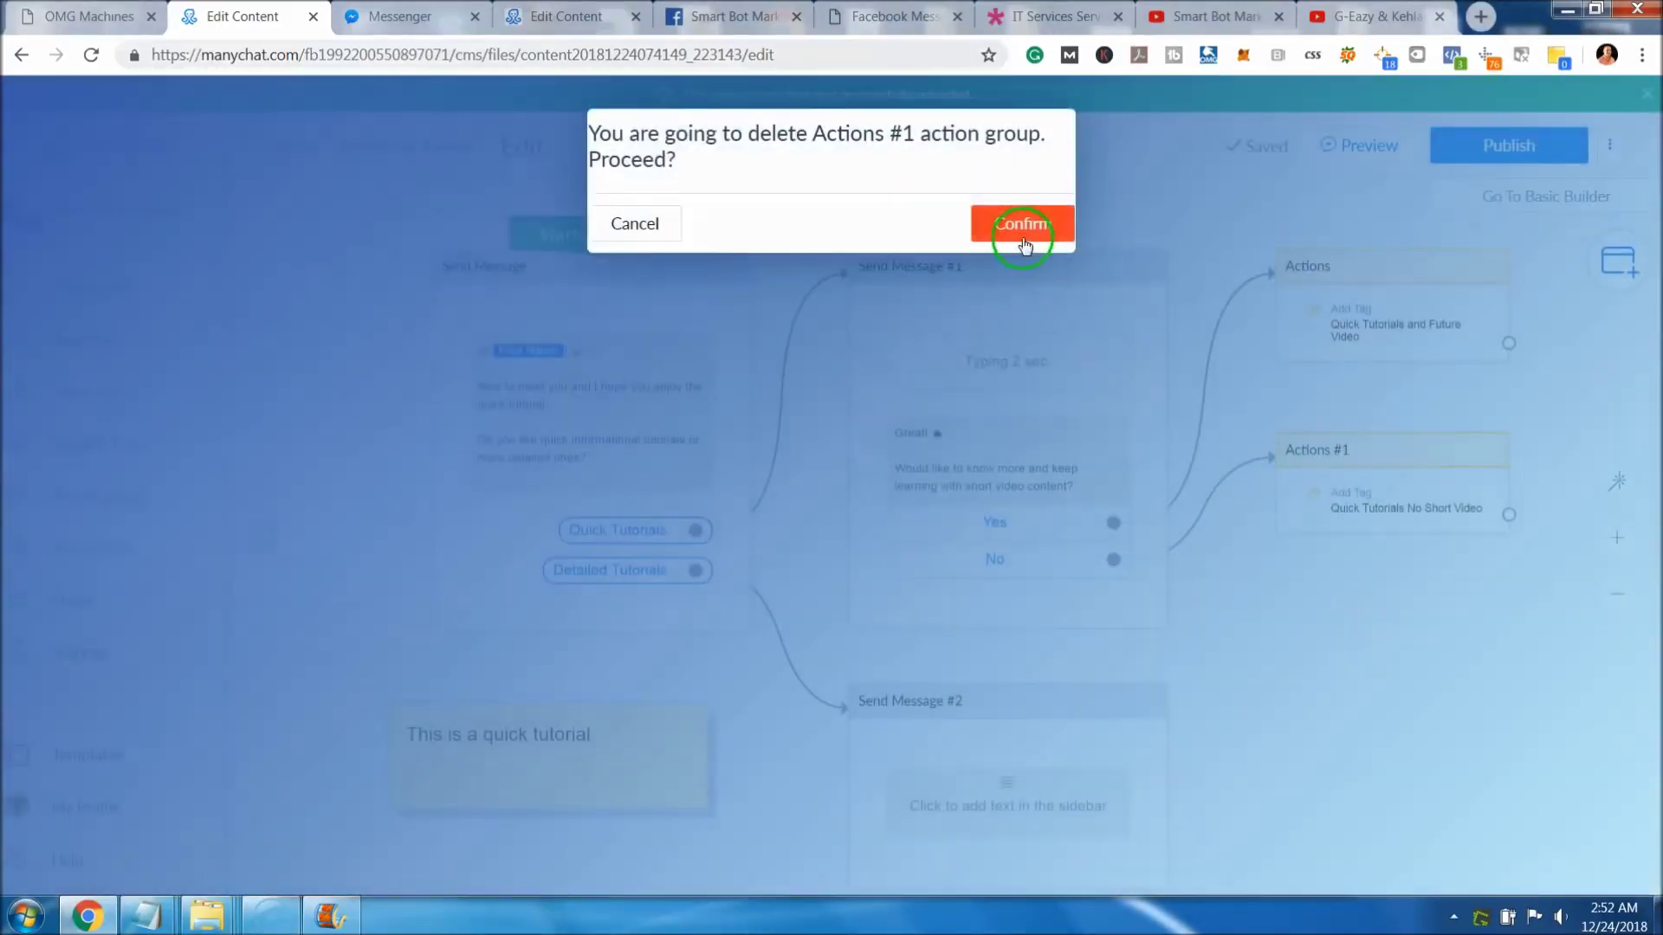
{"action": "left_click", "coordinate": [633, 224]}
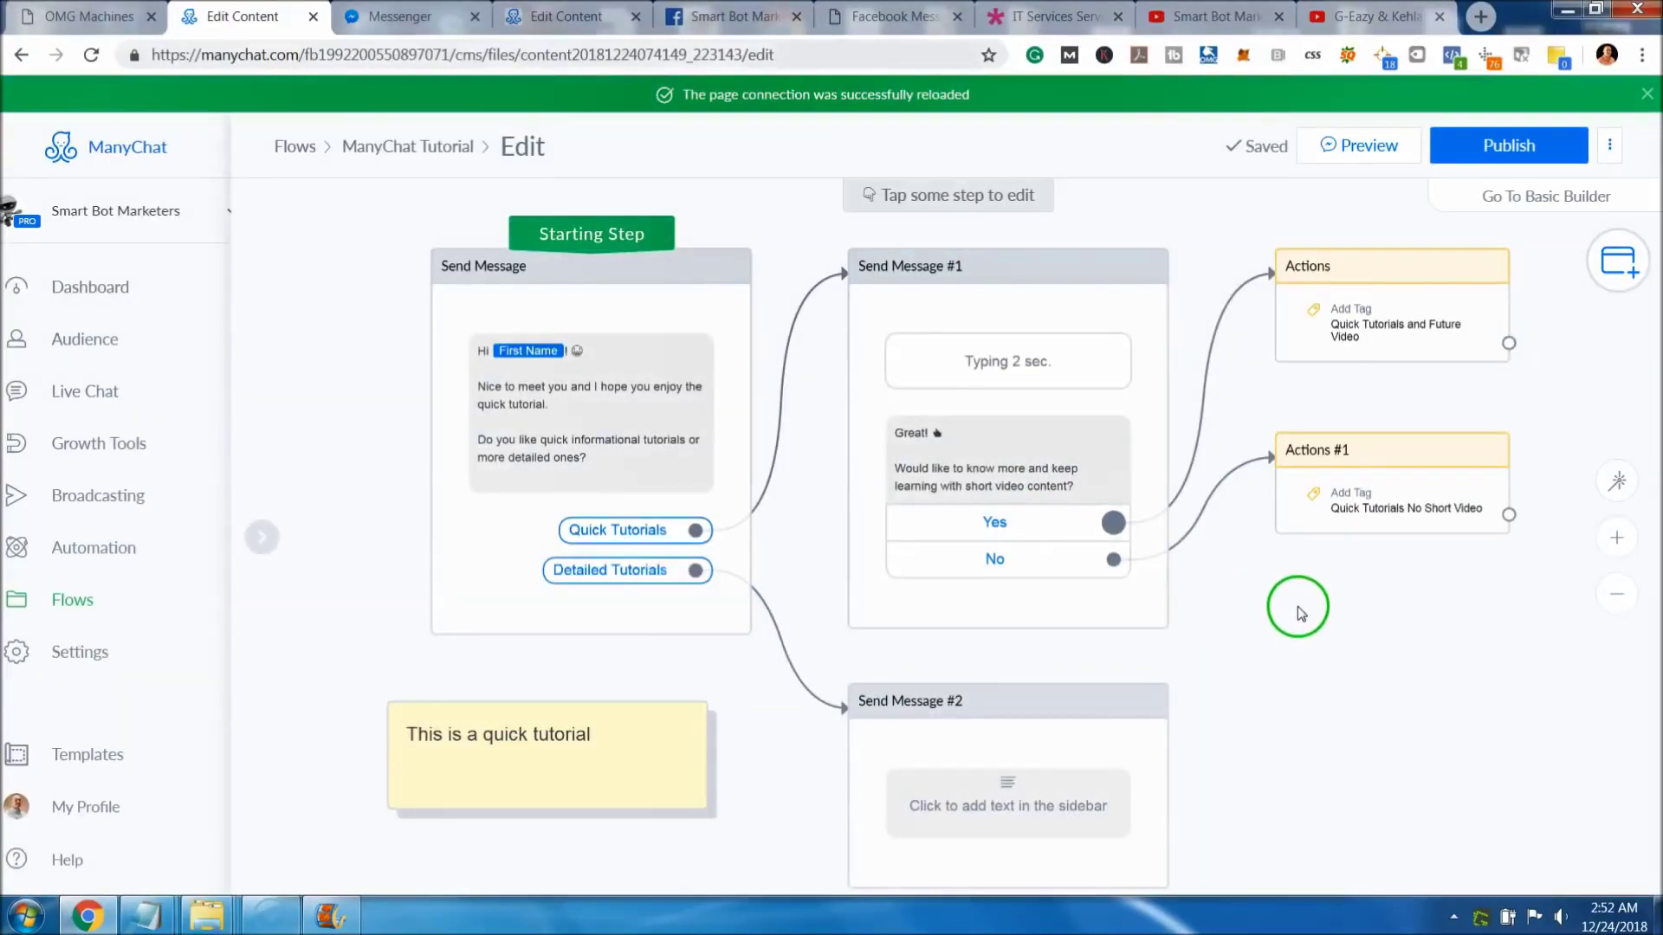
{"action": "left_click", "coordinate": [1161, 607]}
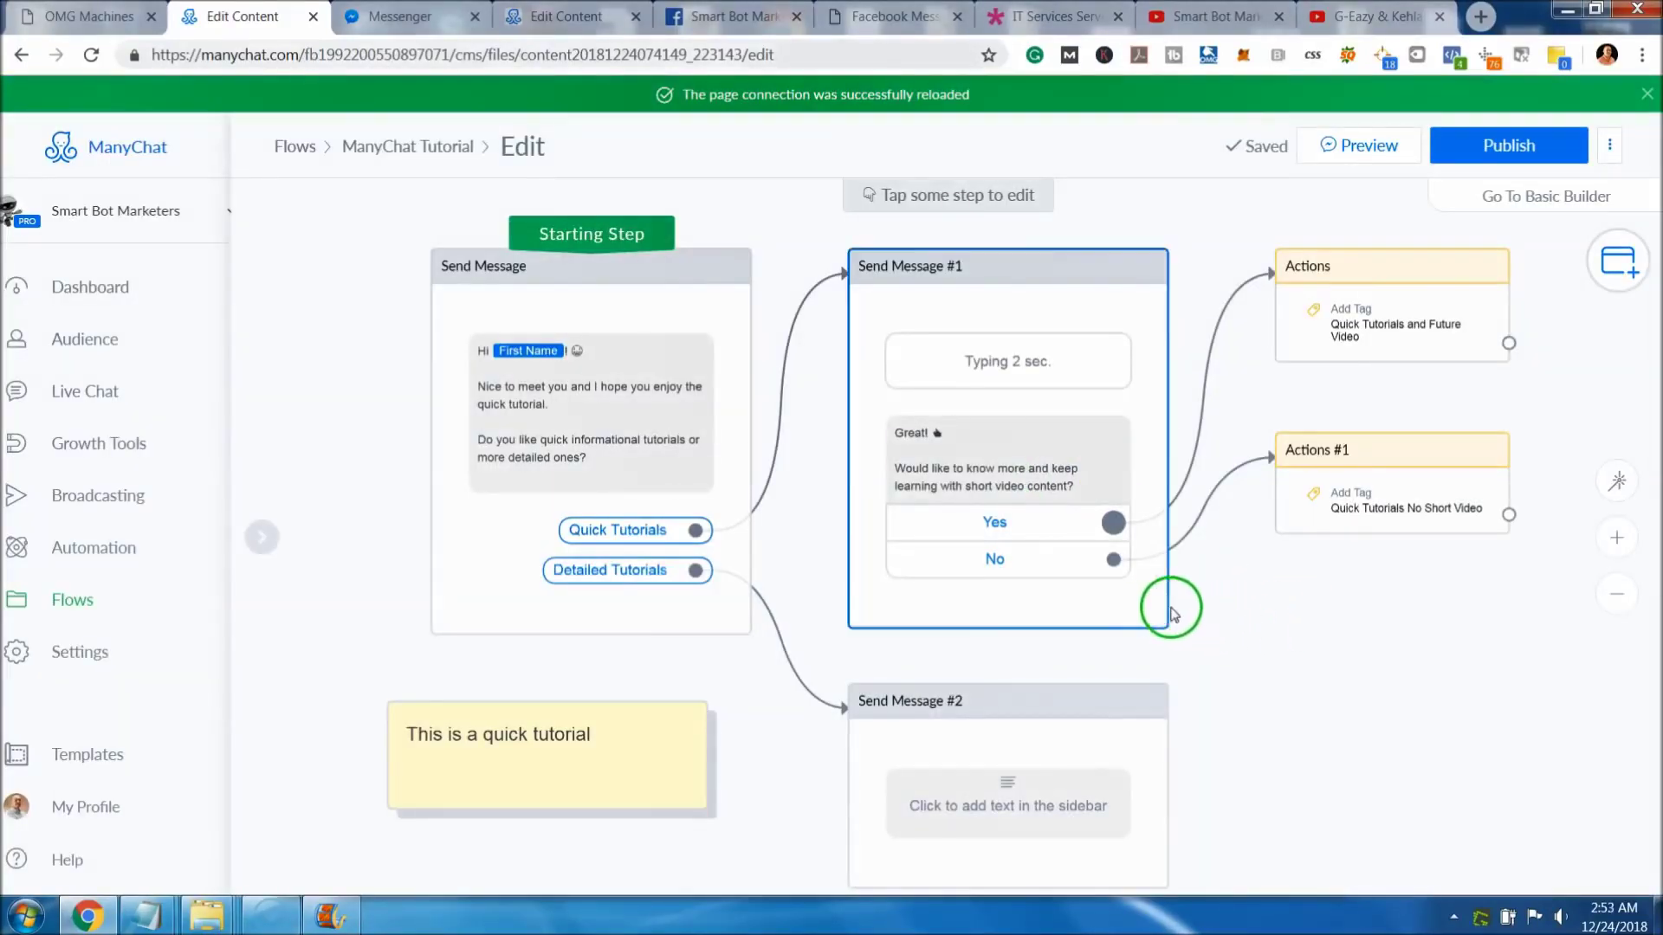
{"action": "left_click", "coordinate": [956, 299]}
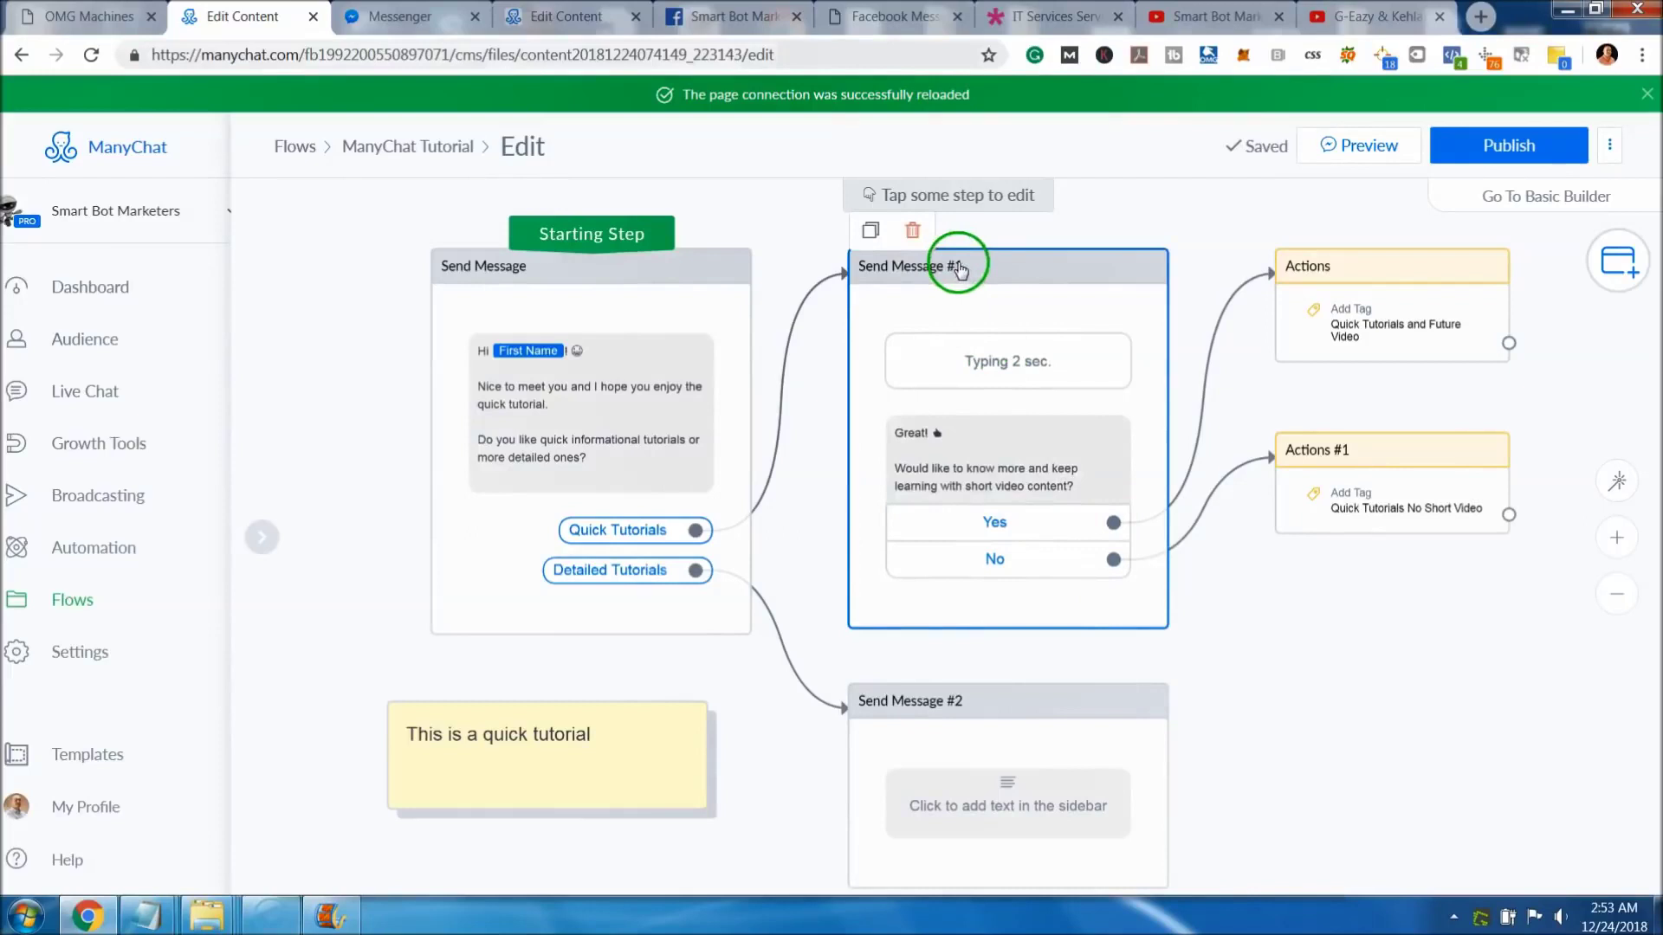
{"action": "left_click", "coordinate": [521, 222]}
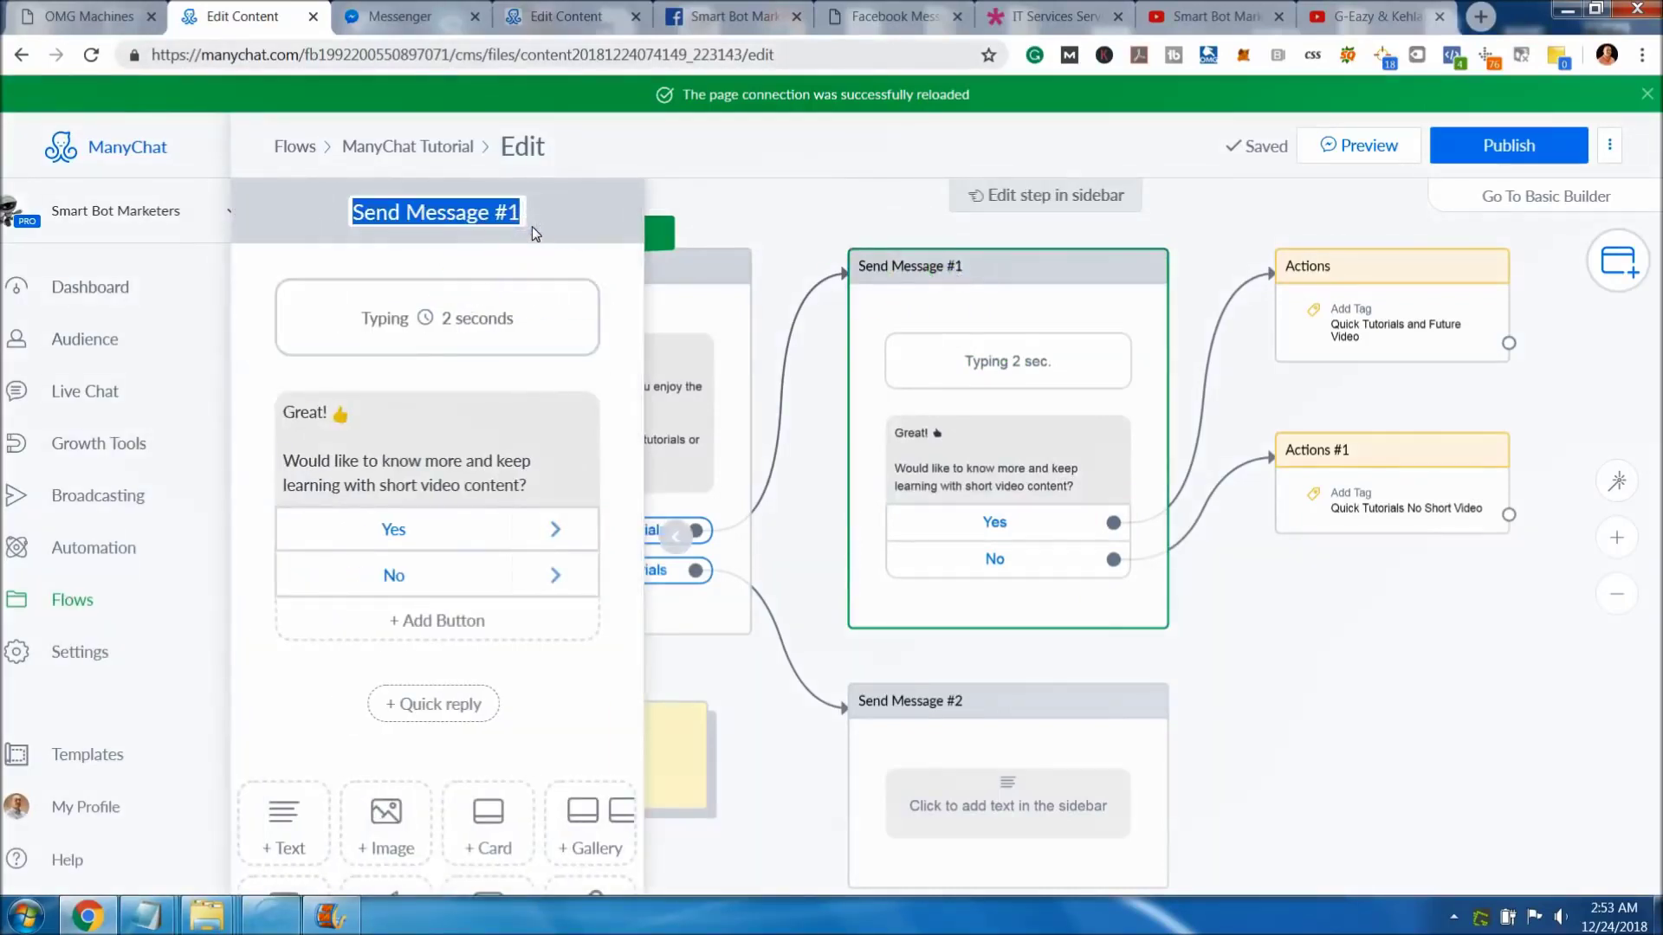
Rename the Send Message #1 step to 'Question About Video Length'.
{"action": "key", "text": "BackSpace"}
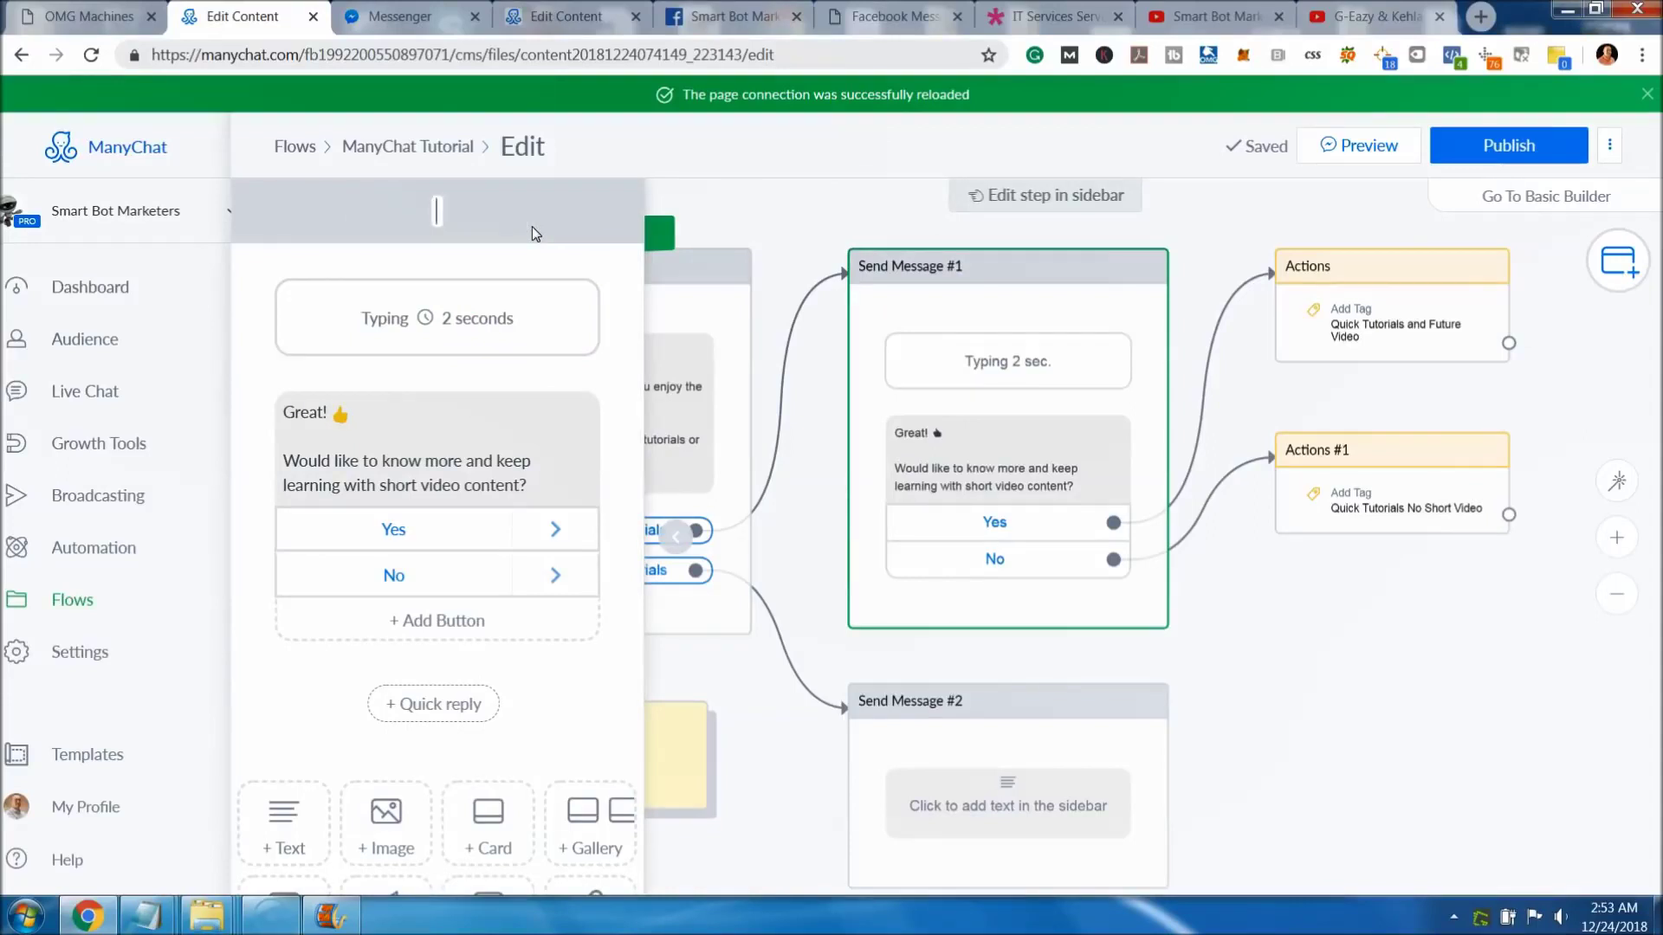
{"action": "type", "text": "Ques"}
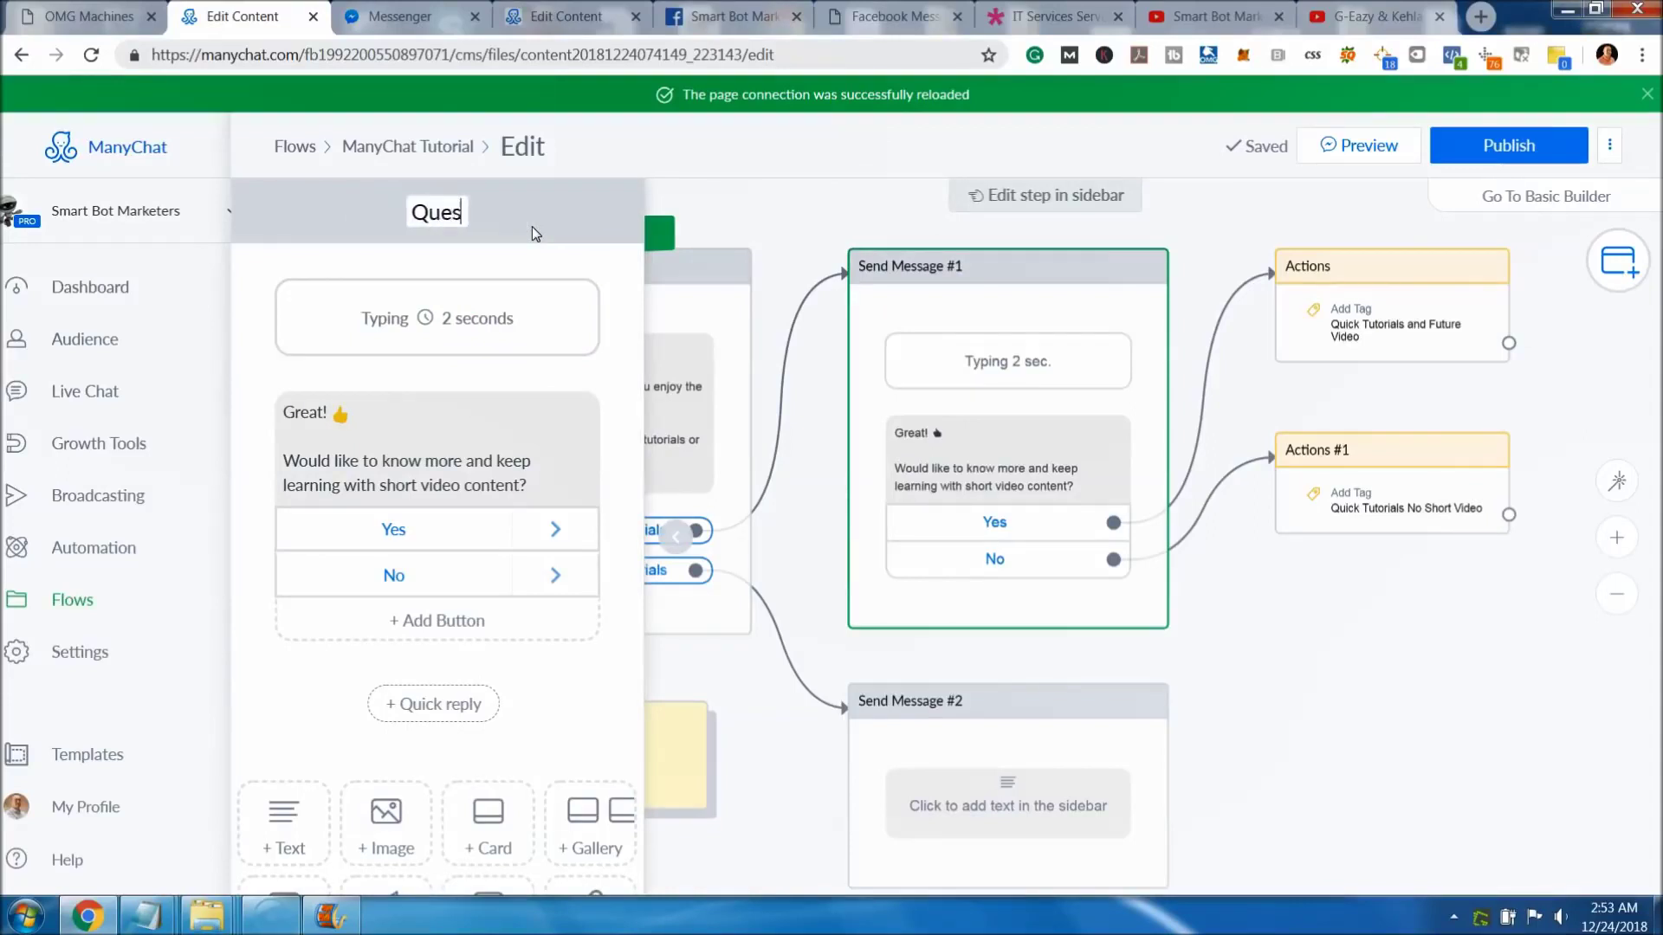
{"action": "type", "text": "tion Abo"}
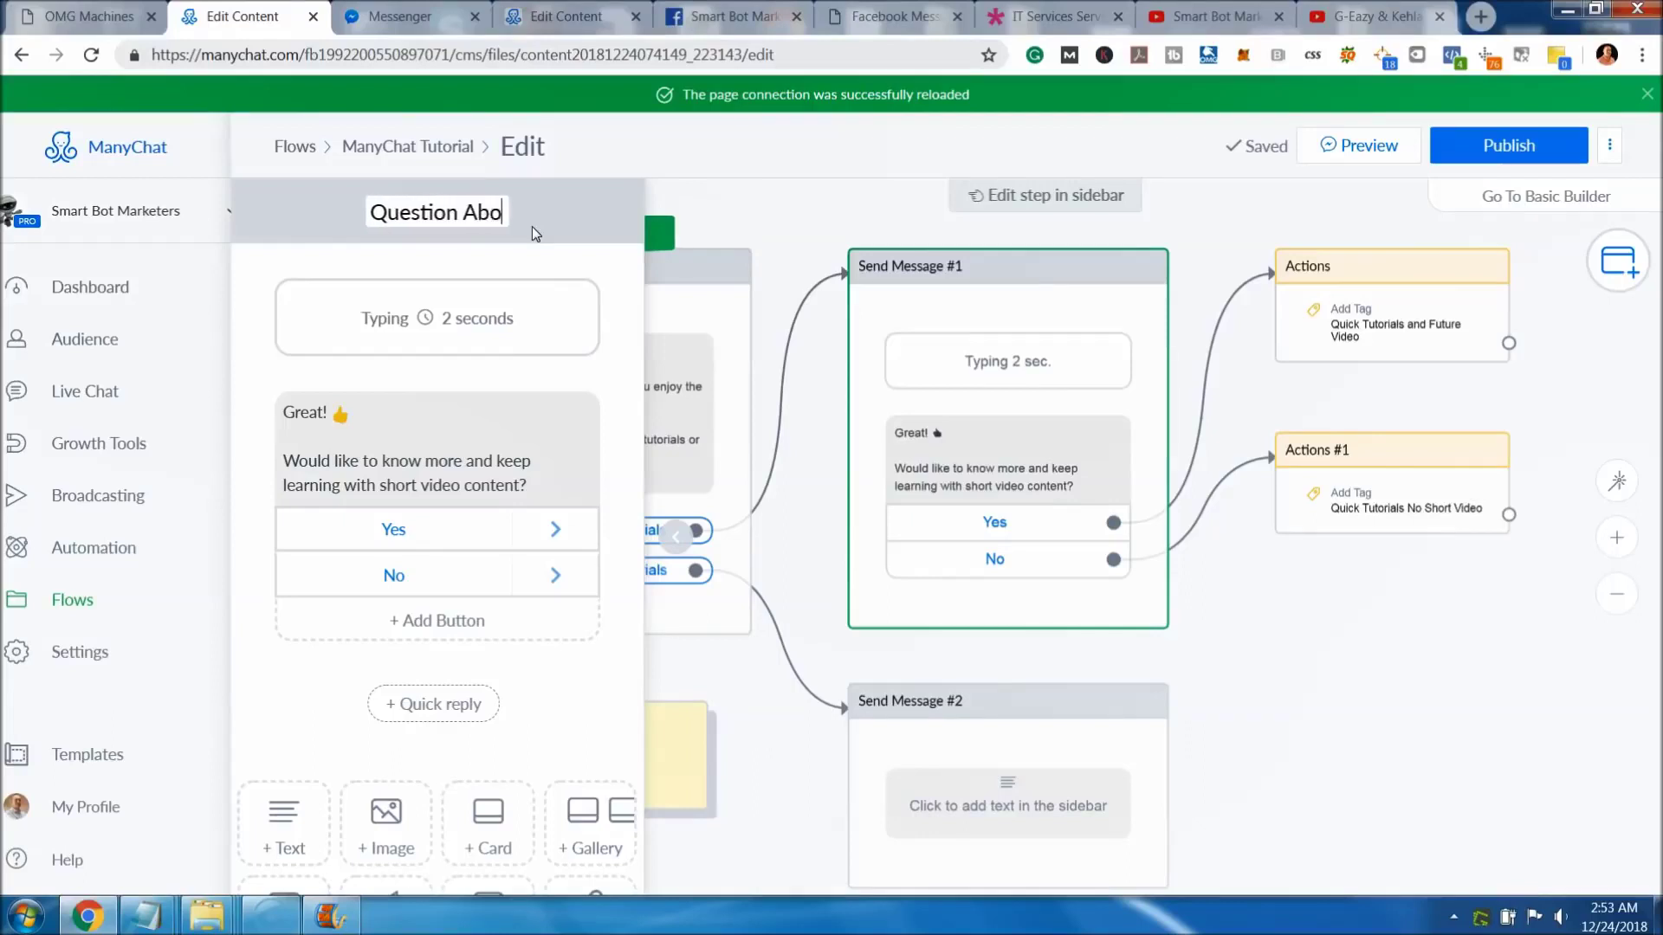
{"action": "type", "text": "ut Video"}
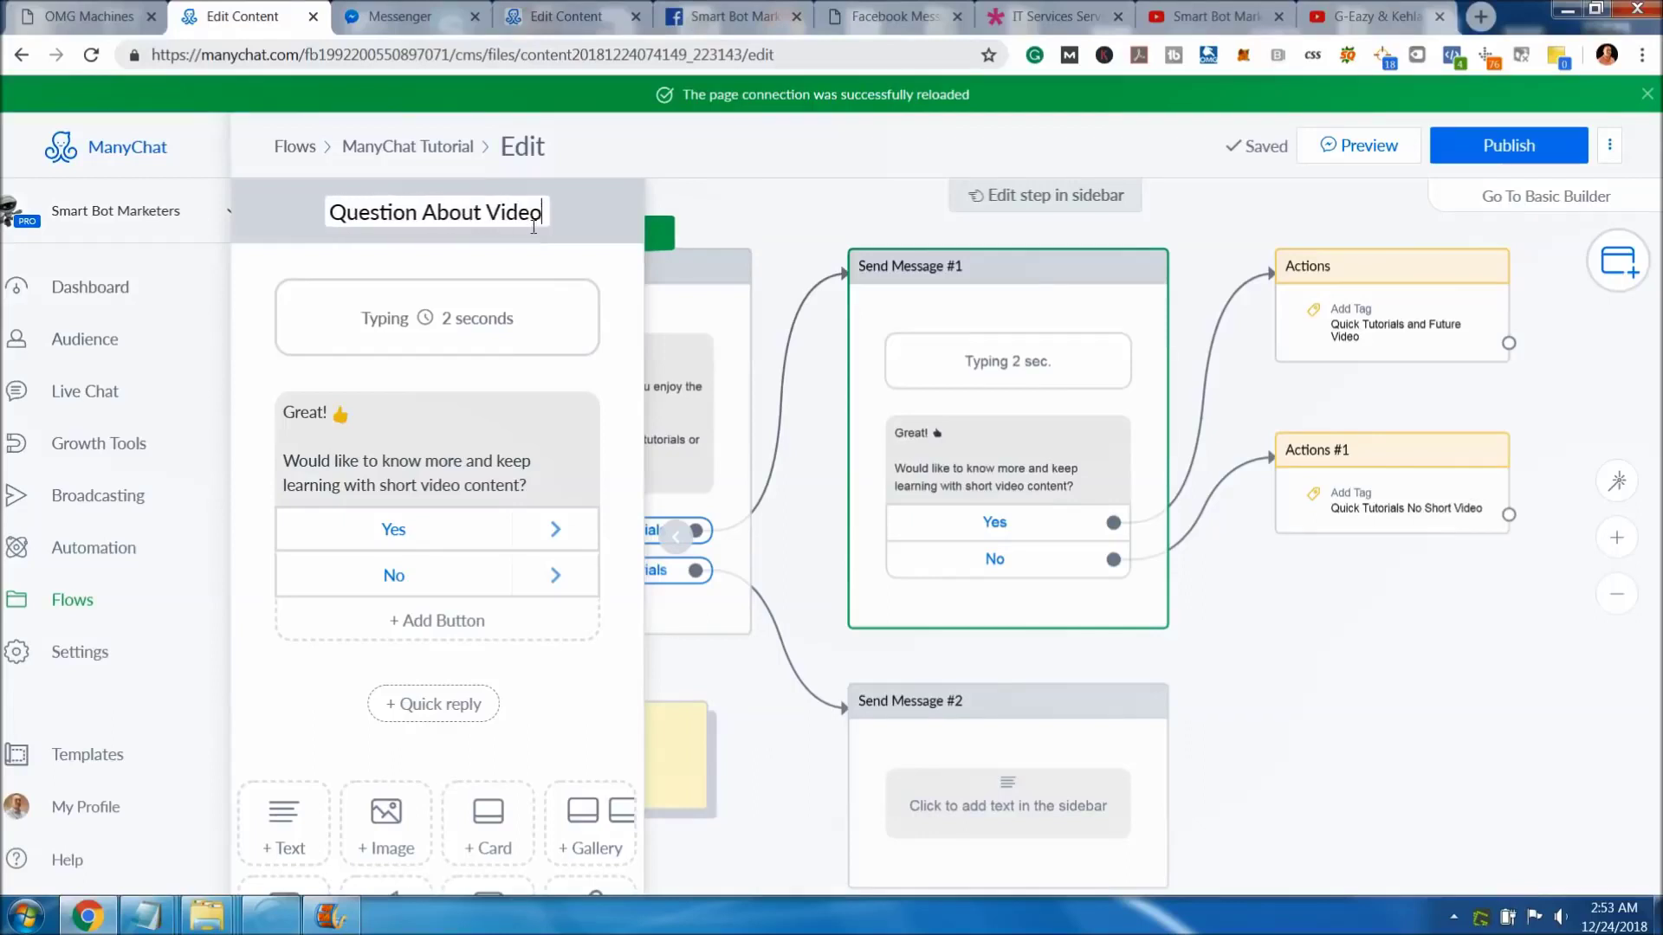
{"action": "type", "text": " Length"}
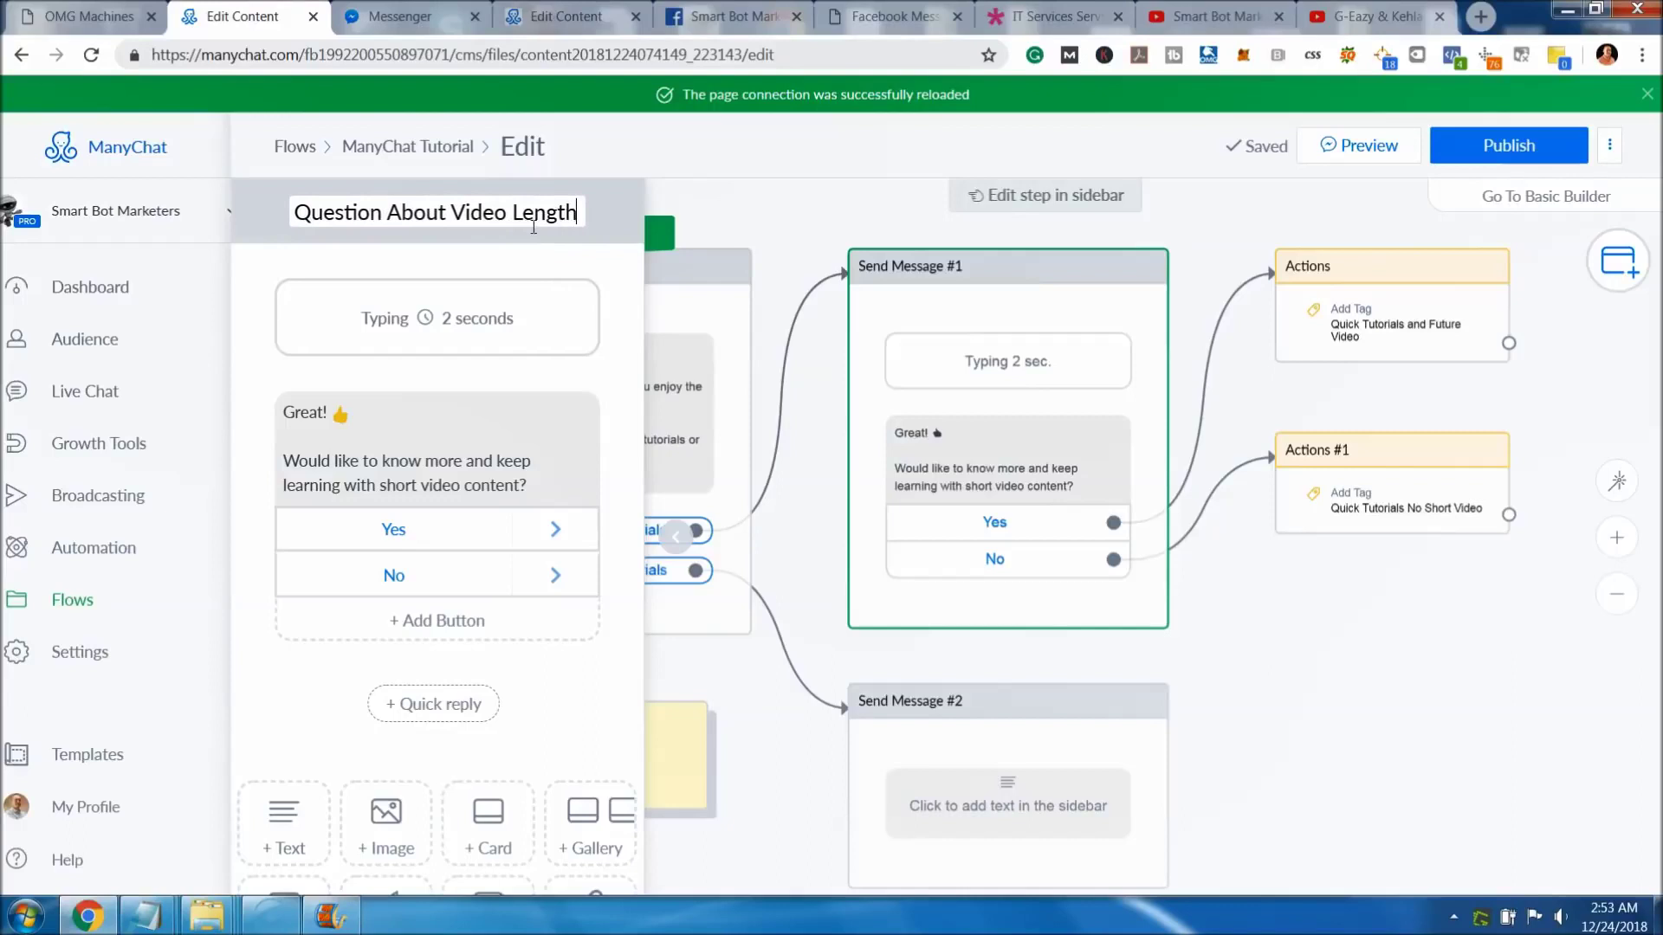
{"action": "key", "text": "Return"}
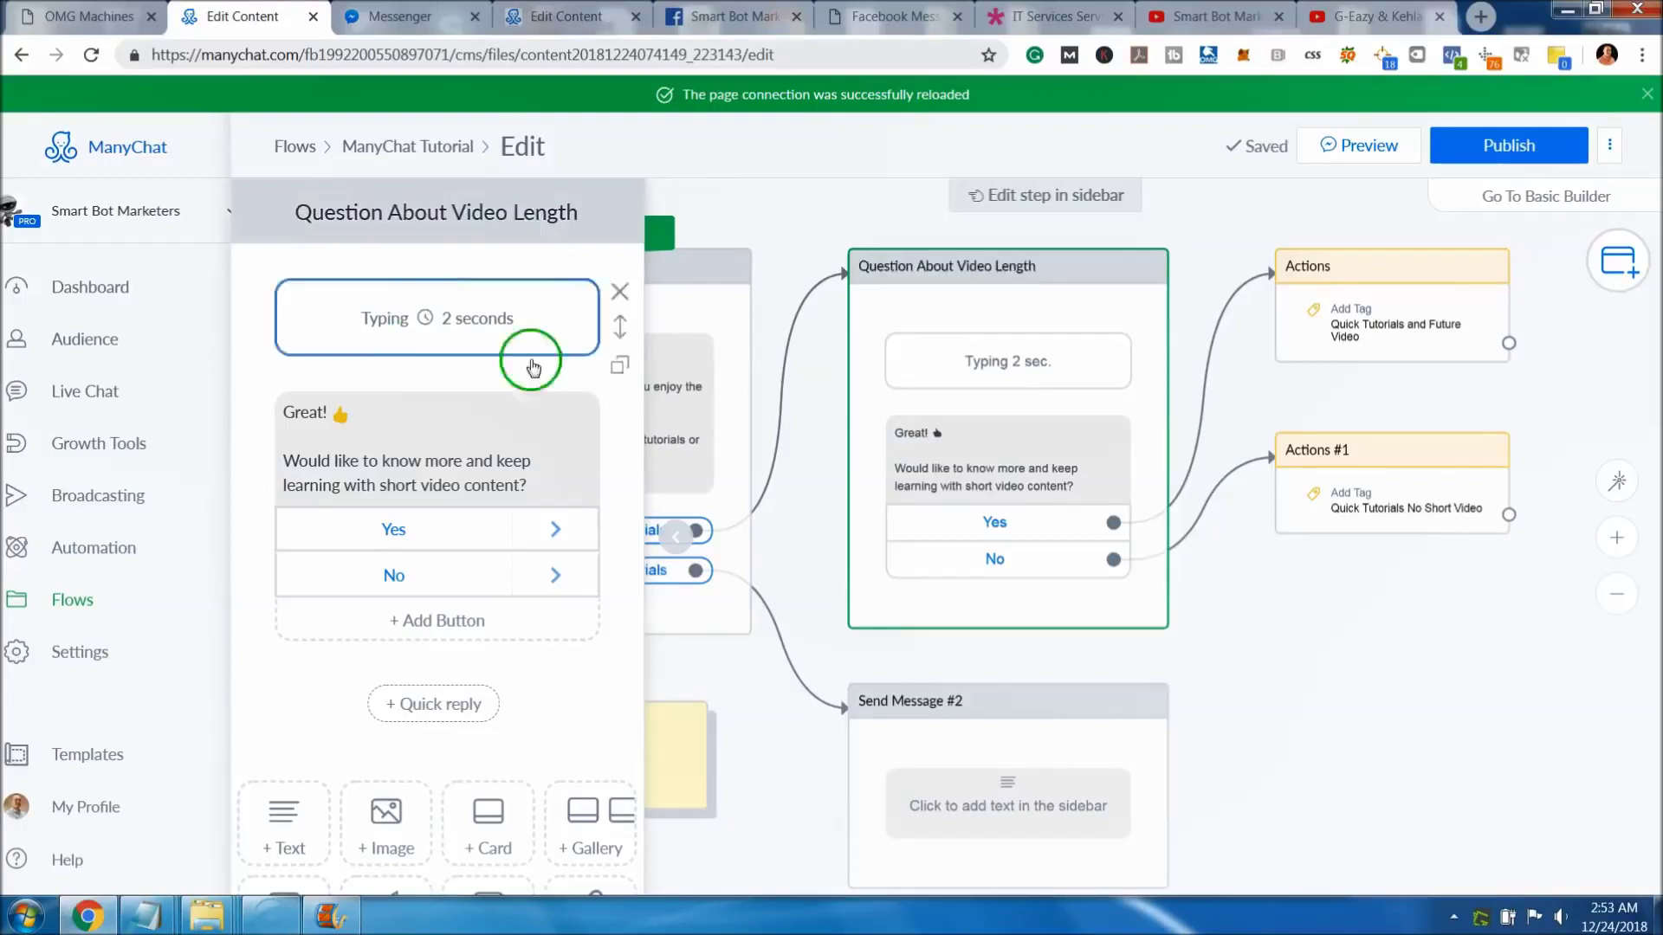
{"action": "left_click", "coordinate": [1184, 689]}
{"action": "left_click", "coordinate": [543, 297]}
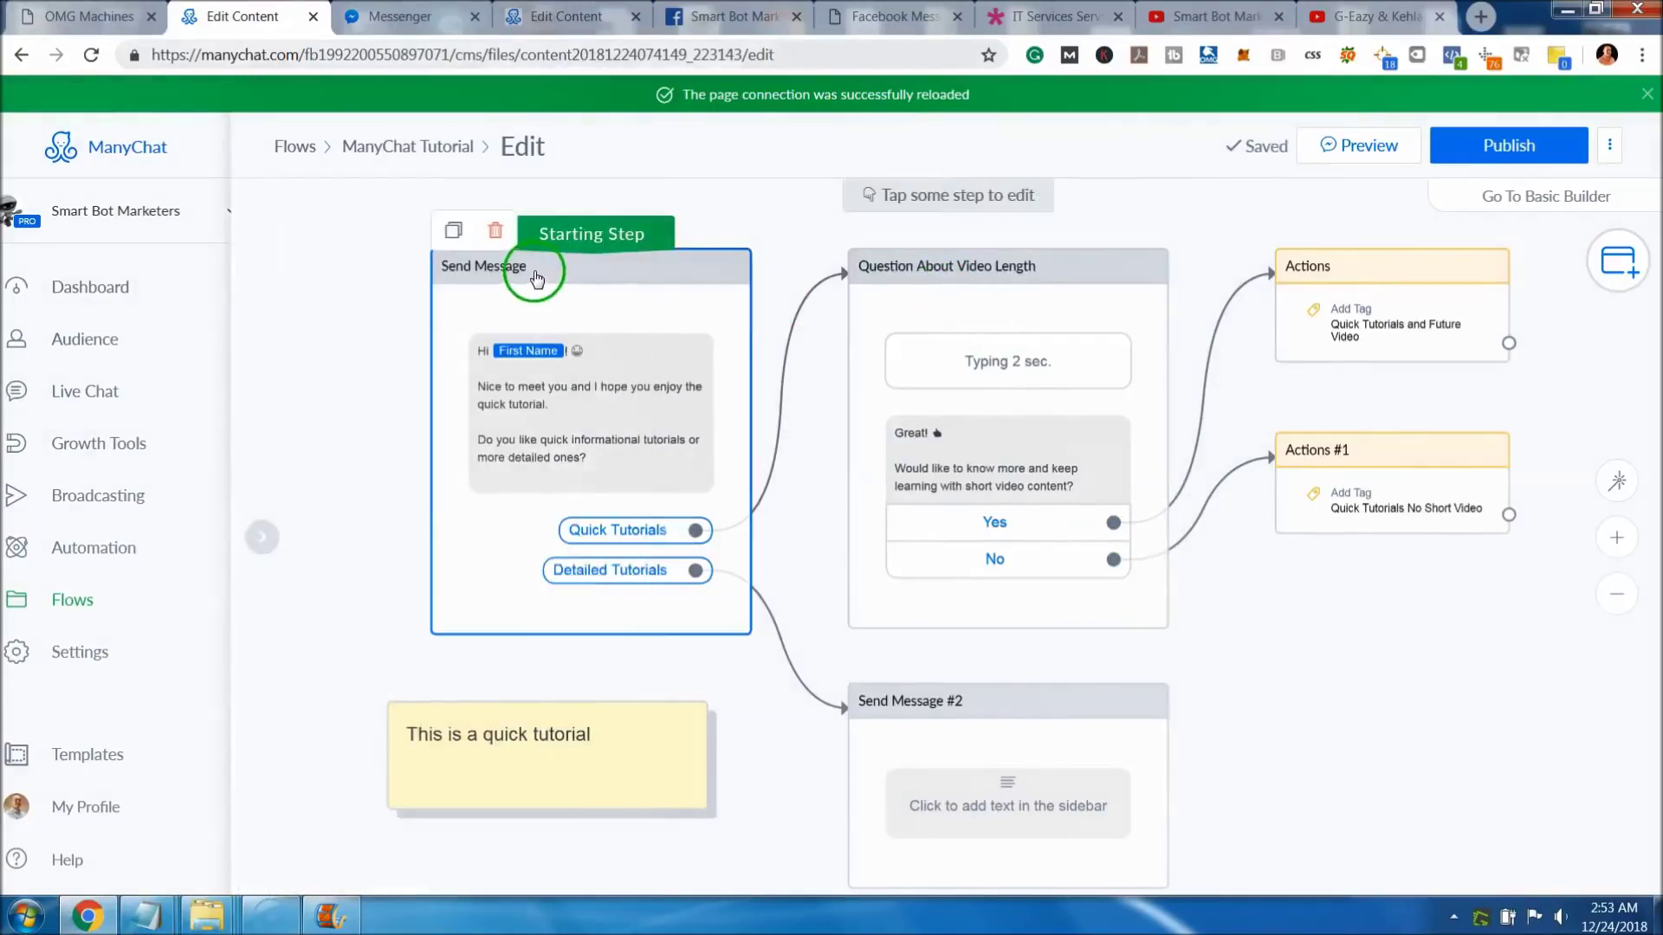
Rename the starting Send Message step to 'Starting Flow Message', fixing the mistyped capital L.
{"action": "left_click", "coordinate": [494, 222]}
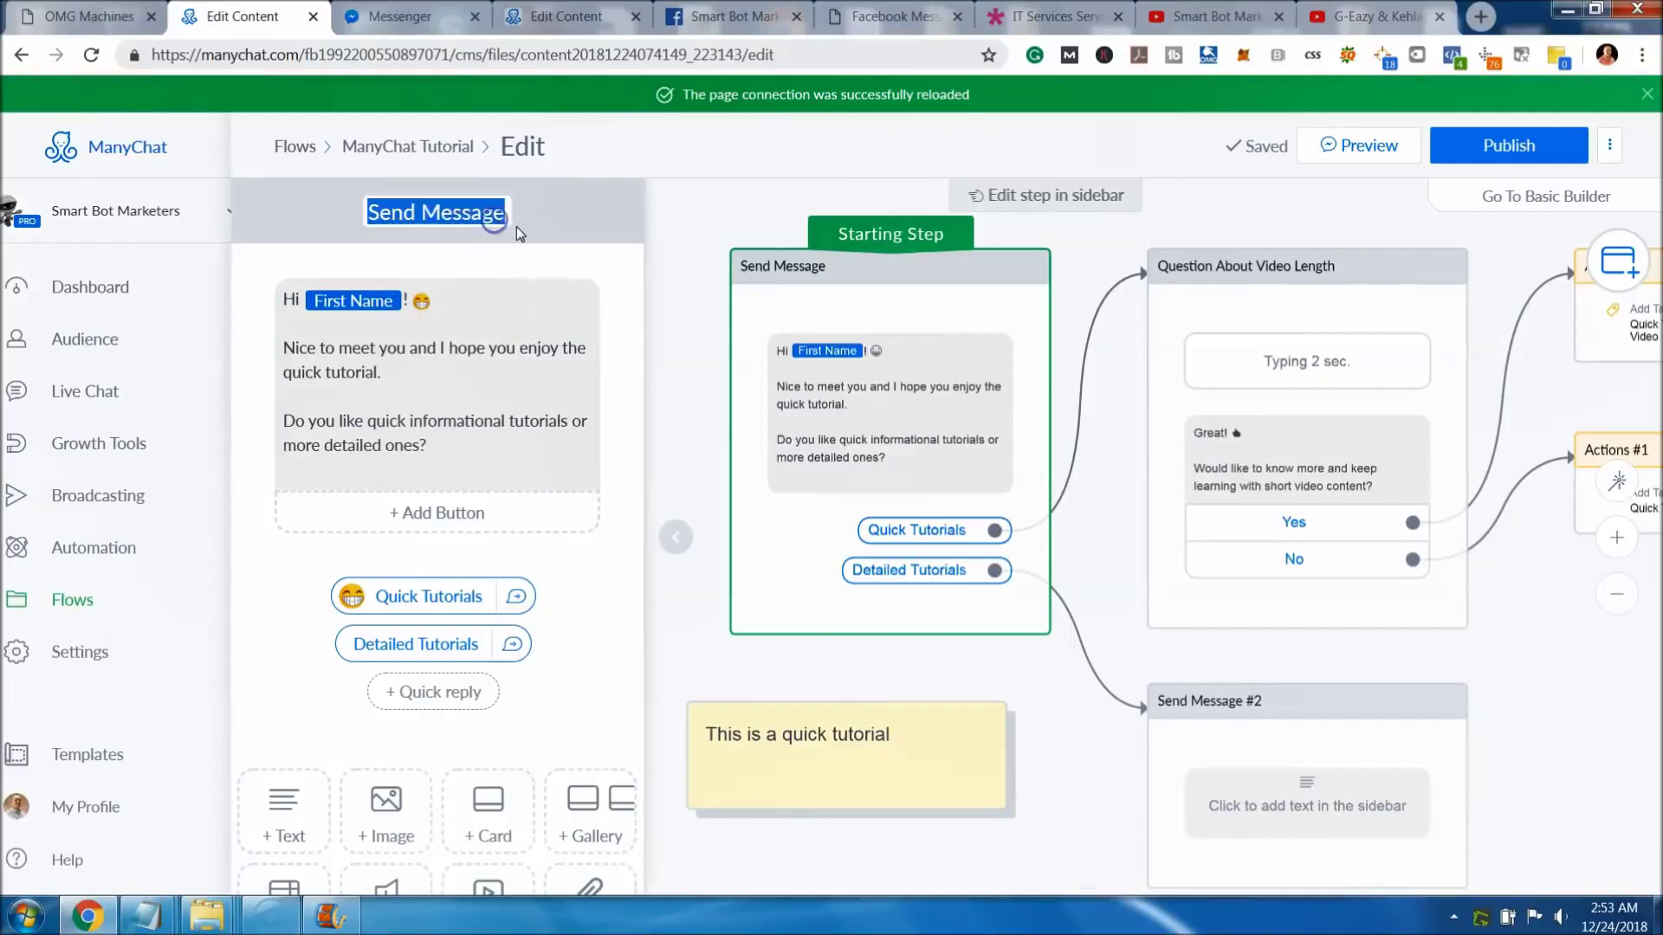
{"action": "key", "text": "BackSpace"}
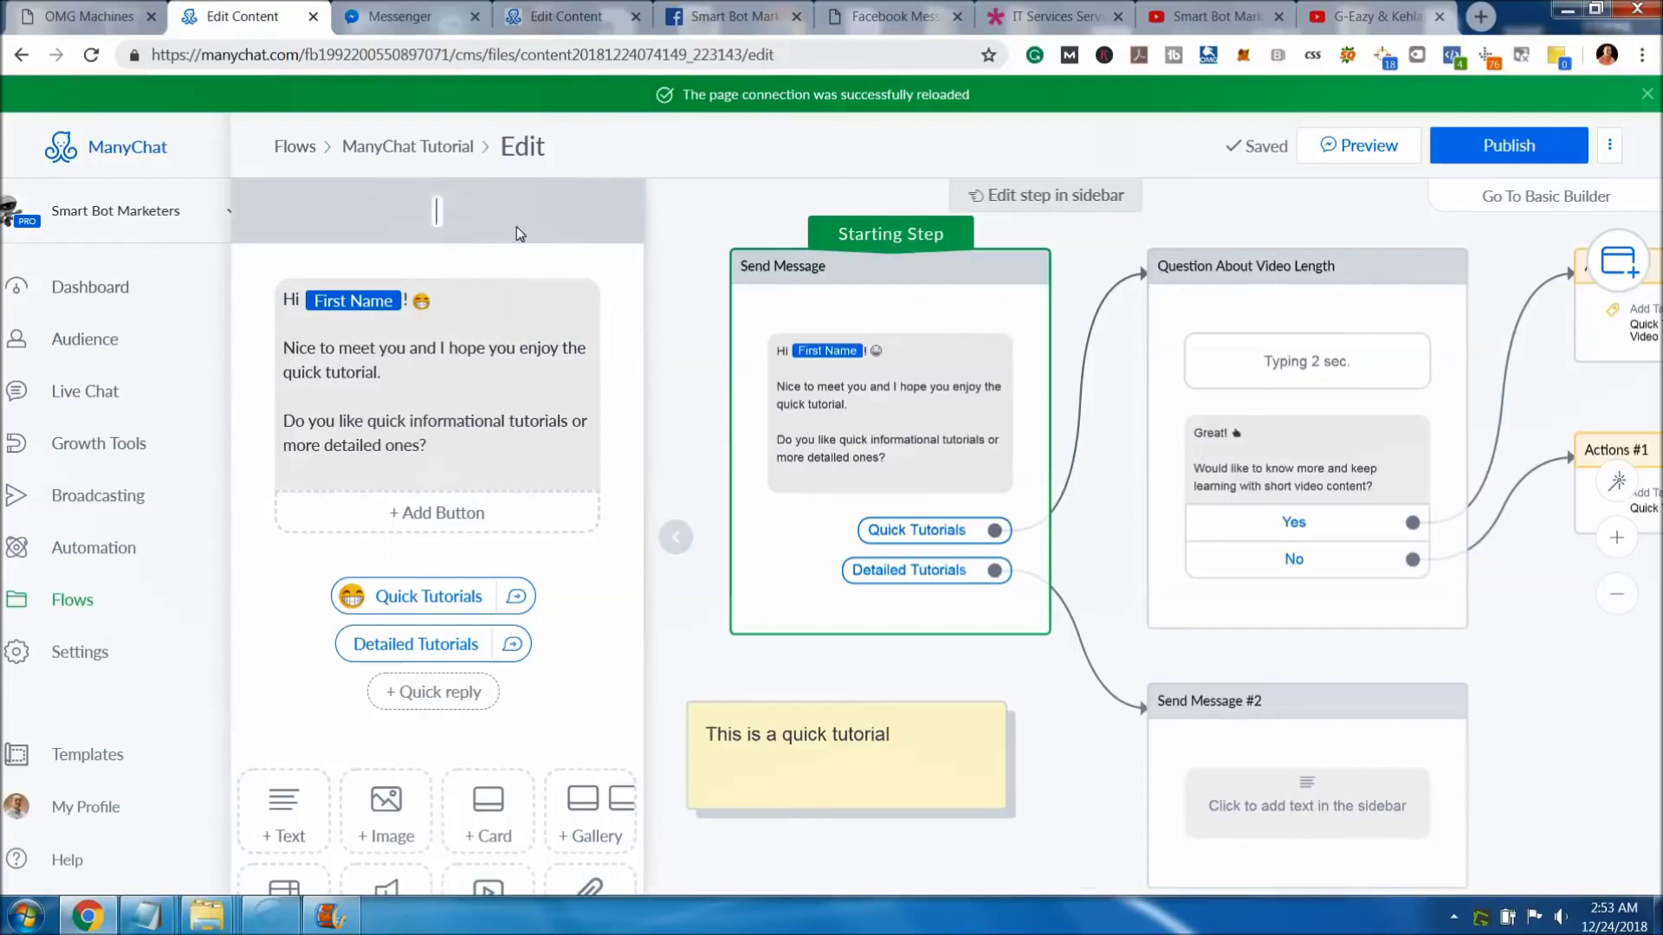
{"action": "type", "text": "Start"}
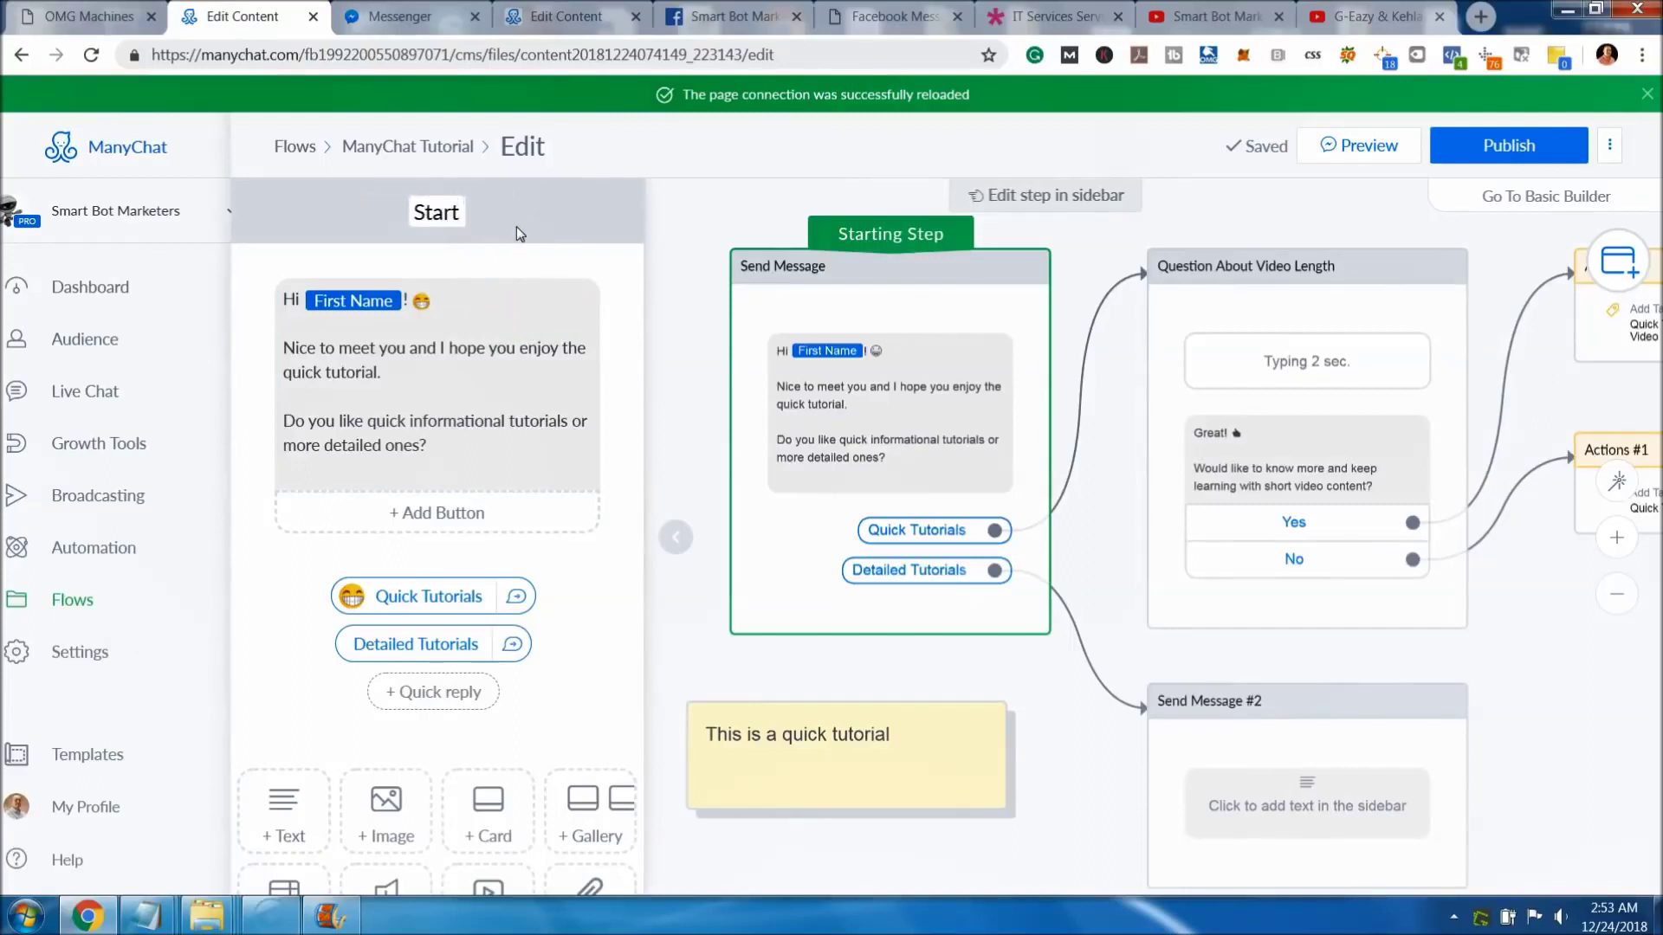
{"action": "type", "text": "ing FLow"}
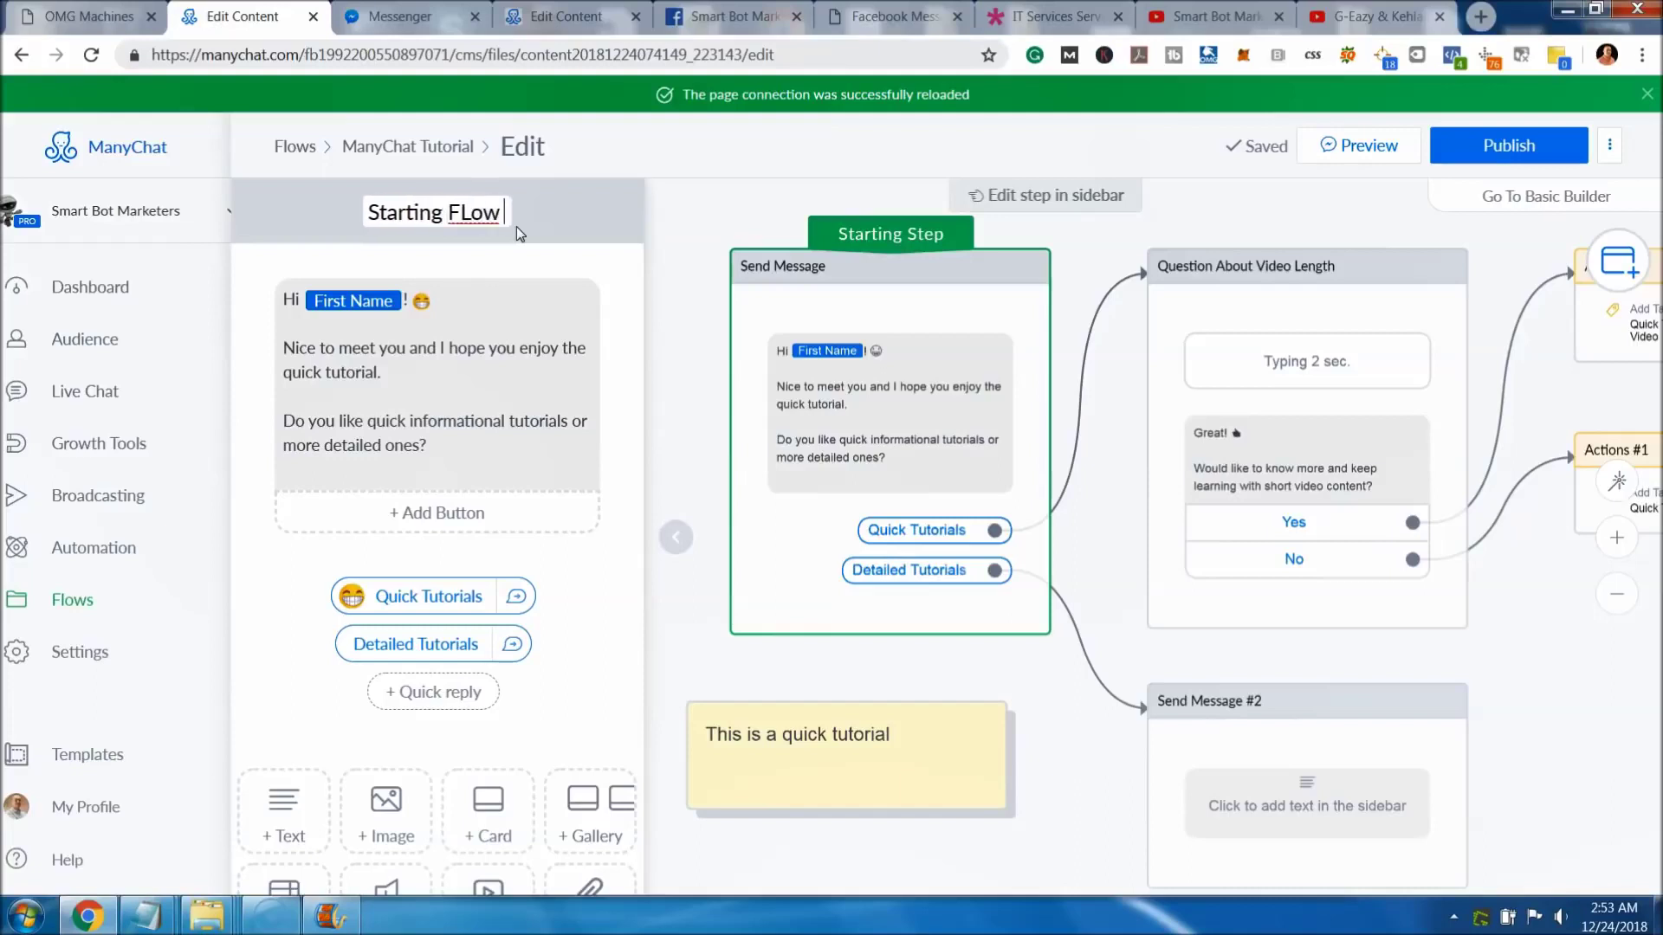
{"action": "type", "text": " Message"}
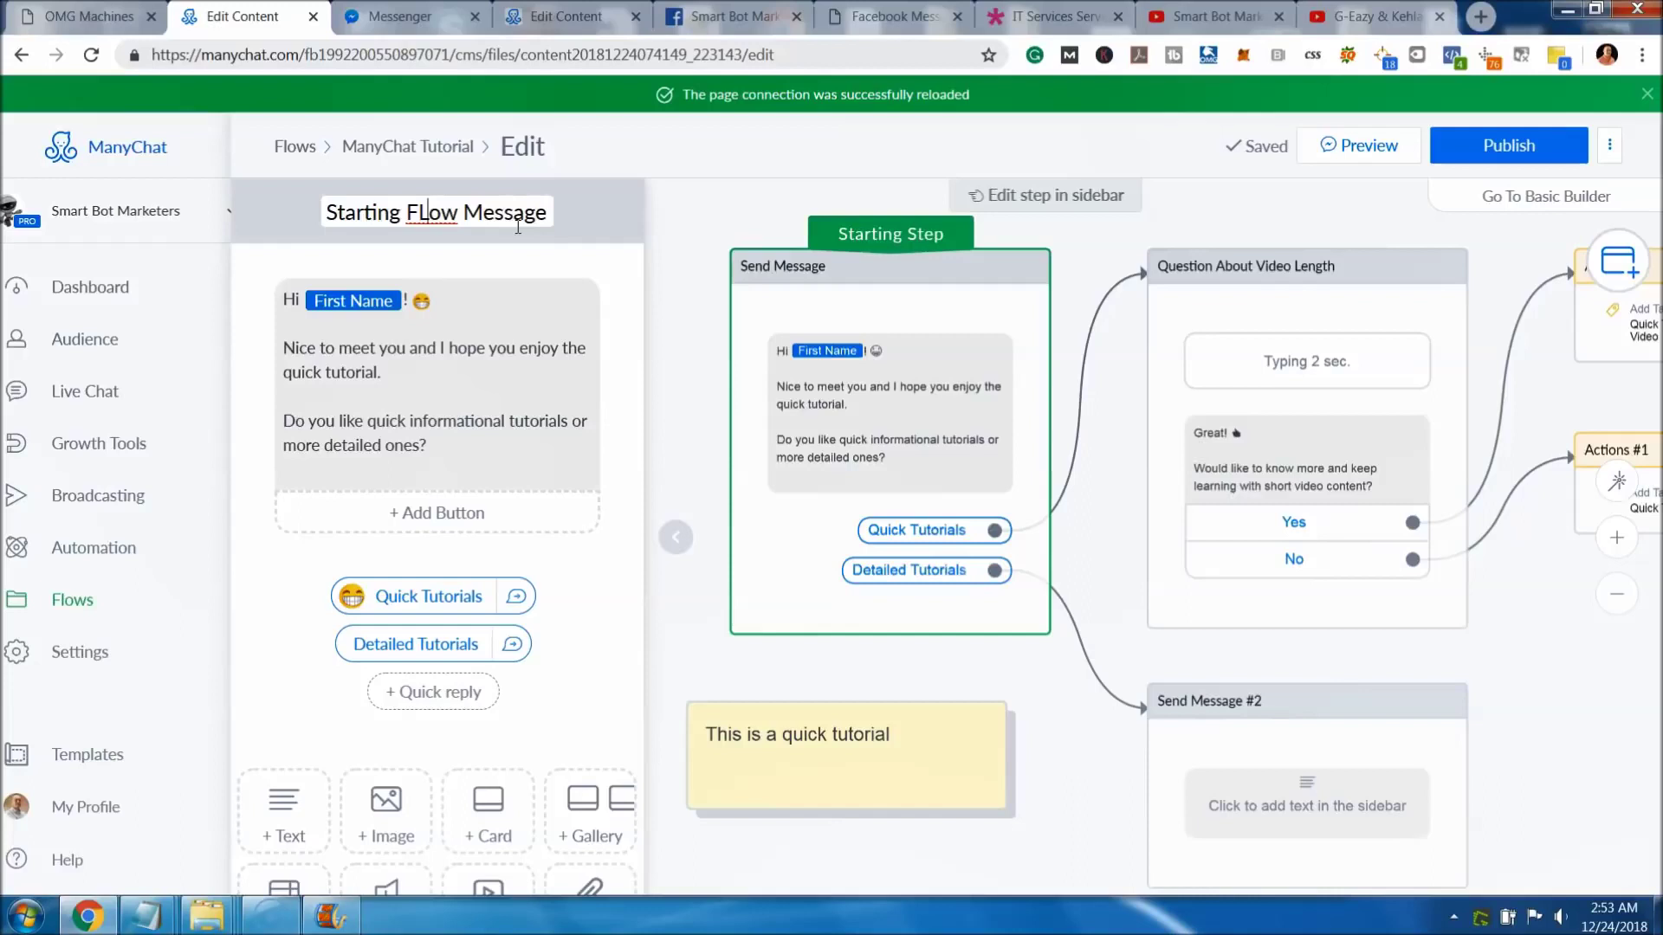
{"action": "key", "text": "BackSpace"}
{"action": "type", "text": "l"}
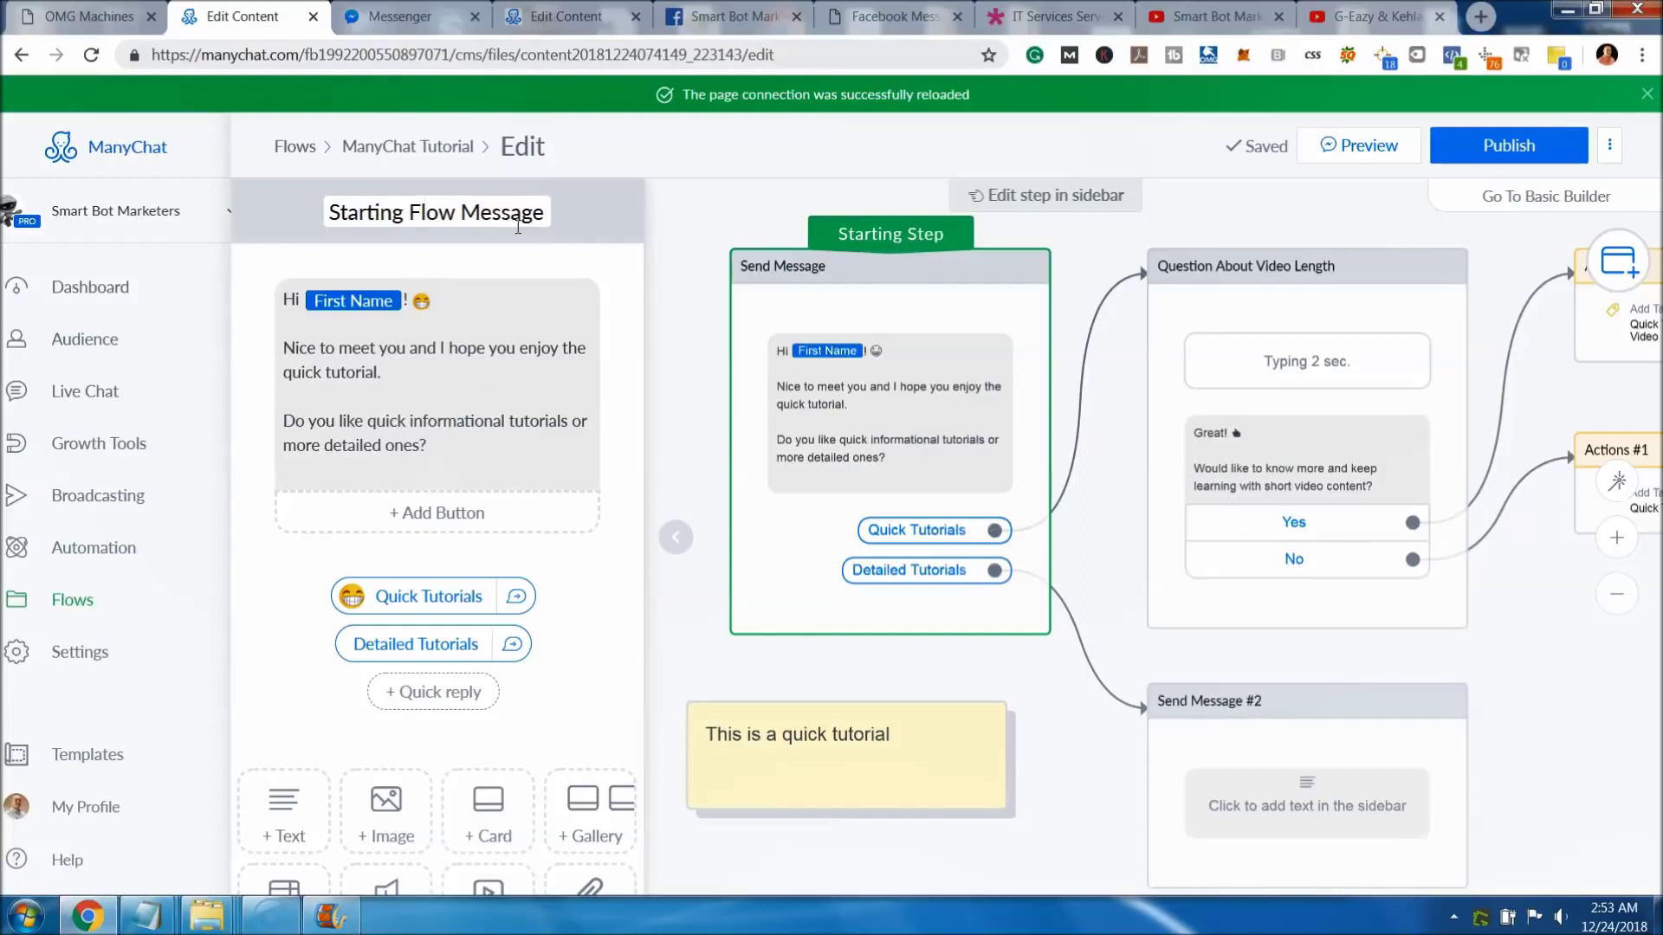
{"action": "key", "text": "Return"}
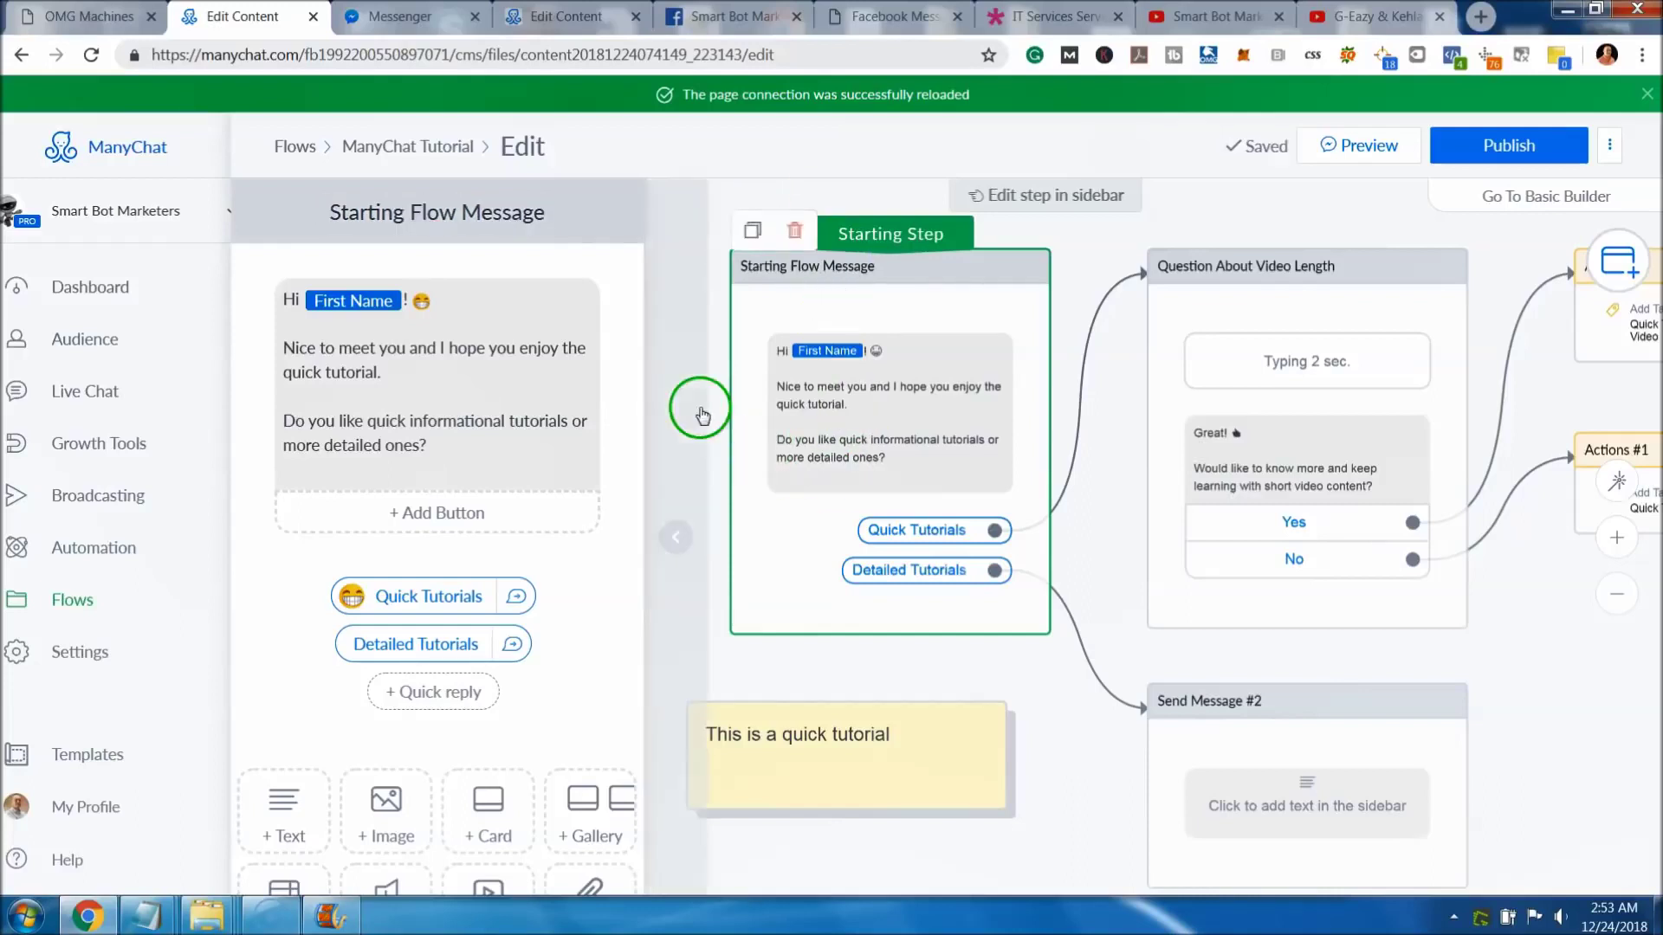
{"action": "left_click", "coordinate": [671, 551]}
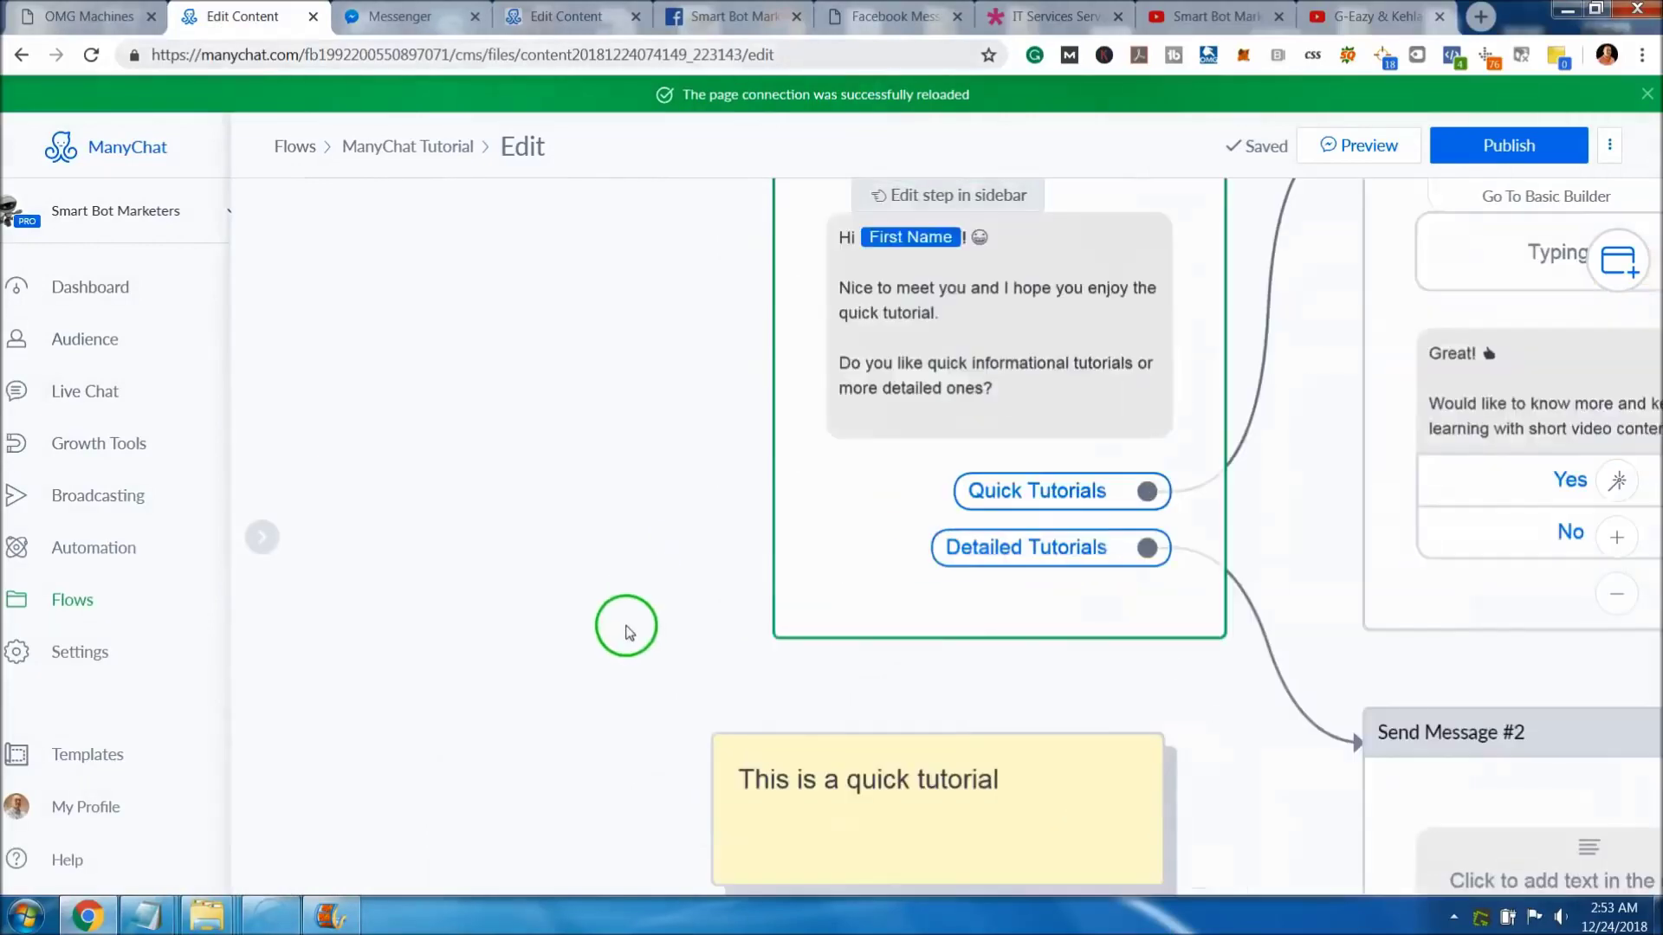
Pan the flow to show every step, then select and open the empty Send Message #2.
{"action": "left_click_drag", "start_coordinate": [565, 586], "coordinate": [397, 638]}
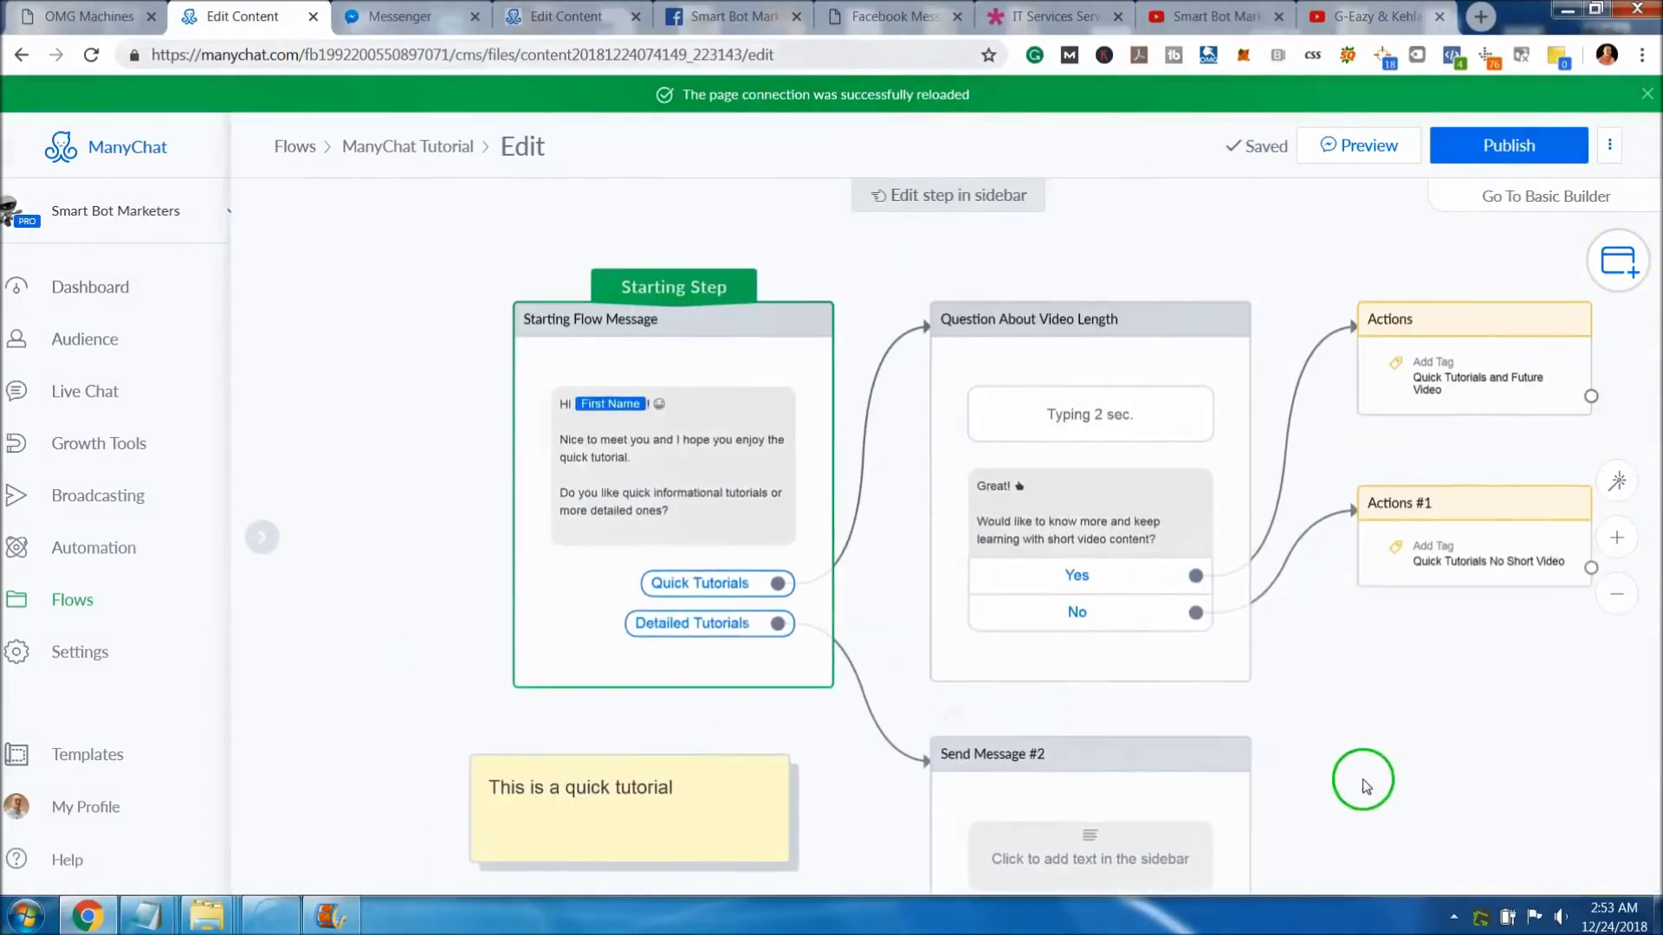
{"action": "left_click_drag", "start_coordinate": [1362, 779], "coordinate": [1262, 697]}
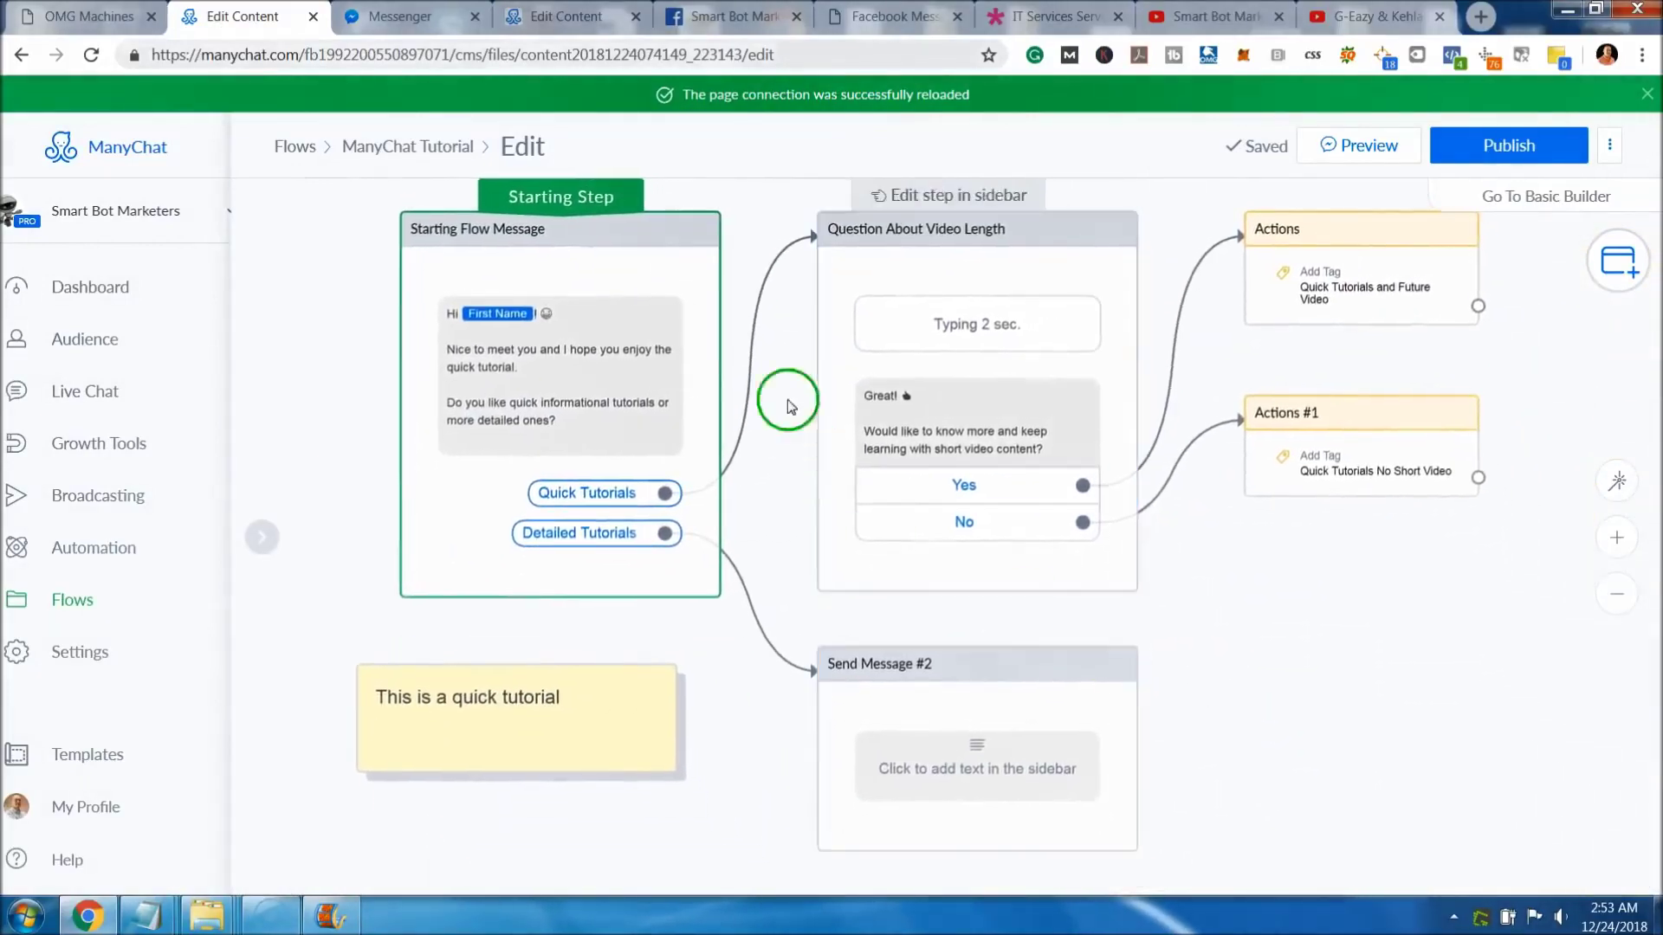
{"action": "left_click", "coordinate": [1051, 716]}
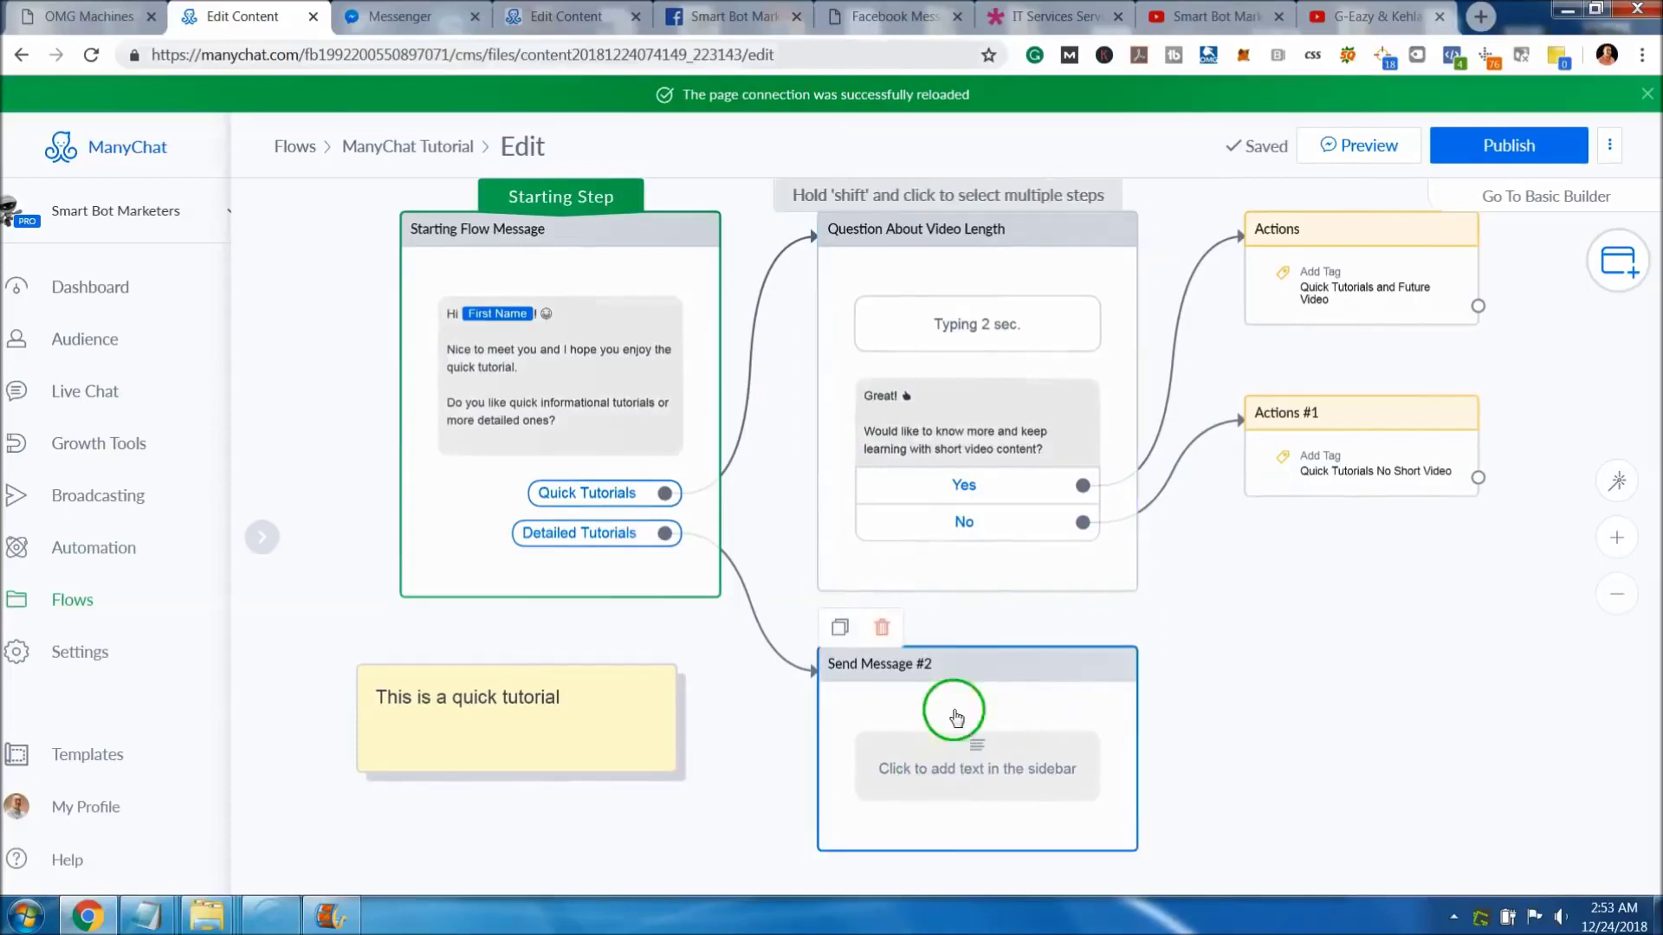
{"action": "left_click", "coordinate": [876, 419]}
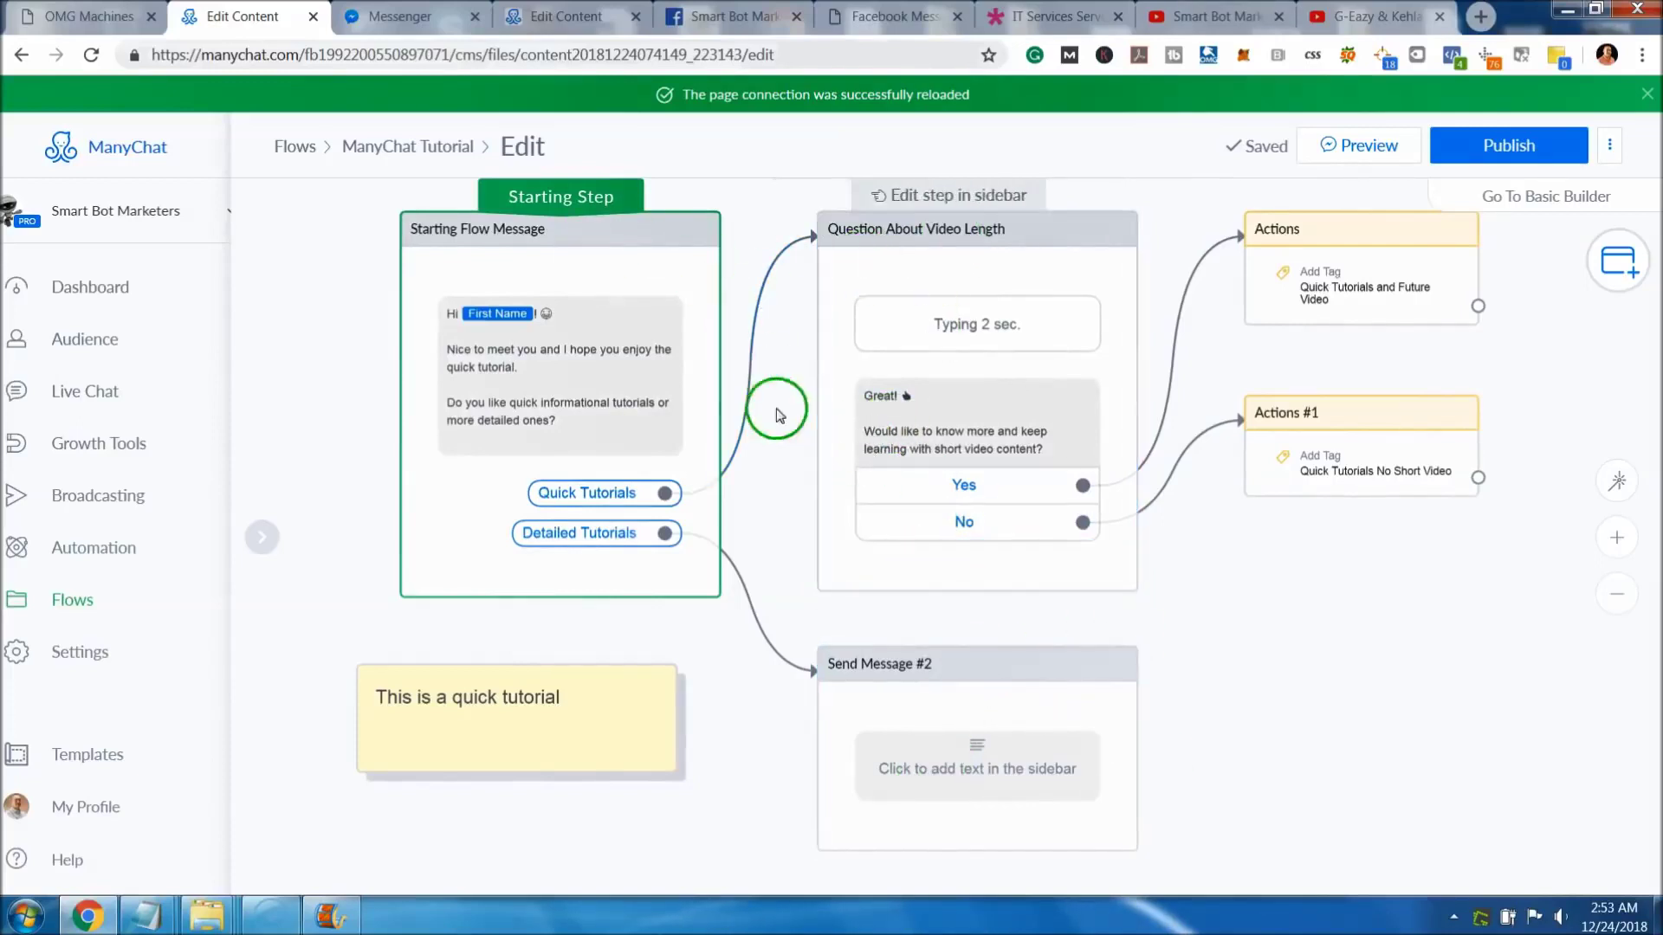
{"action": "left_click", "coordinate": [902, 743]}
{"action": "left_click", "coordinate": [969, 759]}
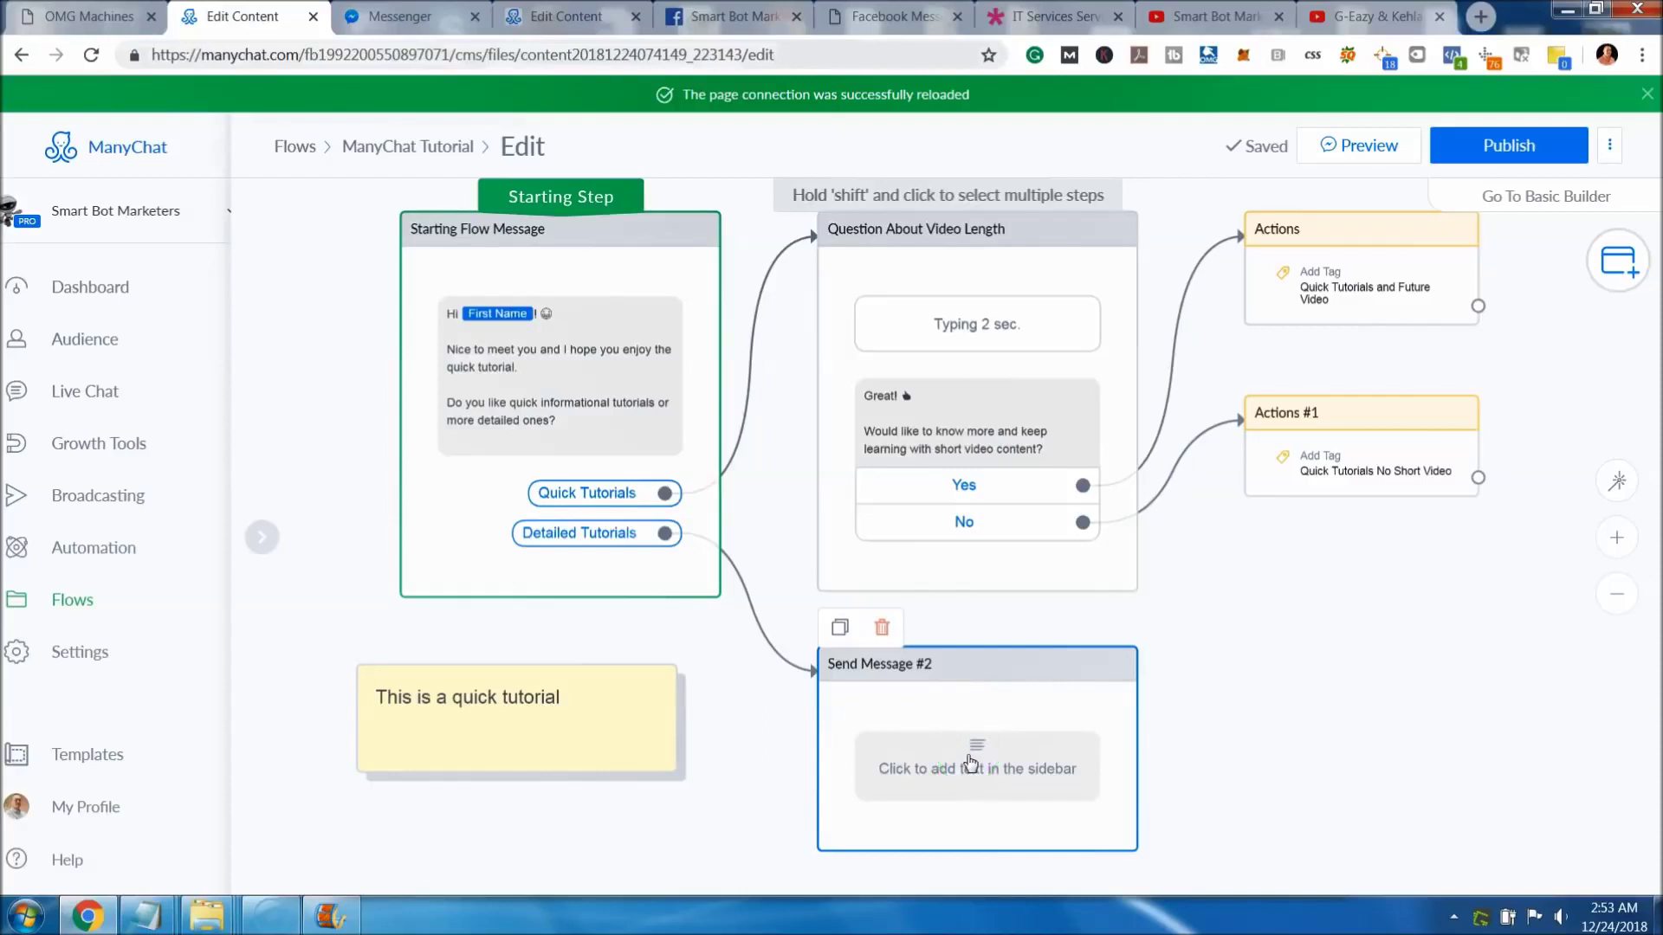
{"action": "left_click", "coordinate": [969, 759]}
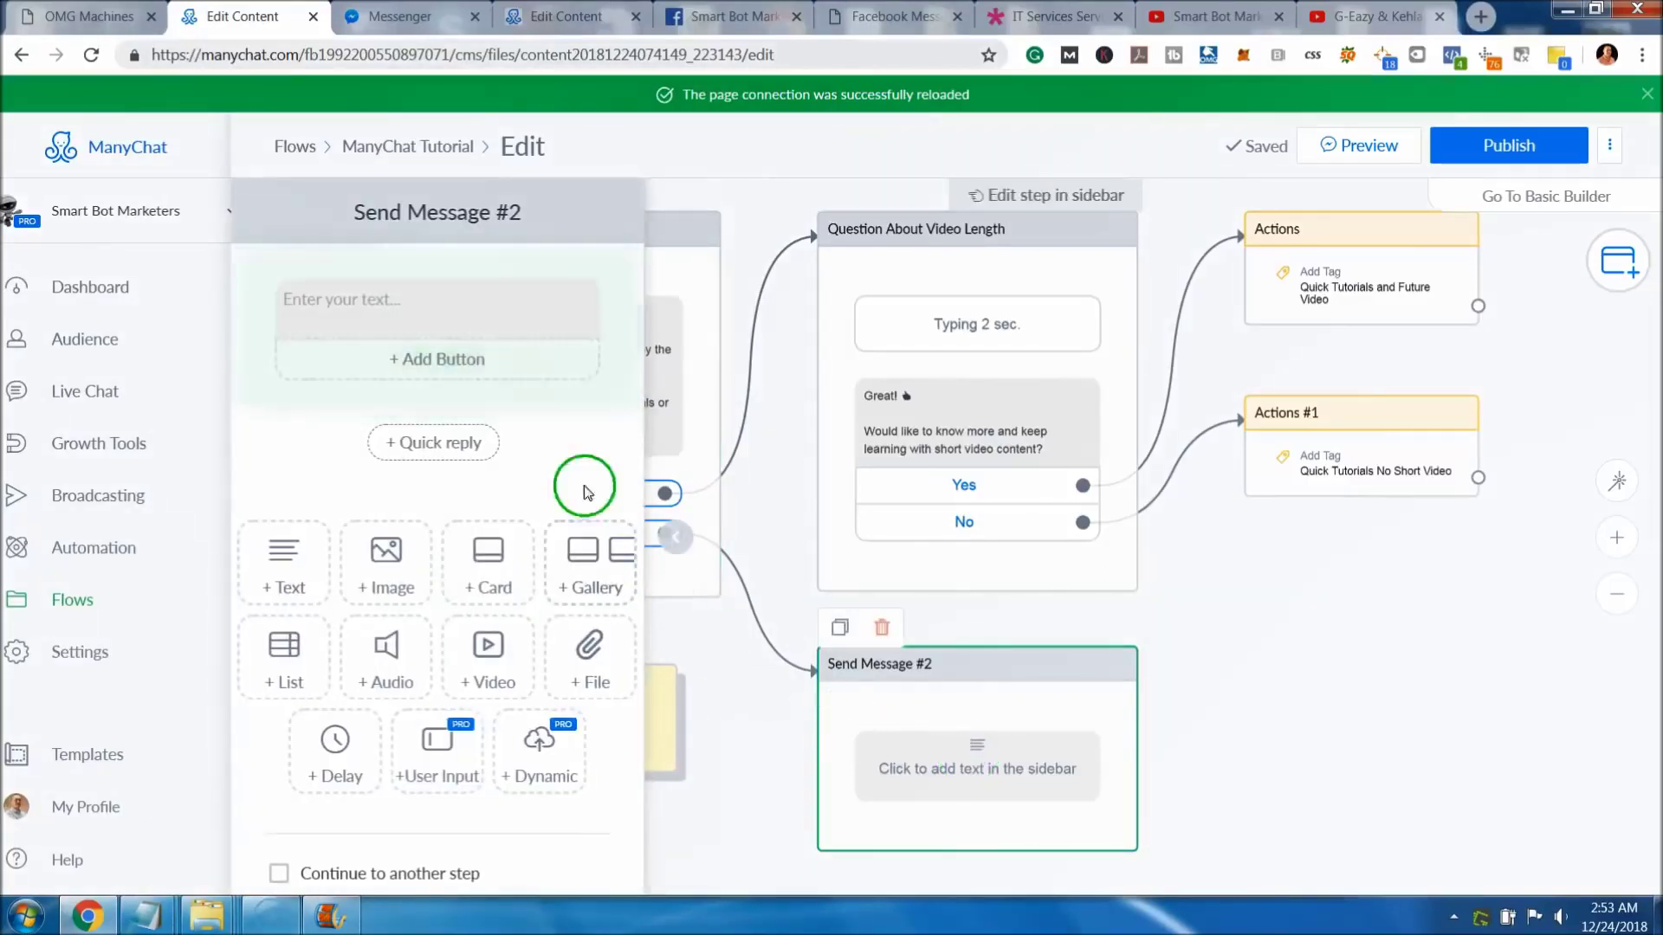
{"action": "left_click", "coordinate": [677, 538]}
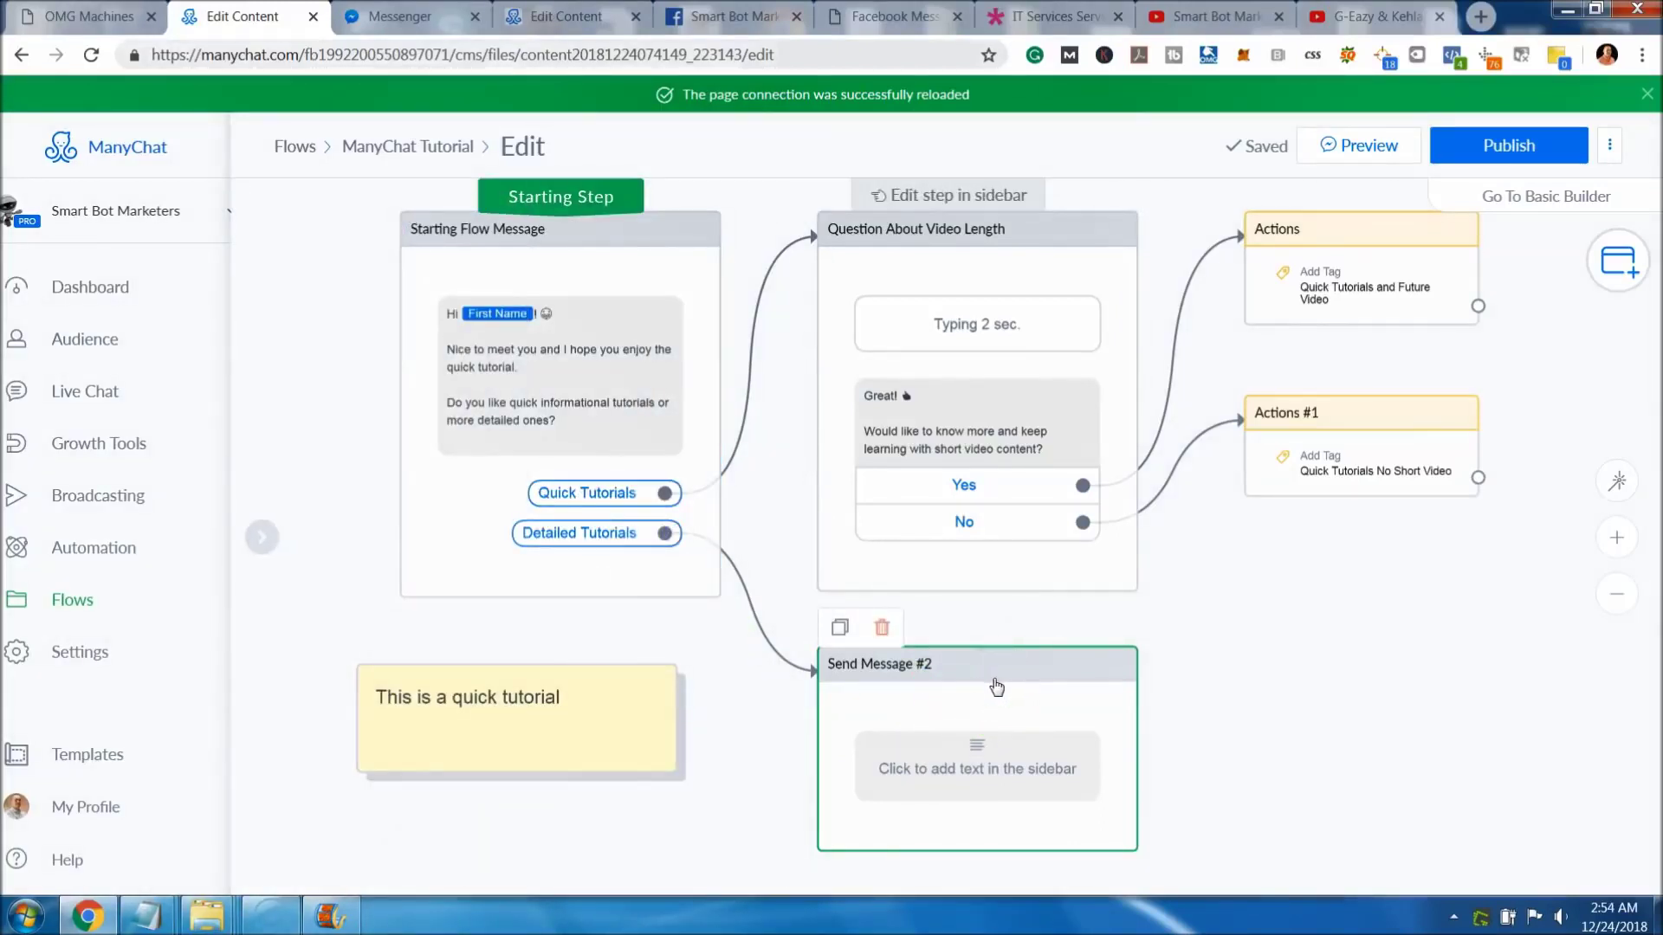
Write 'Great to know!' in Send Message #2, then a sentence promising longer videos for a better experience.
{"action": "left_click", "coordinate": [988, 756]}
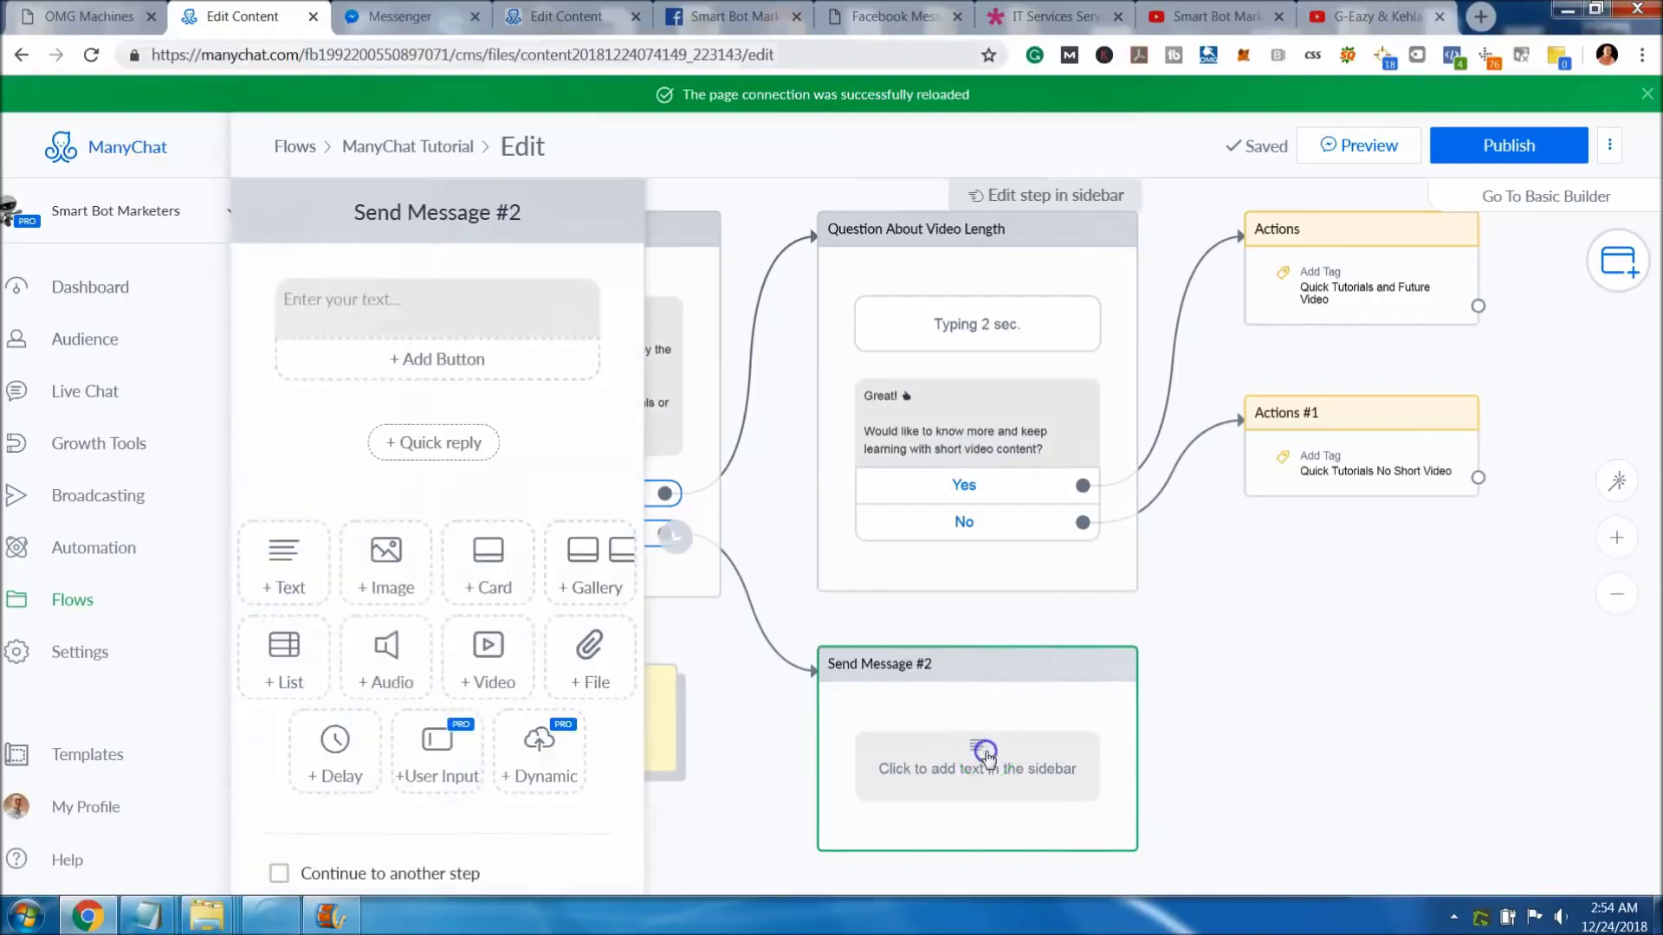
{"action": "left_click", "coordinate": [481, 300]}
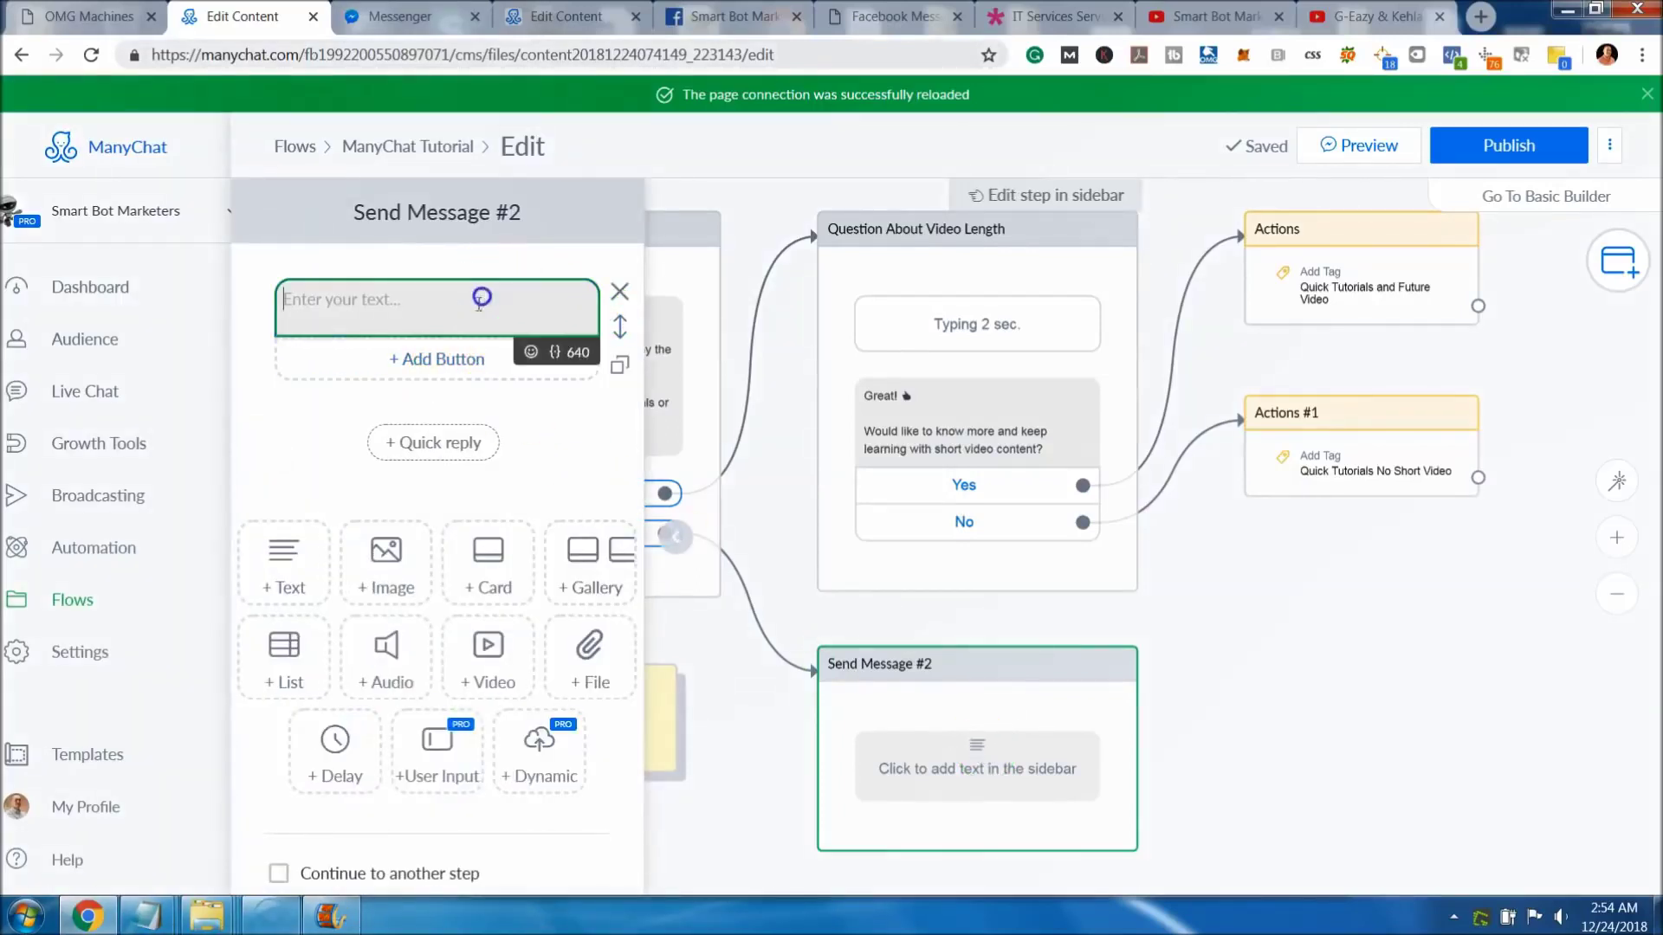
{"action": "type", "text": "Great to know"}
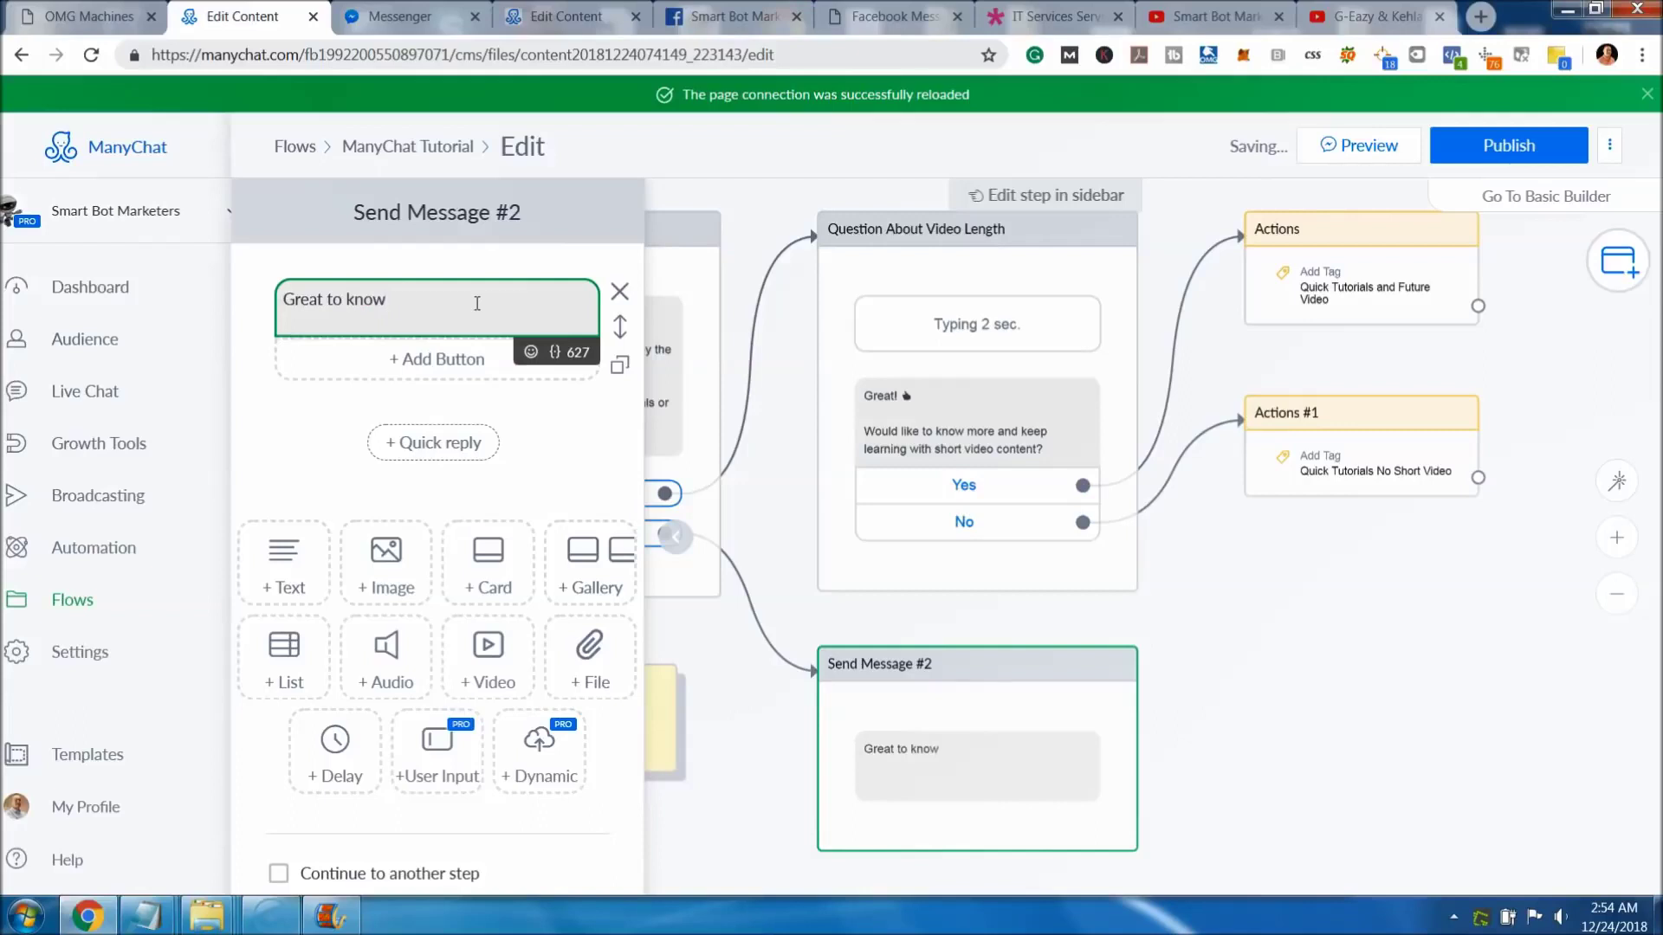
{"action": "type", "text": "!"}
{"action": "key", "text": "Return"}
{"action": "key", "text": "Return"}
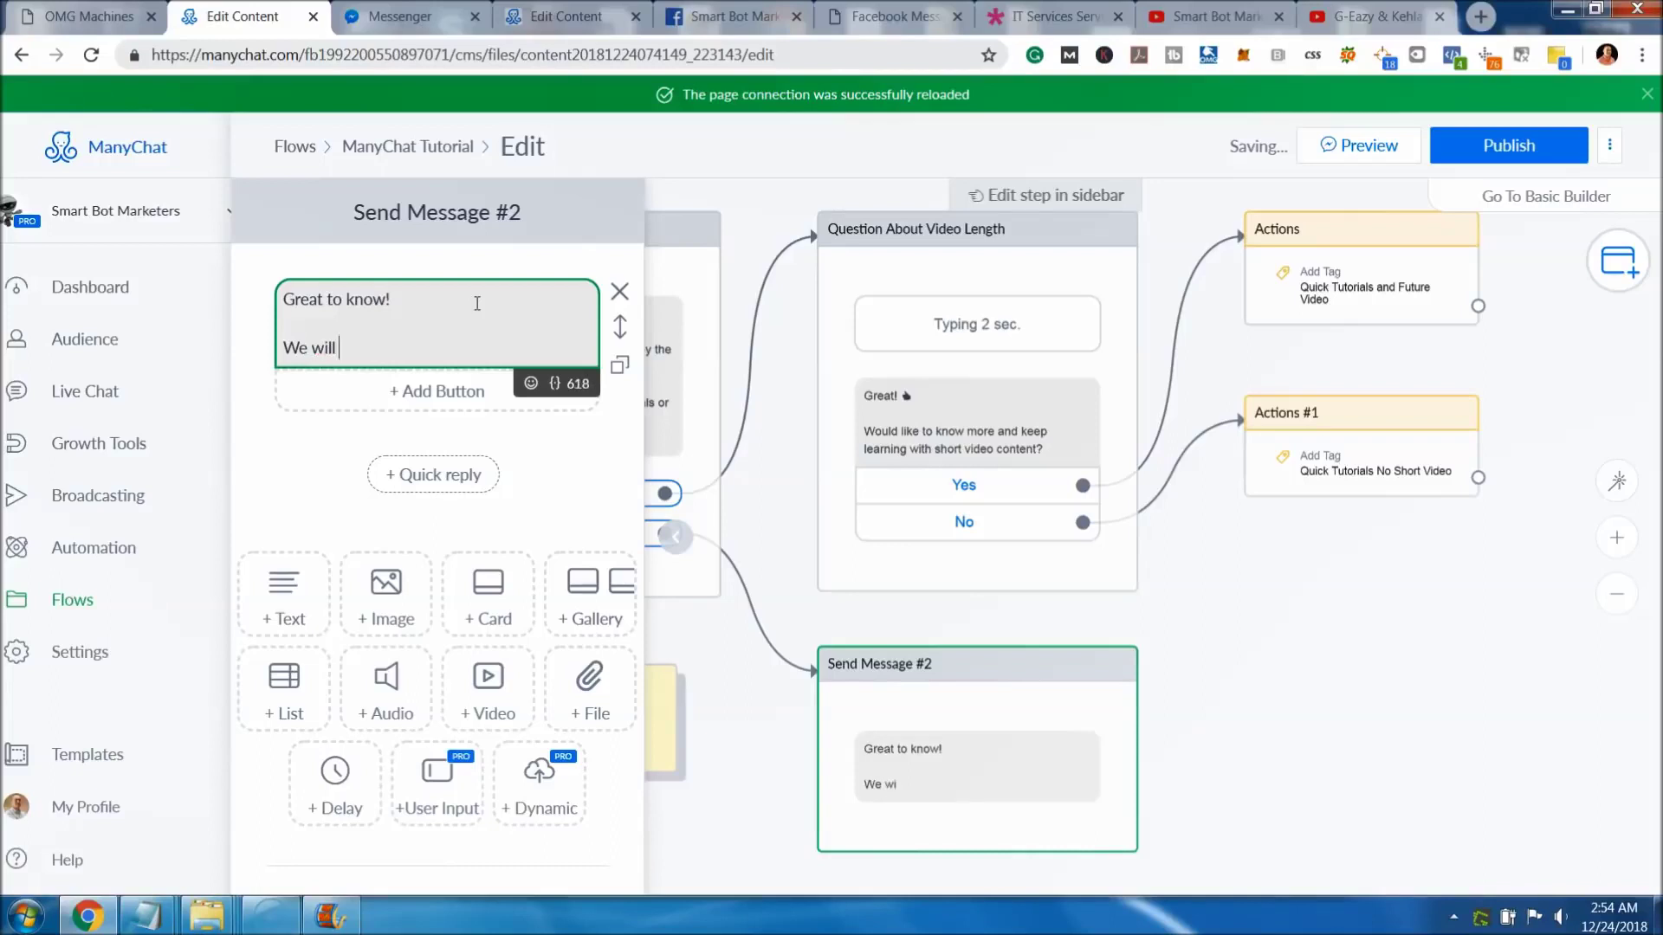
{"action": "type", "text": "We will be glad to put some longer vdi"}
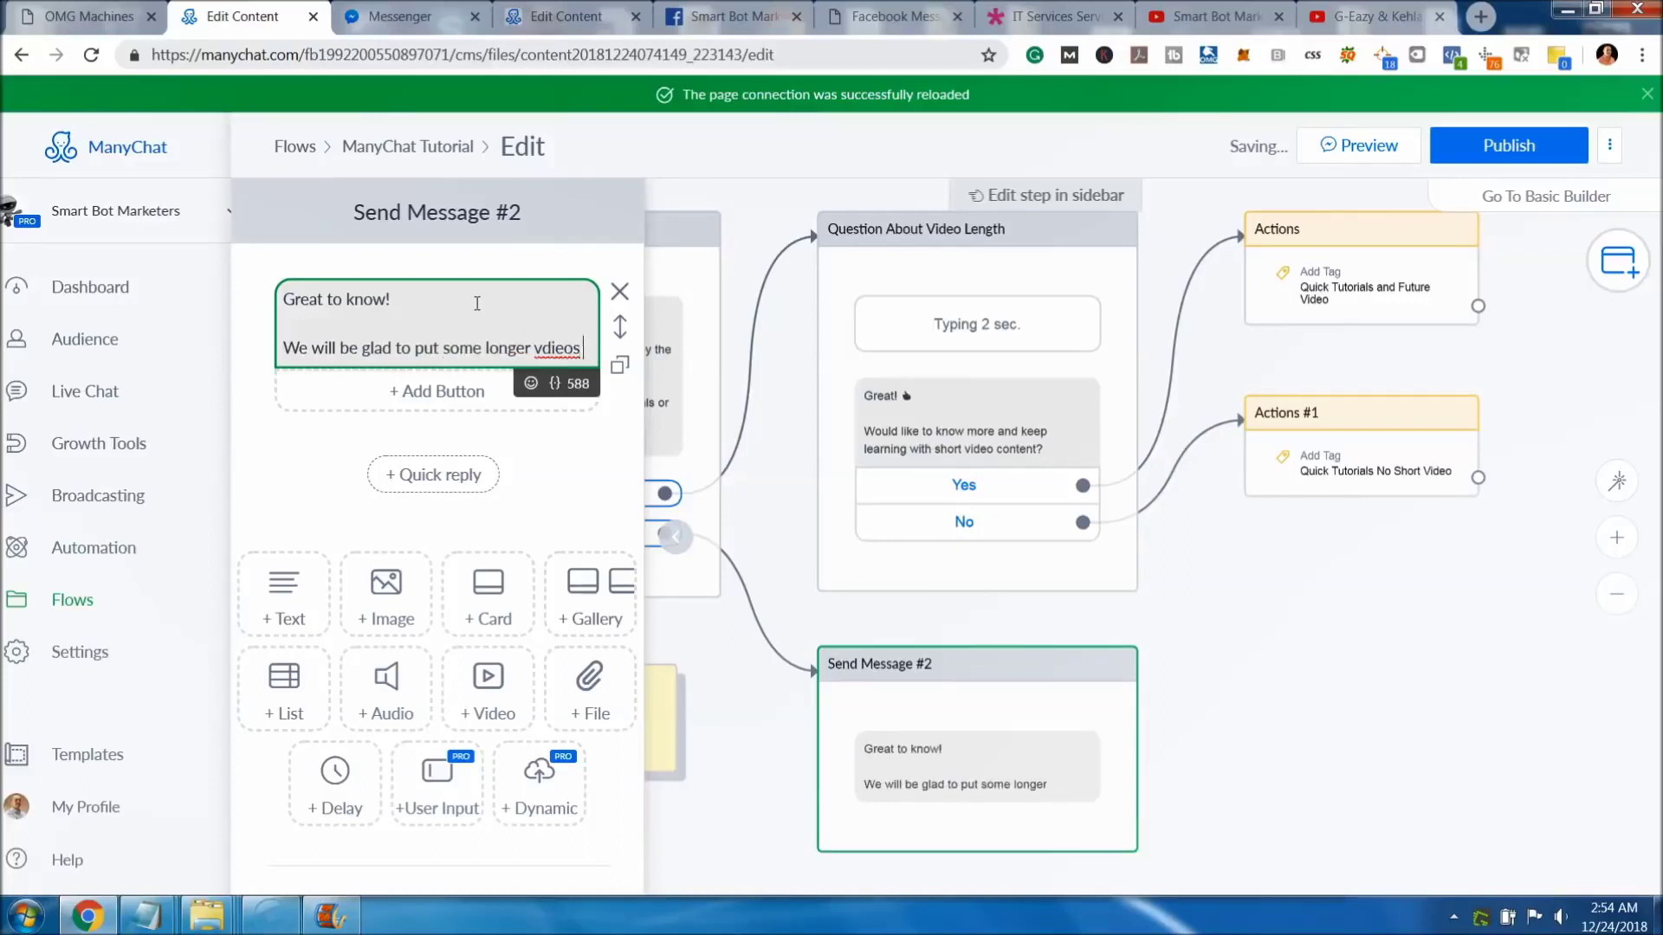
{"action": "key", "text": "BackSpace"}
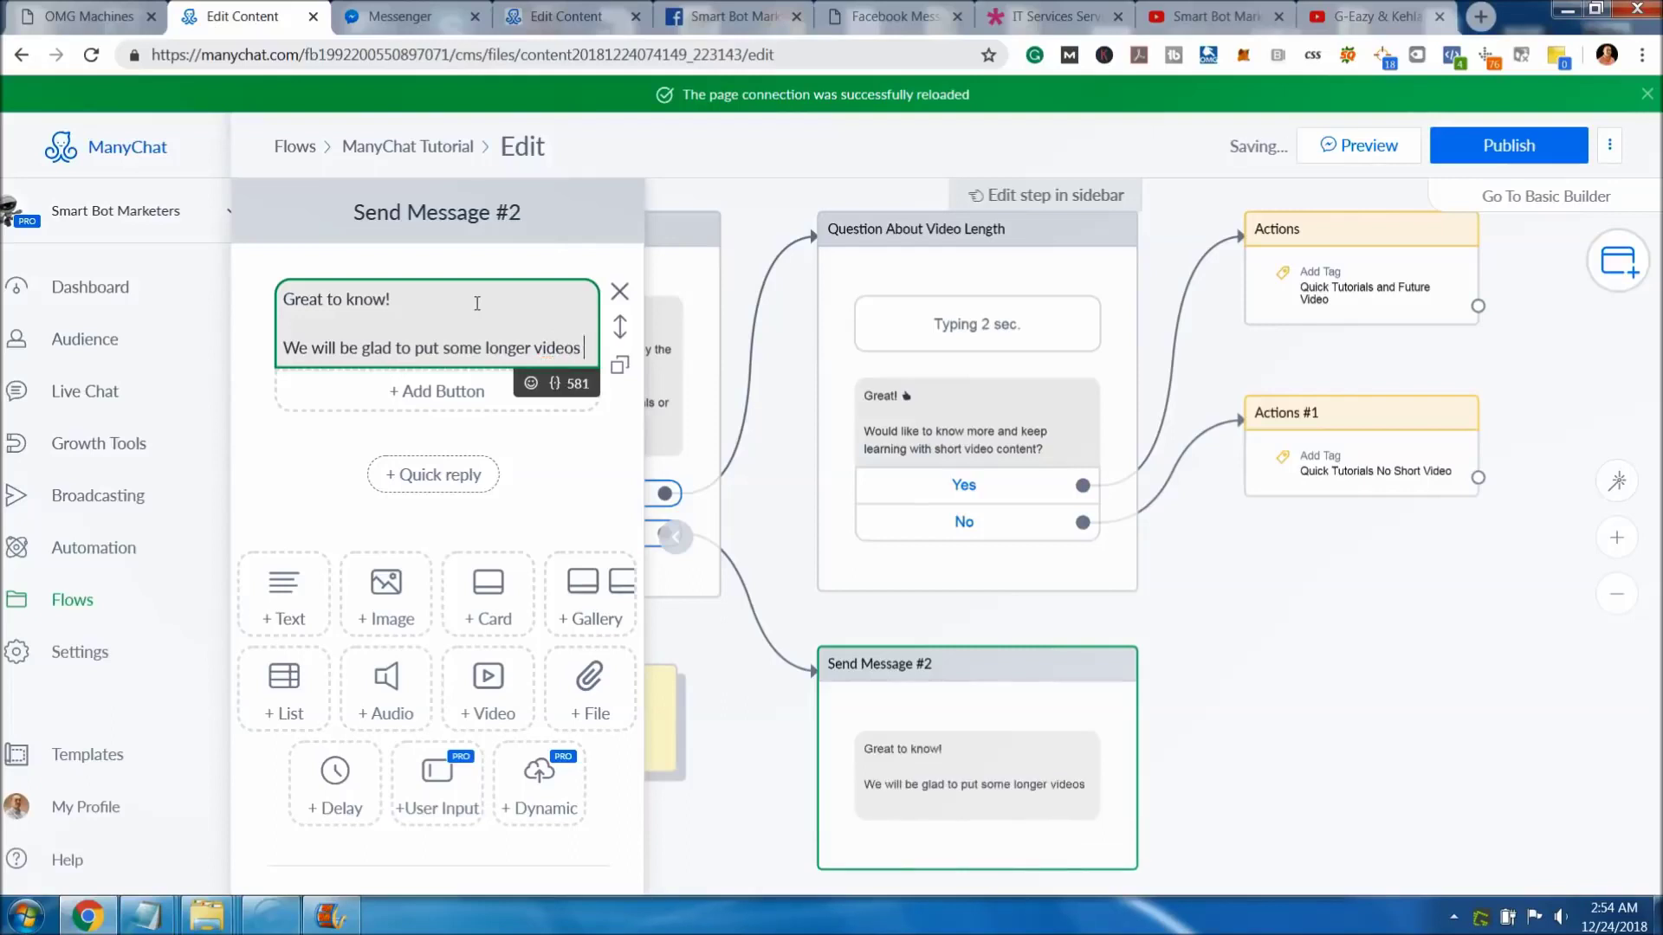
{"action": "type", "text": "to"}
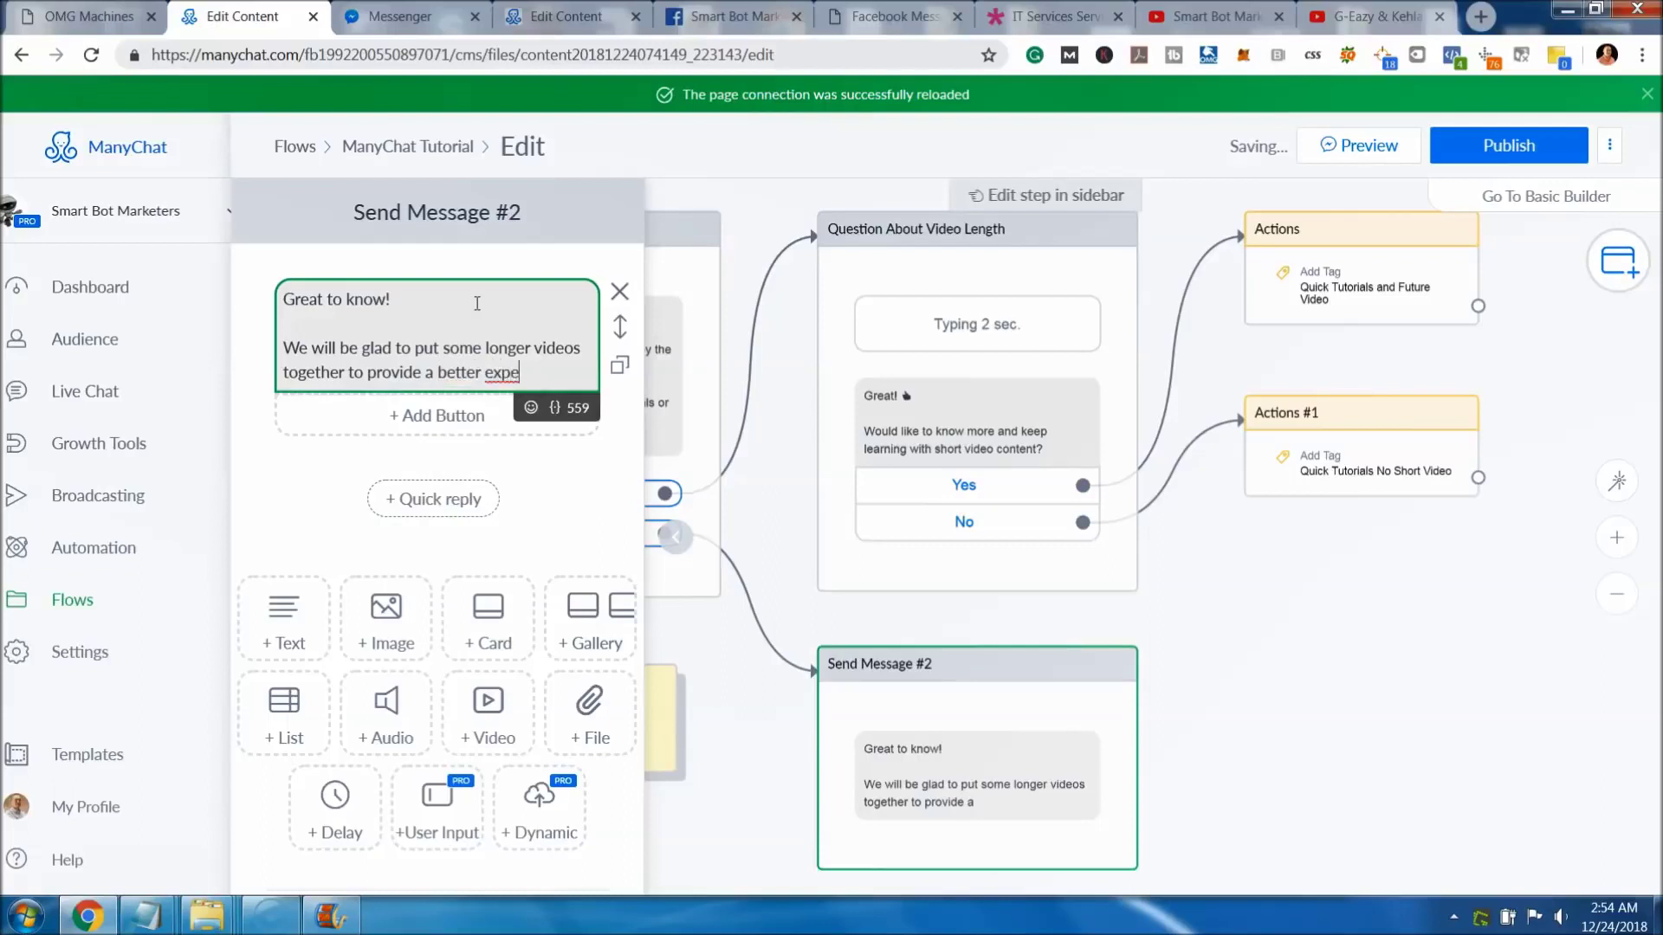
{"action": "type", "text": "riece."}
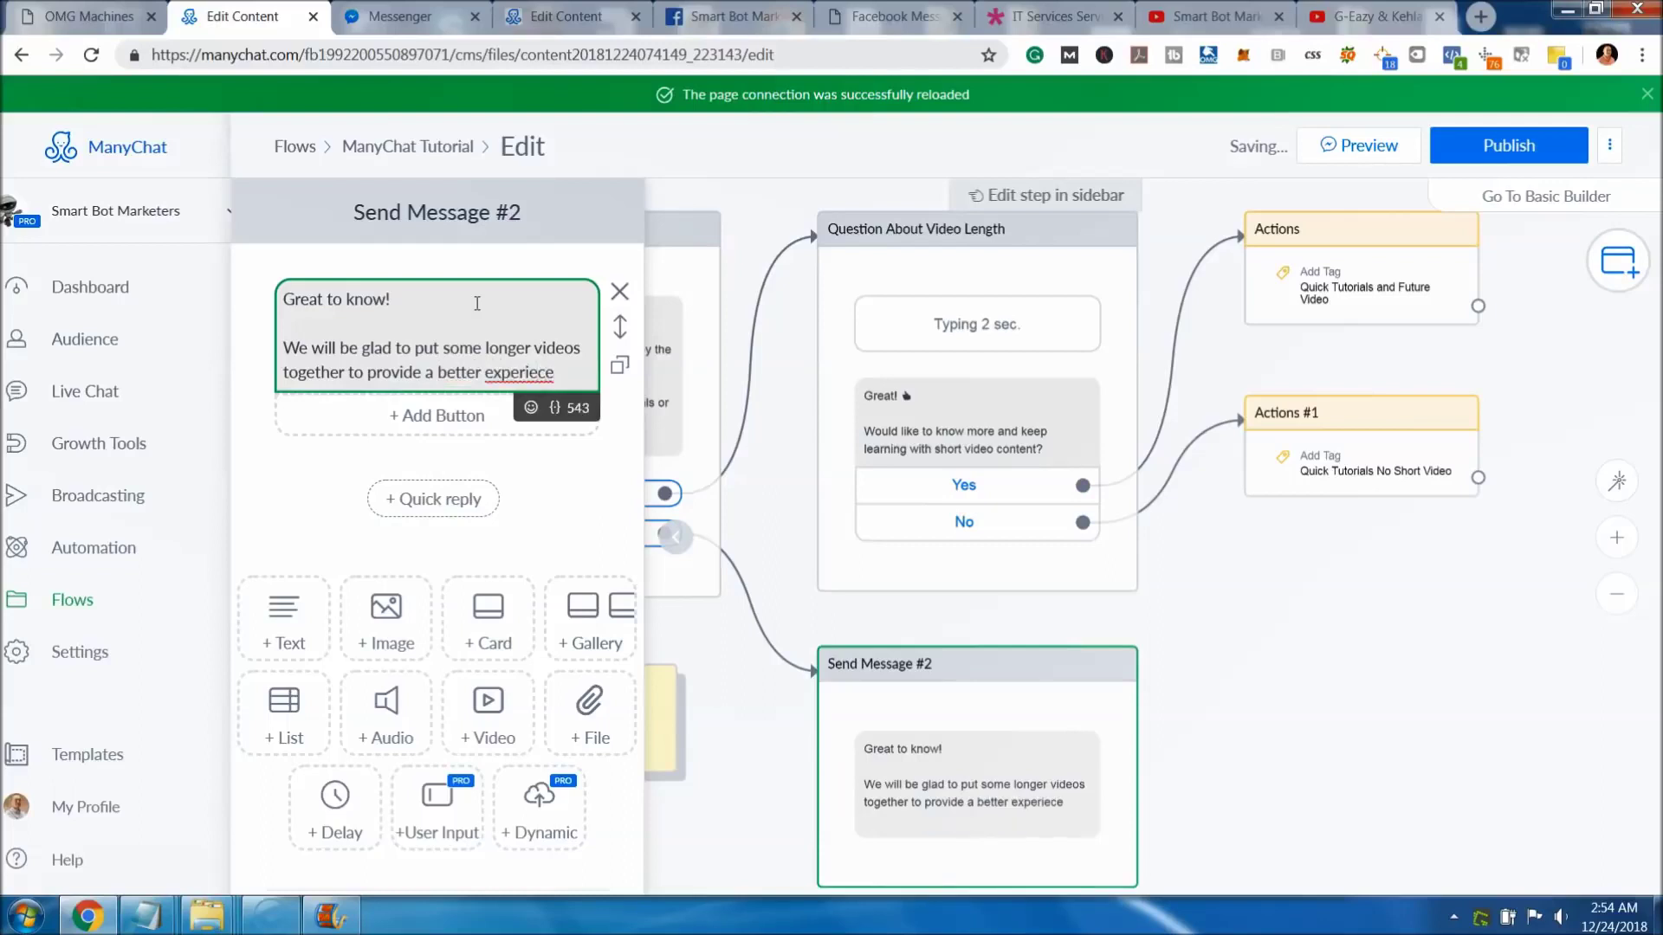
{"action": "left_click", "coordinate": [528, 373]}
Correct 'experiece' to 'experience' using the spelling suggestions.
{"action": "right_click", "coordinate": [529, 376]}
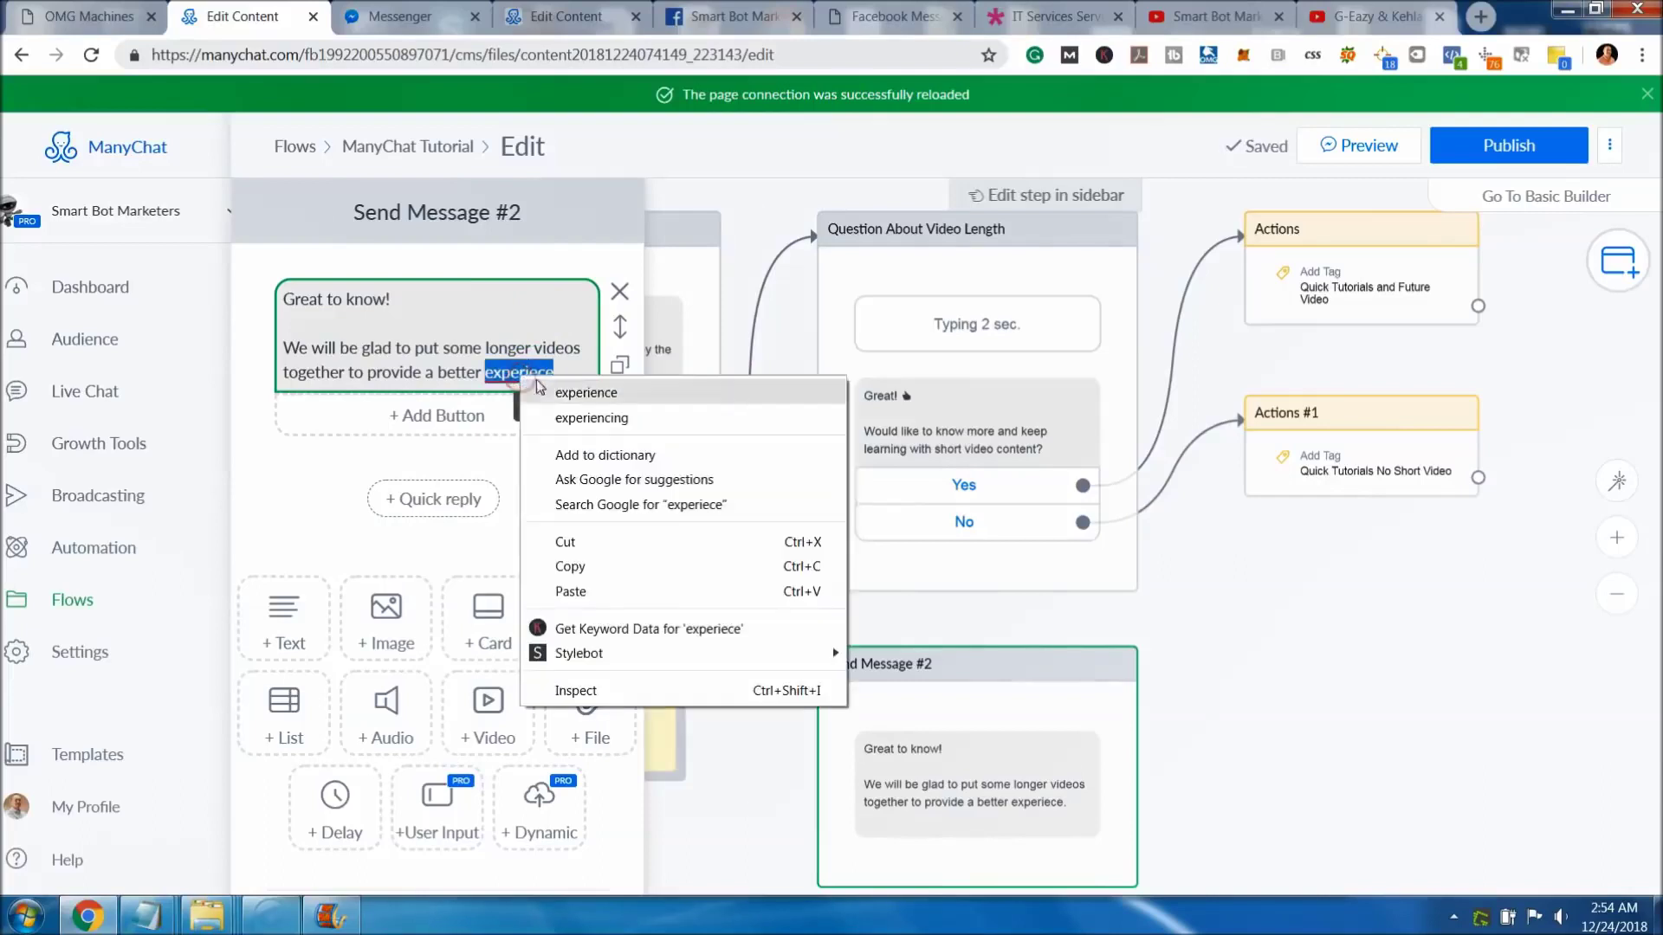
{"action": "left_click", "coordinate": [568, 384]}
{"action": "left_click", "coordinate": [571, 371]}
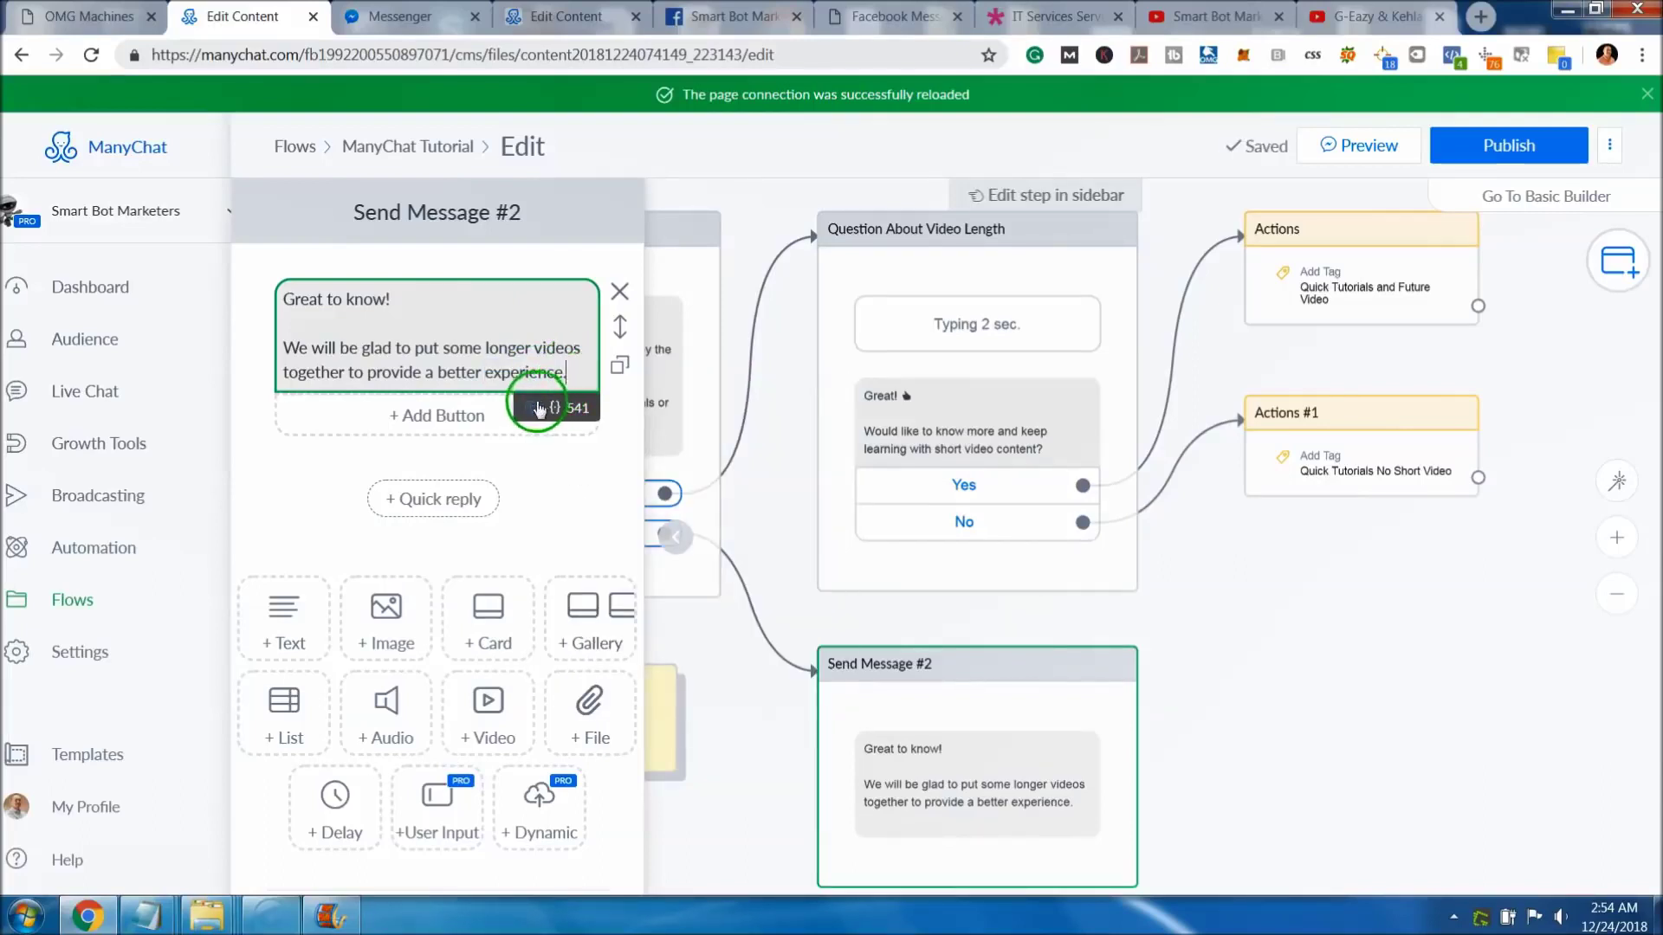
Insert a grinning emoji after 'Great to know!' and add a delay to the message.
{"action": "left_click", "coordinate": [463, 322]}
{"action": "left_click", "coordinate": [532, 407]}
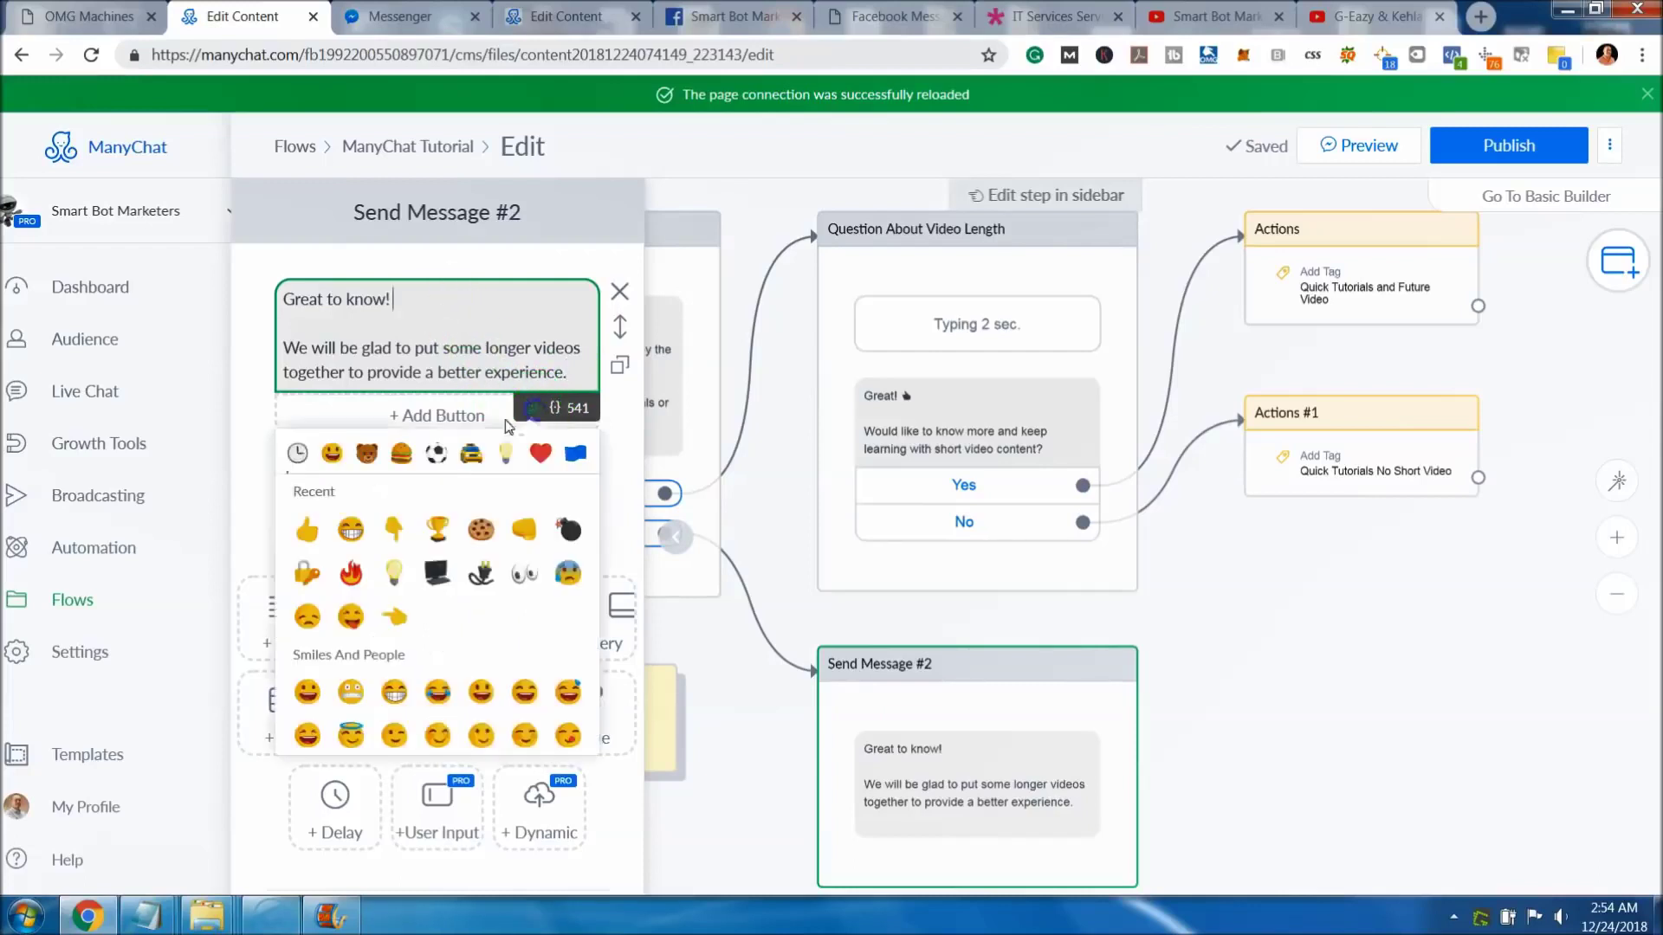
{"action": "left_click", "coordinate": [345, 493]}
{"action": "left_click", "coordinate": [352, 534]}
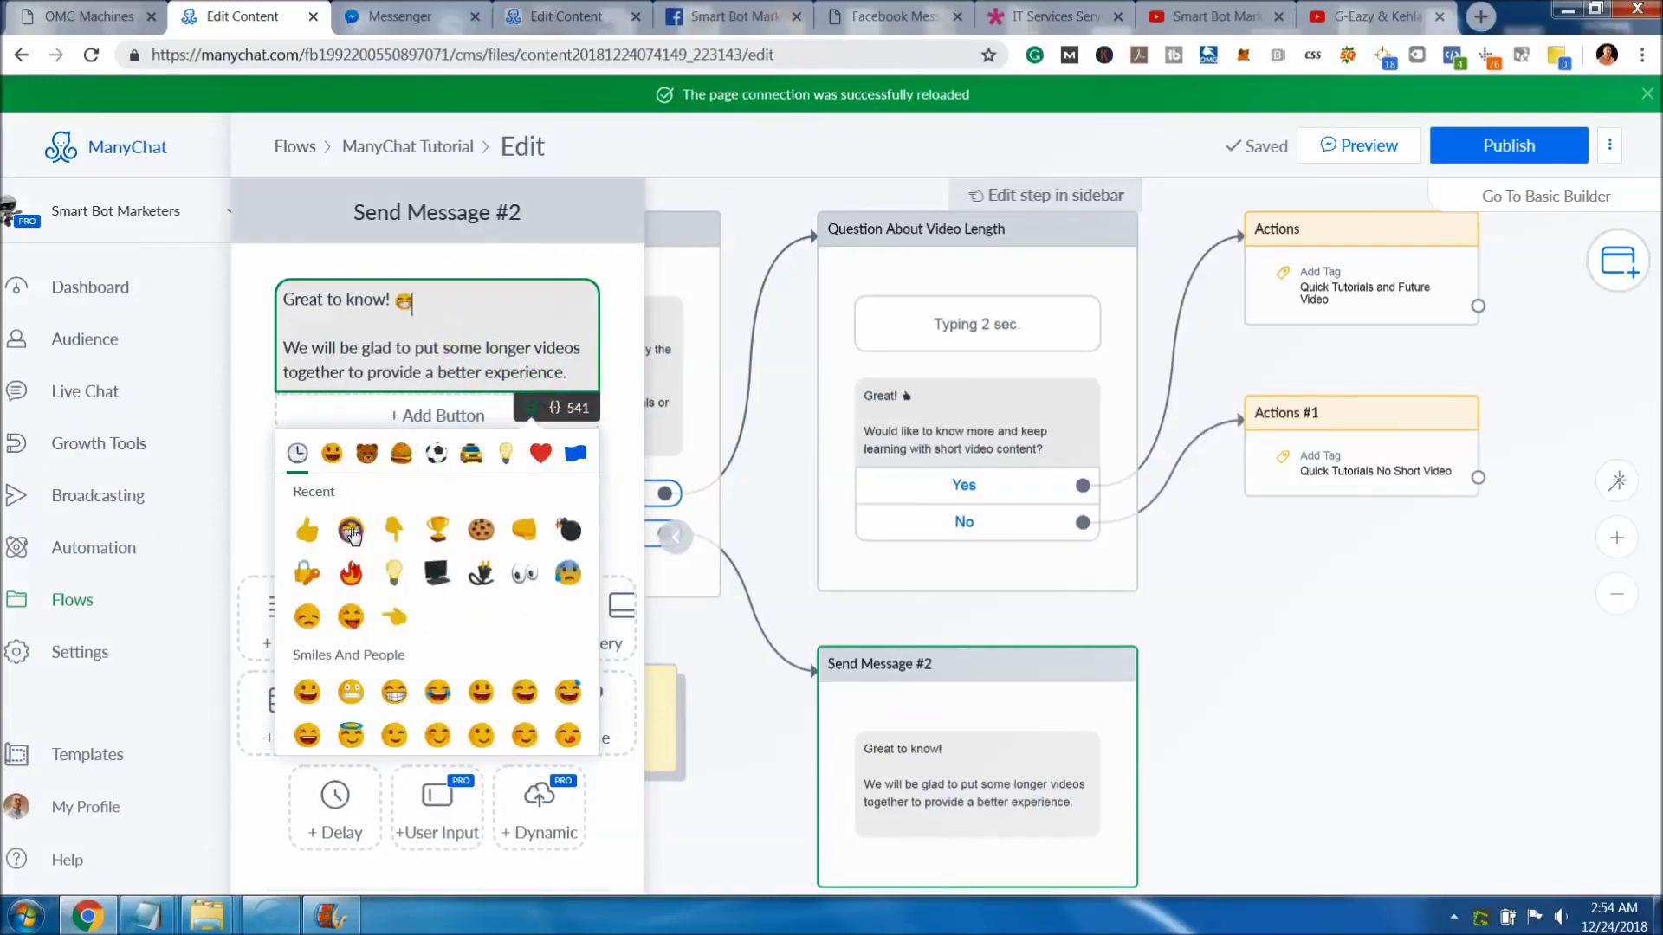
{"action": "left_click", "coordinate": [518, 295]}
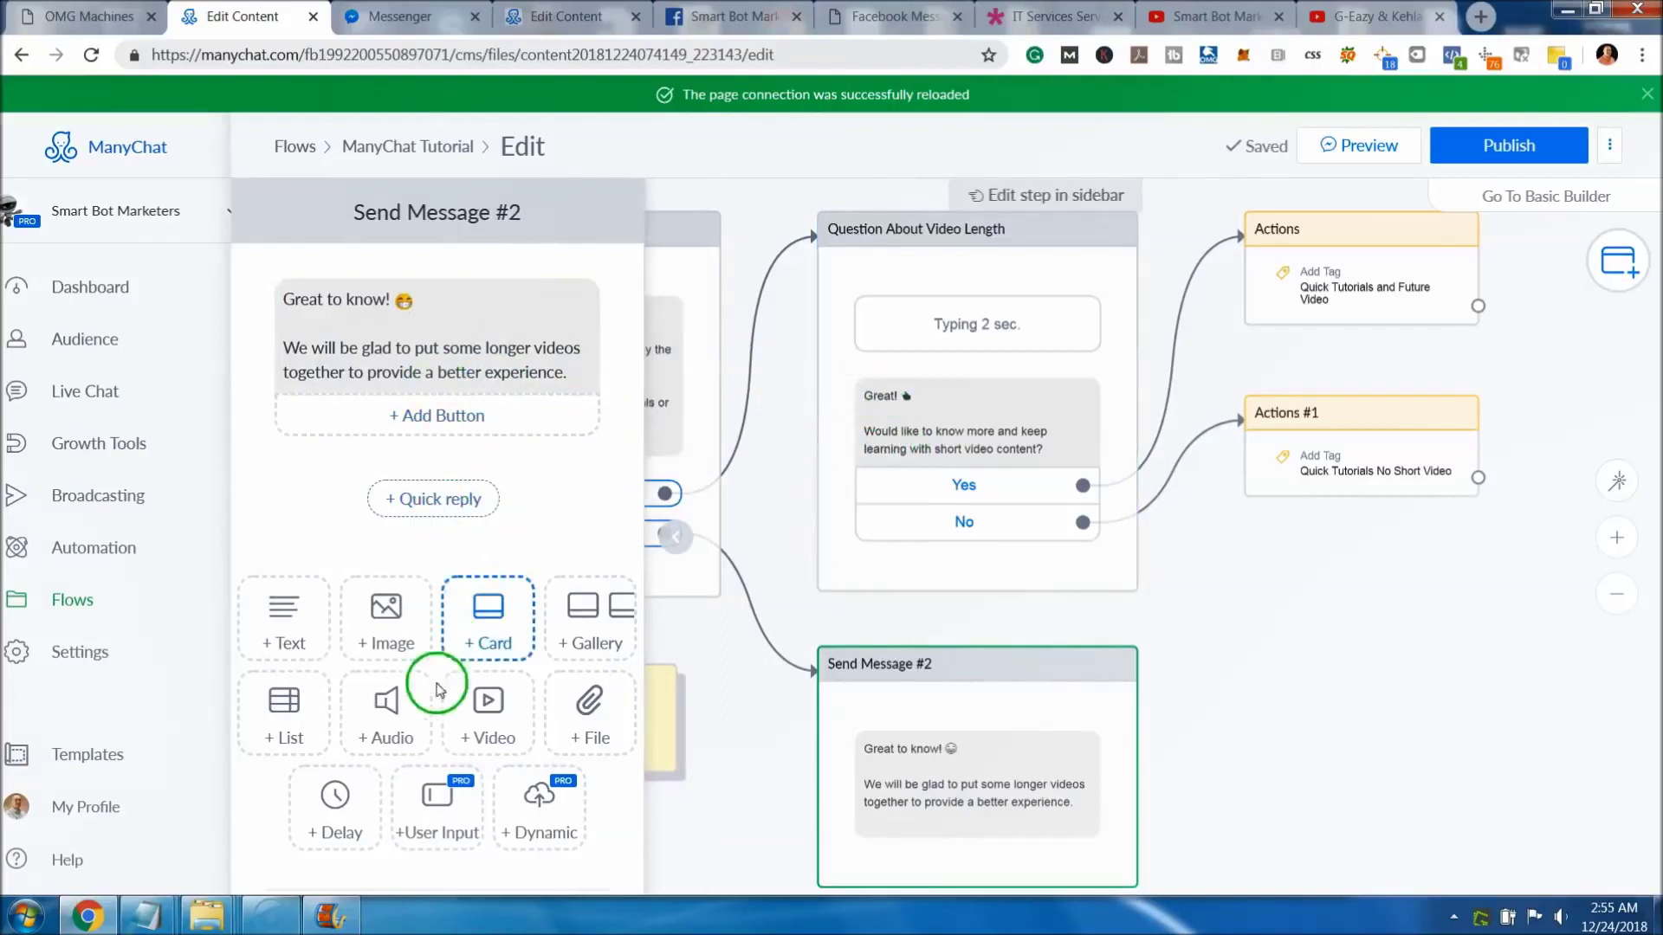
{"action": "left_click", "coordinate": [336, 810]}
Move the delay above Send Message #2's text and set it to 2 seconds.
{"action": "left_click_drag", "start_coordinate": [606, 512], "coordinate": [607, 316]}
{"action": "left_click", "coordinate": [554, 347]}
{"action": "double_click", "coordinate": [650, 346]}
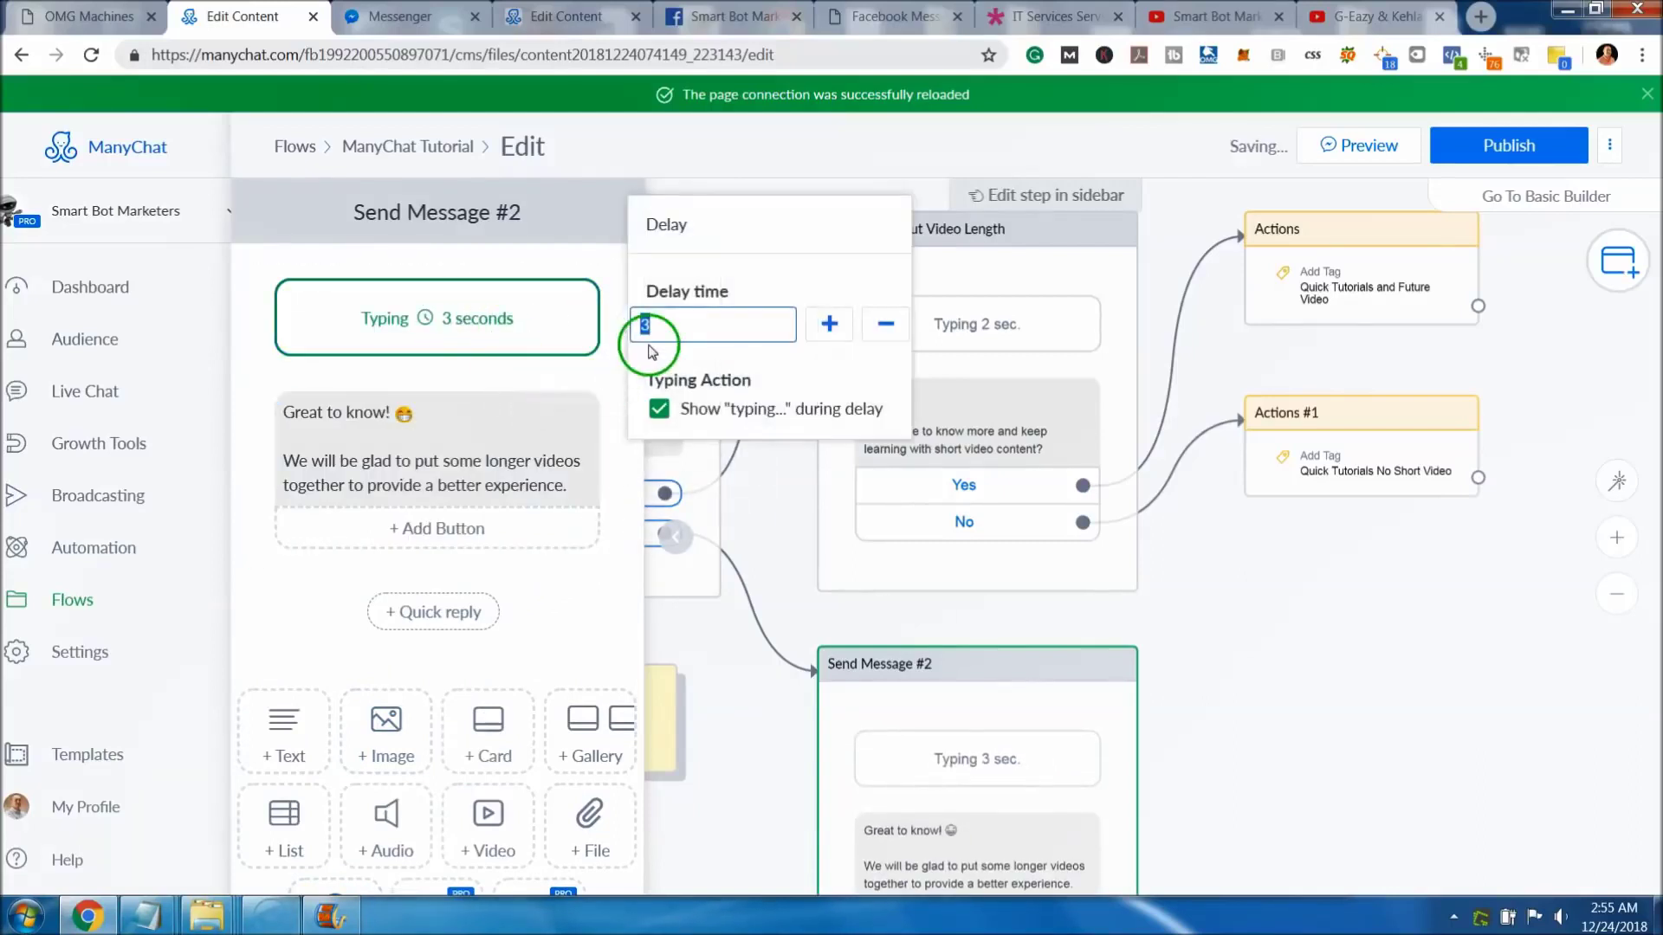
{"action": "type", "text": "2"}
{"action": "left_click", "coordinate": [563, 612]}
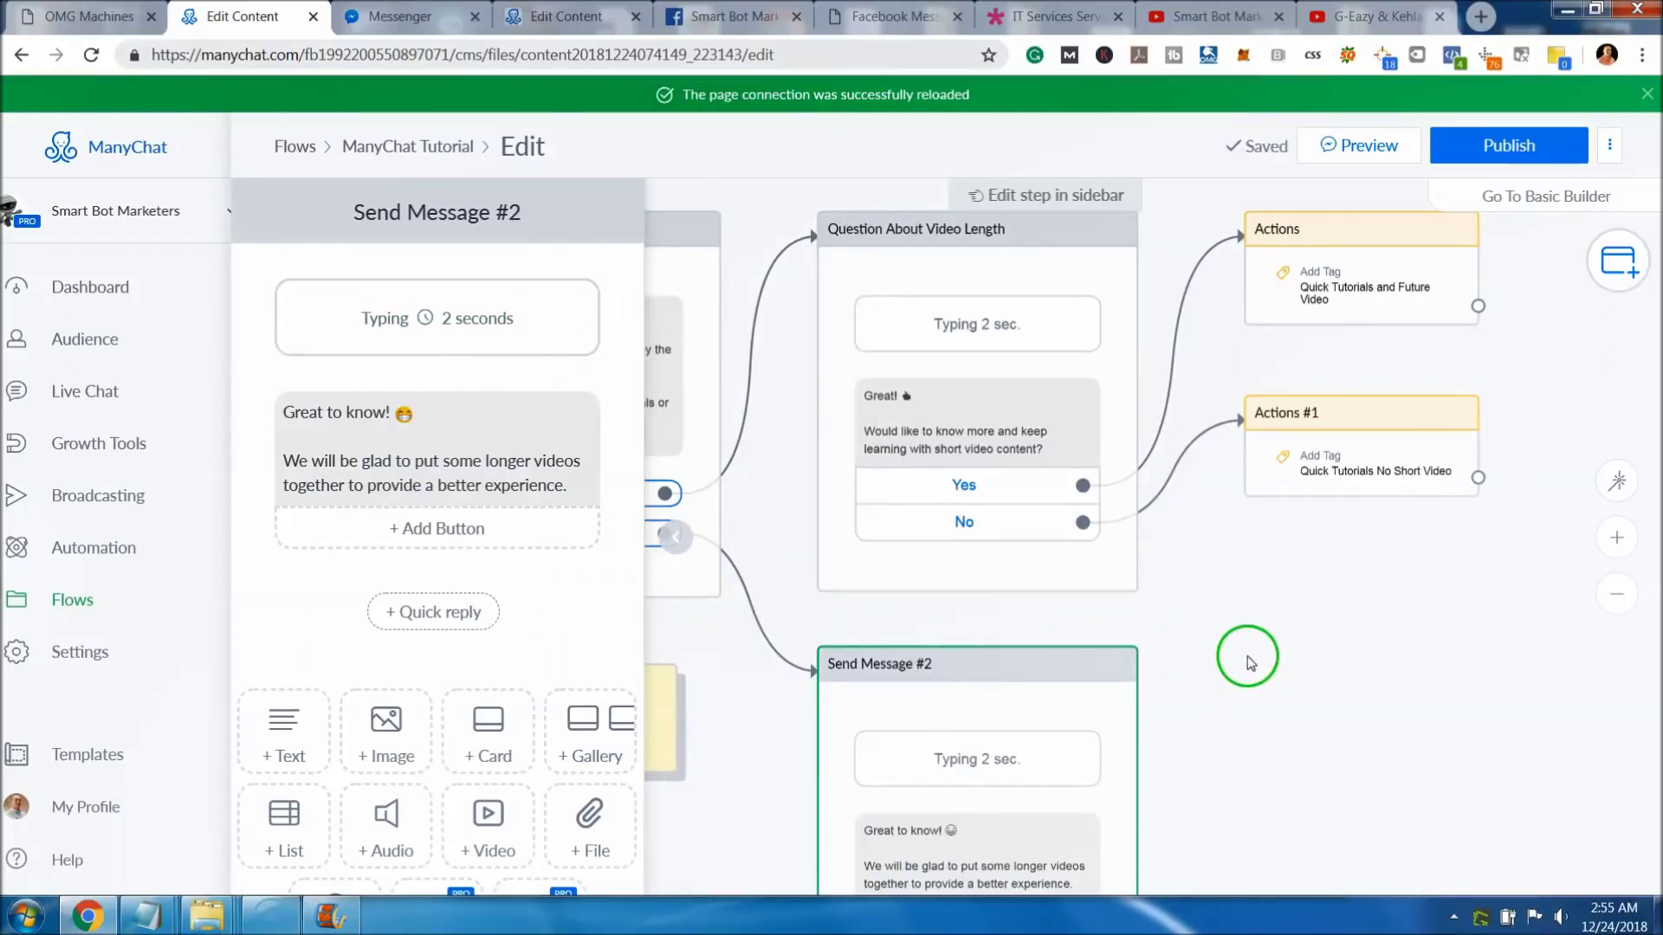
Keep Show typing on and the delay at 2 seconds, then return to the full flow.
{"action": "left_click", "coordinate": [465, 325]}
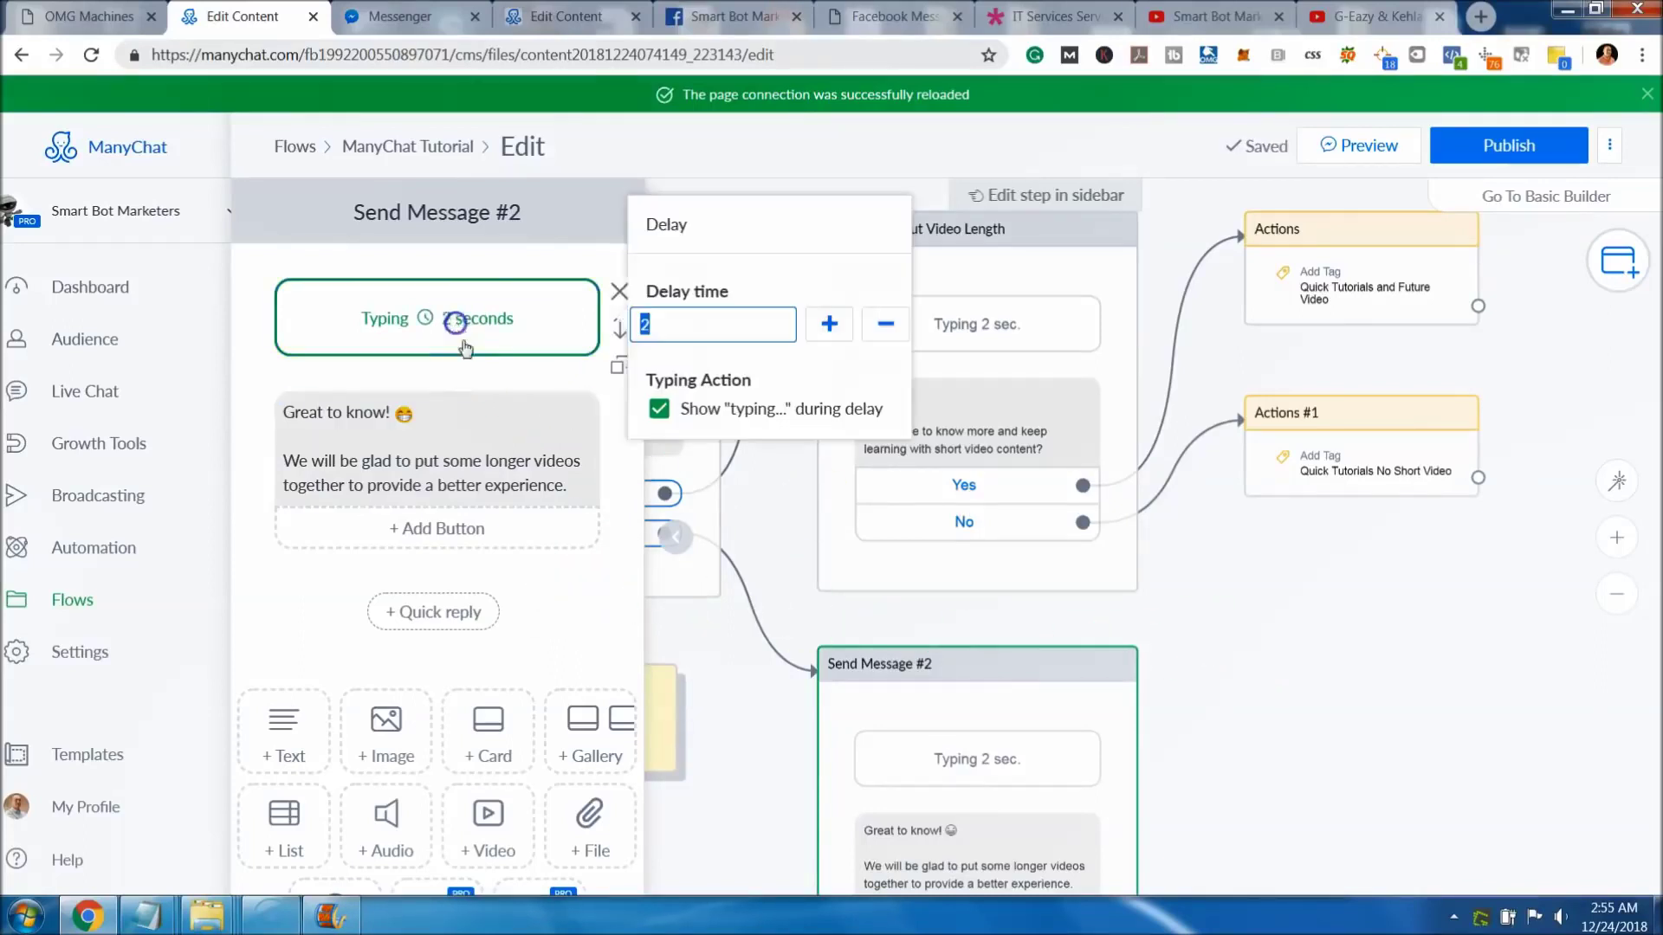
{"action": "left_click", "coordinate": [657, 416]}
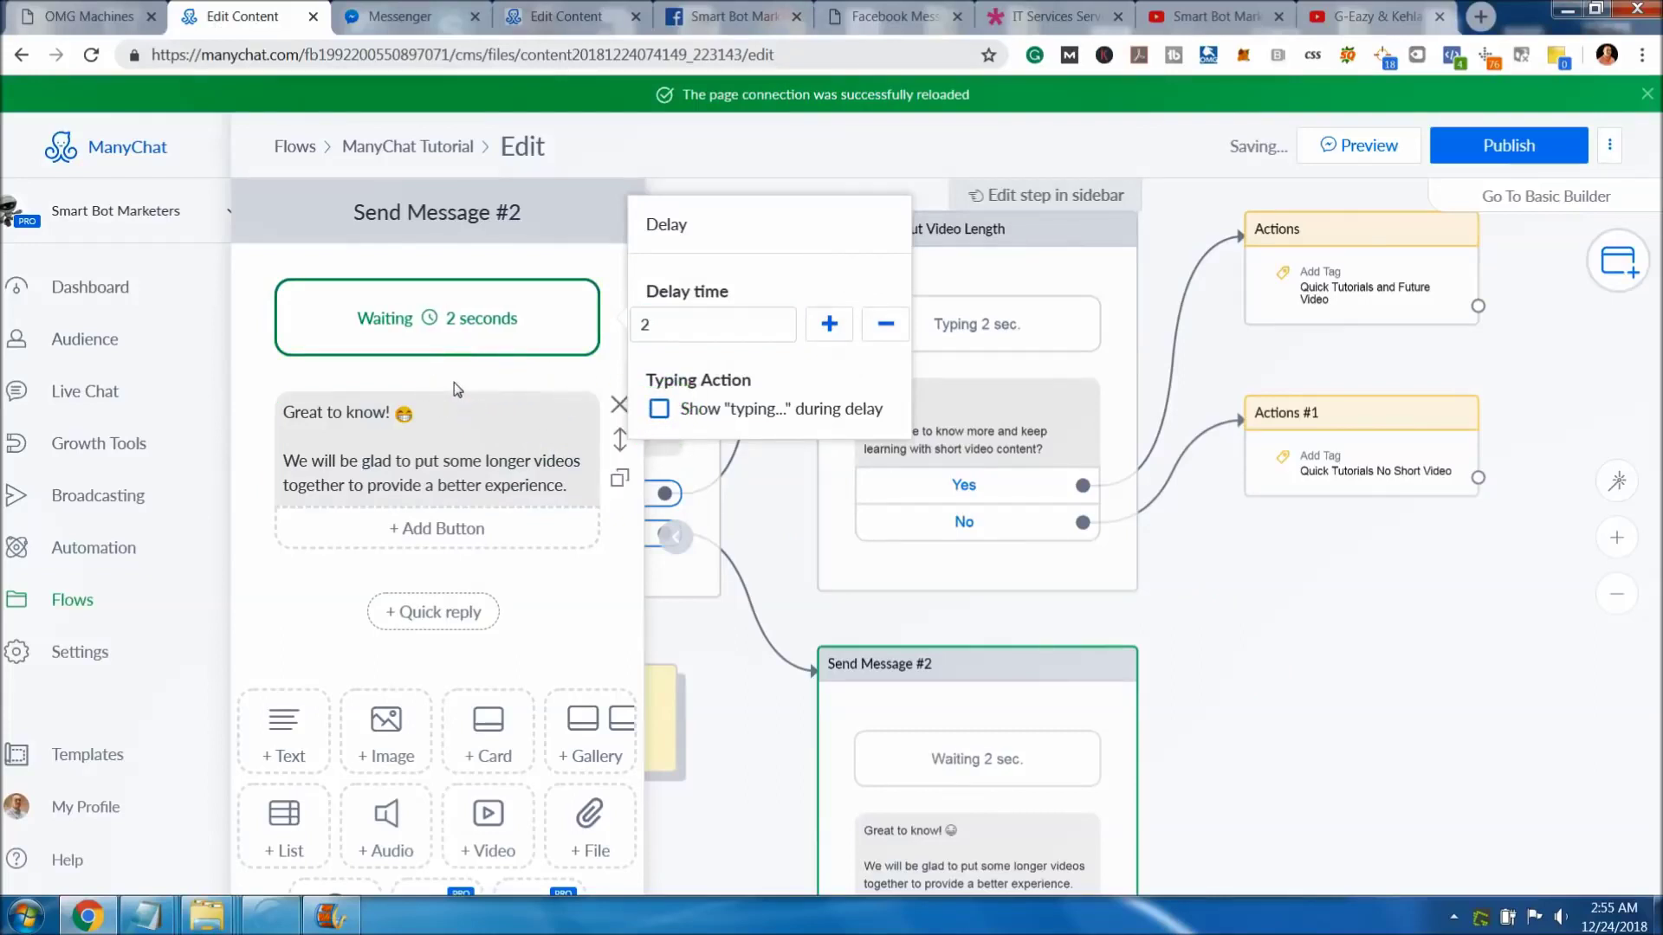
{"action": "left_click", "coordinate": [659, 411]}
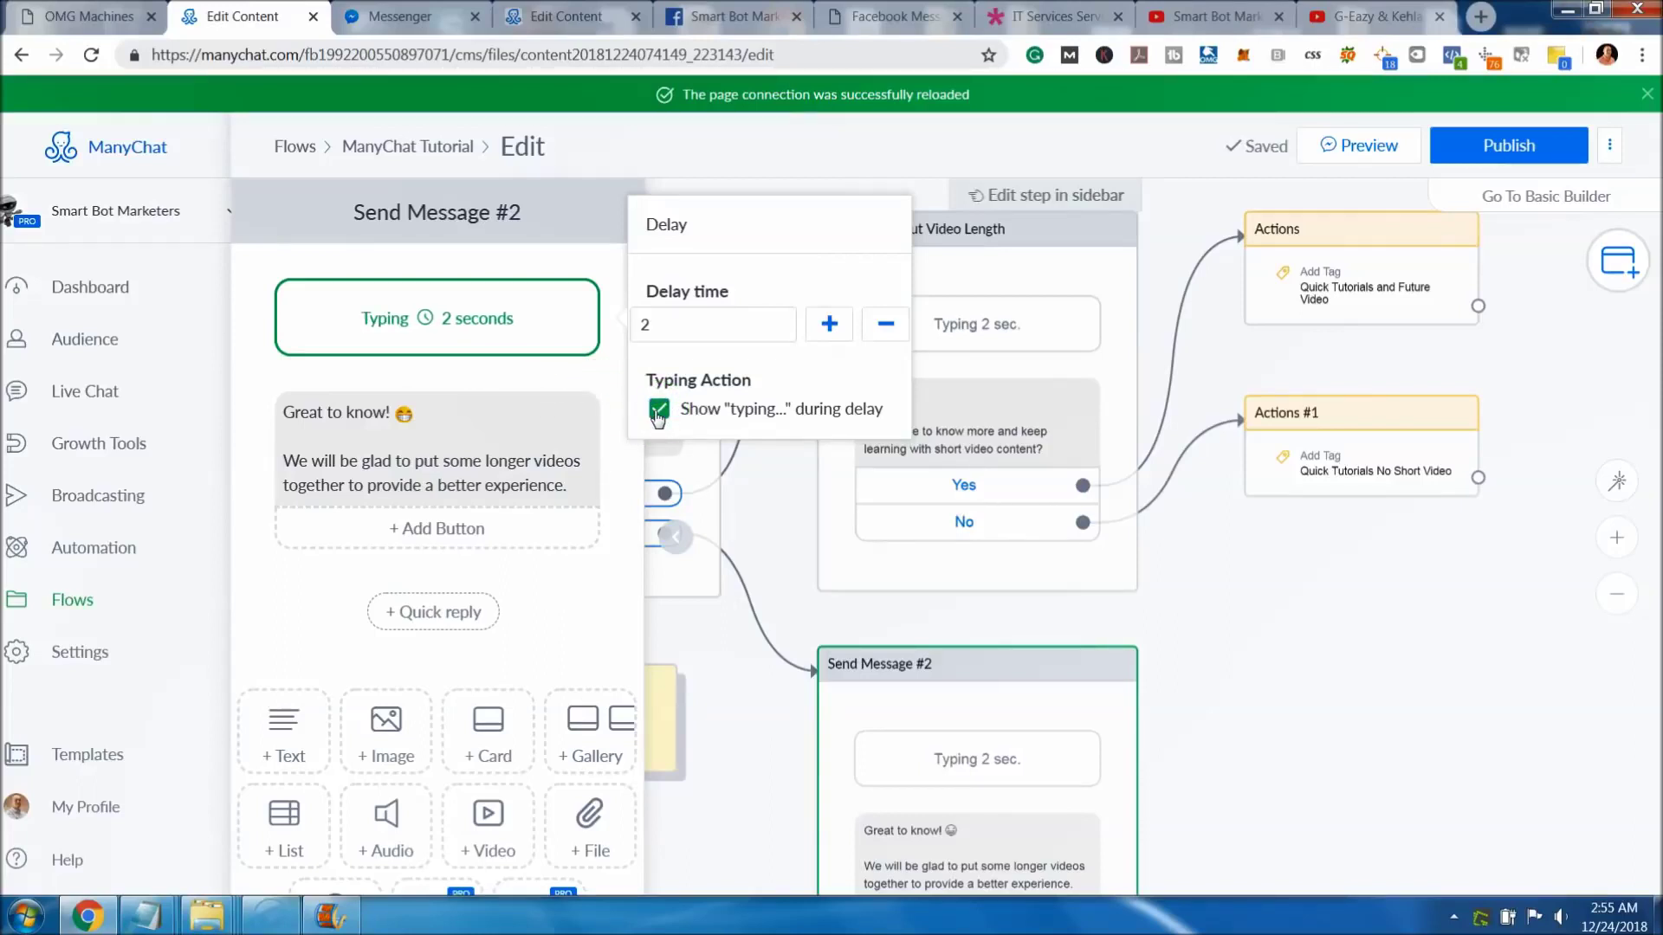
{"action": "left_click", "coordinate": [644, 326]}
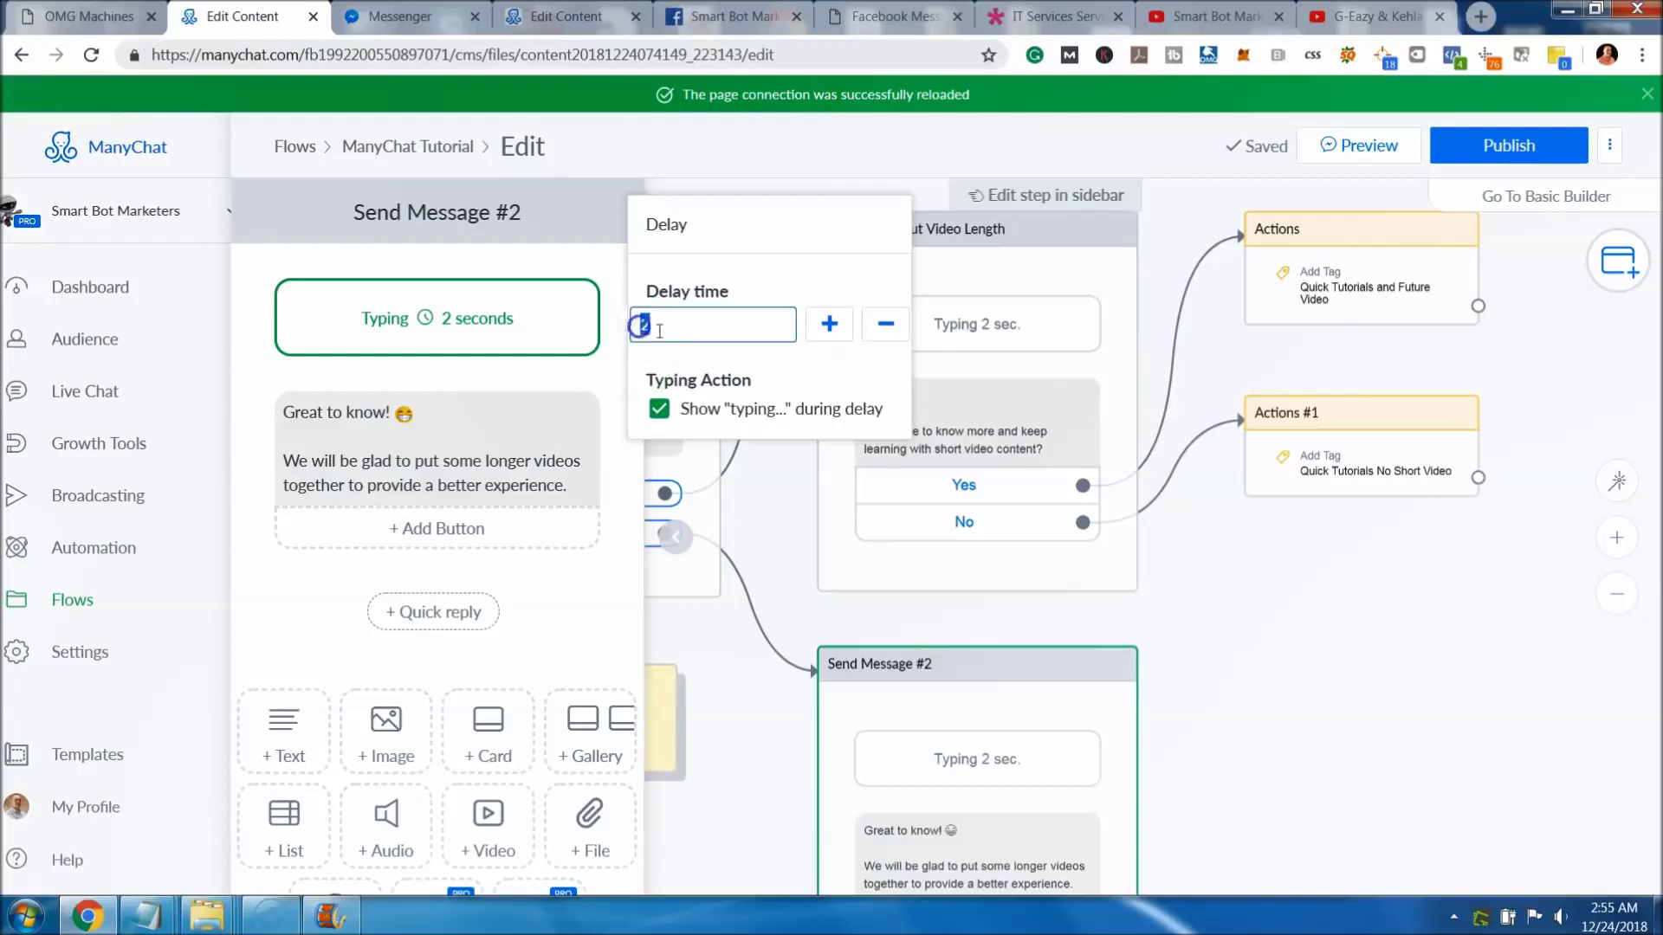
{"action": "left_click", "coordinate": [829, 324]}
{"action": "left_click", "coordinate": [885, 324]}
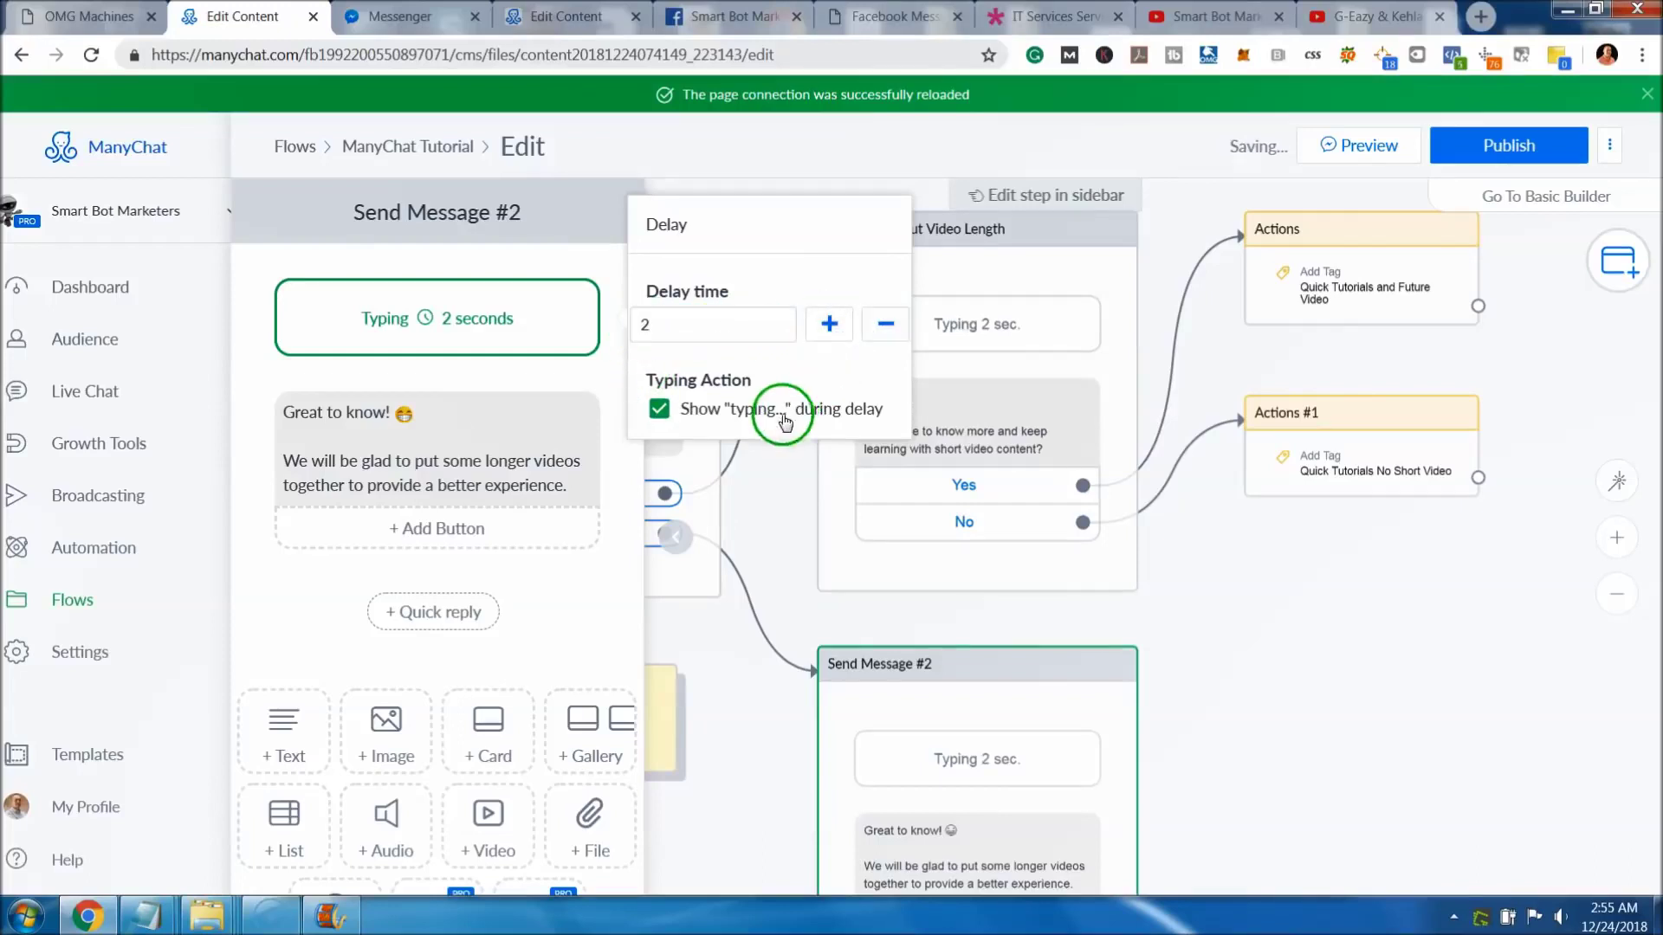
{"action": "left_click", "coordinate": [1265, 675]}
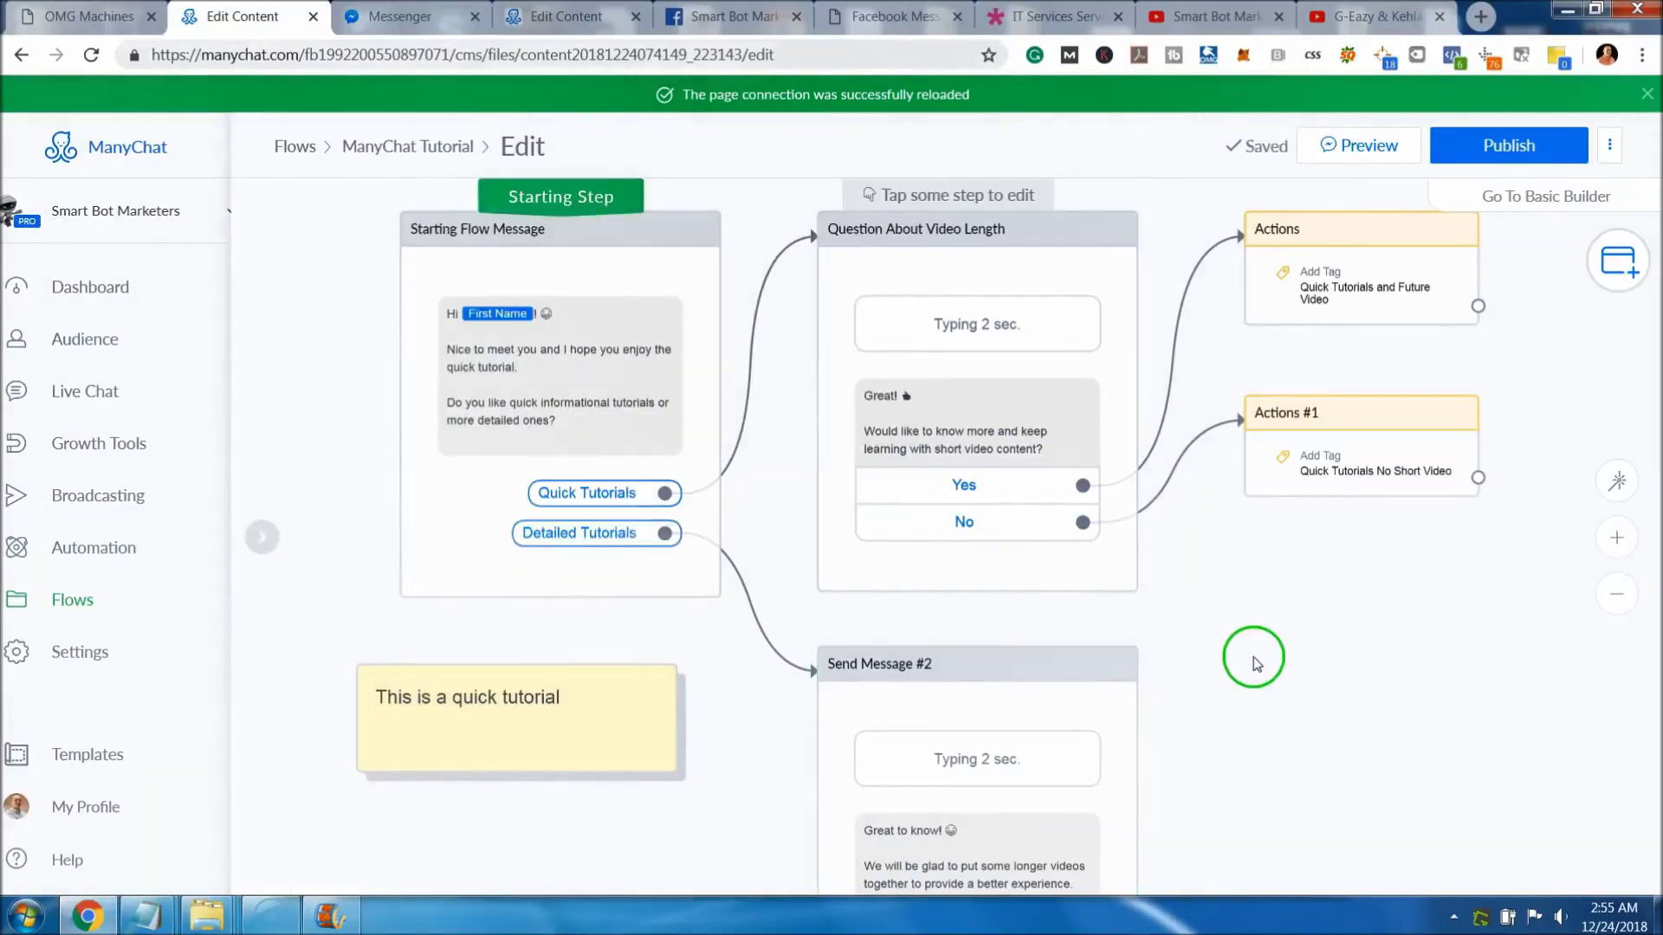
Add a pointing-down hand emoji after 'content?' in Question About Video Length, then publish.
{"action": "left_click_drag", "start_coordinate": [1265, 727], "coordinate": [1245, 640]}
{"action": "scroll", "coordinate": [1246, 638], "scroll_direction": "down", "scroll_amount": 5}
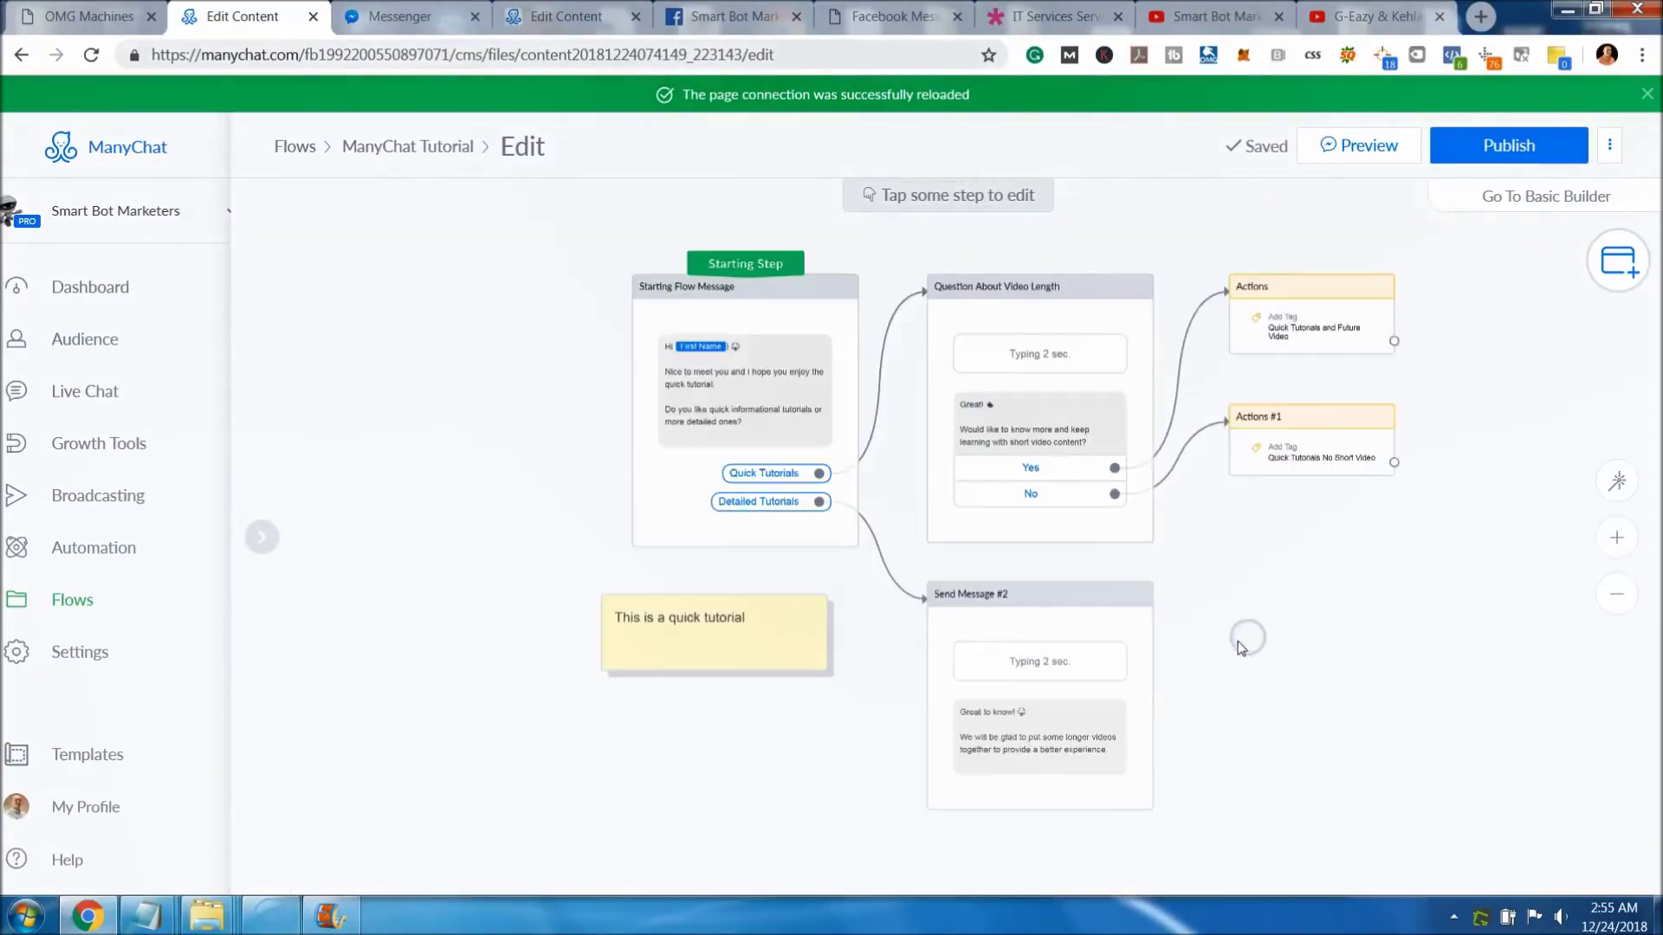
{"action": "left_click", "coordinate": [706, 532]}
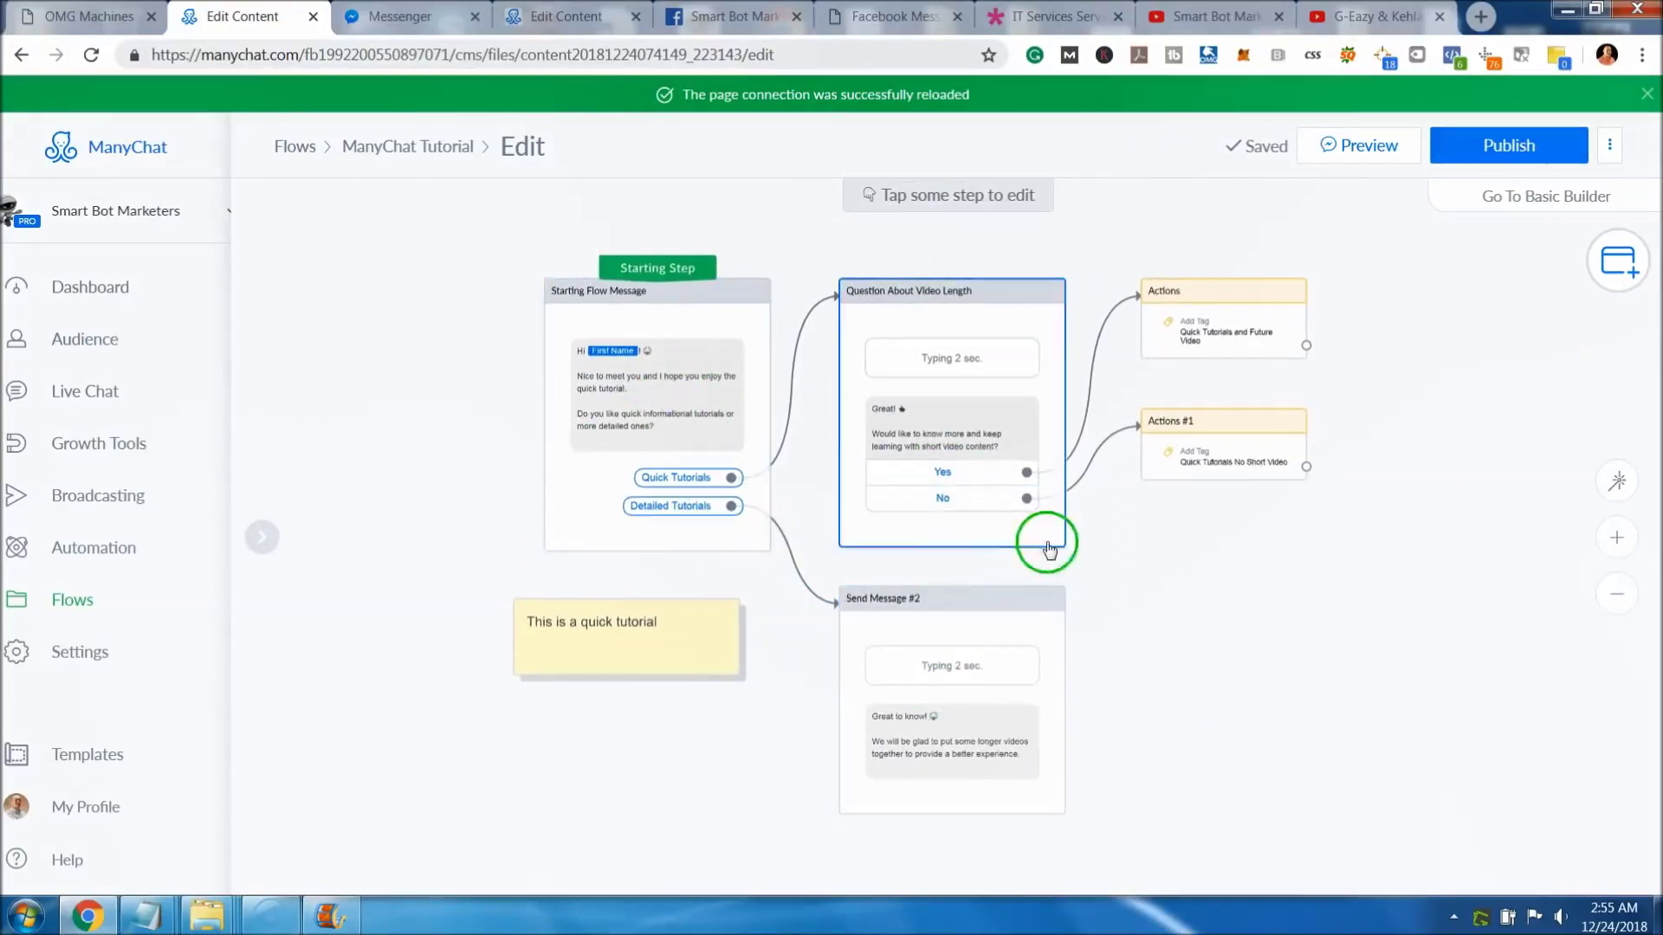
{"action": "left_click", "coordinate": [948, 503]}
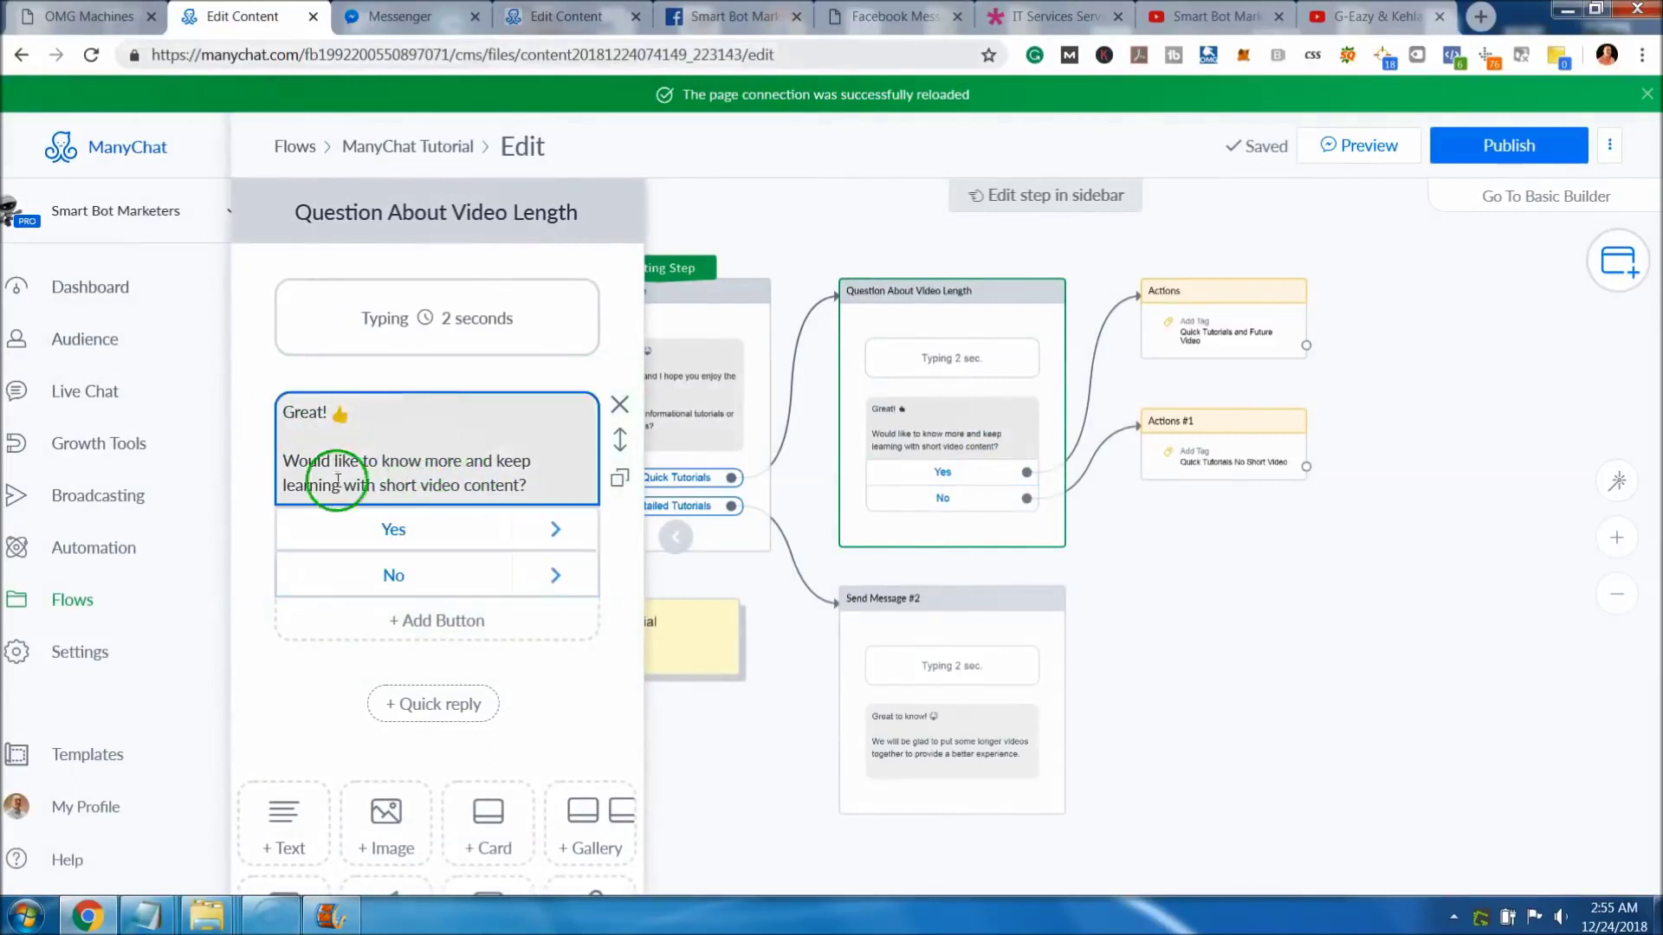
{"action": "left_click", "coordinate": [530, 481]}
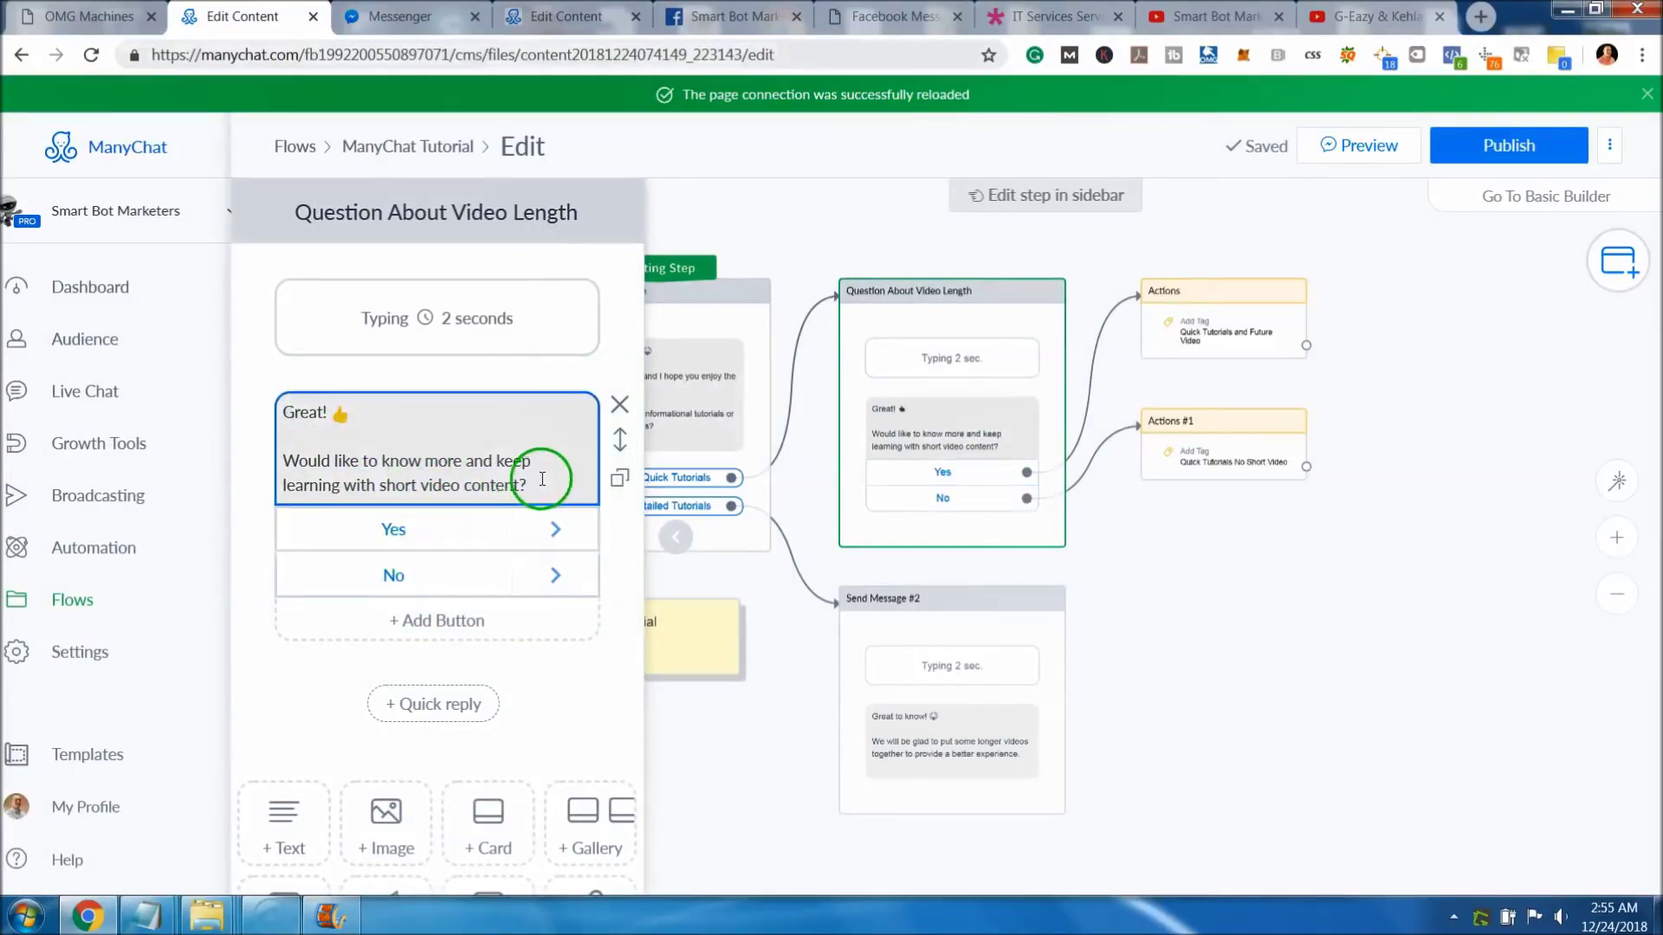
{"action": "left_click", "coordinate": [533, 520]}
{"action": "left_click", "coordinate": [393, 643]}
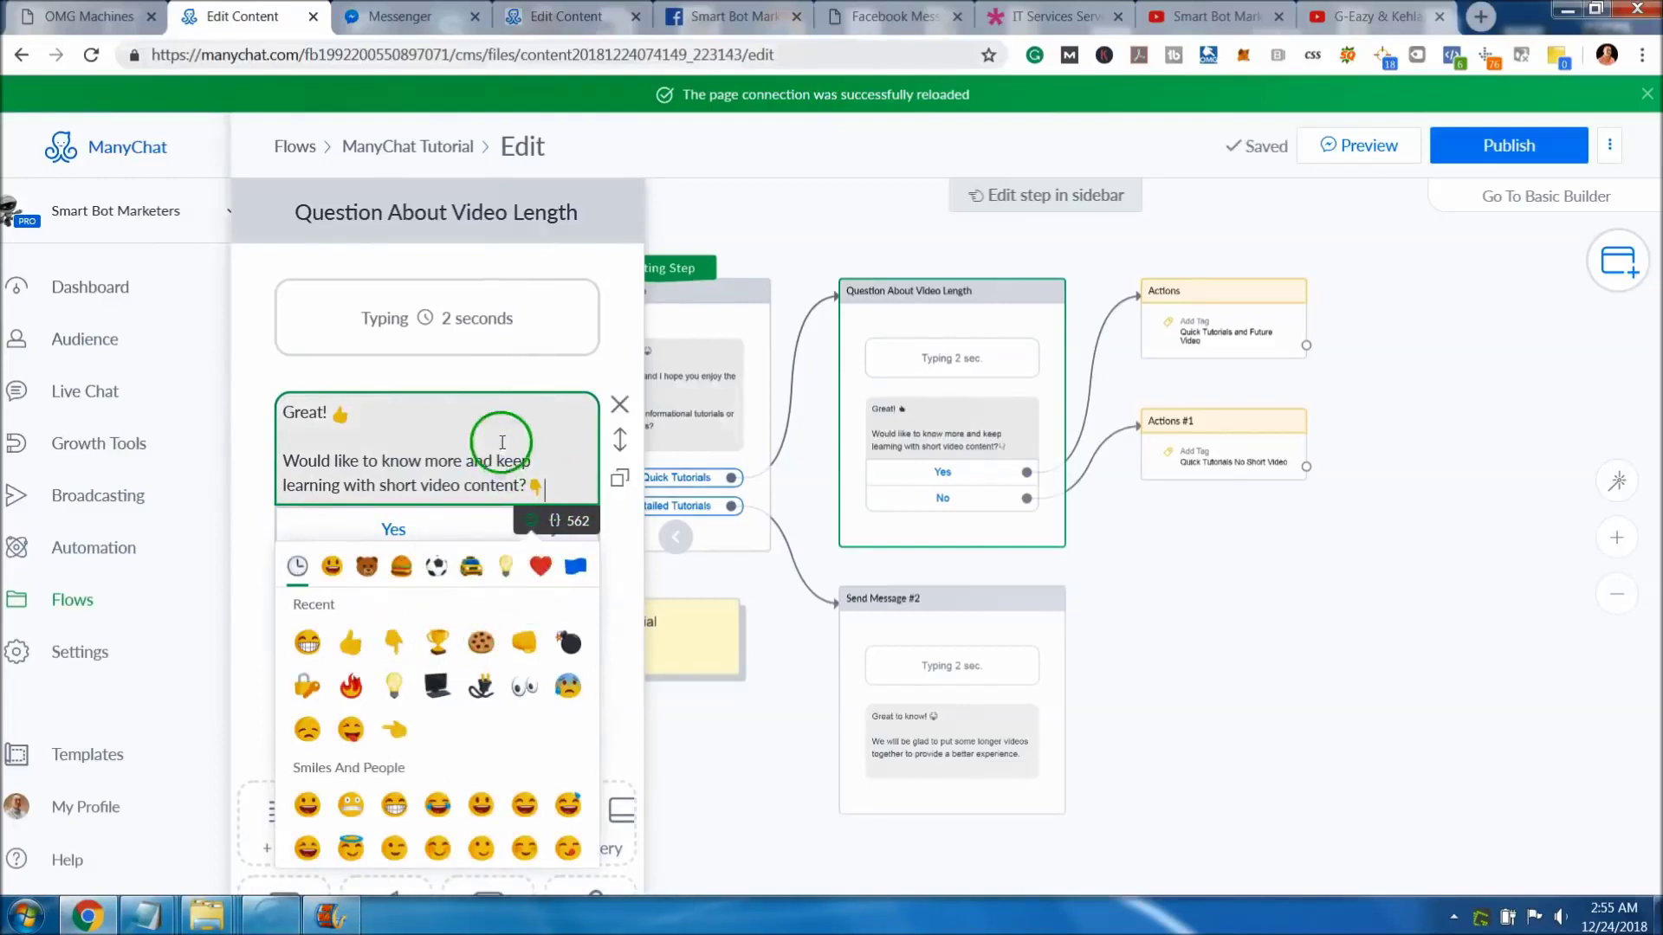
{"action": "left_click", "coordinate": [486, 416]}
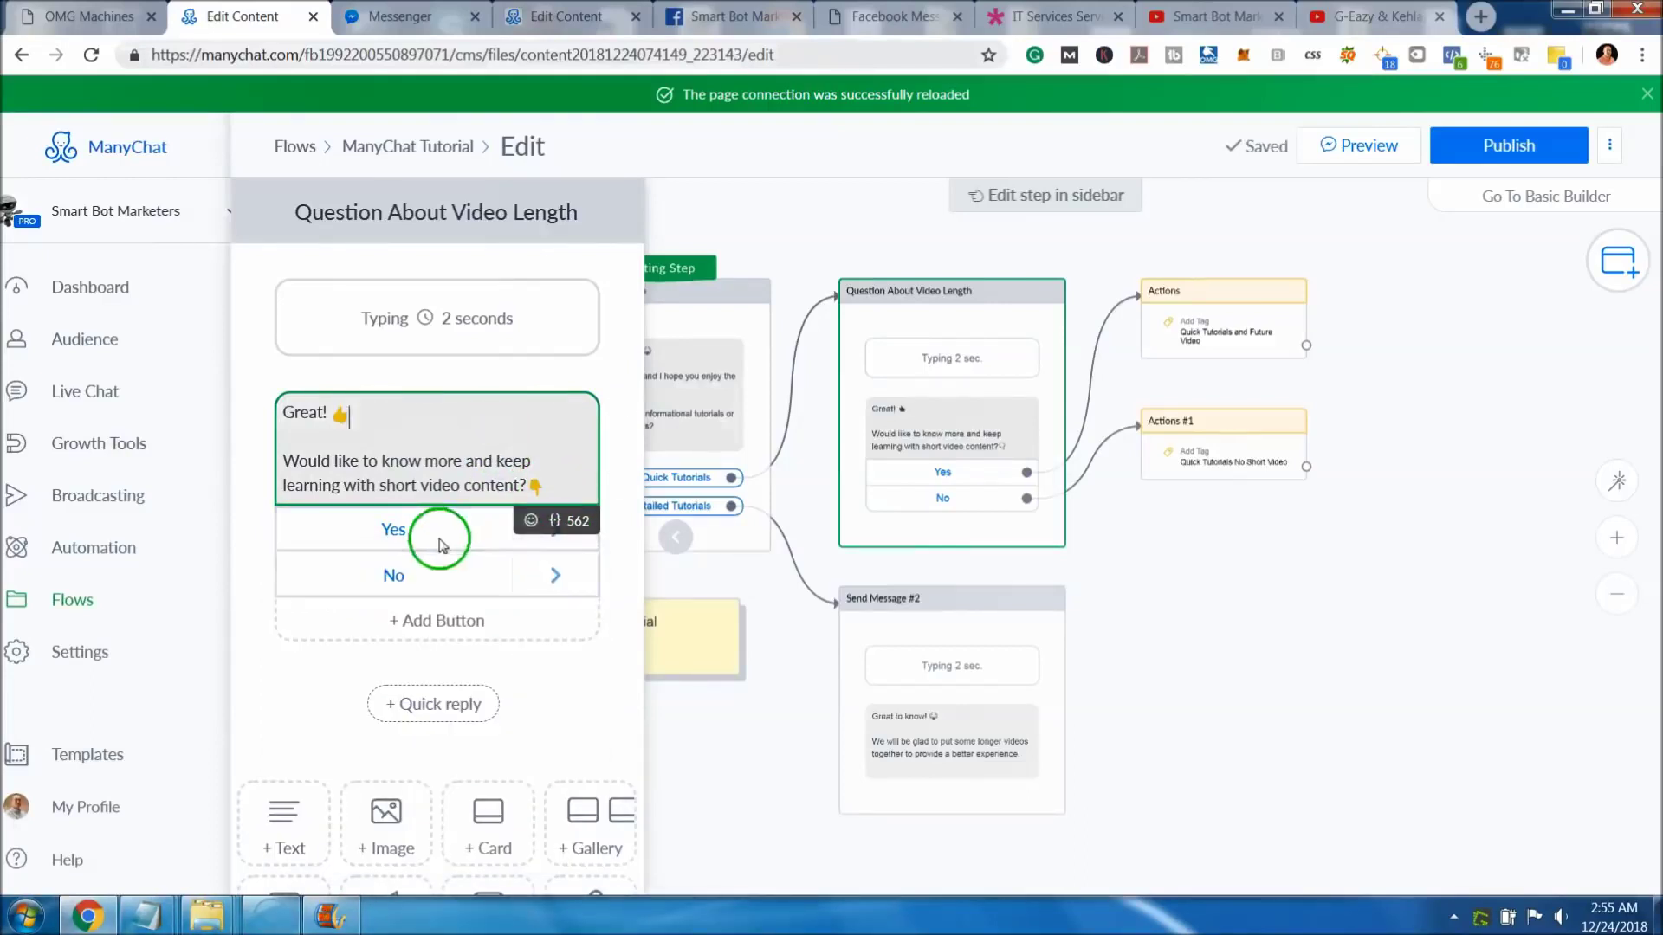
{"action": "left_click", "coordinate": [1153, 646]}
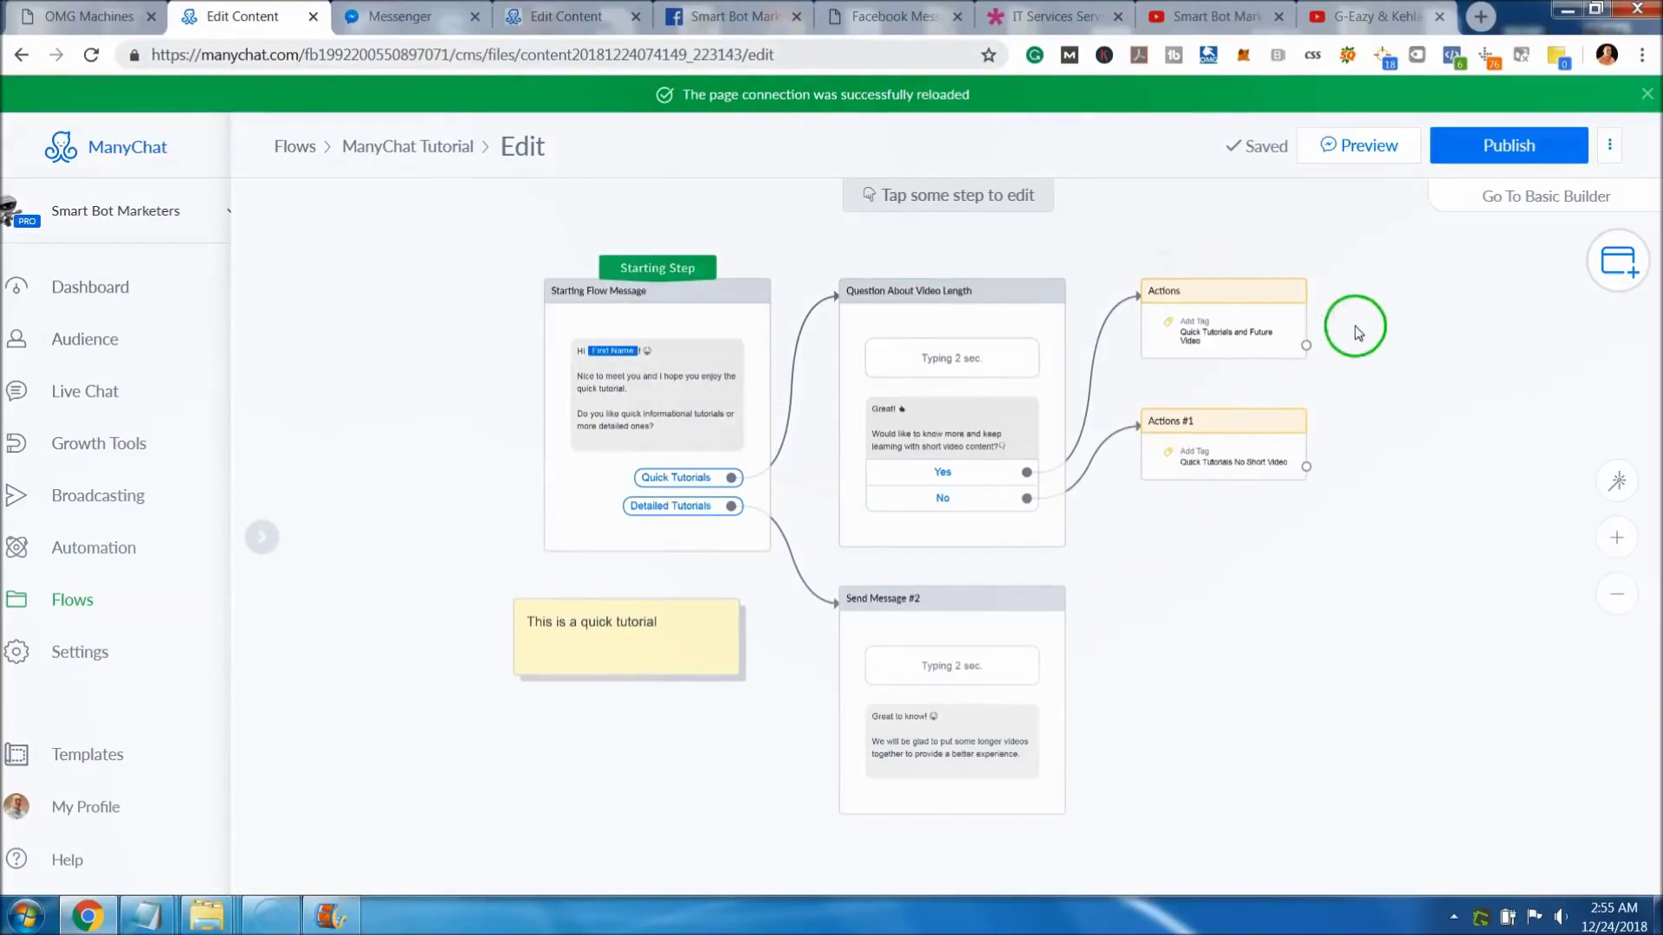
{"action": "left_click", "coordinate": [1493, 151]}
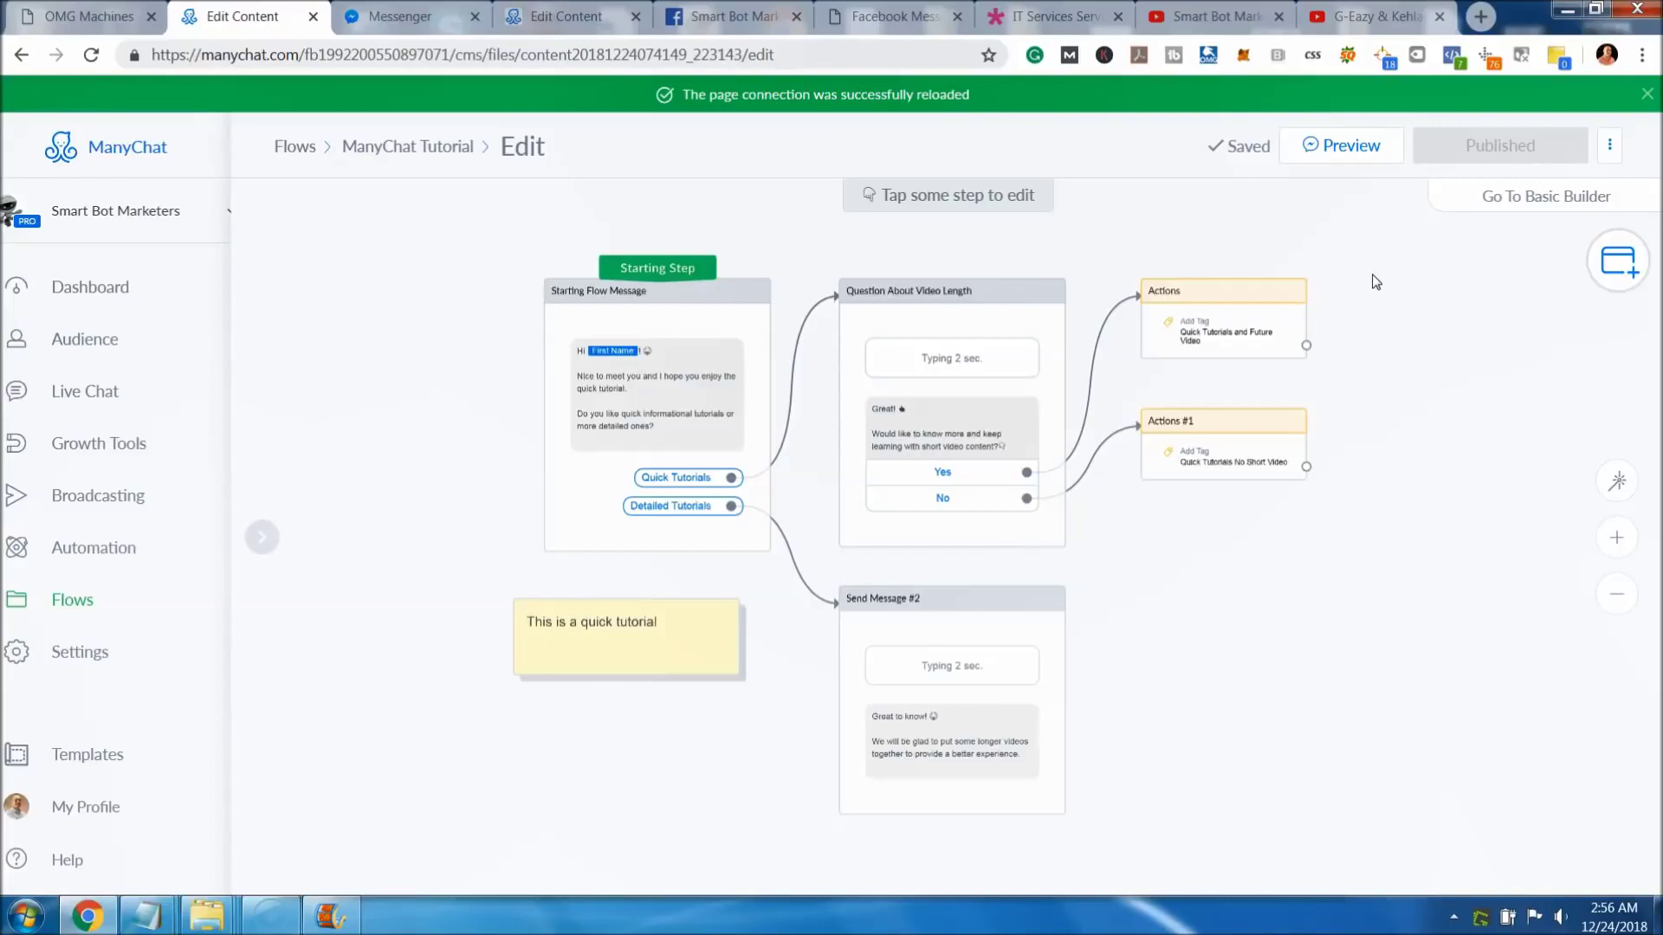
Send a preview of the published ManyChat Tutorial flow to Messenger.
{"action": "left_click", "coordinate": [1339, 153]}
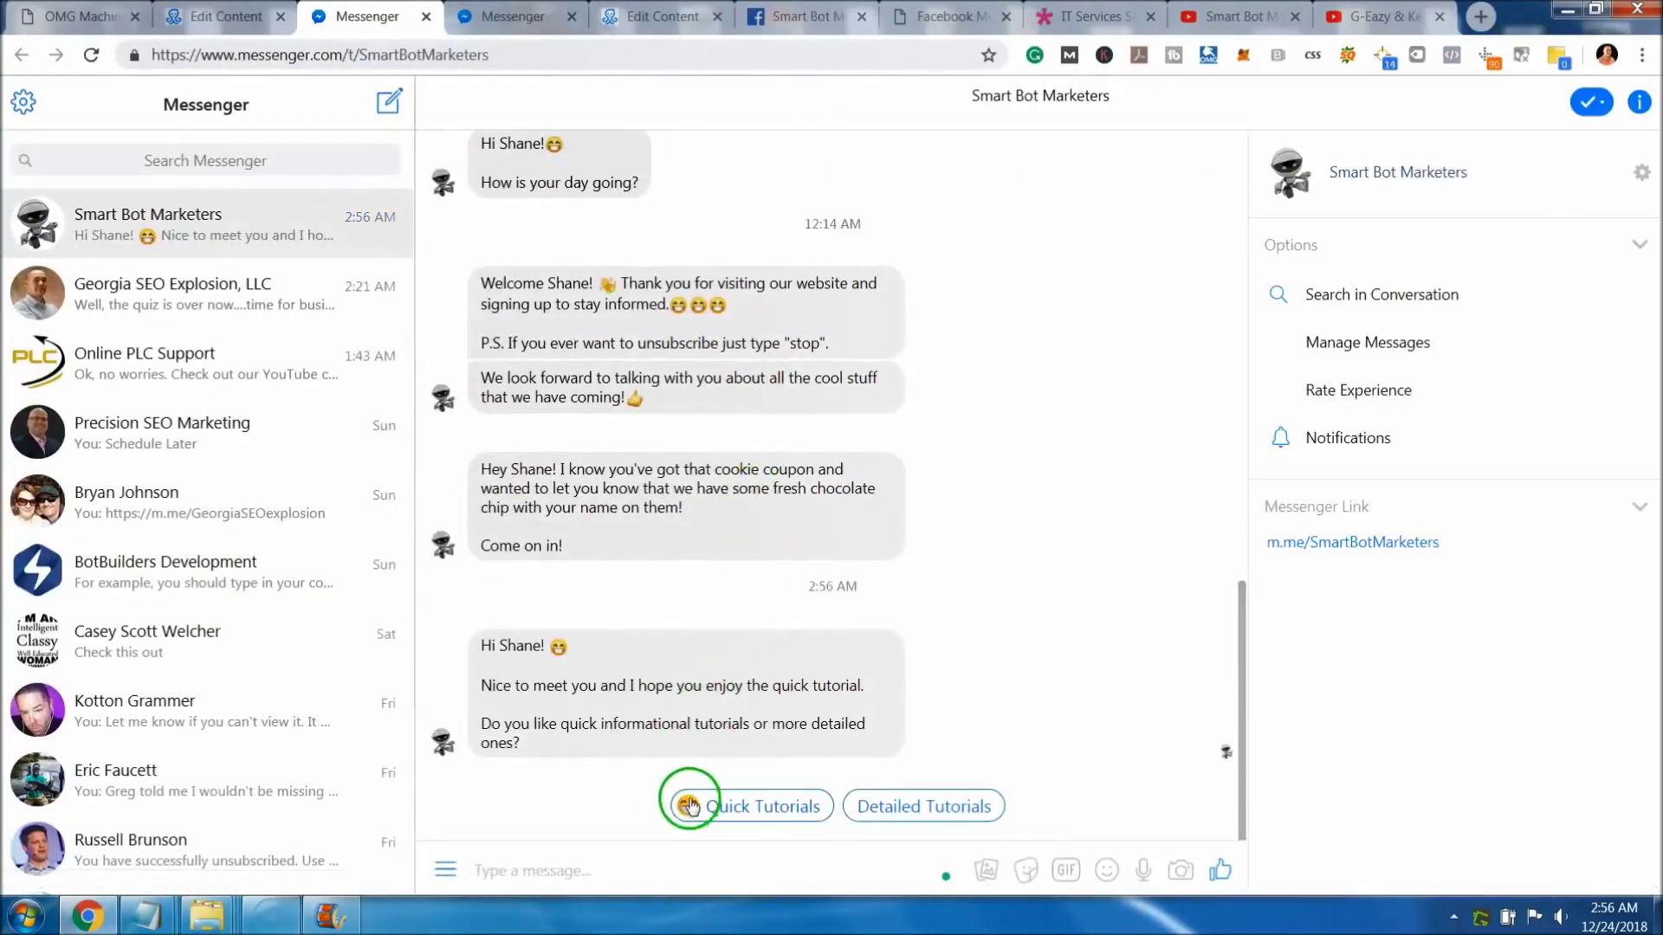
In Messenger, choose Quick Tutorials and answer the short-video question Yes, No, then Yes.
{"action": "left_click", "coordinate": [558, 747]}
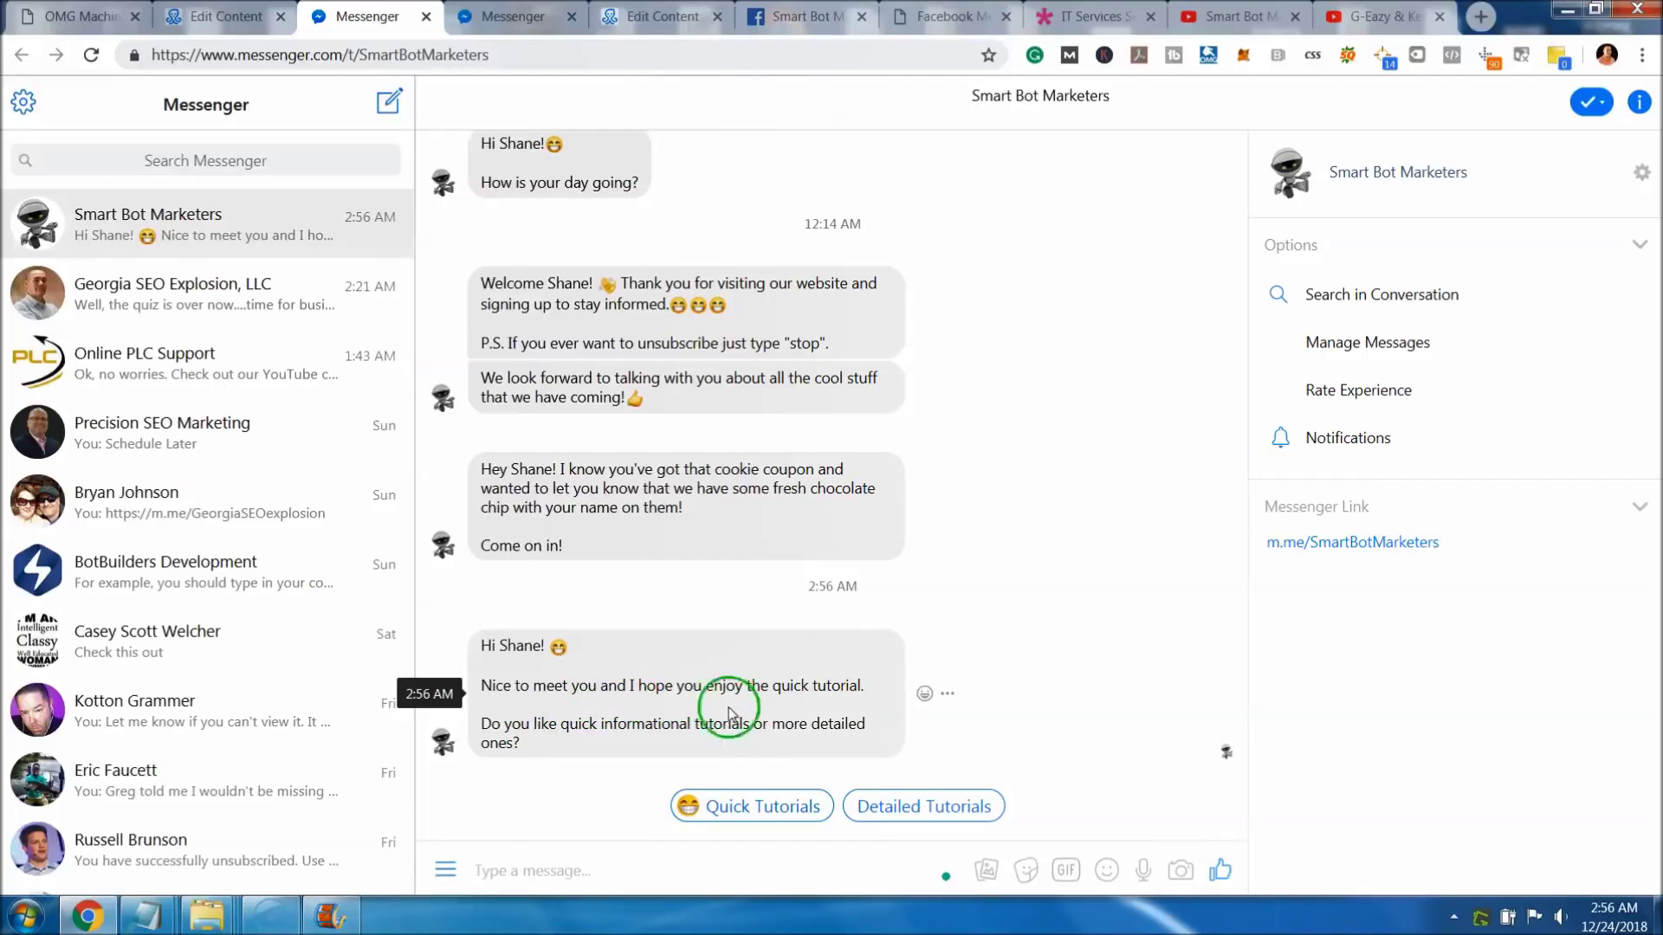
{"action": "left_click", "coordinate": [742, 807]}
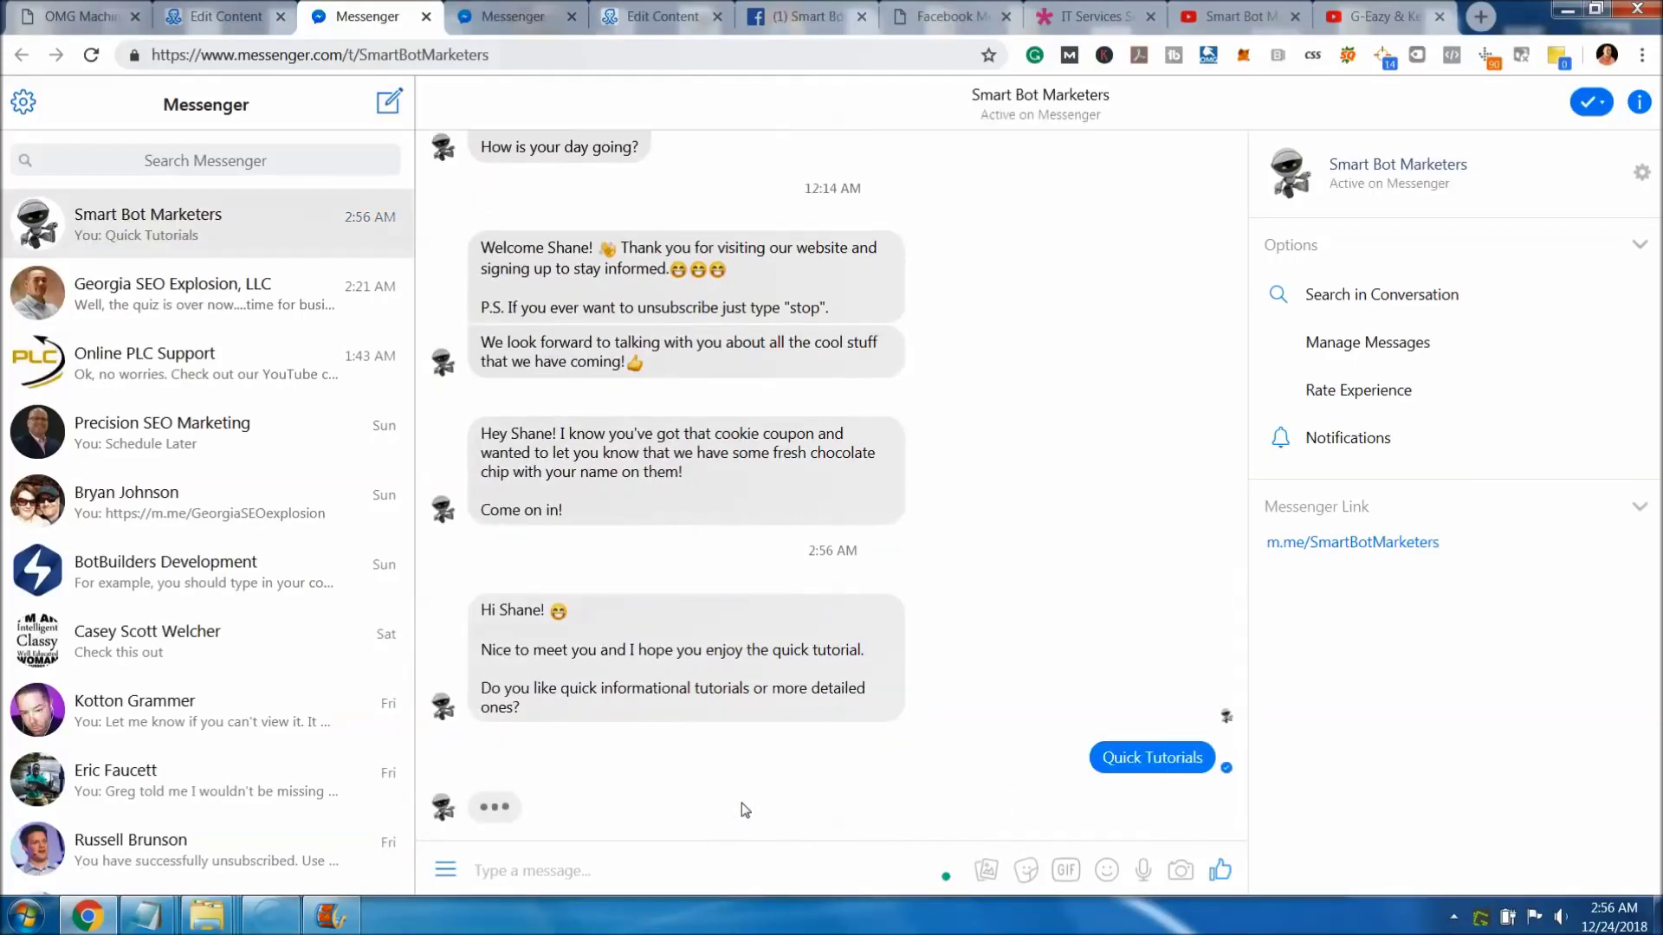
{"action": "left_click", "coordinate": [752, 802]}
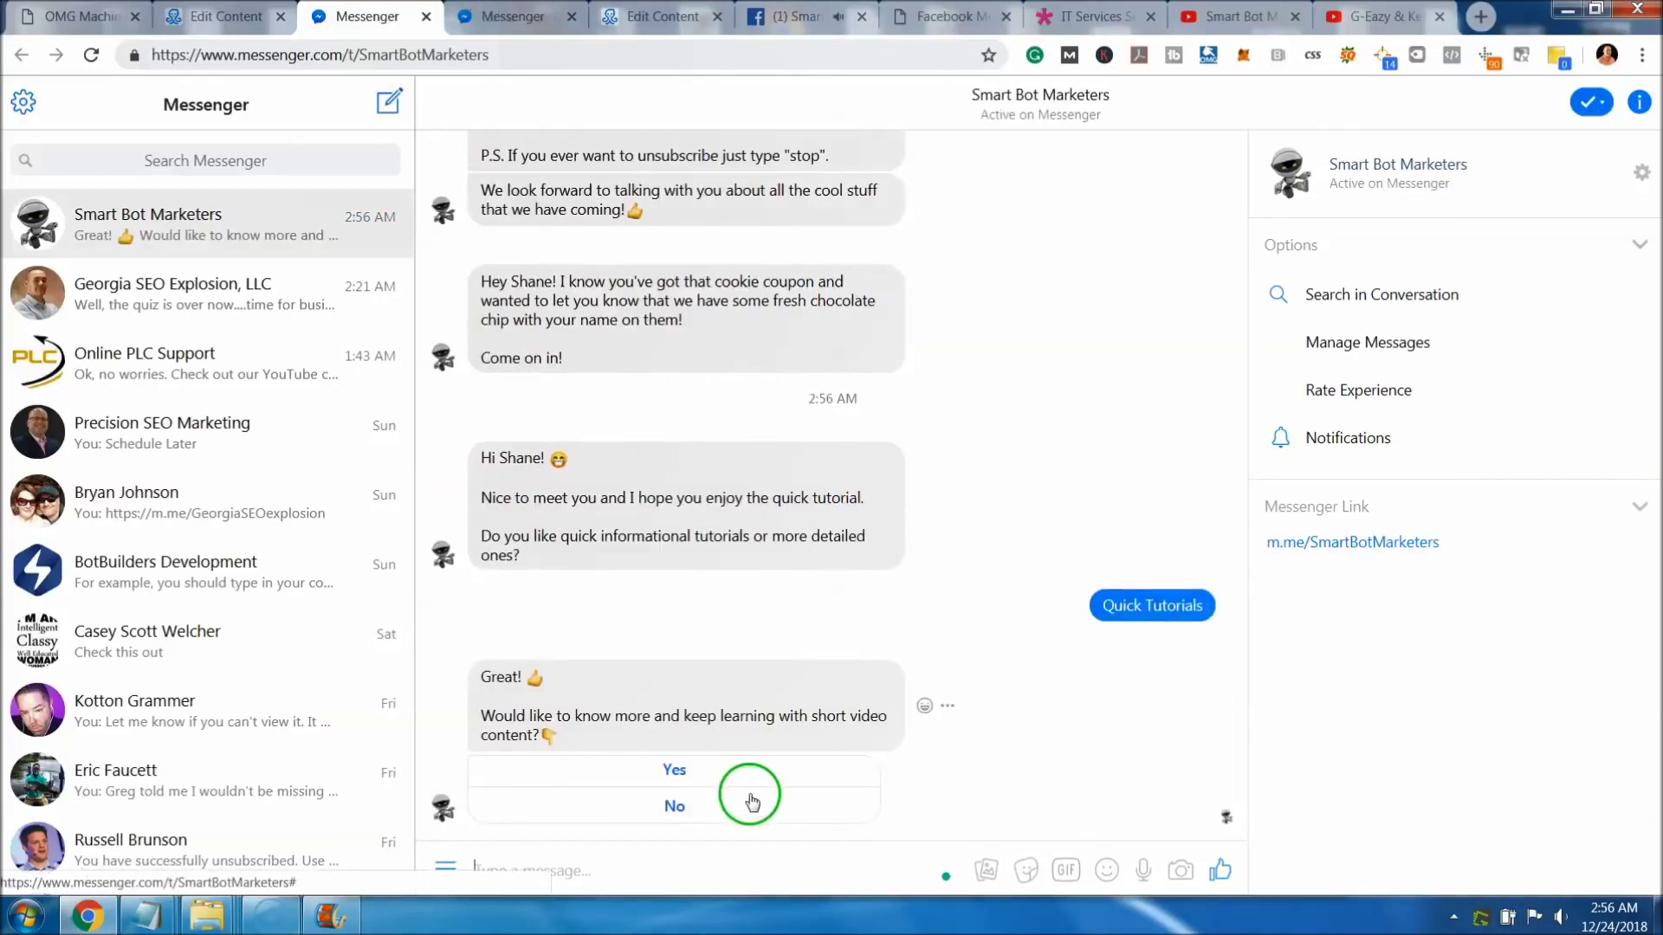
{"action": "left_click", "coordinate": [702, 775]}
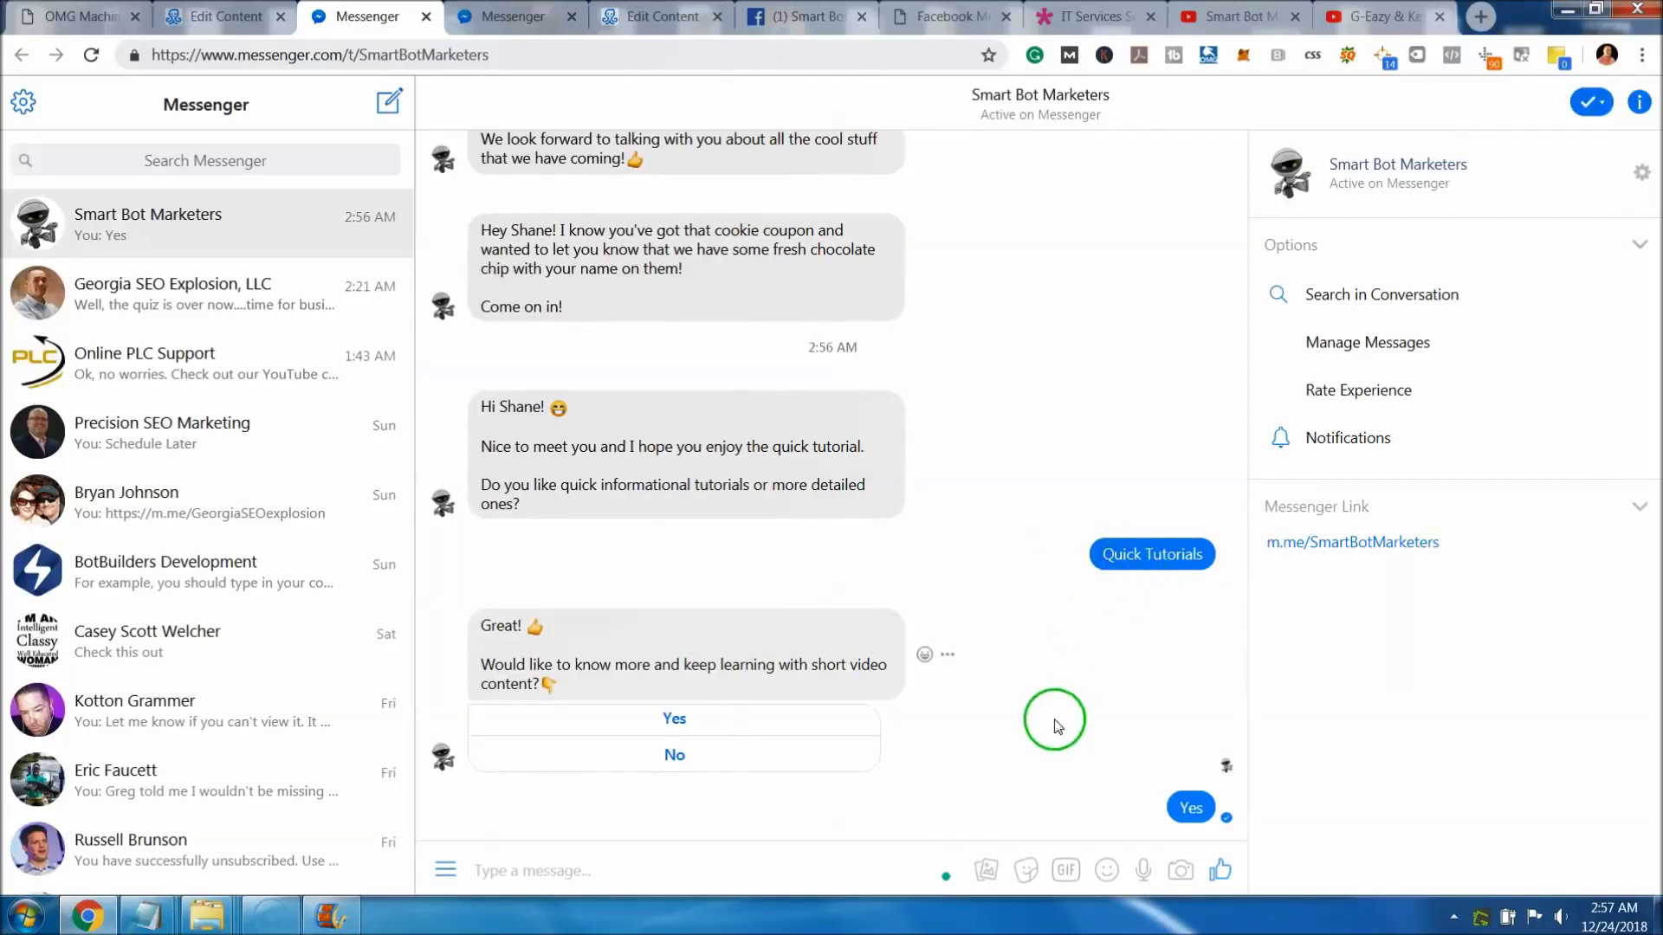
{"action": "left_click", "coordinate": [709, 758]}
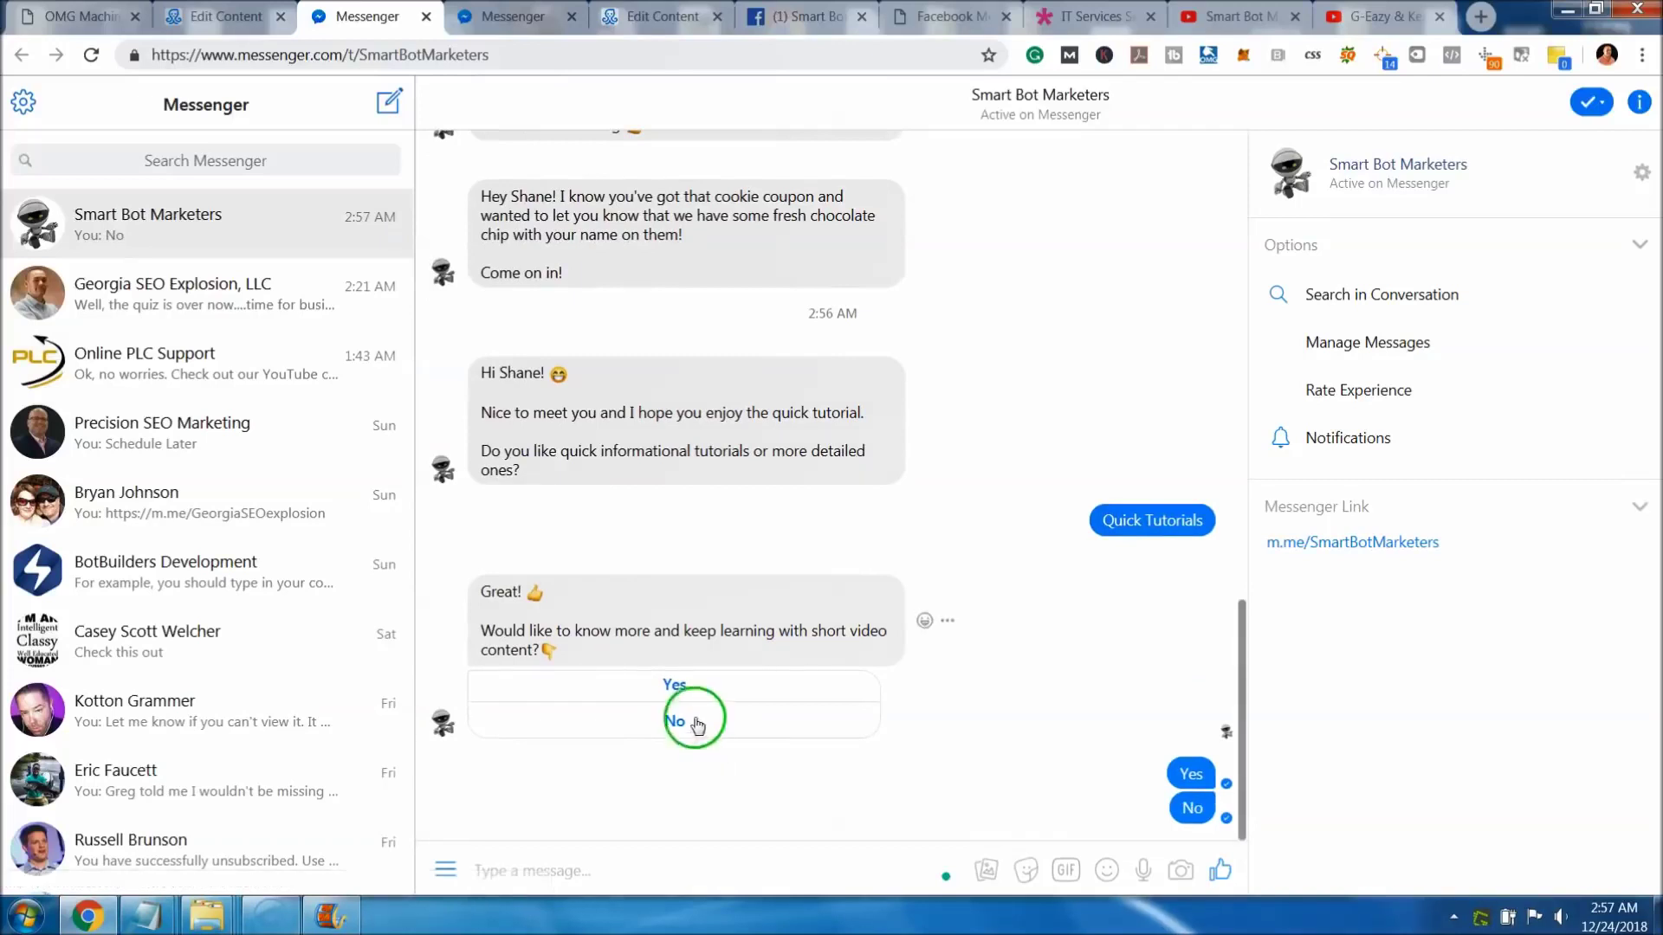
{"action": "left_click", "coordinate": [677, 686]}
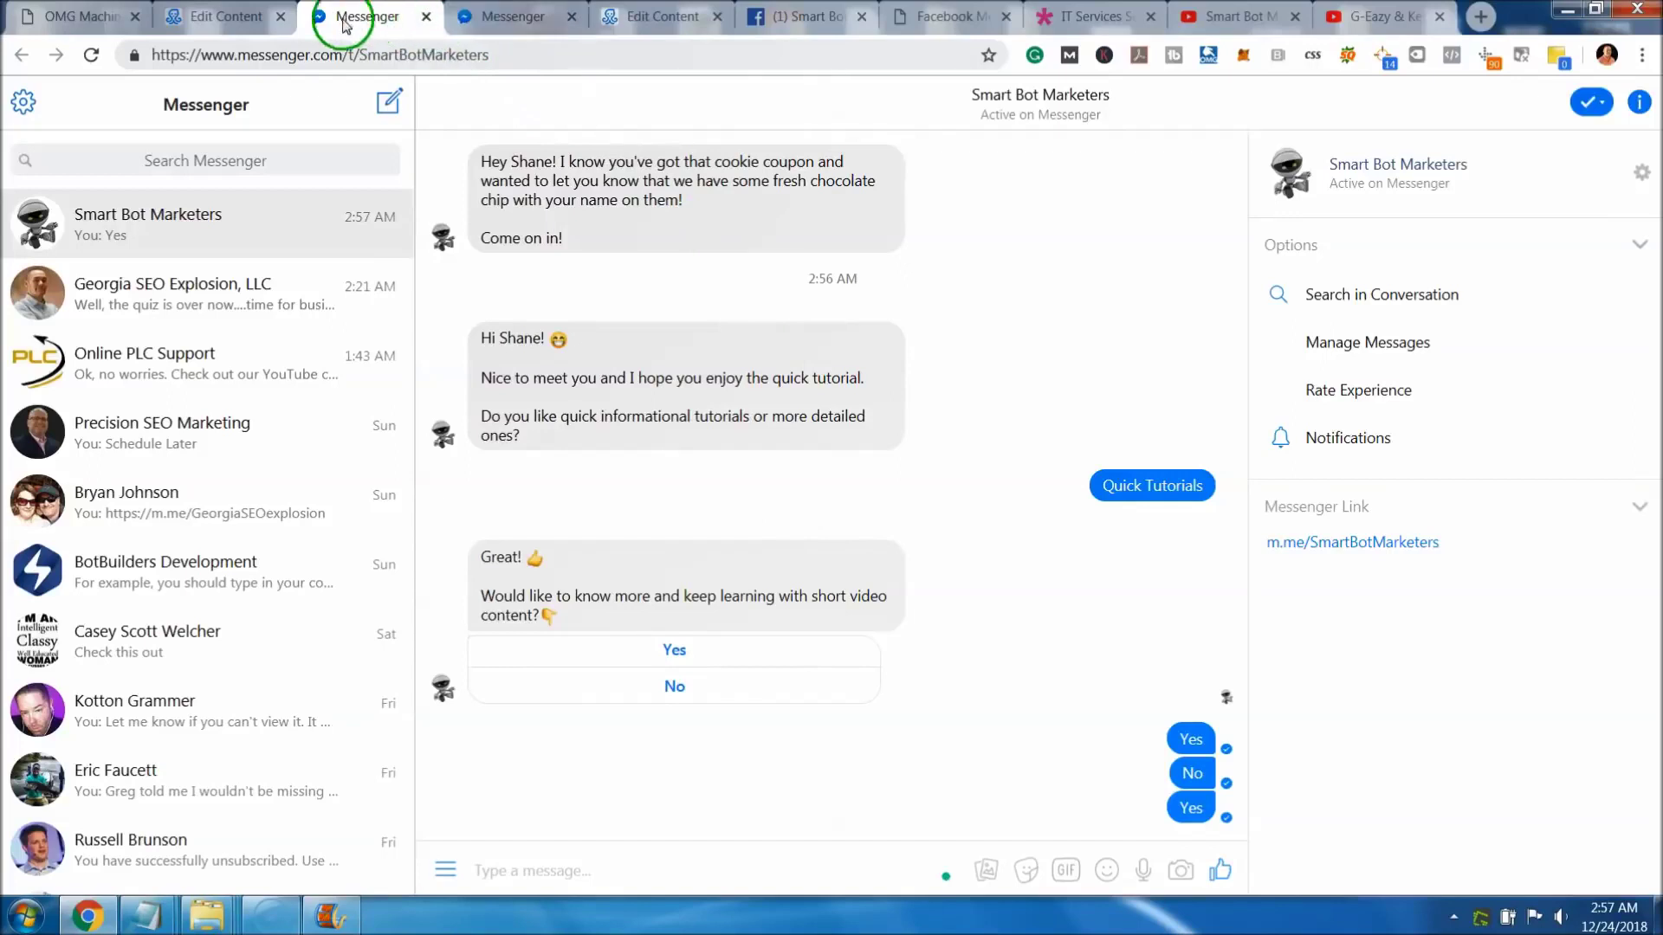
Go back to the ManyChat flow editor with Send Message #2 open for editing.
{"action": "left_click", "coordinate": [260, 15]}
{"action": "left_click", "coordinate": [969, 653]}
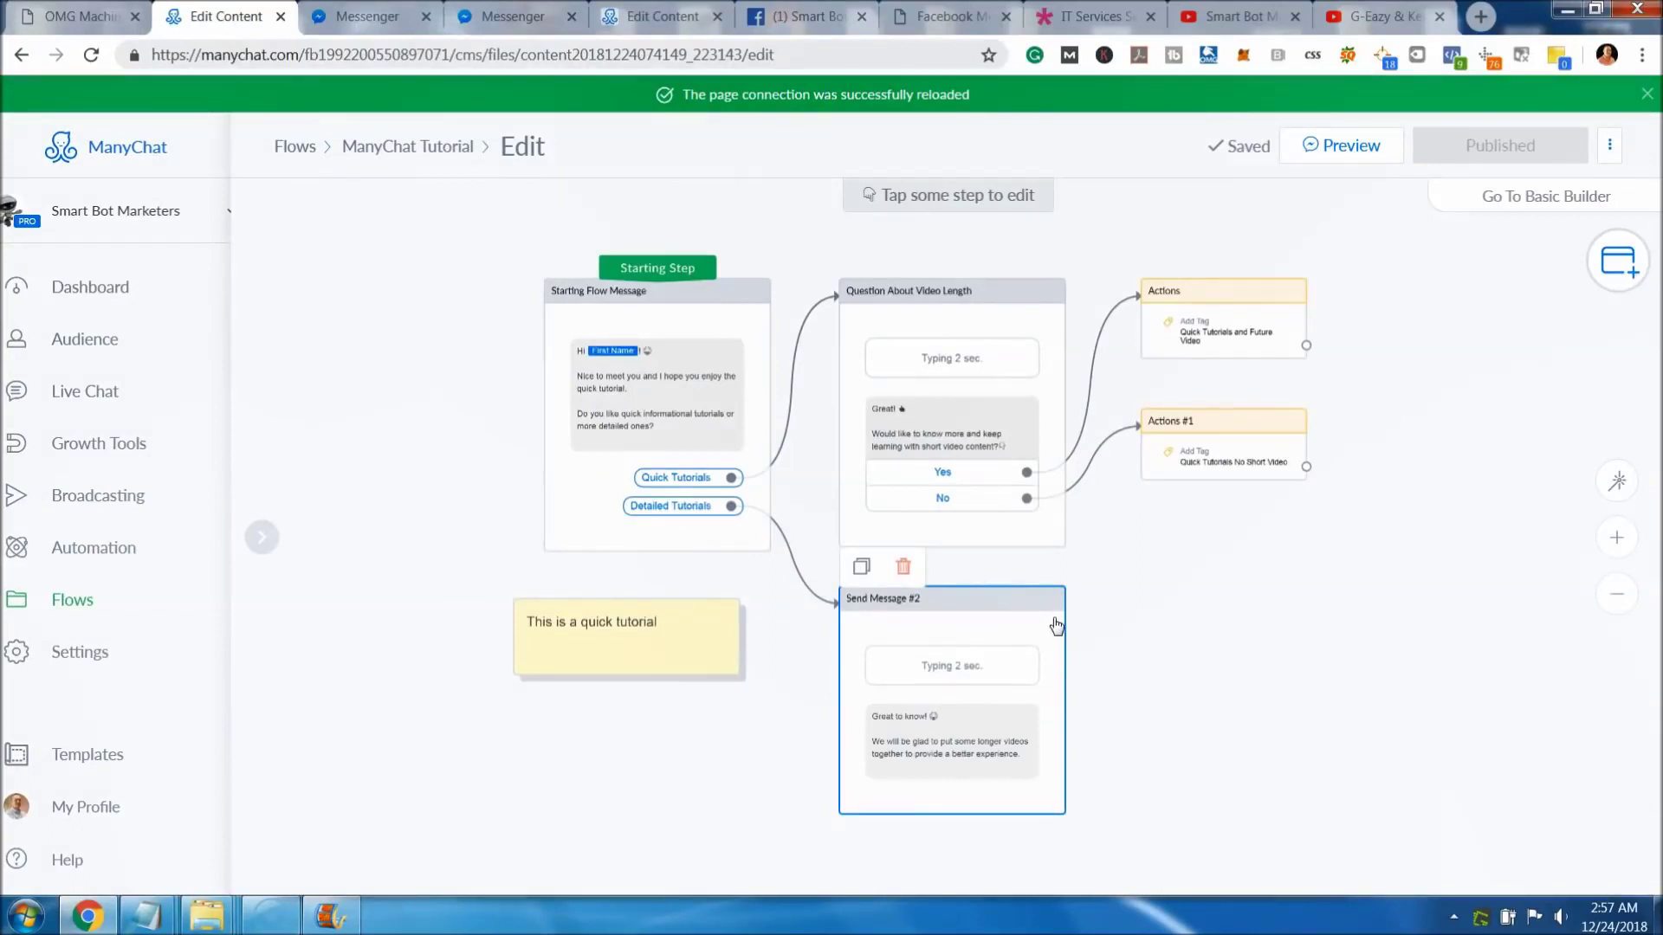
{"action": "left_click", "coordinate": [950, 612]}
Retitle Send Message #2 as 'Ending Message for the Tutorial' and close its panel.
{"action": "left_click", "coordinate": [901, 613]}
{"action": "left_click", "coordinate": [460, 275]}
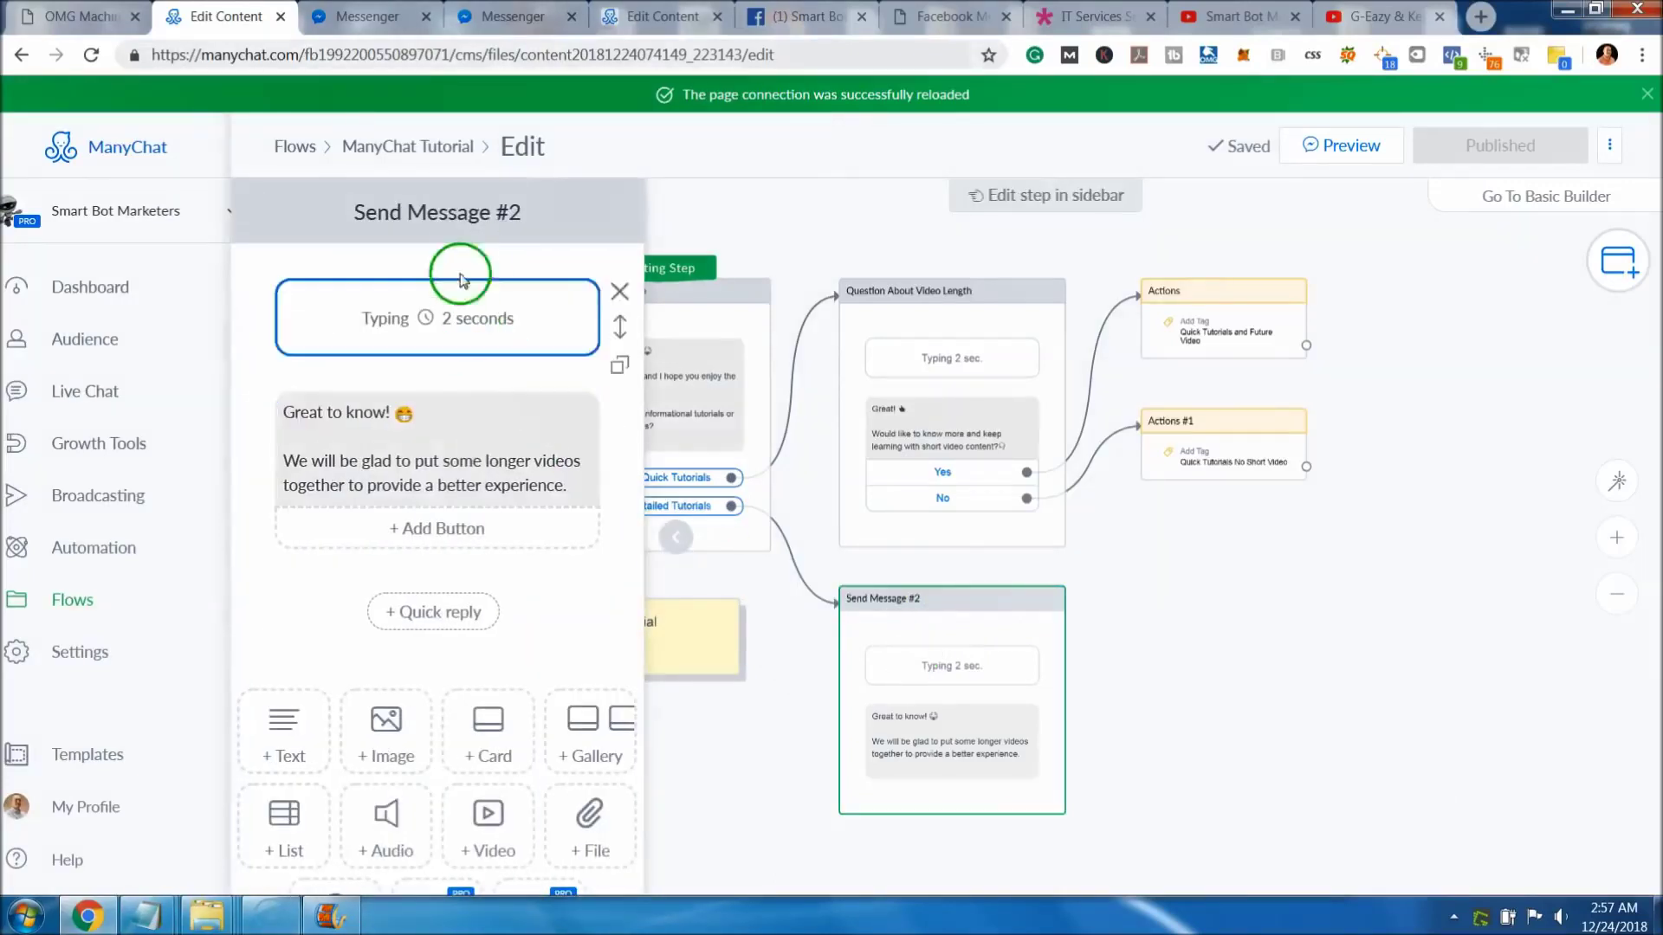
{"action": "left_click", "coordinate": [518, 212]}
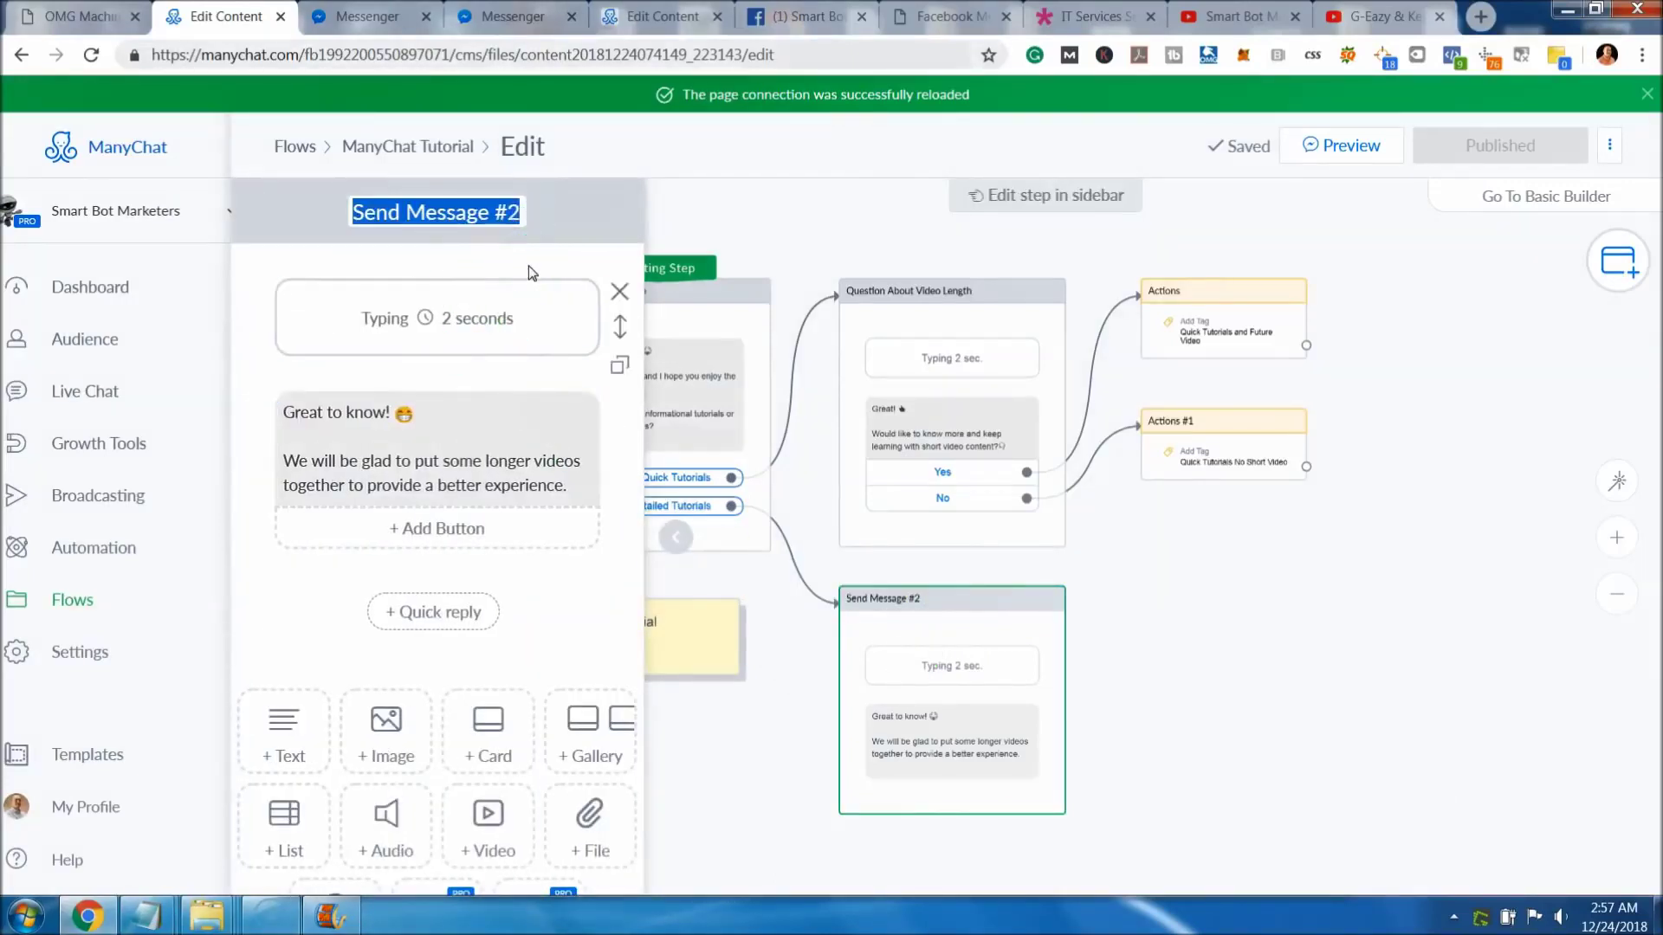
{"action": "key", "text": "BackSpace"}
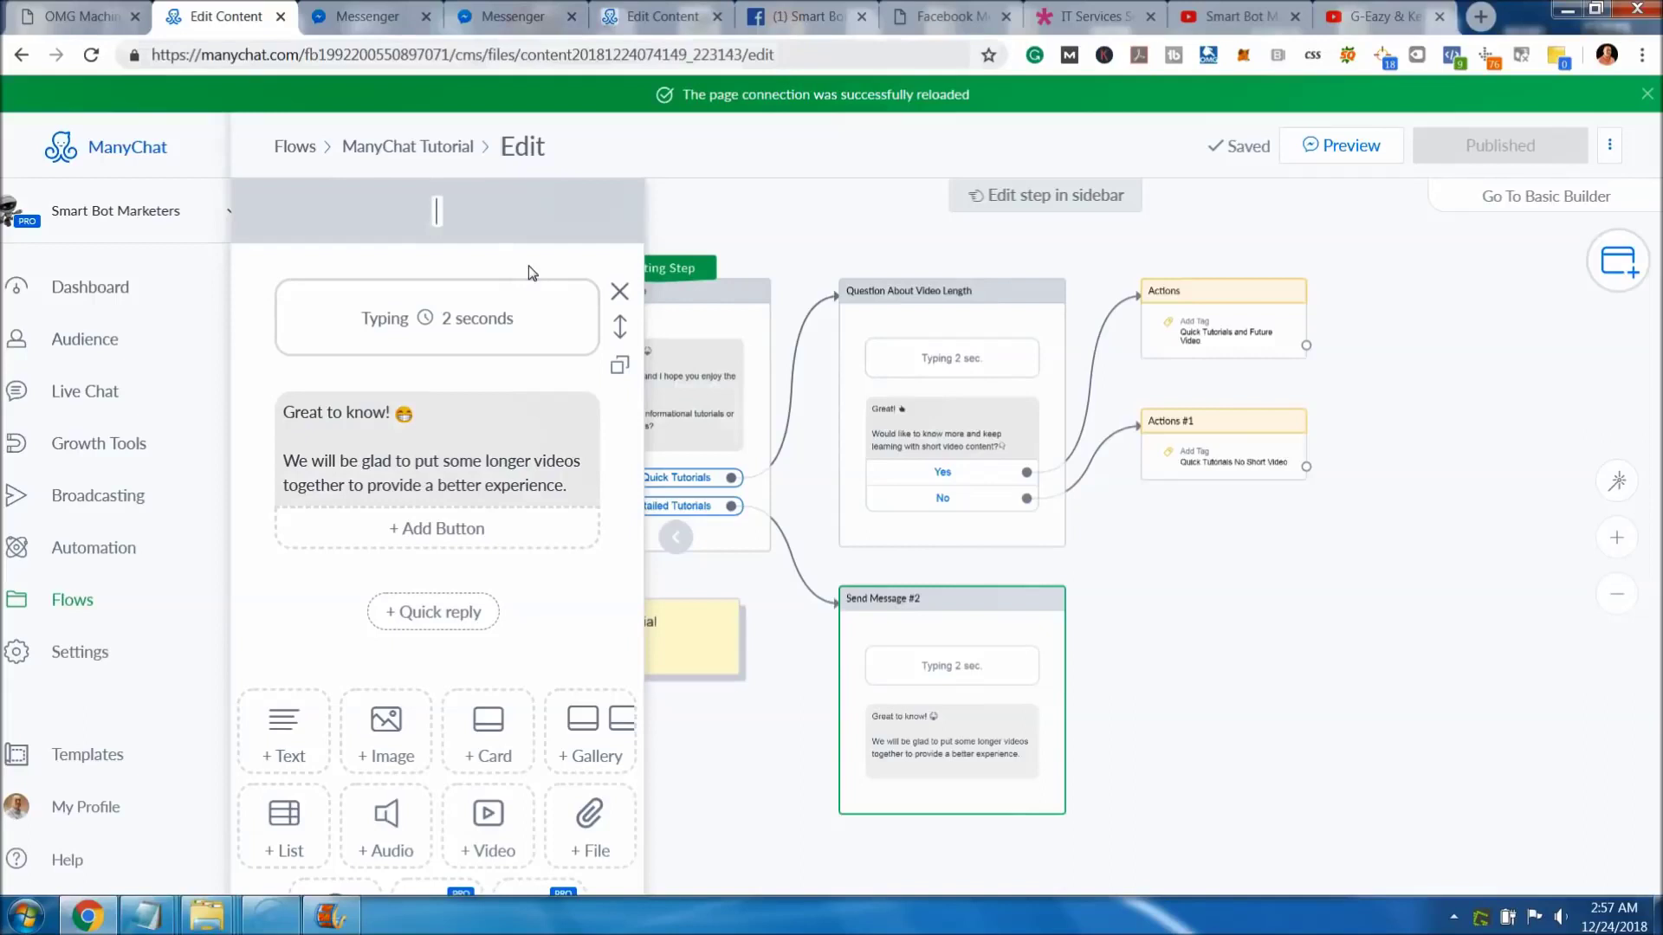
{"action": "type", "text": "Ending Me"}
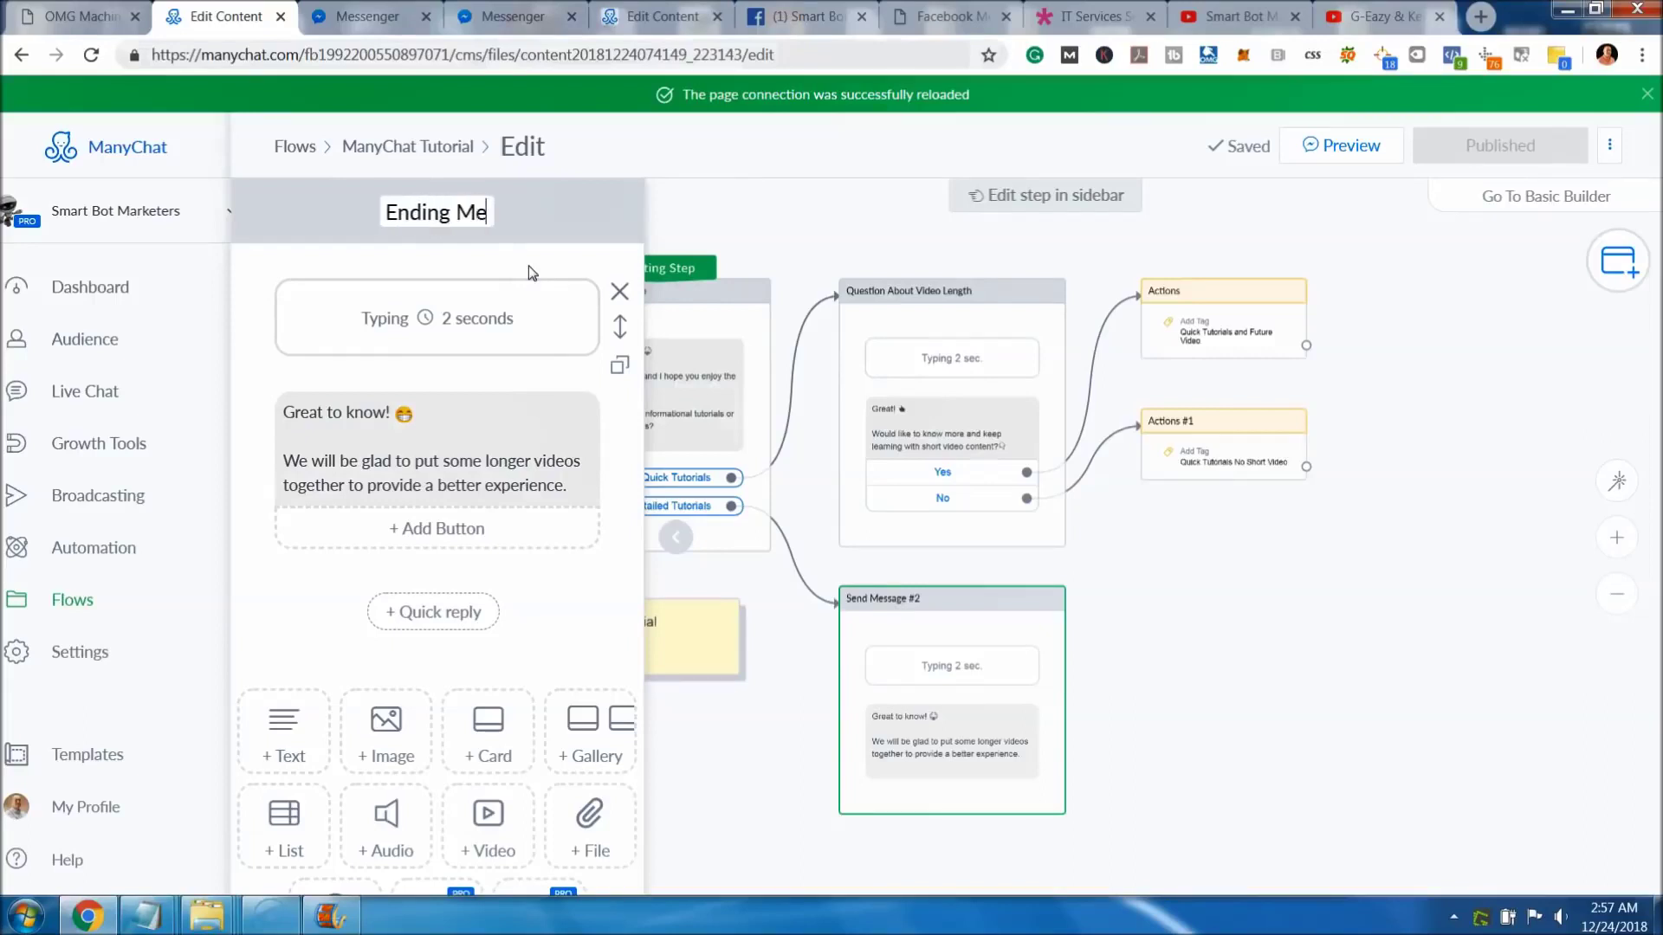
{"action": "type", "text": "ssage for "}
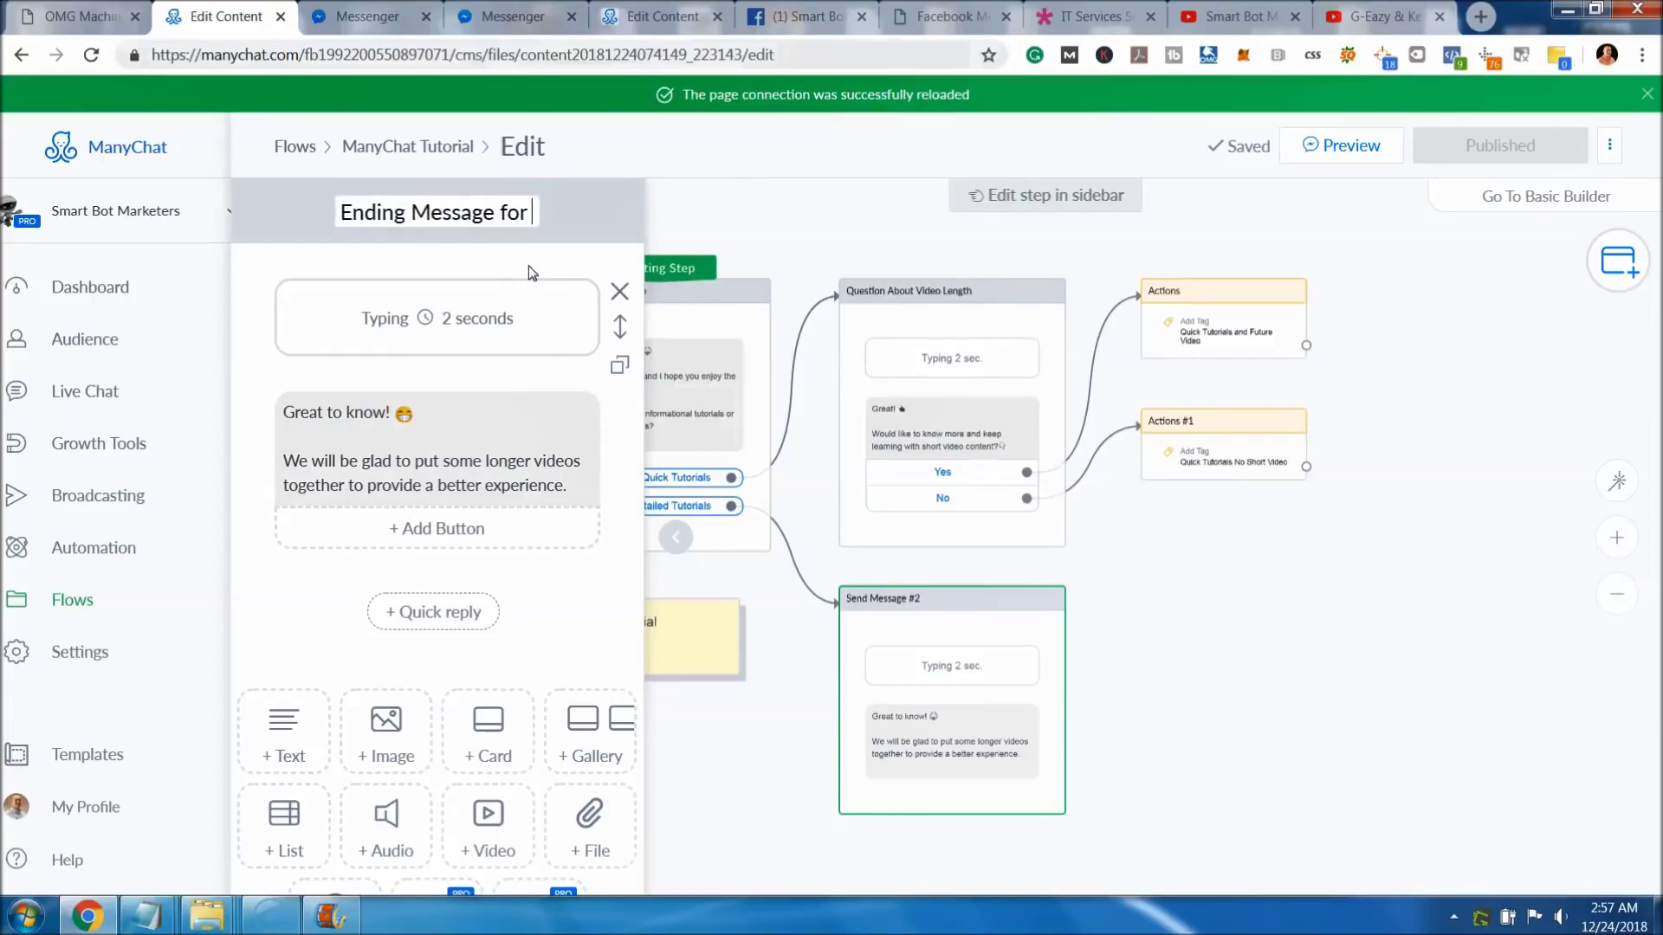
{"action": "type", "text": "the Tut"}
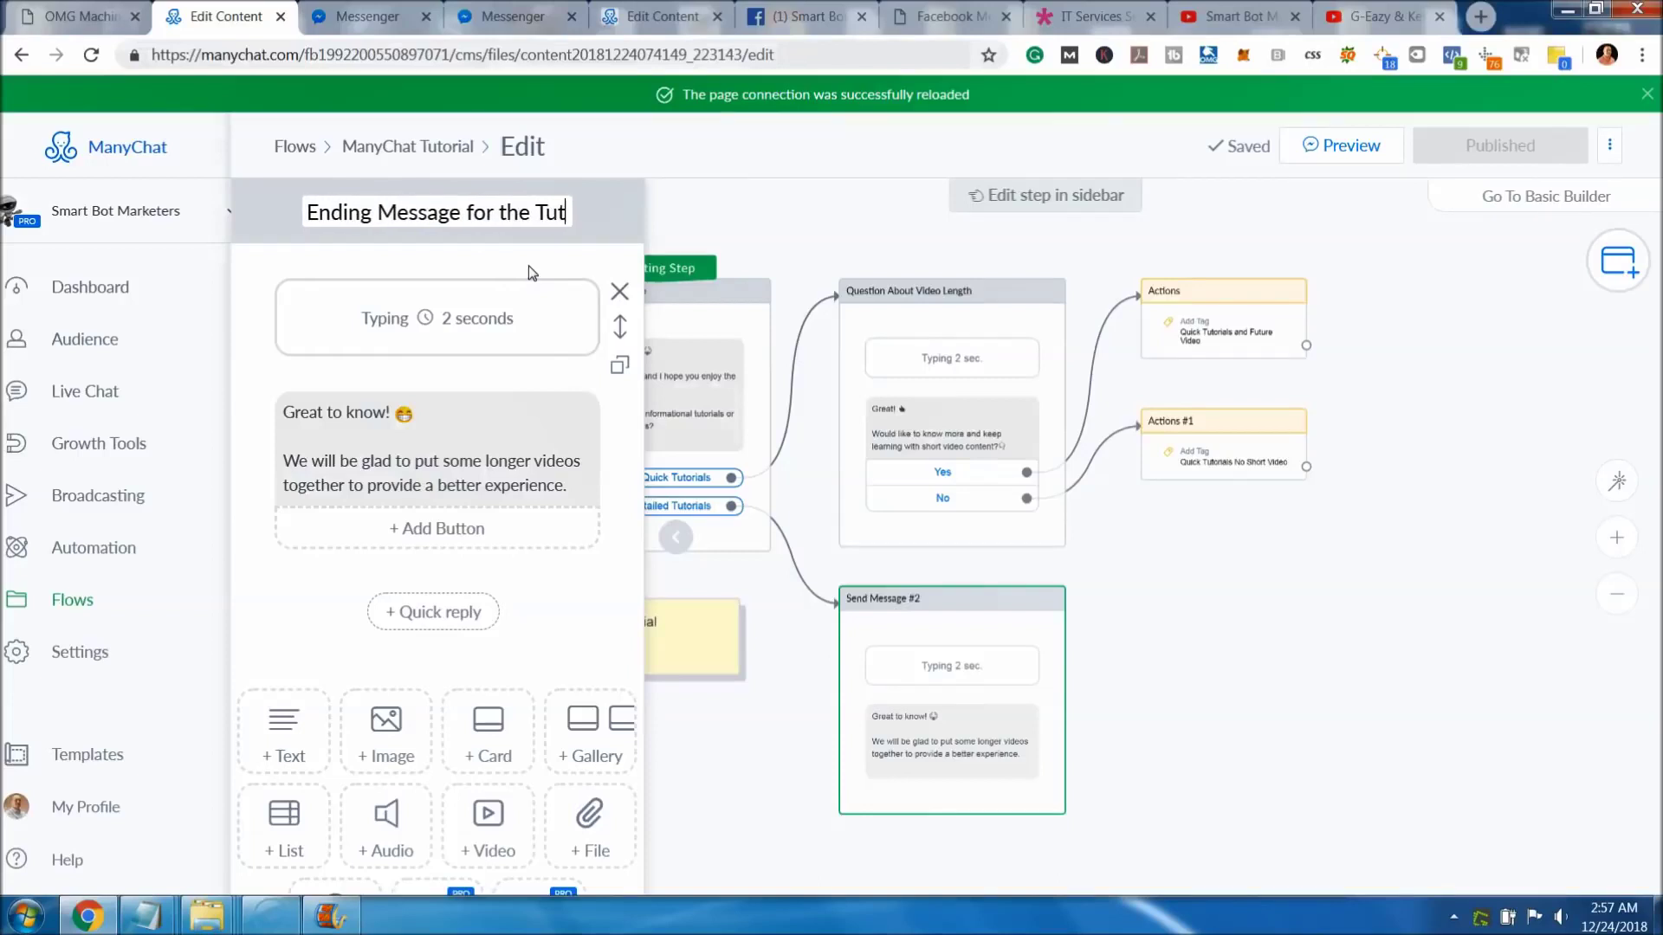
{"action": "type", "text": "or"}
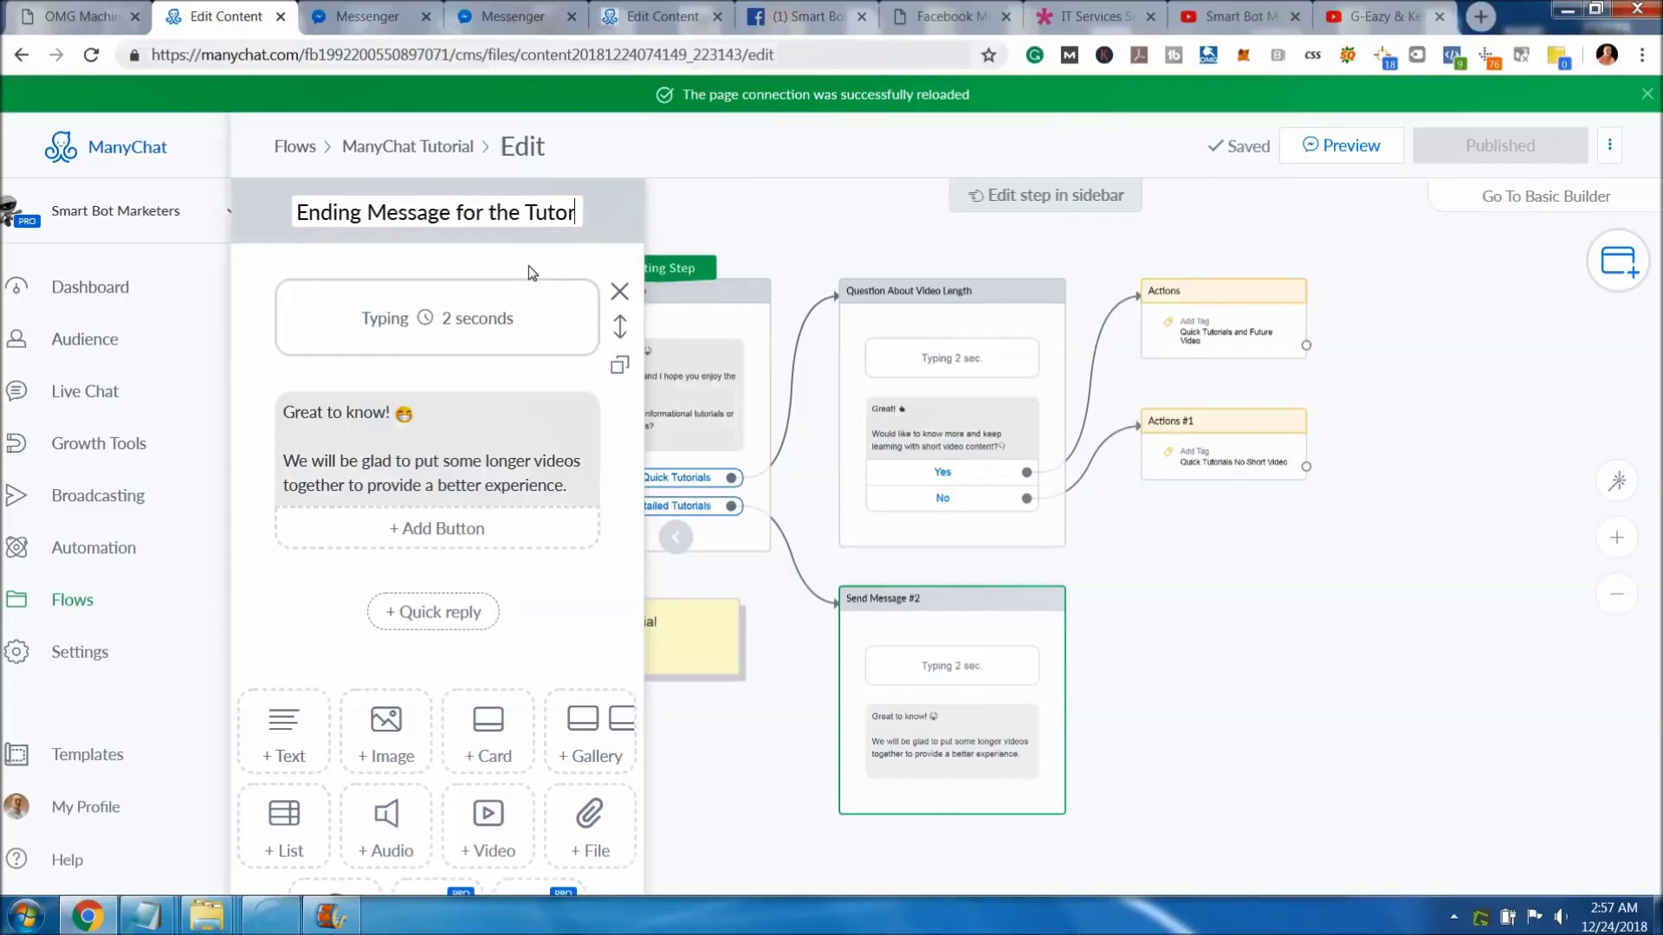
{"action": "type", "text": "ial"}
{"action": "key", "text": "Return"}
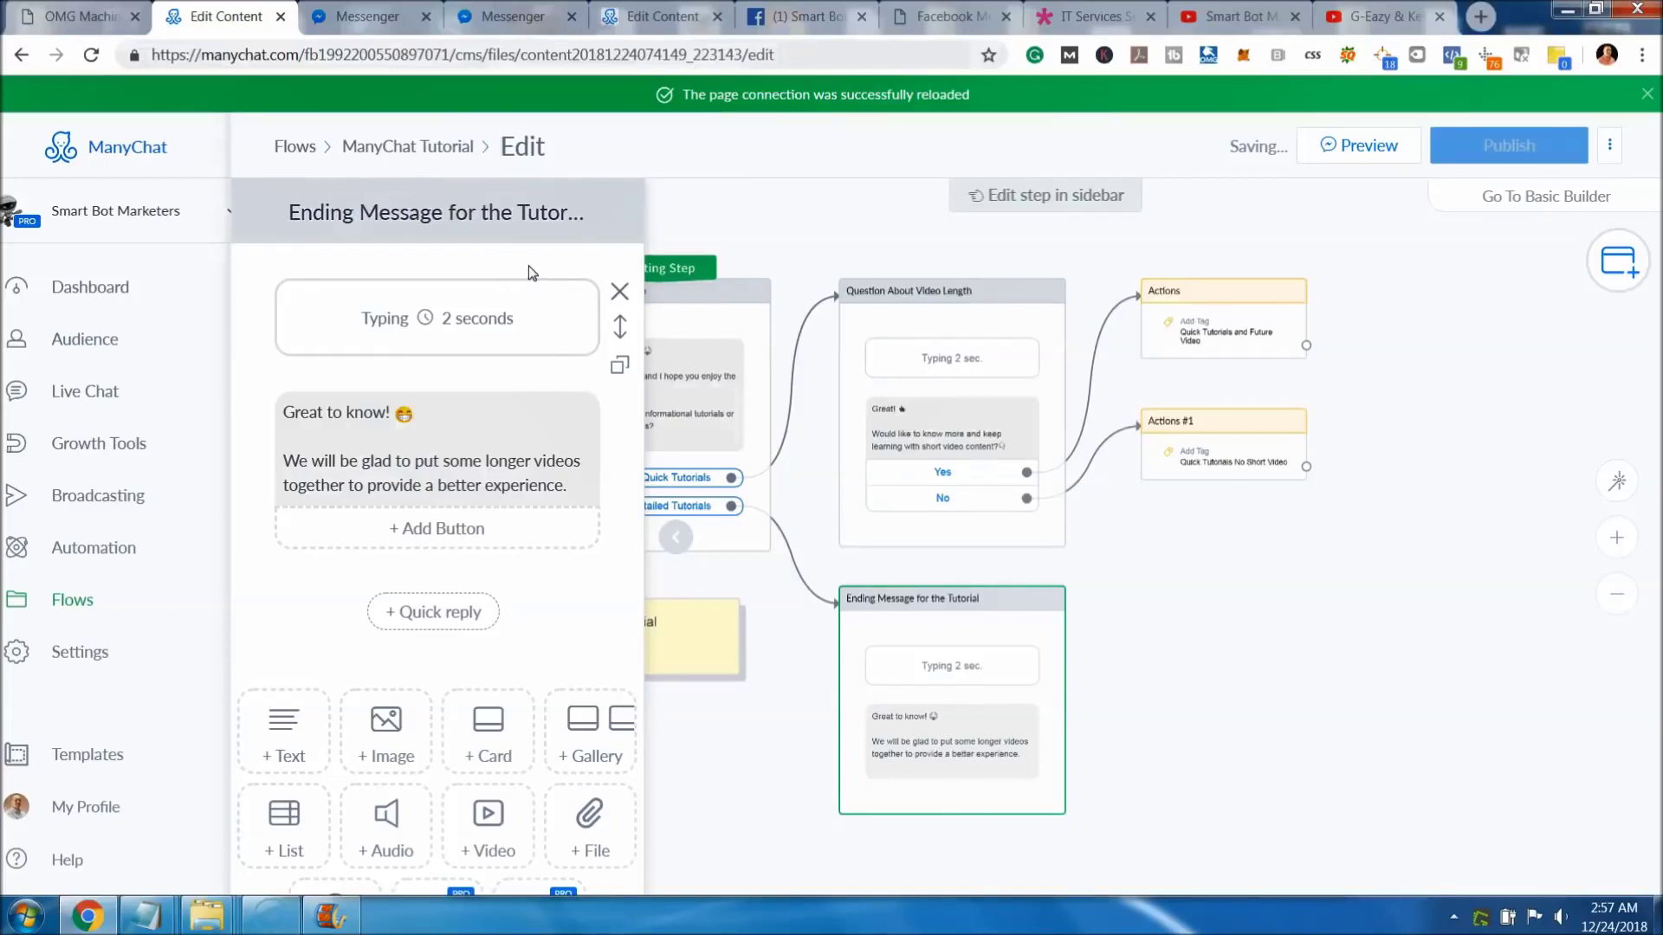
{"action": "left_click", "coordinate": [957, 485]}
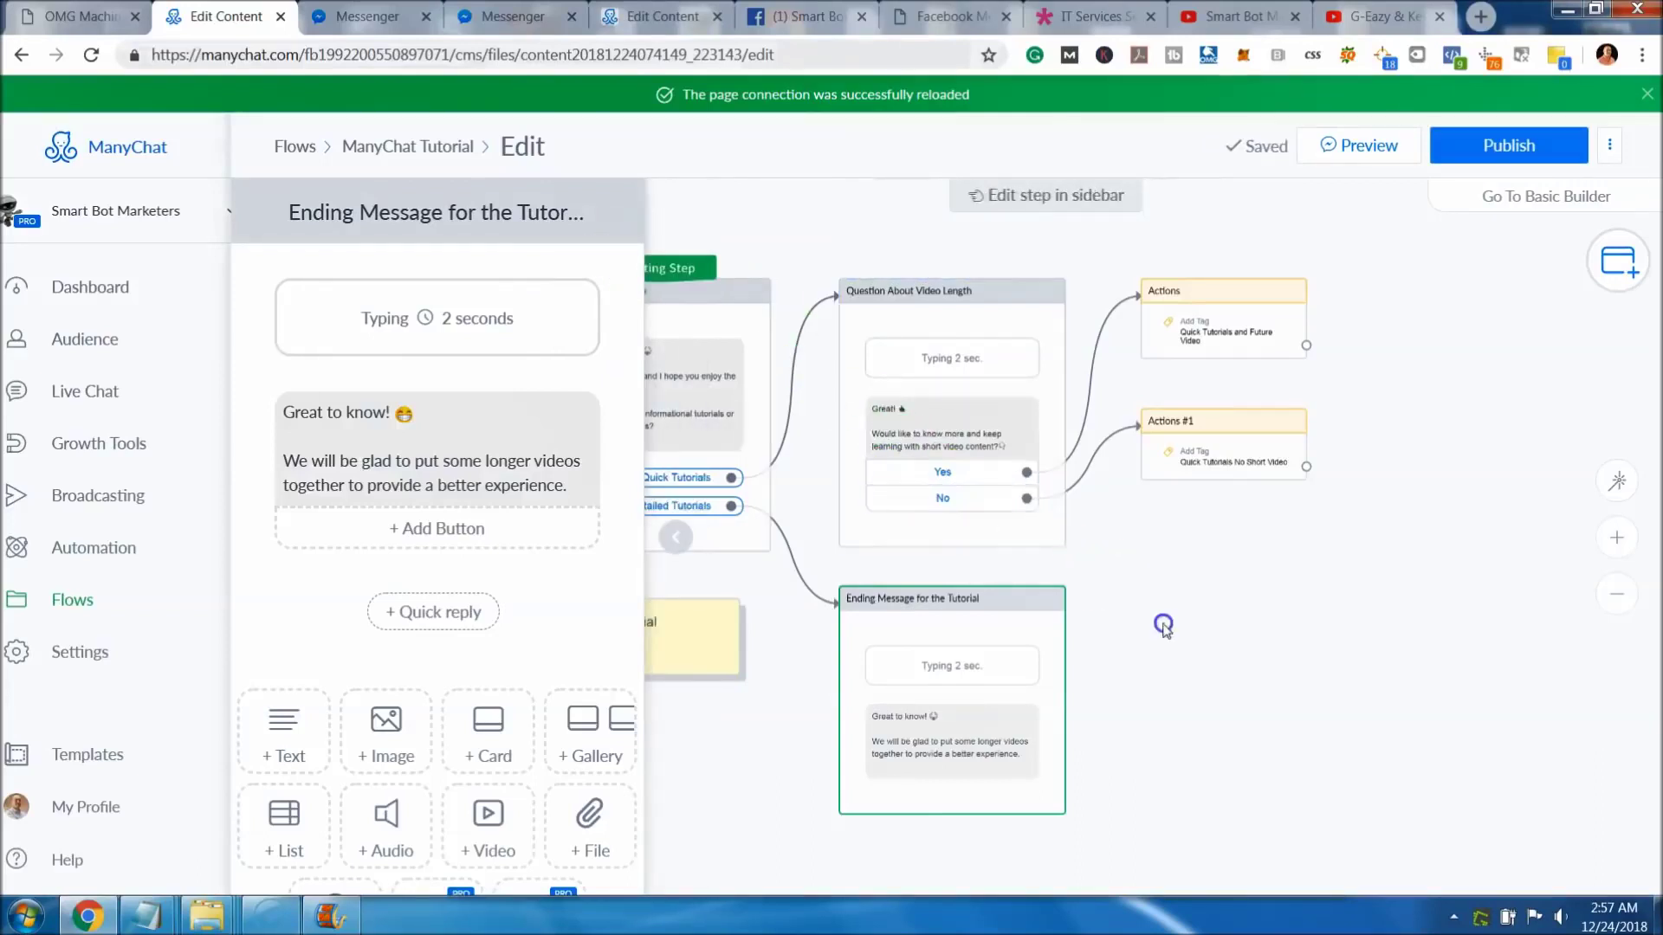
{"action": "left_click", "coordinate": [1091, 658]}
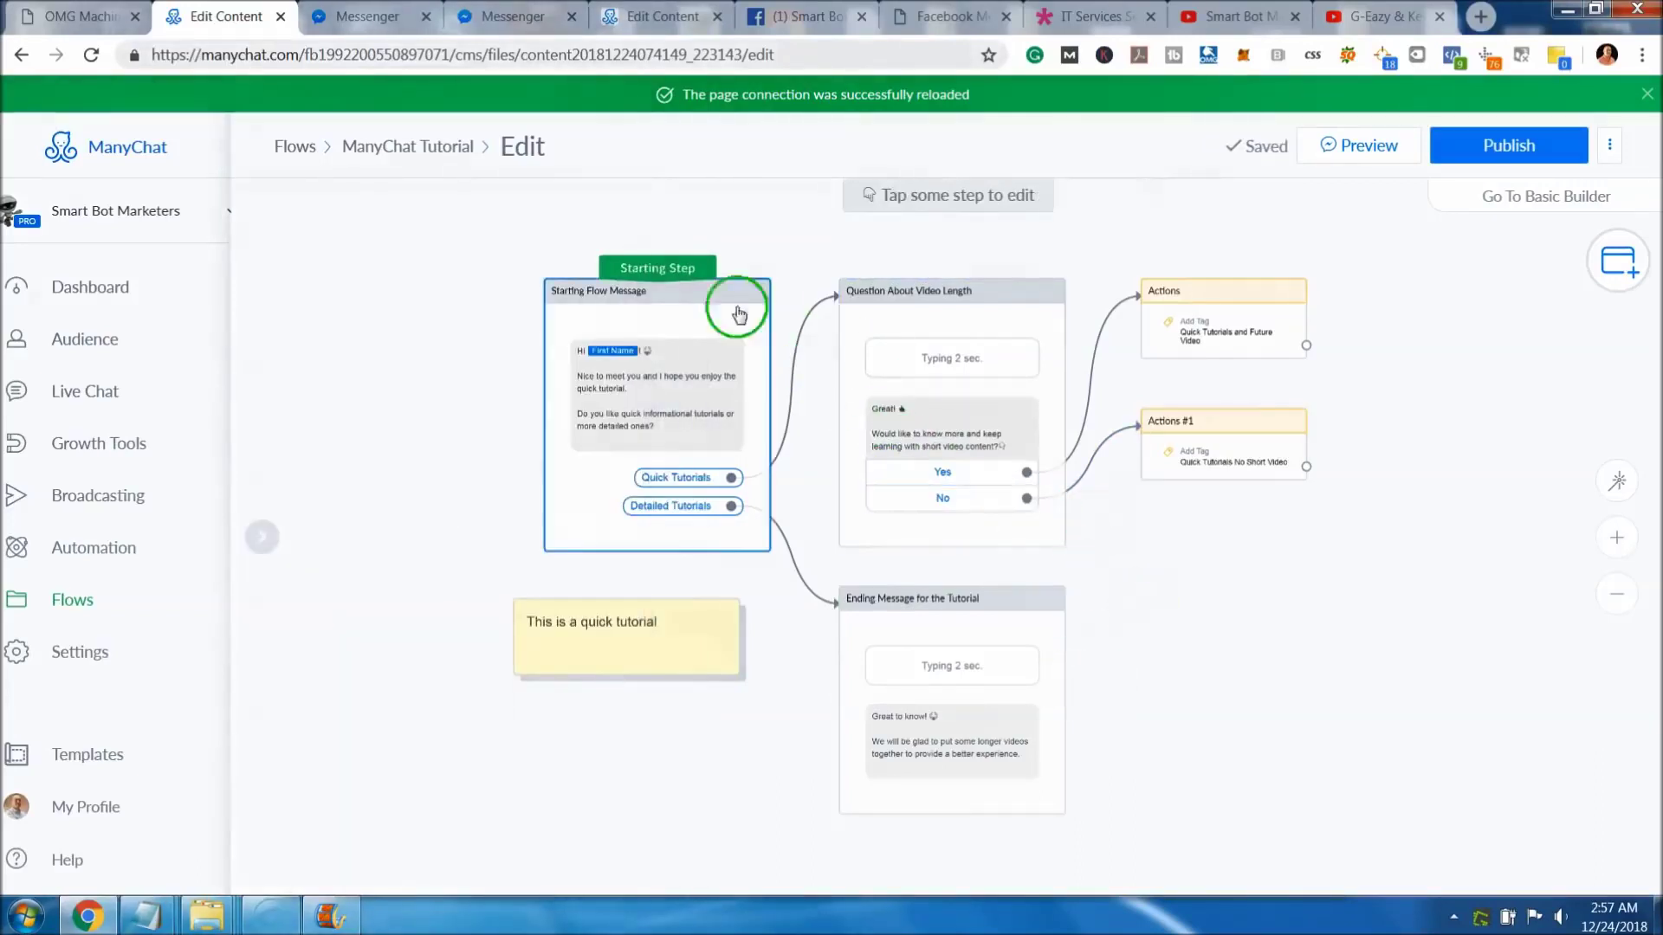
Publish the updated flow and reopen ManyChat Tutorial from the Flows list.
{"action": "left_click", "coordinate": [1490, 146]}
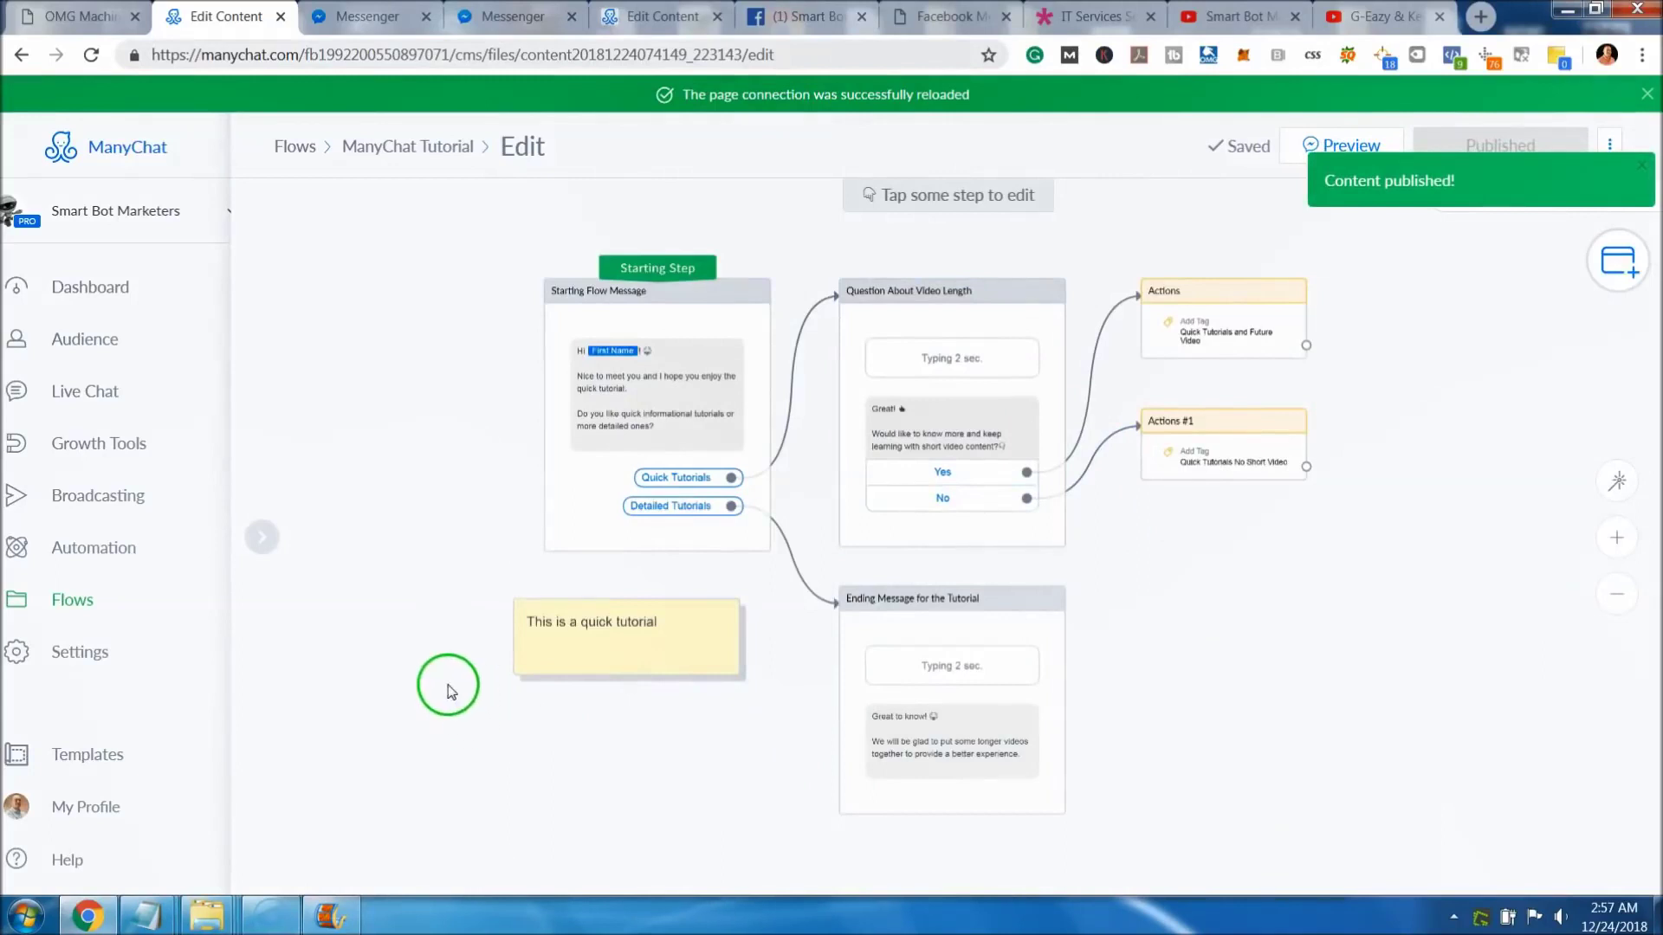
{"action": "left_click", "coordinate": [78, 598]}
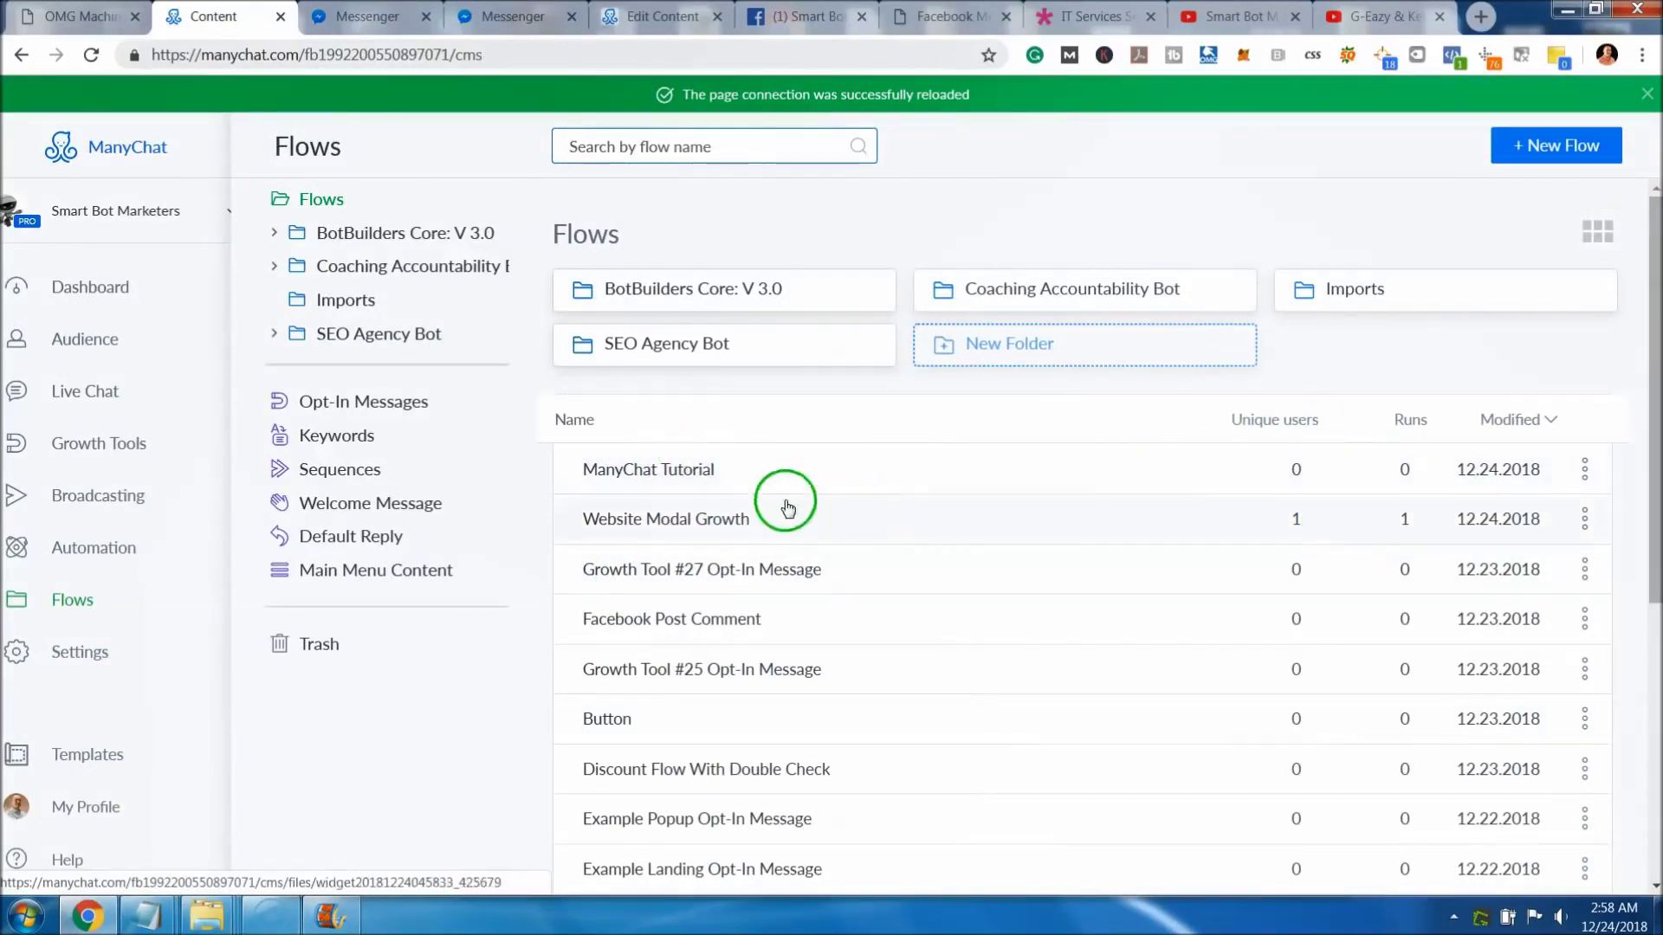
{"action": "left_click", "coordinate": [680, 466]}
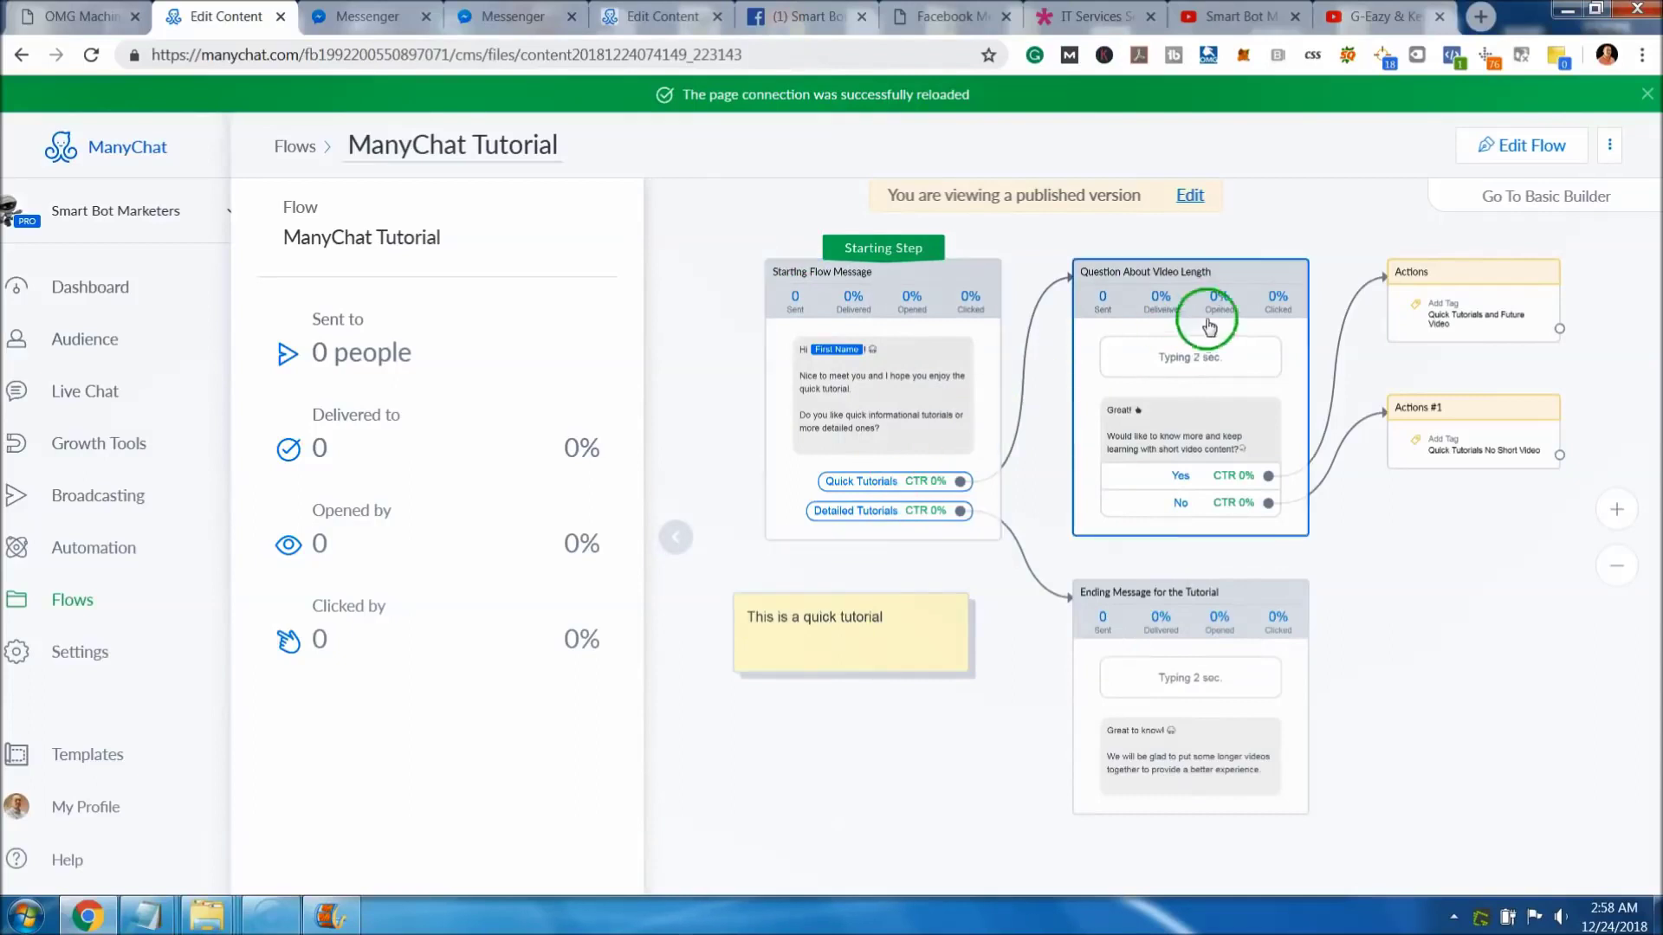
Put the published flow back into editing and go to the Smart Bot Marketers page.
{"action": "left_click", "coordinate": [1505, 154]}
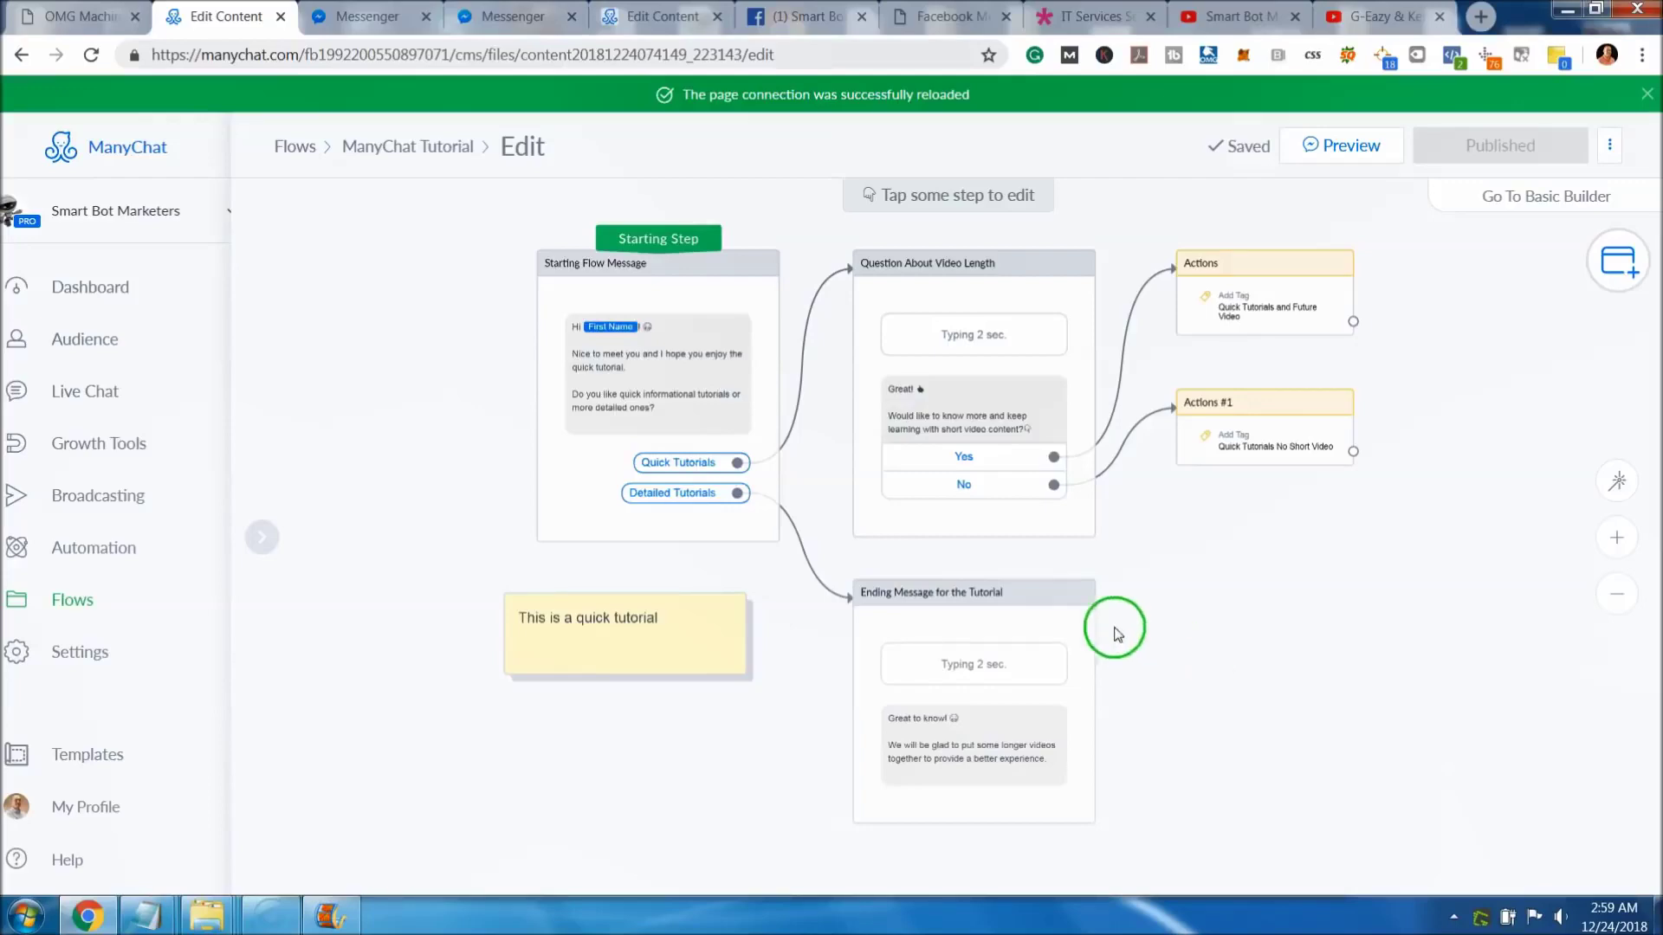
{"action": "left_click", "coordinate": [797, 19]}
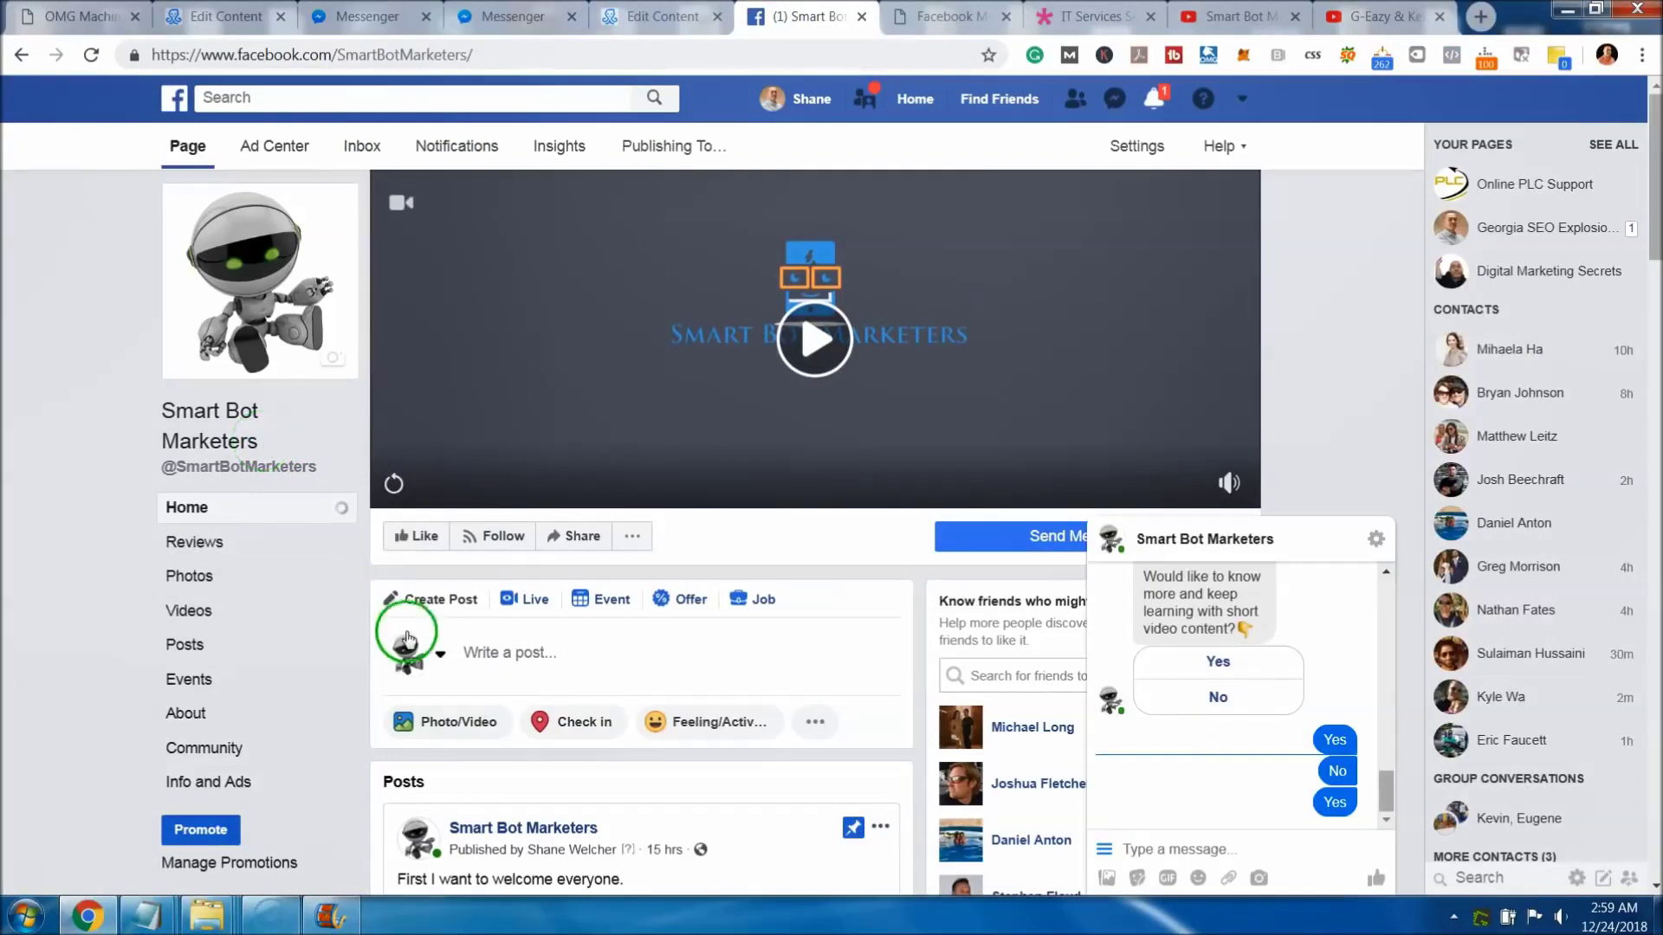
Scroll through the Smart Bot Marketers ManyChat post, then go back to the flow editor.
{"action": "scroll", "coordinate": [419, 611], "scroll_direction": "down", "scroll_amount": 10}
{"action": "scroll", "coordinate": [469, 672], "scroll_direction": "down", "scroll_amount": 6}
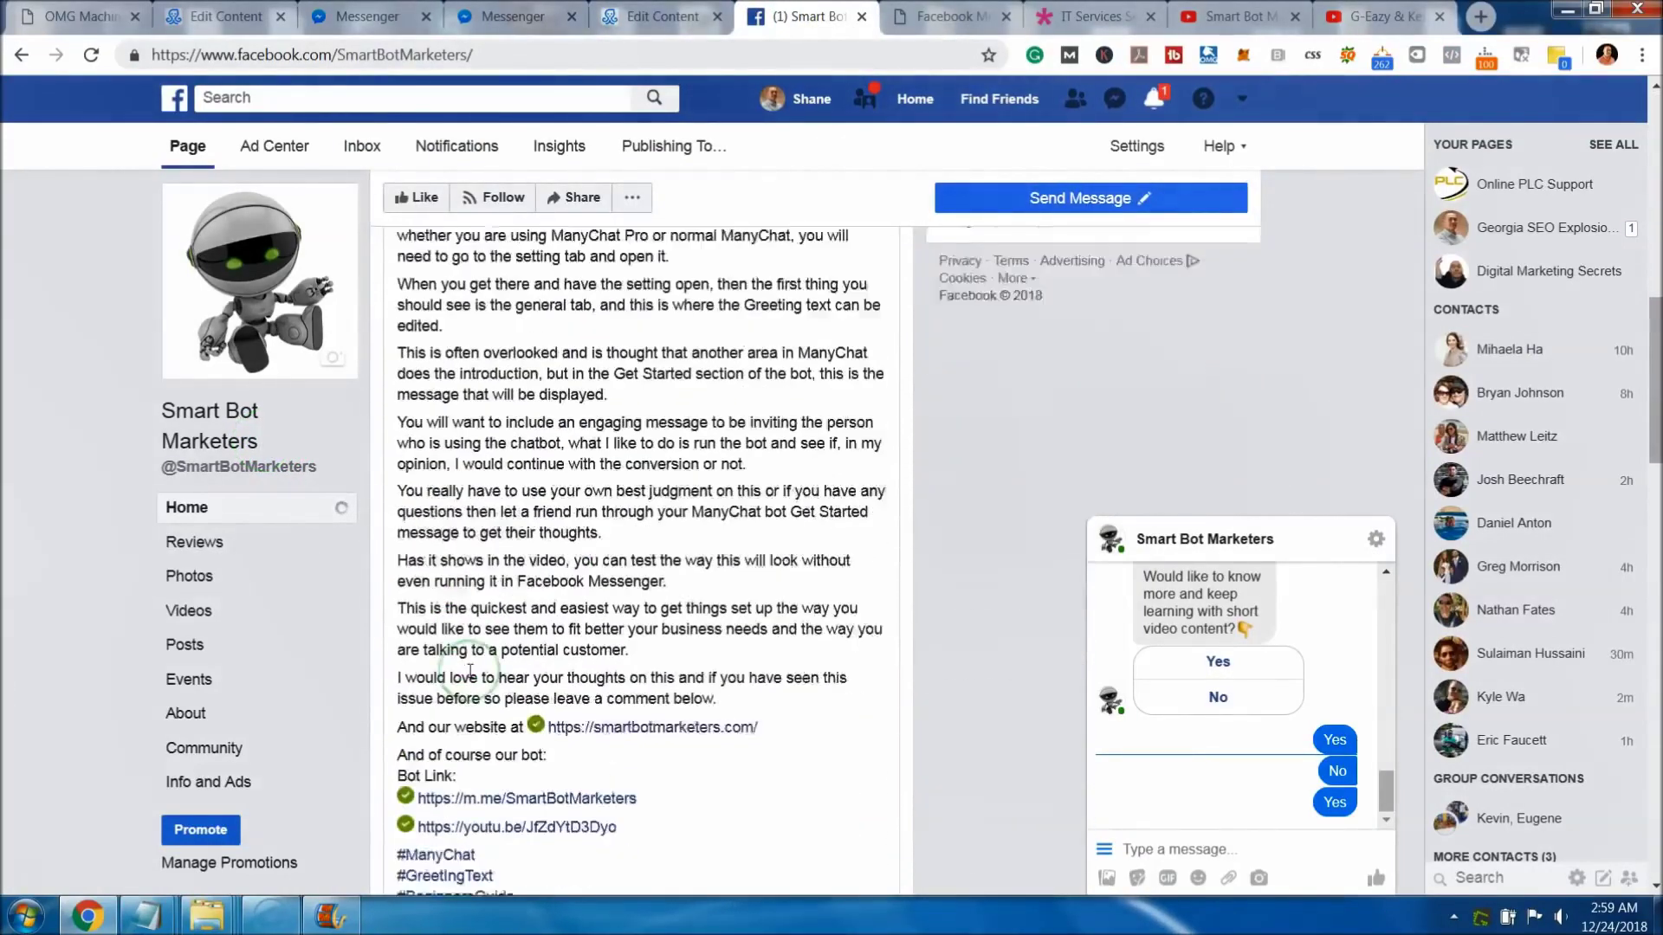
{"action": "scroll", "coordinate": [470, 677], "scroll_direction": "up", "scroll_amount": 15}
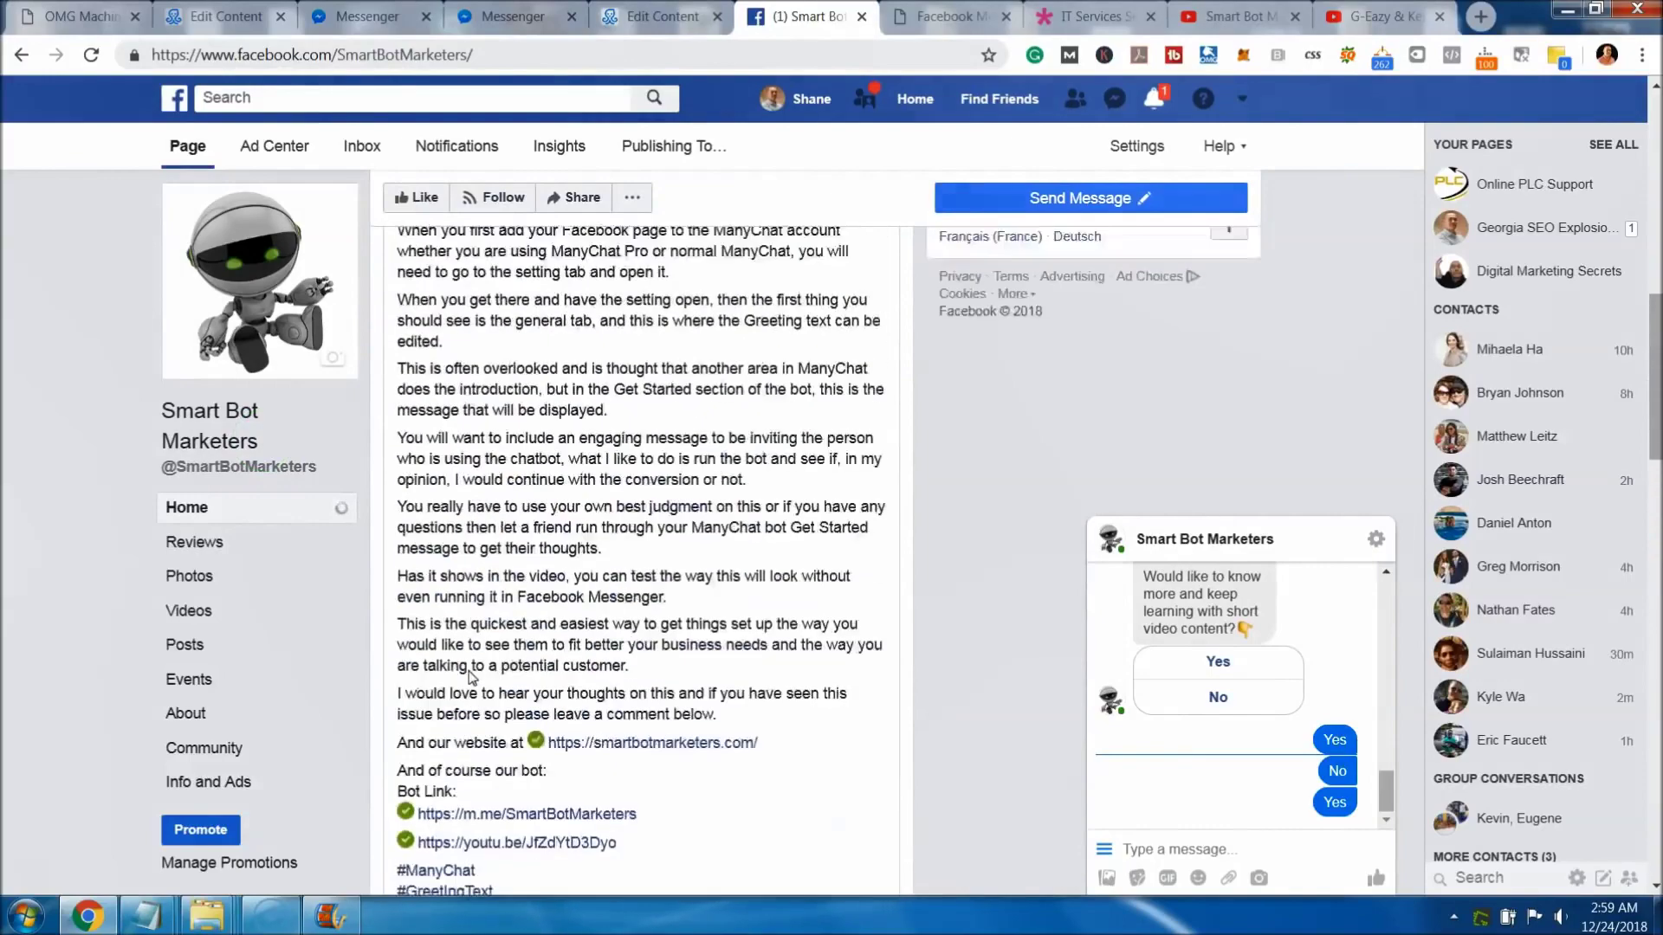
{"action": "left_click", "coordinate": [473, 651]}
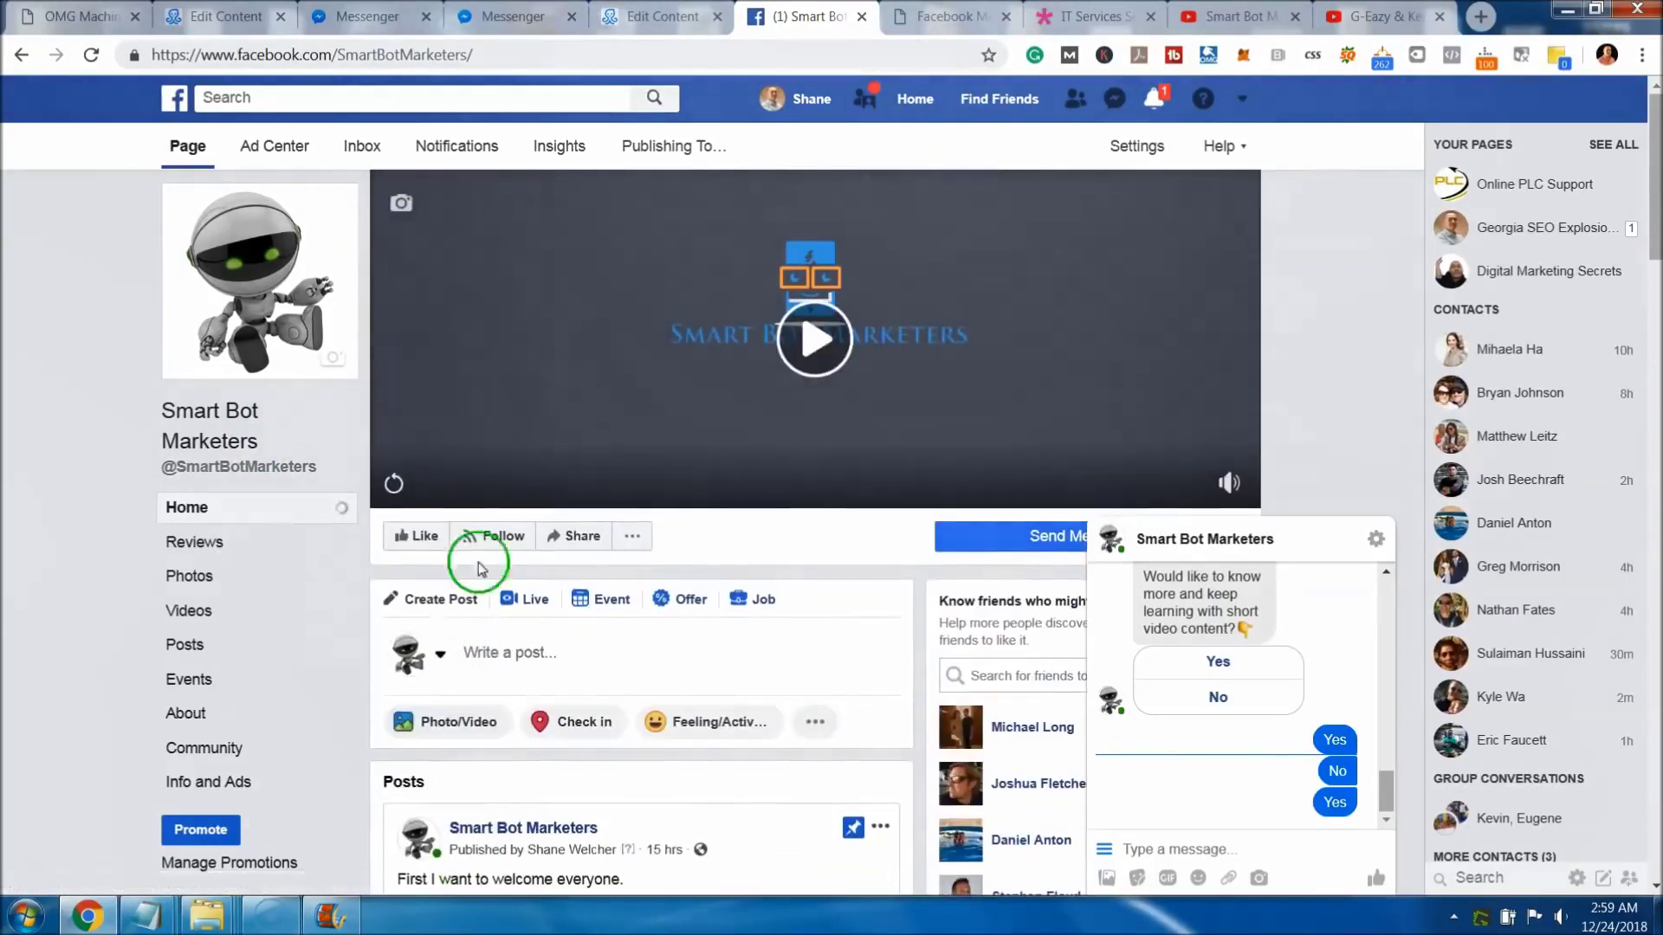
{"action": "left_click", "coordinate": [275, 24]}
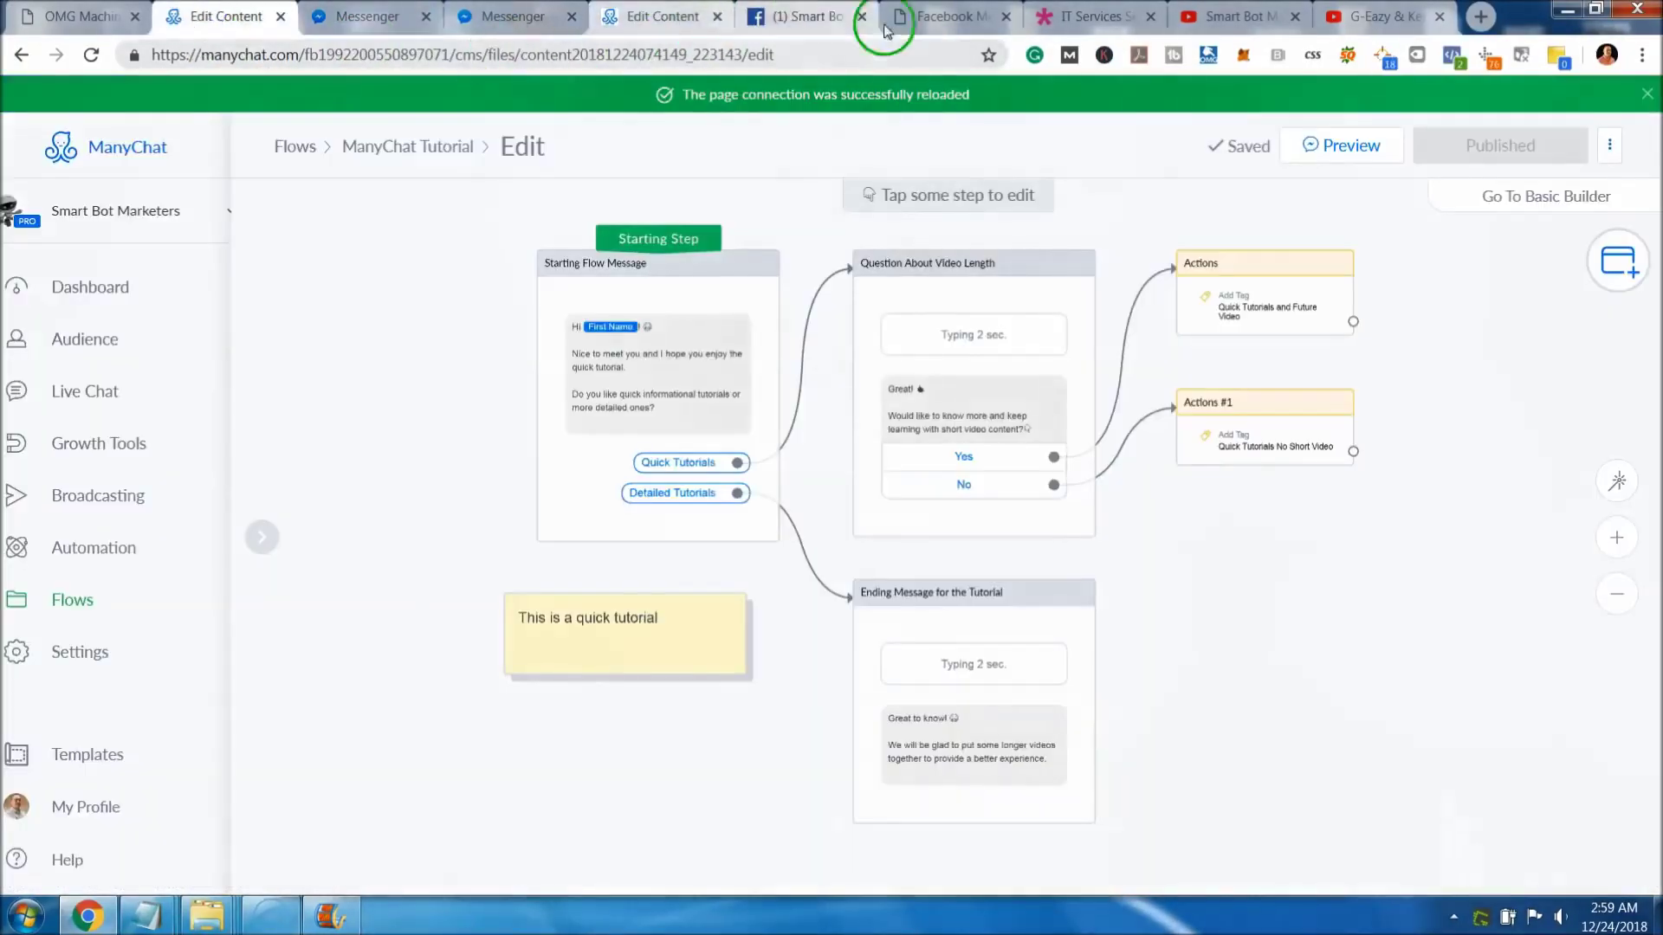
{"action": "left_click", "coordinate": [943, 16]}
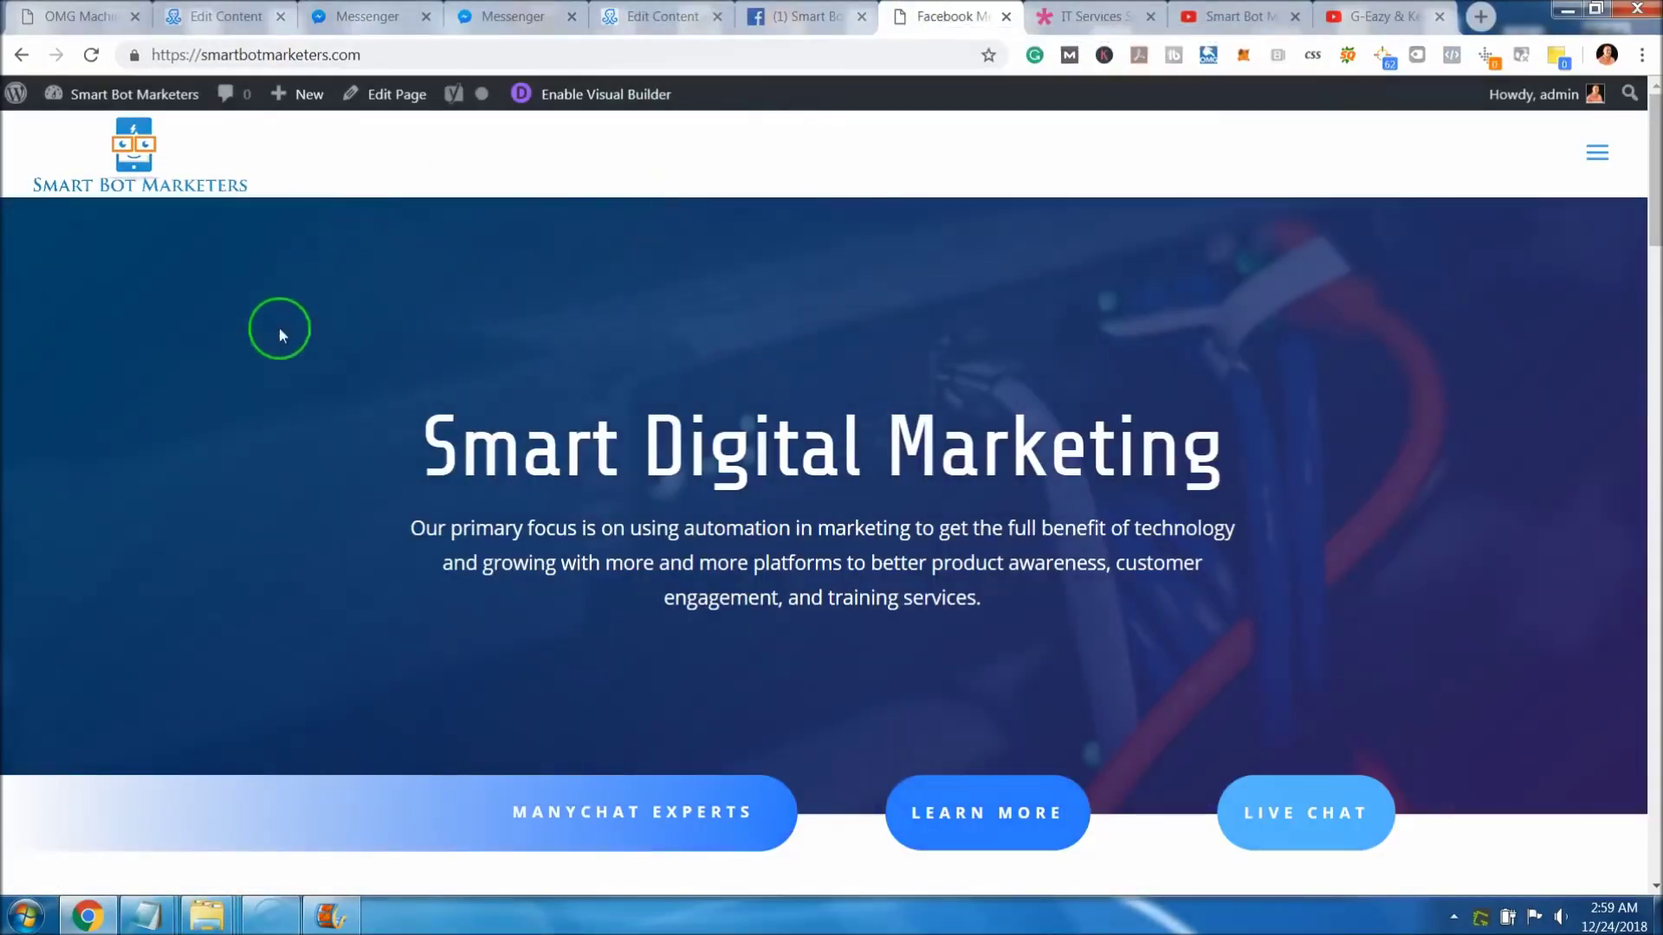
{"action": "left_click", "coordinate": [211, 19]}
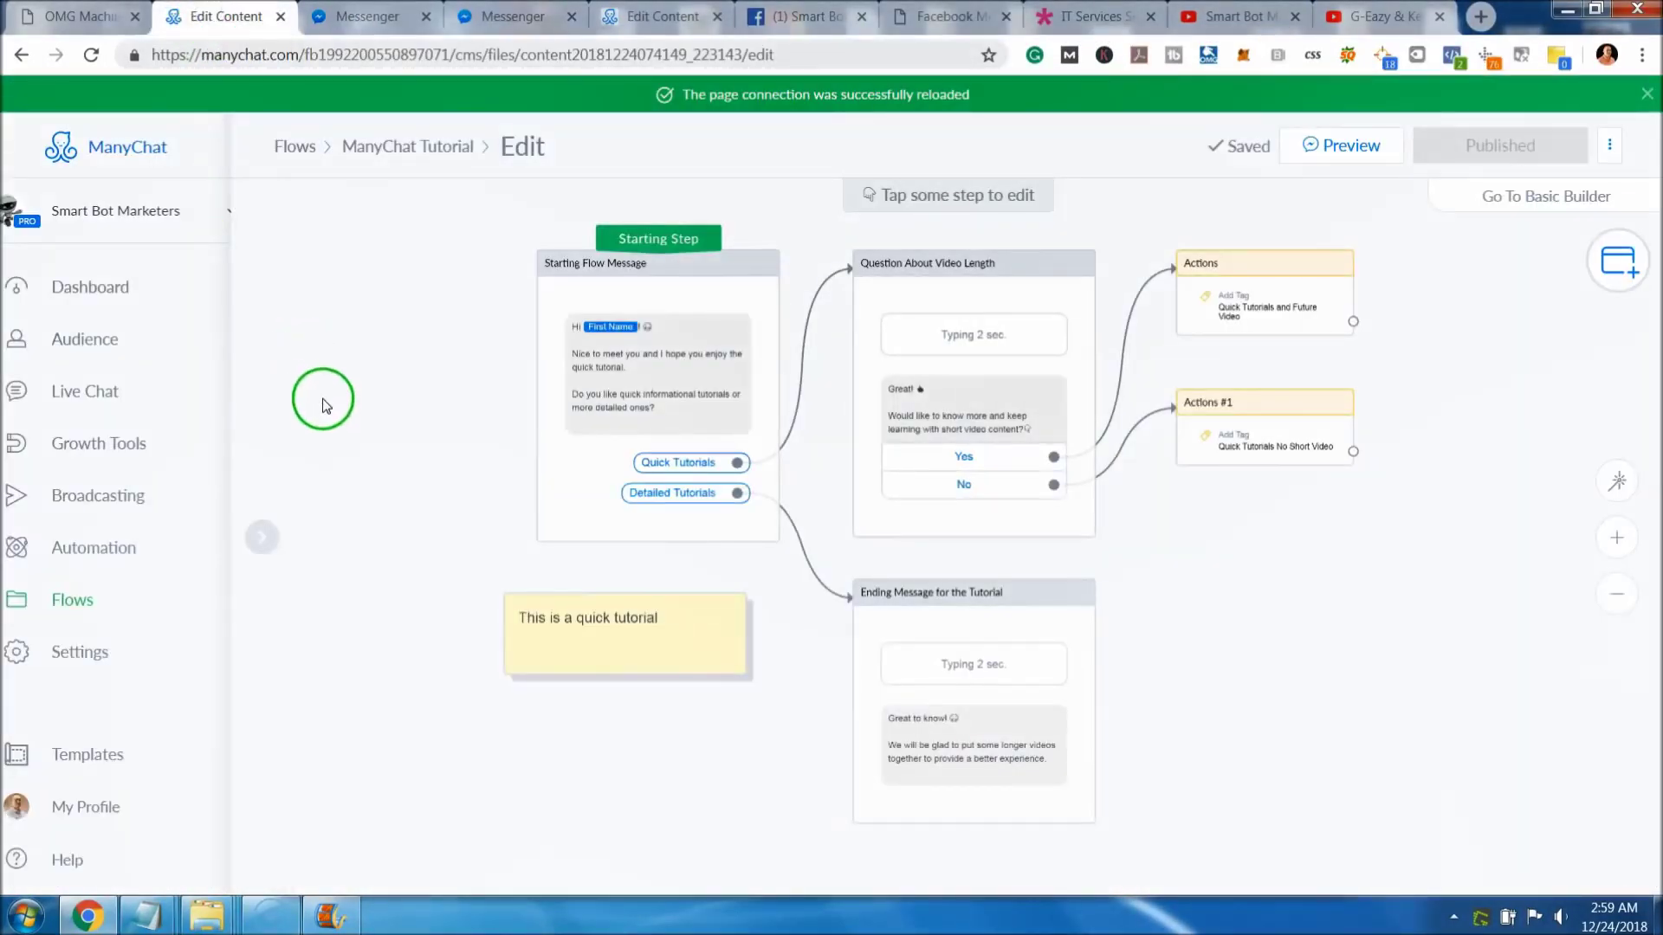